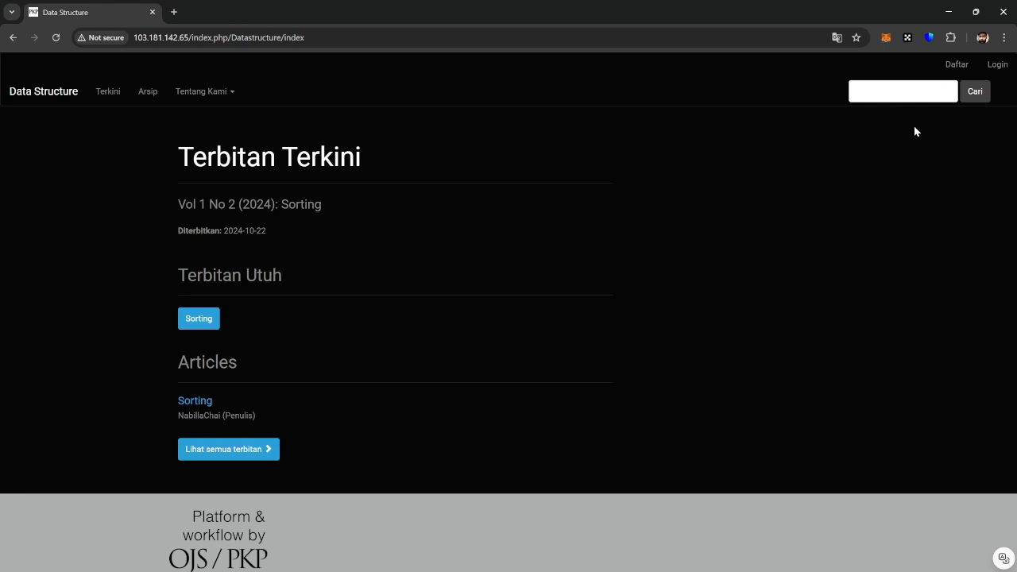
Step: Open the Daftar registration form for the Data Structure journal
{"action": "left_click", "coordinate": [952, 73]}
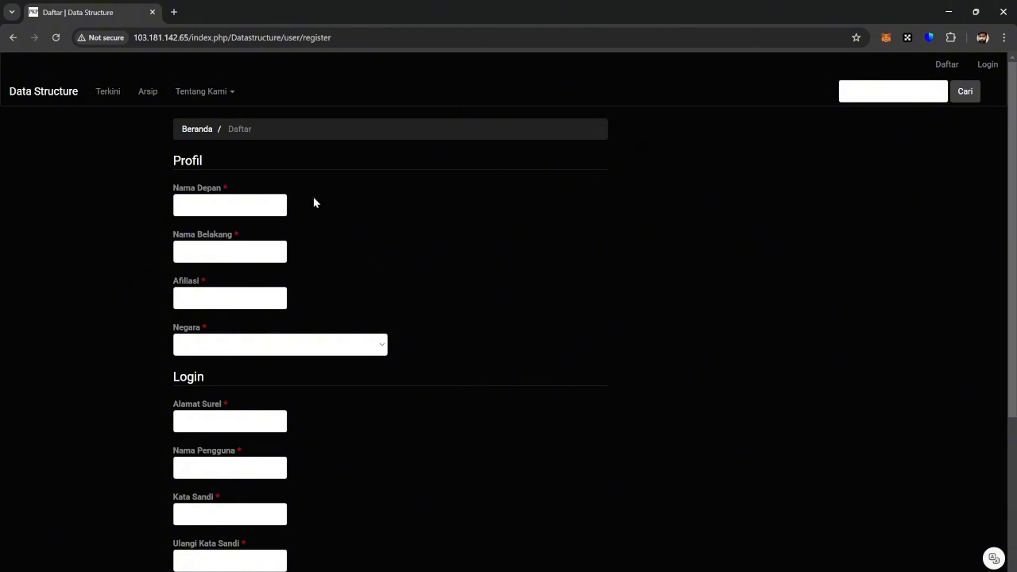
Step: Enter the registrant's first and last name
{"action": "left_click", "coordinate": [273, 201]}
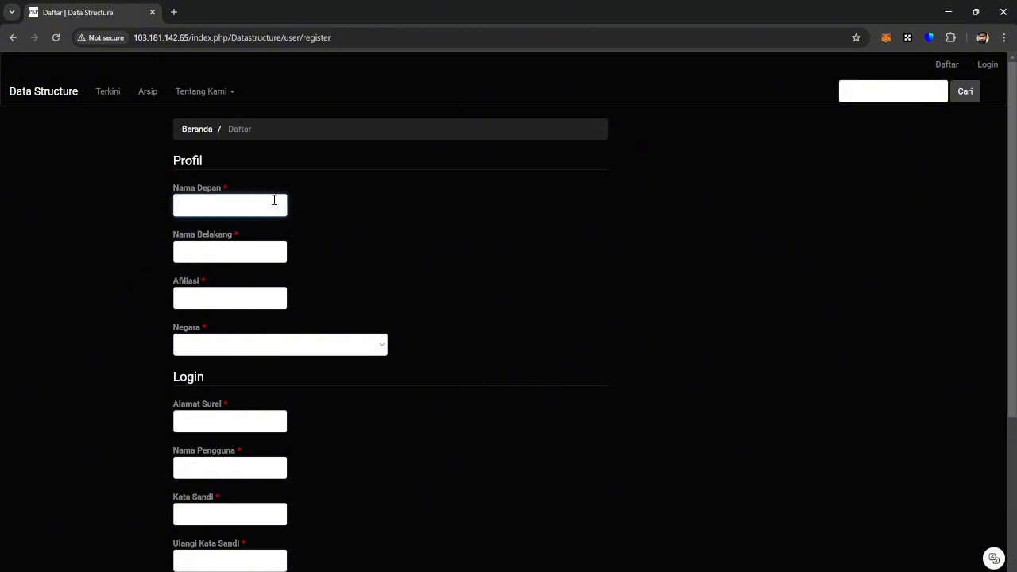
{"action": "key", "text": "Tab"}
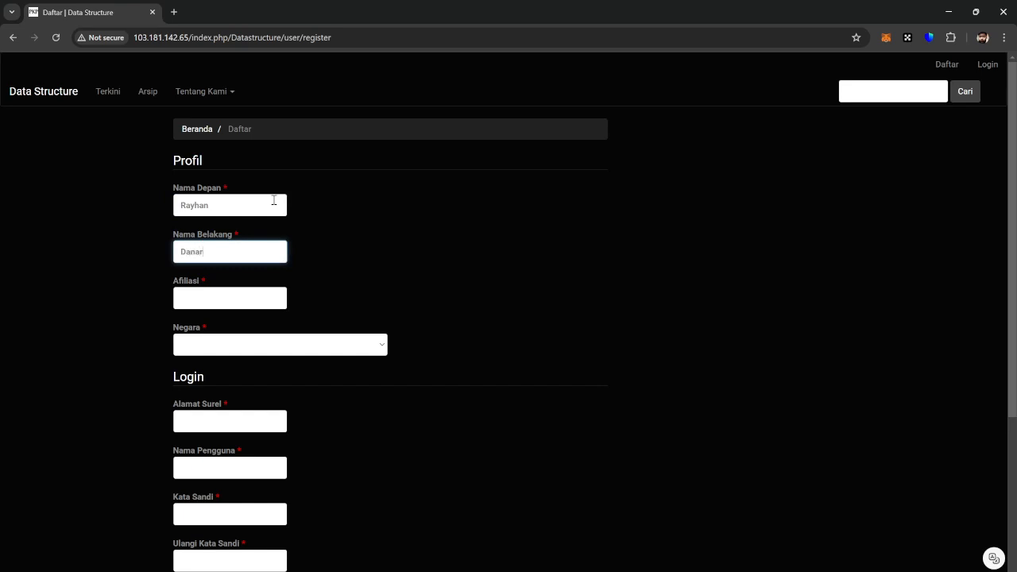
{"action": "key", "text": "Tab"}
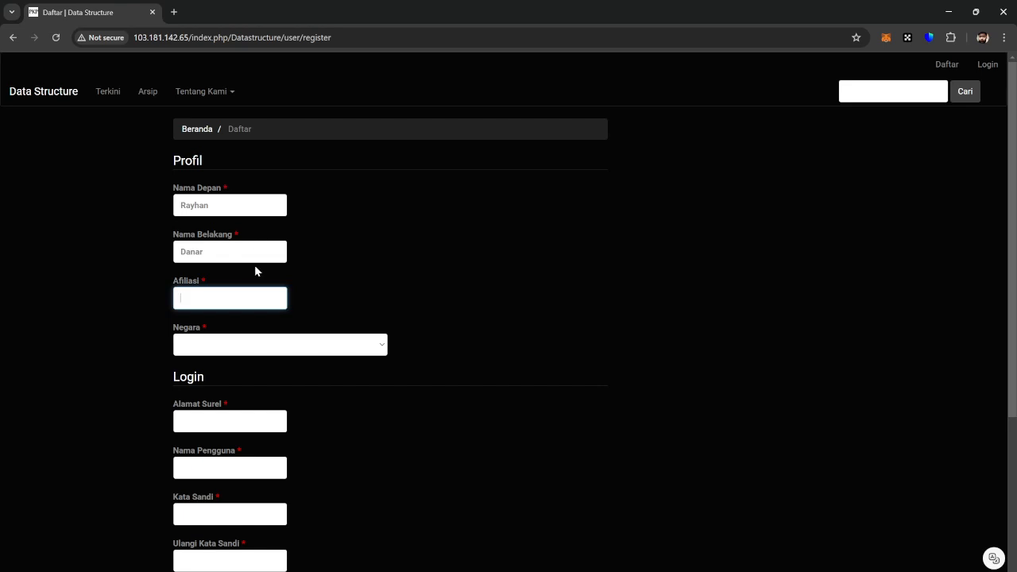
Step: Set affiliation to Universitas Lampung and country to Indonesia
{"action": "type", "text": "Universitas LAmp"}
{"action": "key", "text": "BackSpace"}
{"action": "key", "text": "BackSpace"}
{"action": "key", "text": "BackSpace"}
{"action": "type", "text": "ampung"}
{"action": "left_click", "coordinate": [235, 343]}
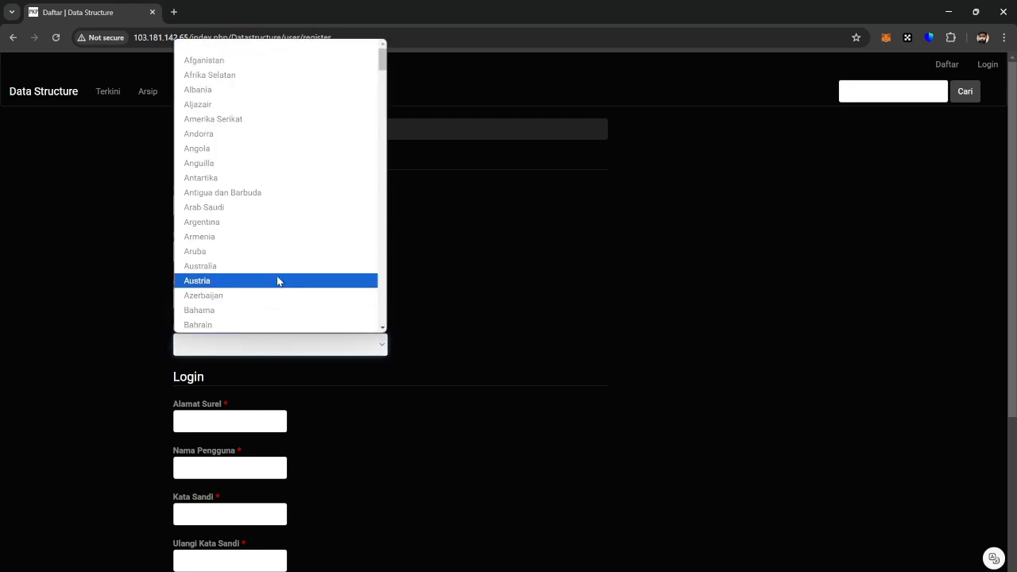
{"action": "scroll", "coordinate": [290, 247], "scroll_direction": "down", "scroll_amount": 13}
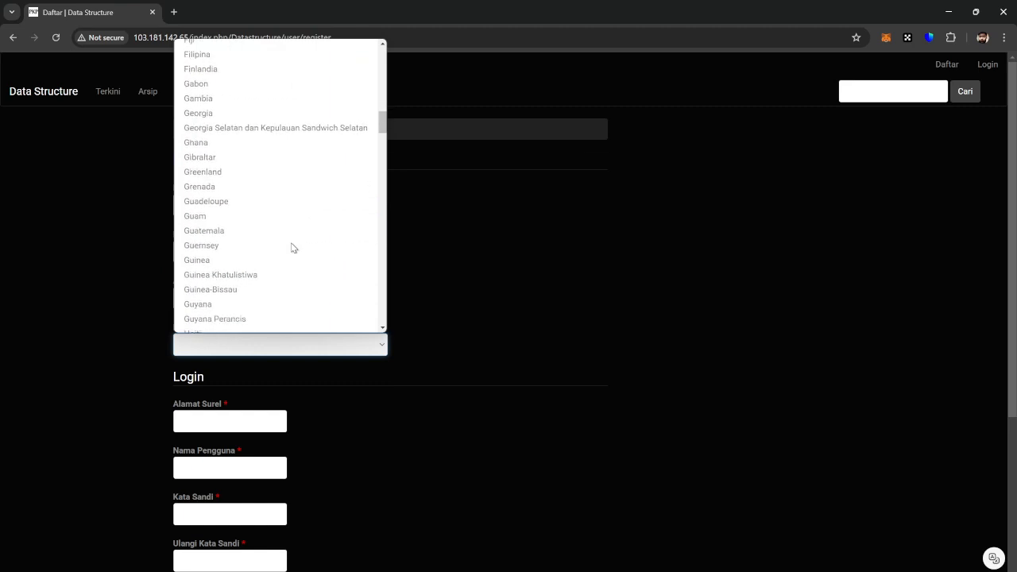
{"action": "scroll", "coordinate": [291, 247], "scroll_direction": "down", "scroll_amount": 5}
{"action": "left_click", "coordinate": [254, 211]}
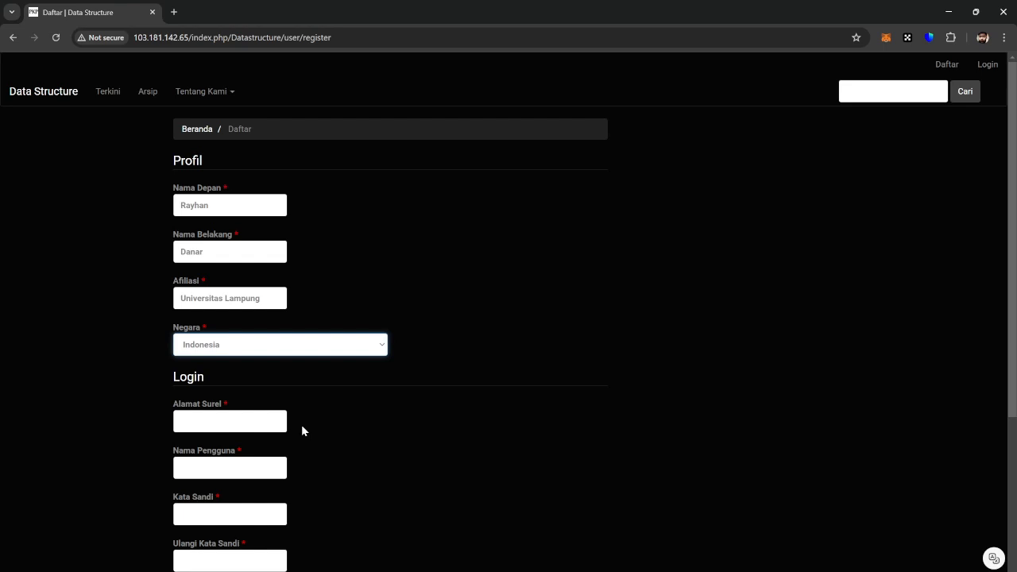
{"action": "scroll", "coordinate": [301, 424], "scroll_direction": "down", "scroll_amount": 1}
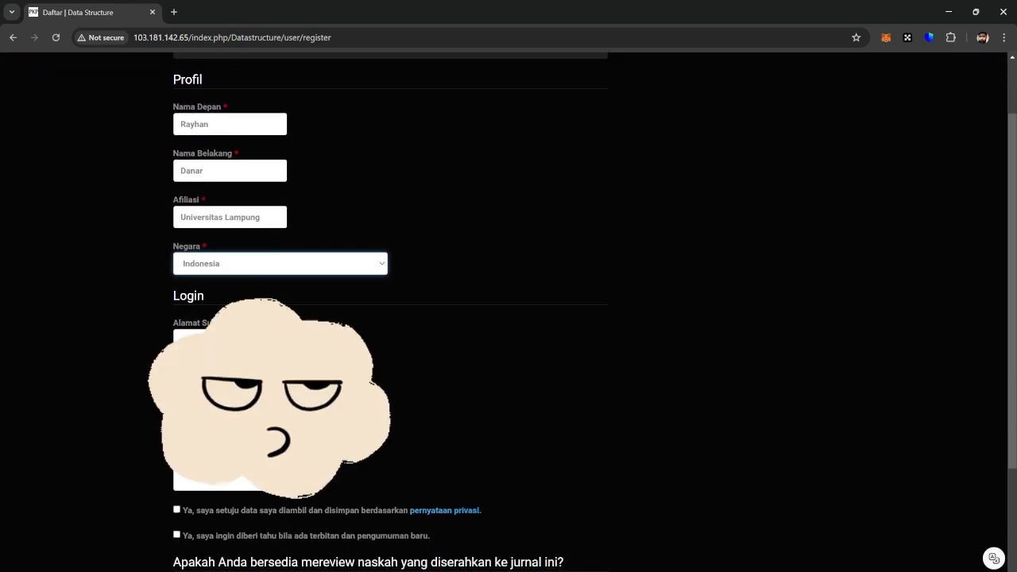
Step: Fill in the account e-mail, username, and matching password fields
{"action": "left_click", "coordinate": [231, 340]}
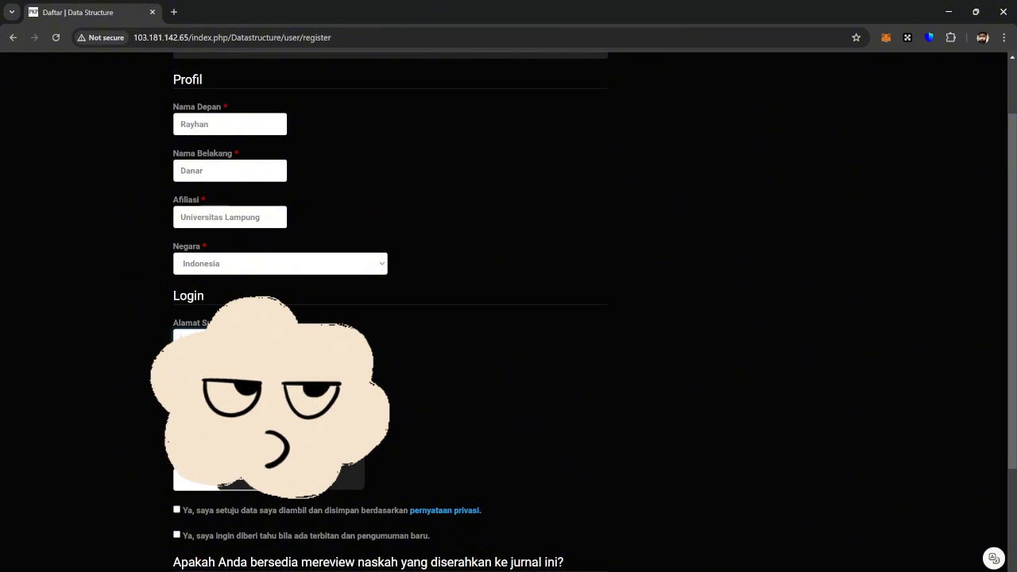
{"action": "left_click", "coordinate": [278, 372]}
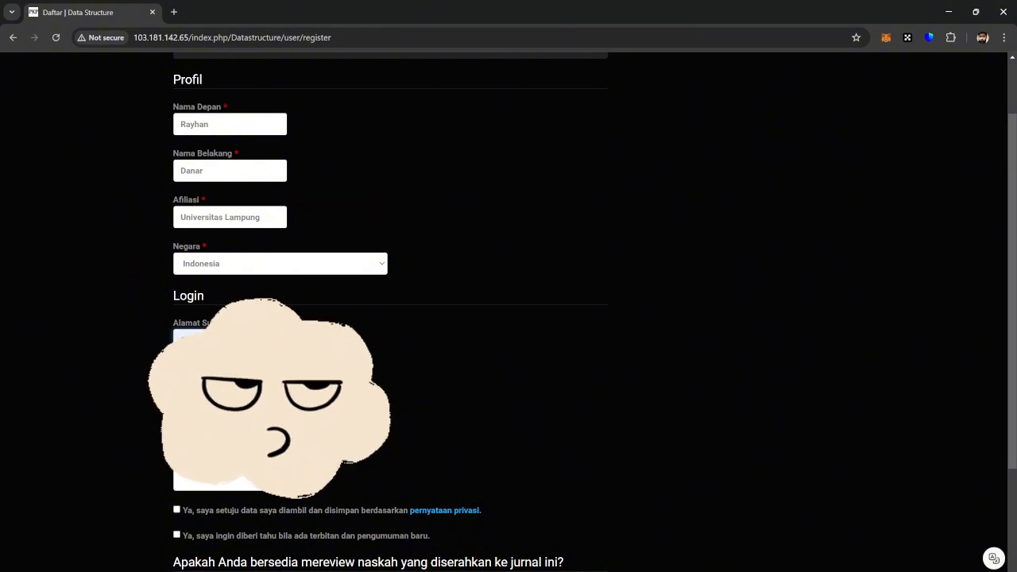
{"action": "right_click", "coordinate": [269, 387]}
{"action": "left_click", "coordinate": [269, 387]}
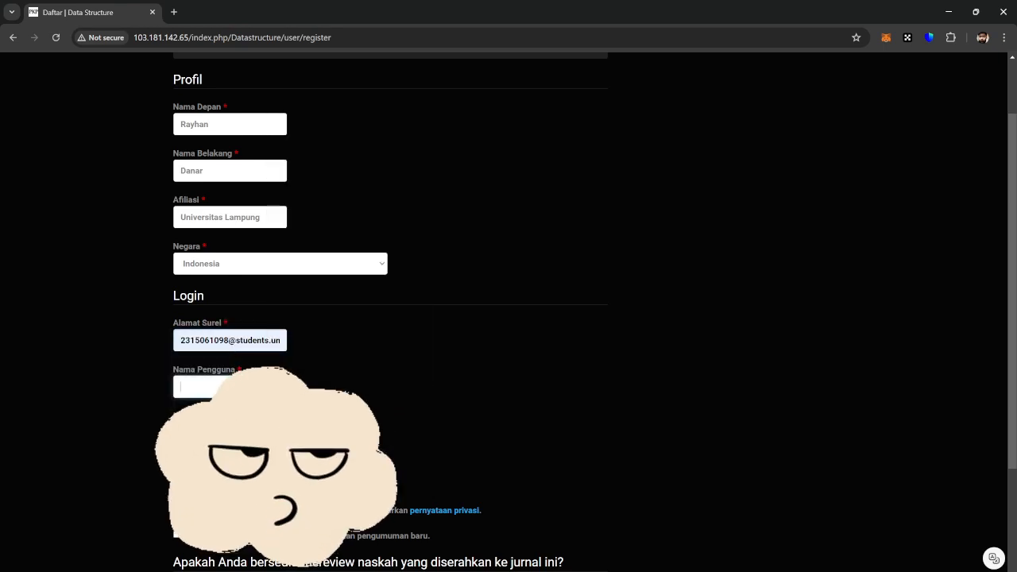
{"action": "type", "text": "rayhan"}
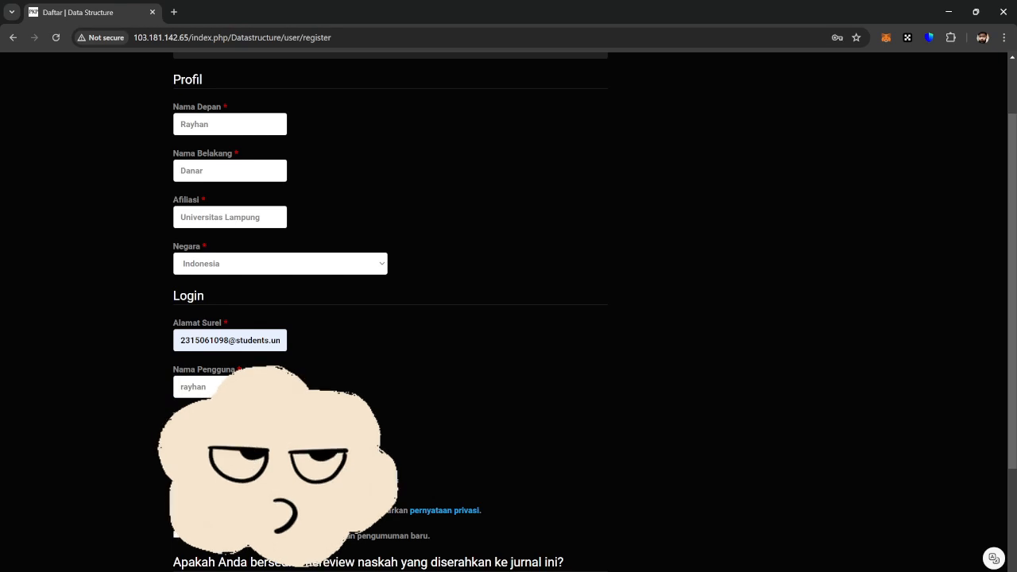
{"action": "type", "text": "••••••"}
{"action": "key", "text": "Tab"}
{"action": "type", "text": "•"}
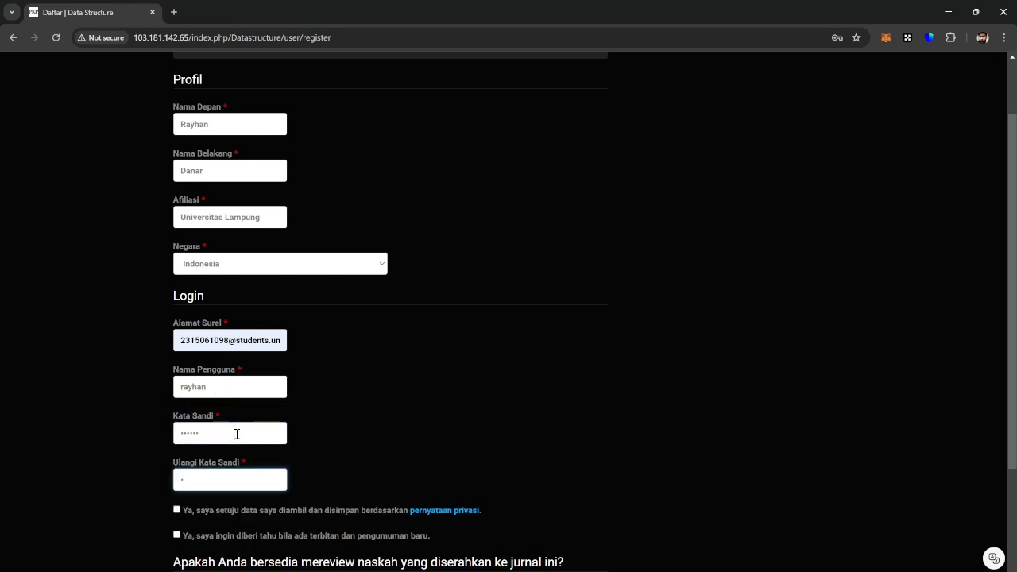
{"action": "type", "text": "•••••"}
{"action": "scroll", "coordinate": [237, 434], "scroll_direction": "down", "scroll_amount": 3}
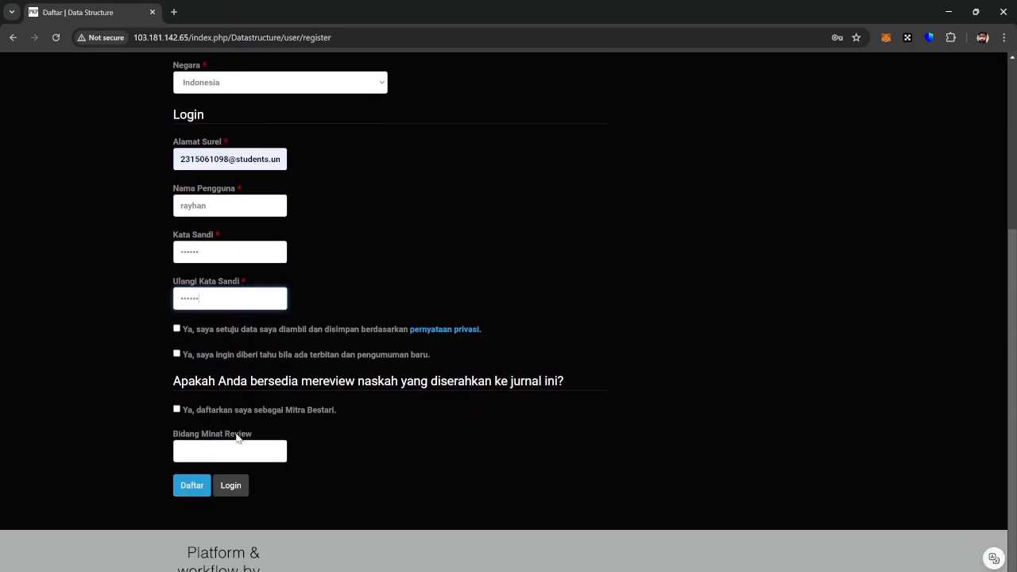
Step: Accept privacy, opt in to notices, volunteer as reviewer for 'neuro science', and submit
{"action": "left_click", "coordinate": [177, 329]}
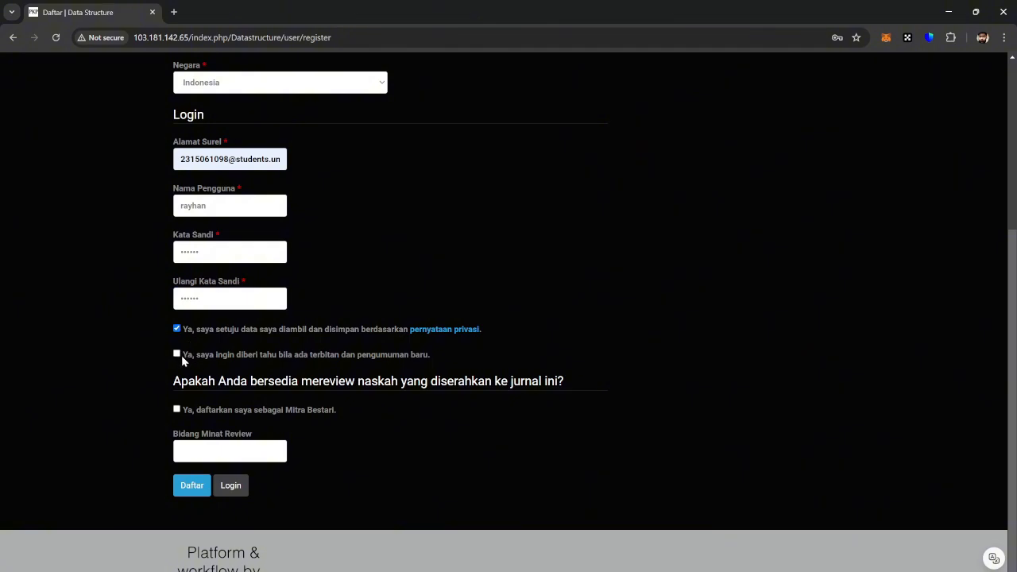
{"action": "left_click", "coordinate": [180, 354]}
{"action": "left_click", "coordinate": [177, 409]}
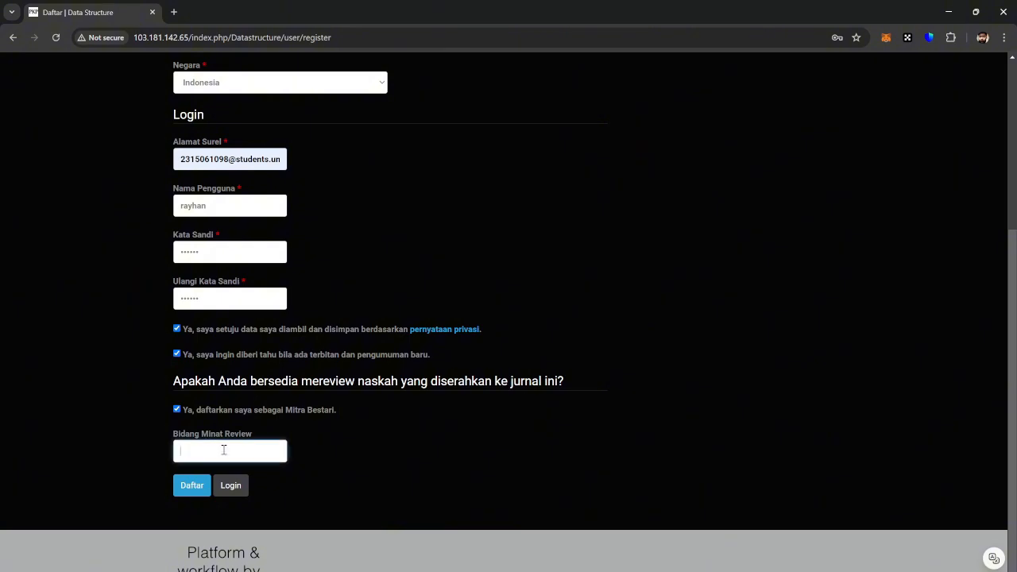
{"action": "type", "text": "neuro science"}
{"action": "left_click", "coordinate": [204, 451]}
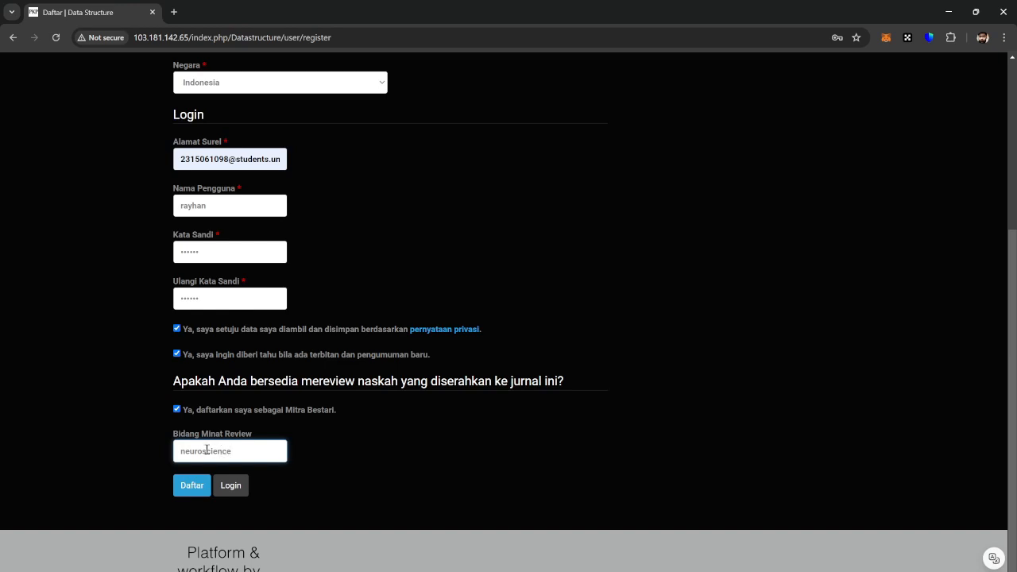
{"action": "left_click", "coordinate": [205, 489]}
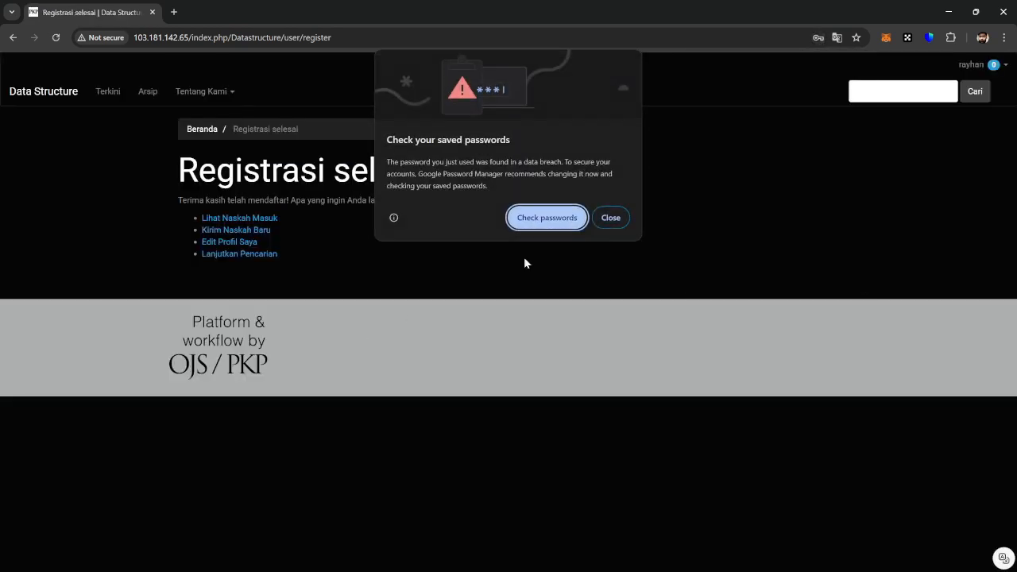
Step: Dismiss Chrome's password warning, save the login in the browser, and open the account menu
{"action": "left_click", "coordinate": [610, 217]}
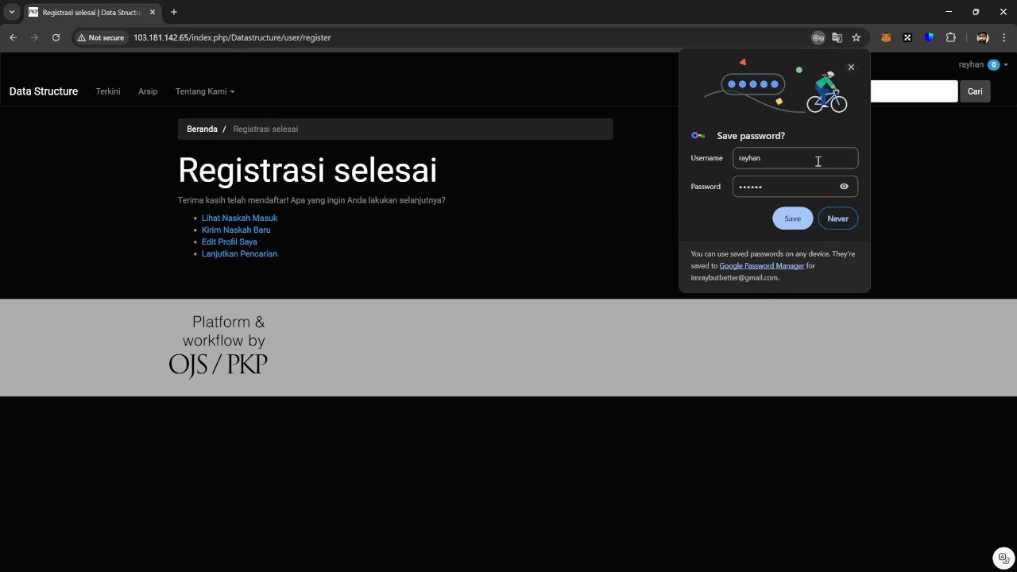
{"action": "left_click", "coordinate": [793, 219]}
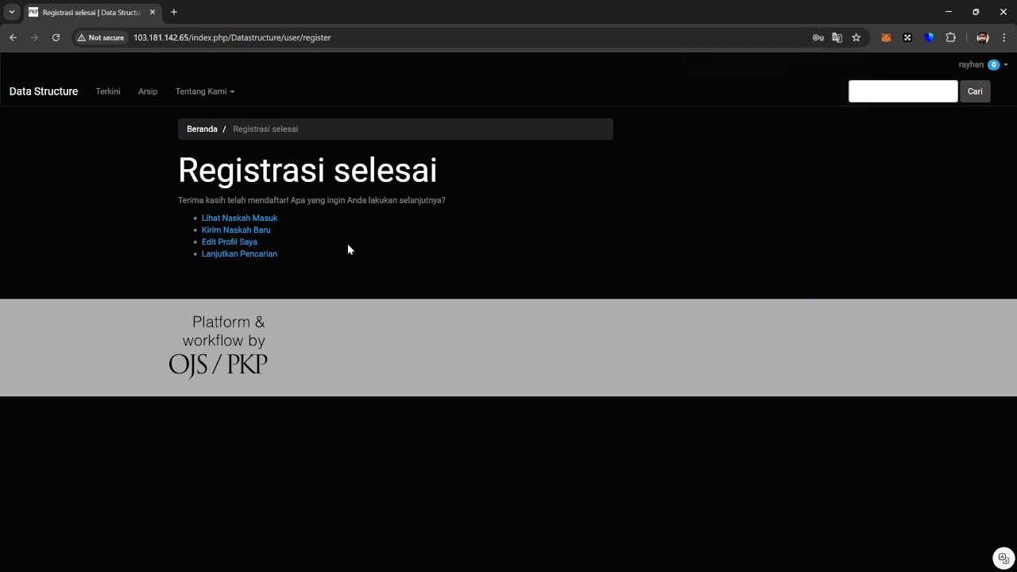
{"action": "left_click", "coordinate": [994, 67]}
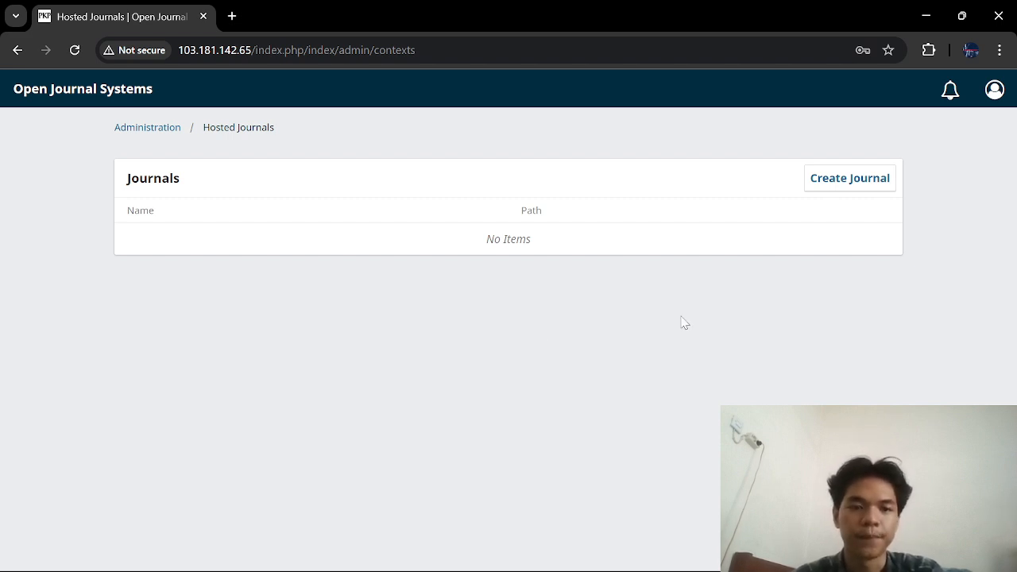
Step: Create a new hosted journal titled 'Data Structure' with initials DS
{"action": "left_click", "coordinate": [844, 197]}
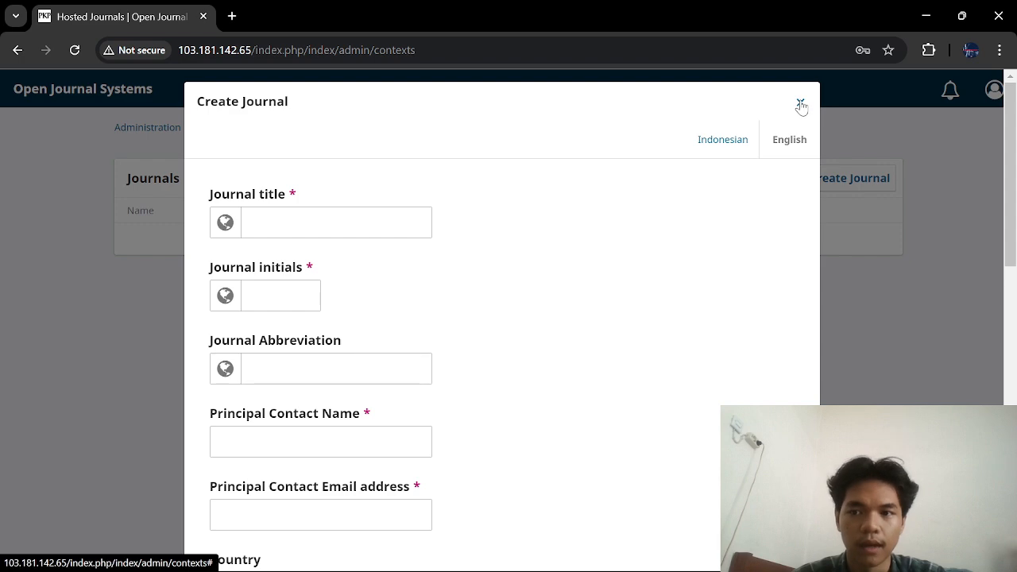
{"action": "scroll", "coordinate": [397, 297], "scroll_direction": "down", "scroll_amount": 4}
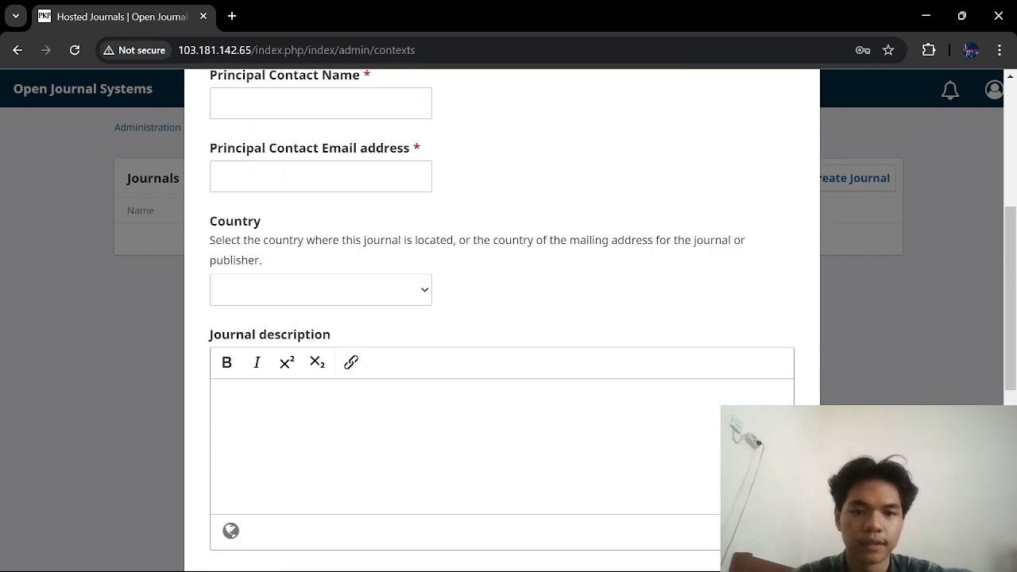
{"action": "scroll", "coordinate": [397, 297], "scroll_direction": "up", "scroll_amount": 5}
{"action": "left_click", "coordinate": [367, 225]}
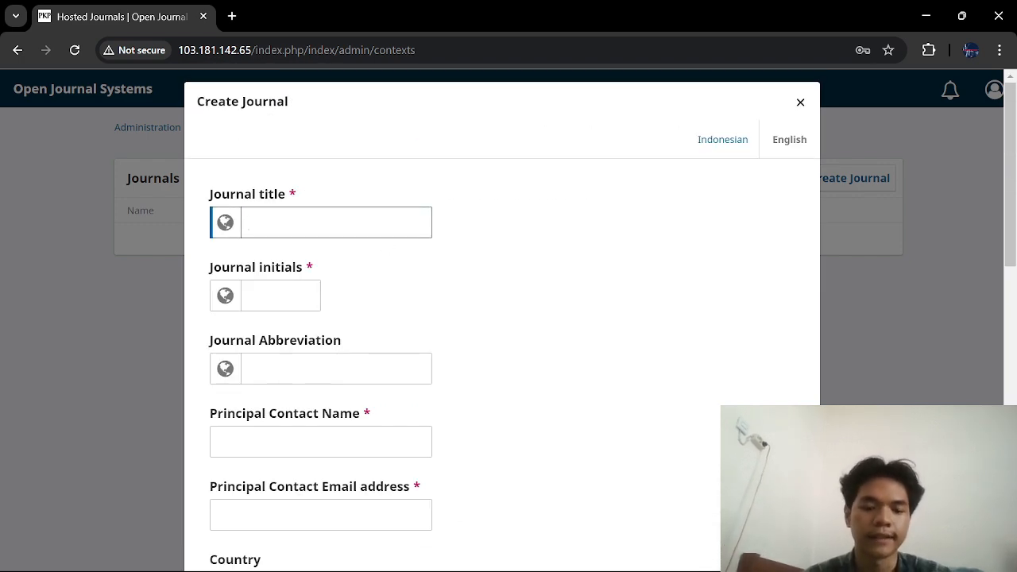
{"action": "type", "text": "Strukt"}
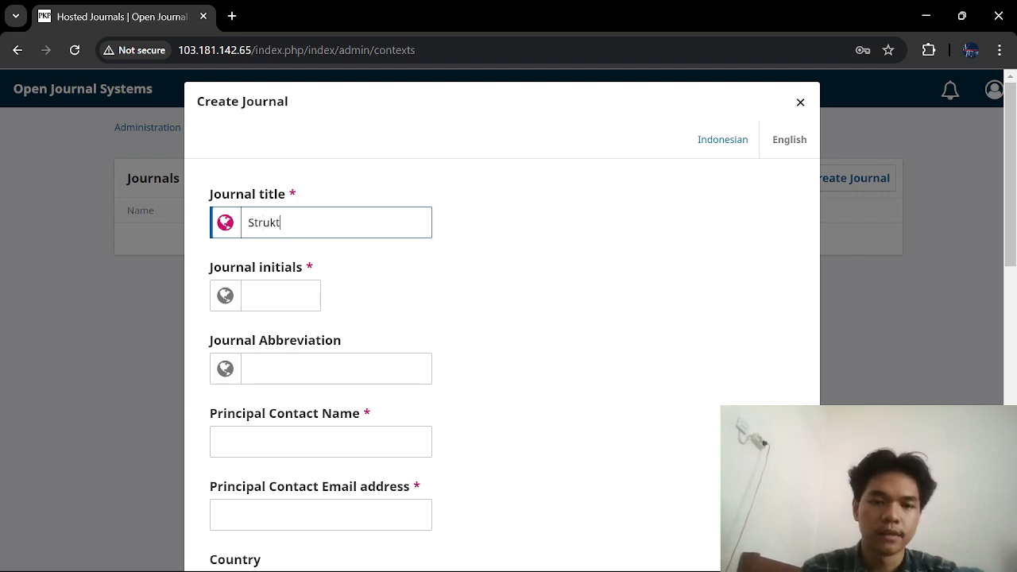
{"action": "type", "text": "ur"}
{"action": "key", "text": "ctrl+a"}
{"action": "type", "text": "D"}
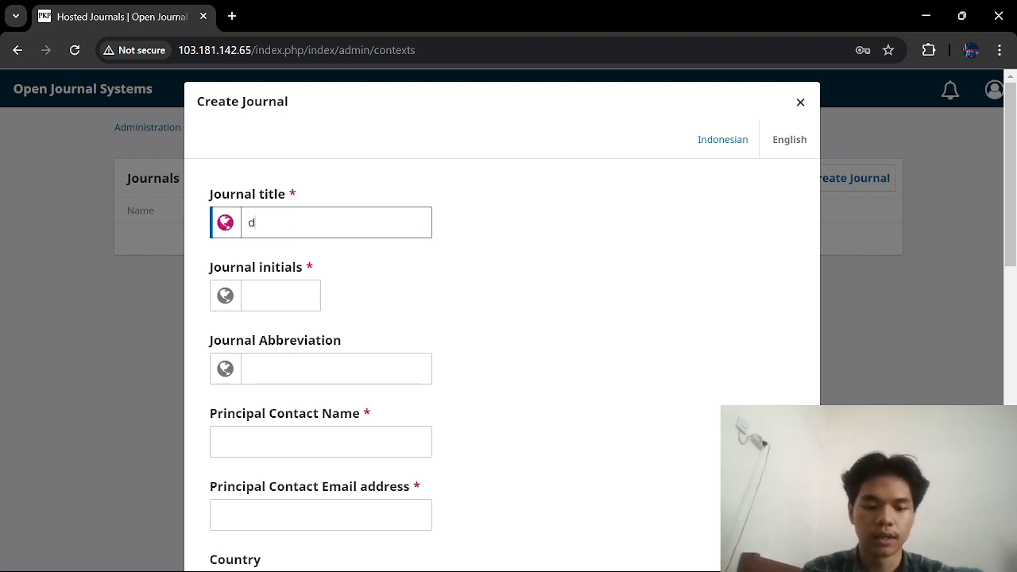
{"action": "type", "text": "ata "}
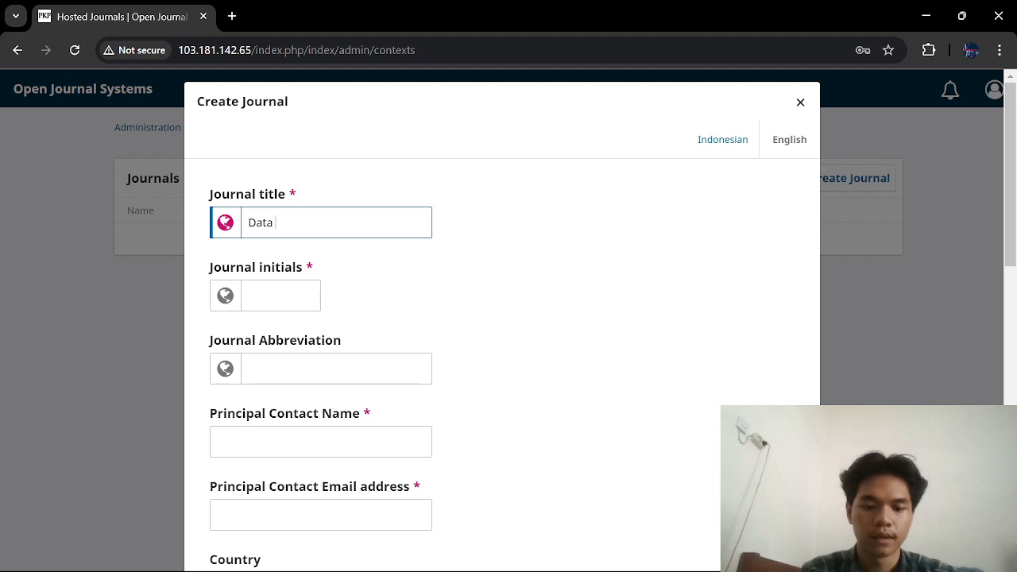
{"action": "type", "text": "Structure"}
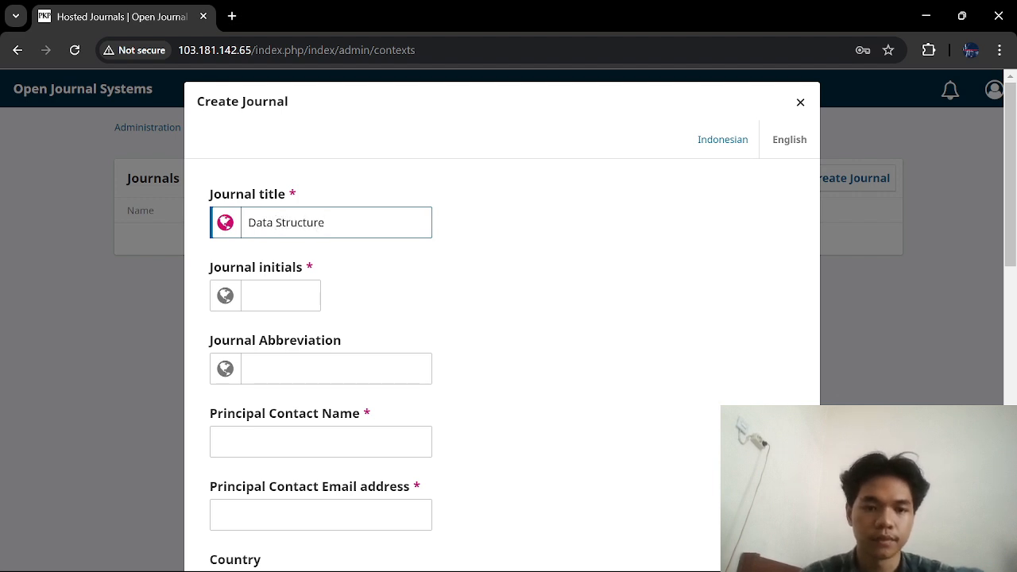
{"action": "left_click", "coordinate": [270, 296]}
{"action": "type", "text": "DS"}
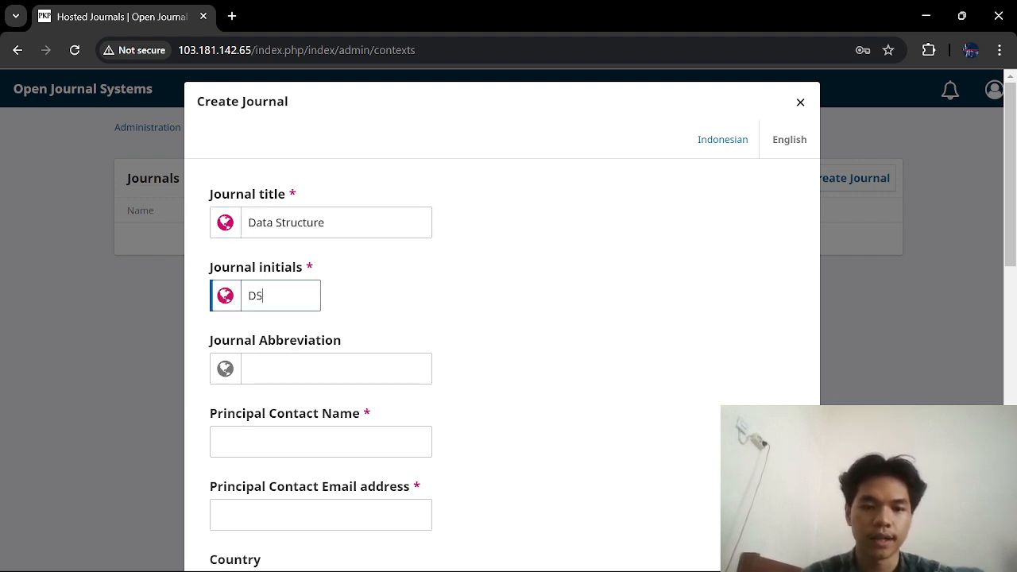
Step: Enter the principal contact's name and e-mail and set the country to Indonesia
{"action": "left_click", "coordinate": [284, 442]}
{"action": "scroll", "coordinate": [292, 458], "scroll_direction": "down", "scroll_amount": 2}
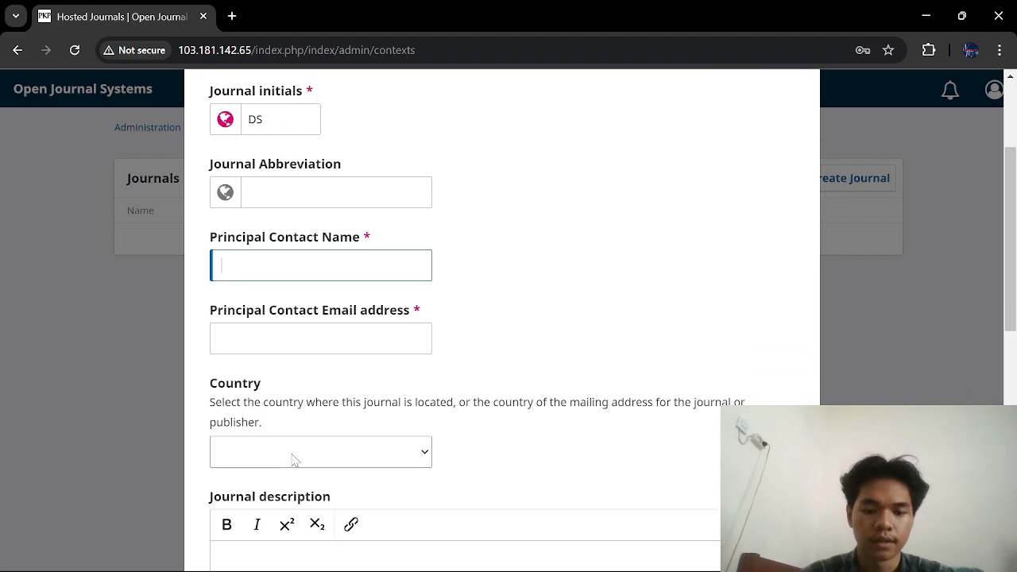
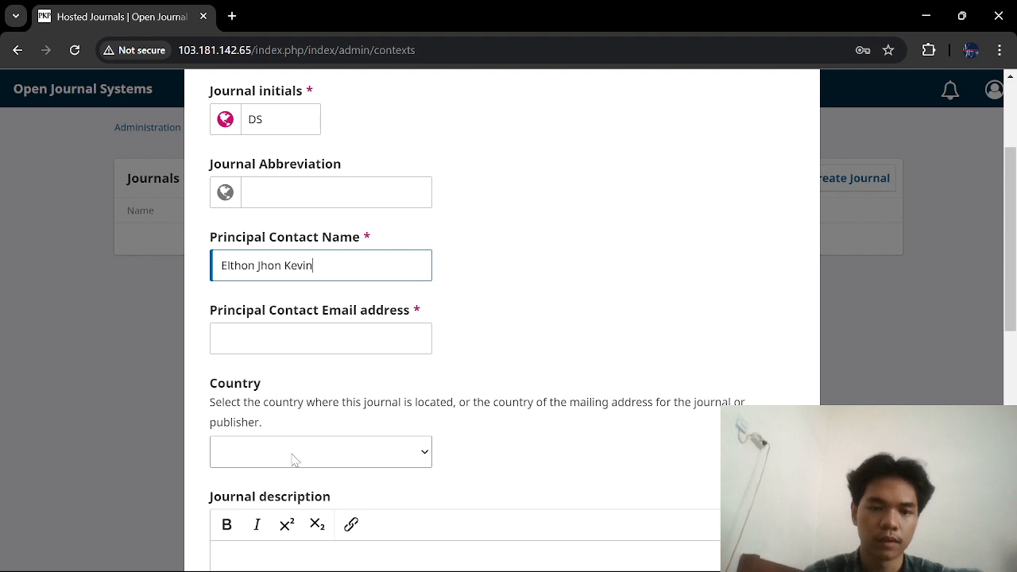
{"action": "key", "text": "Tab"}
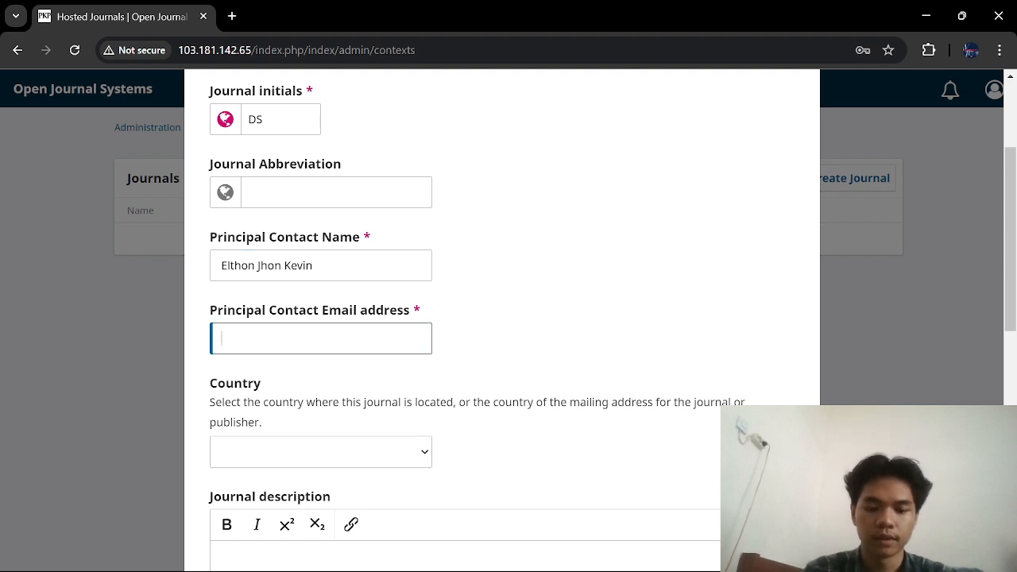
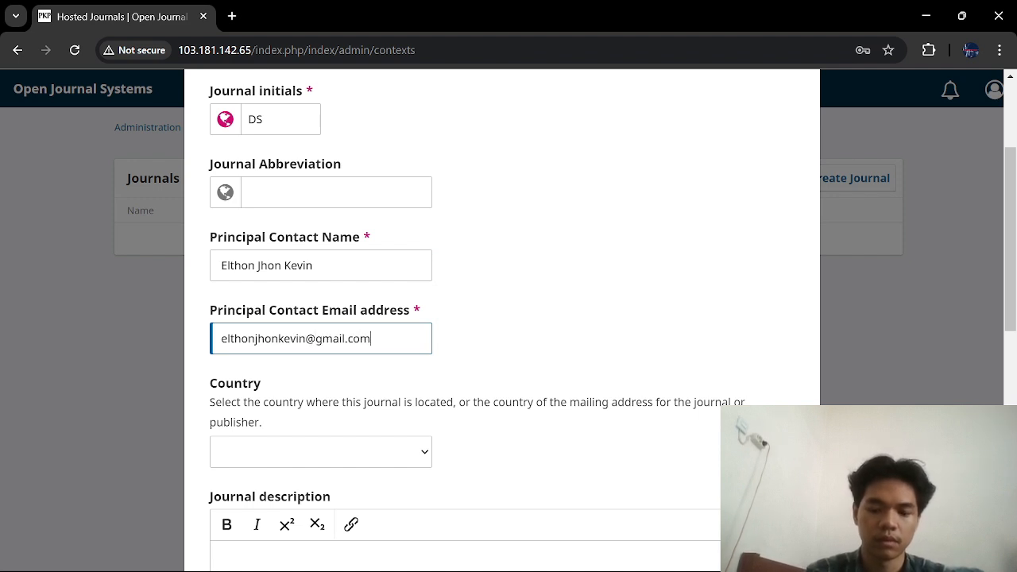
{"action": "left_click", "coordinate": [366, 441]}
{"action": "type", "text": "india"}
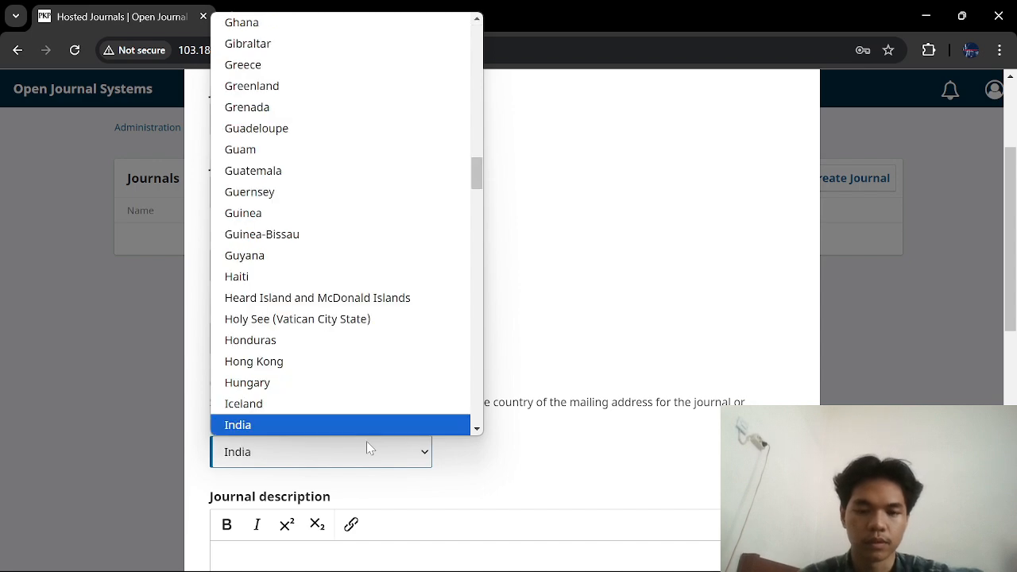
{"action": "key", "text": "Return"}
{"action": "left_click", "coordinate": [368, 448]}
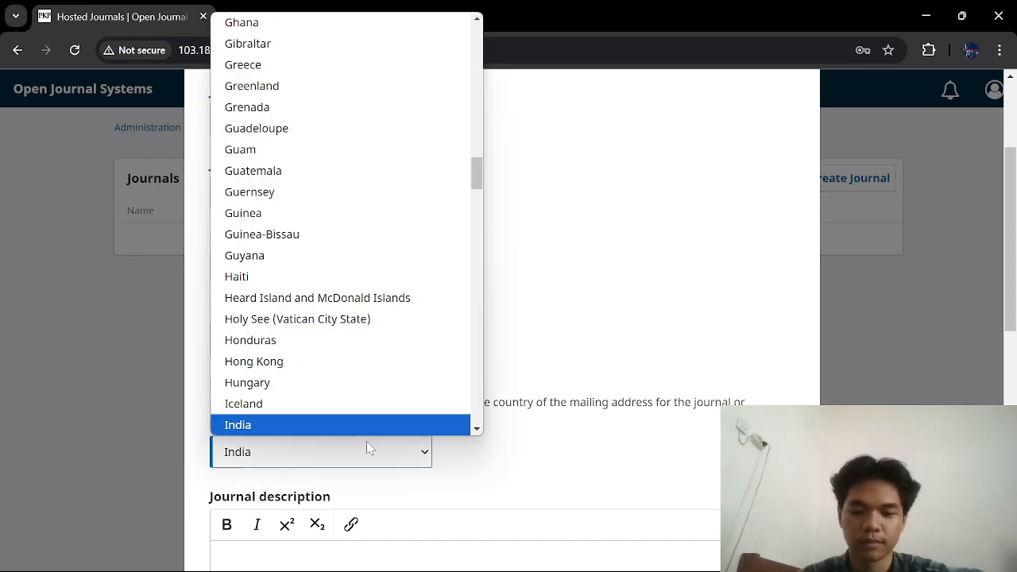
{"action": "key", "text": "Down"}
{"action": "key", "text": "Return"}
Step: Make Indonesian the language and primary locale, enable public listing, set path Datastructure, and save
{"action": "scroll", "coordinate": [367, 445], "scroll_direction": "down", "scroll_amount": 7}
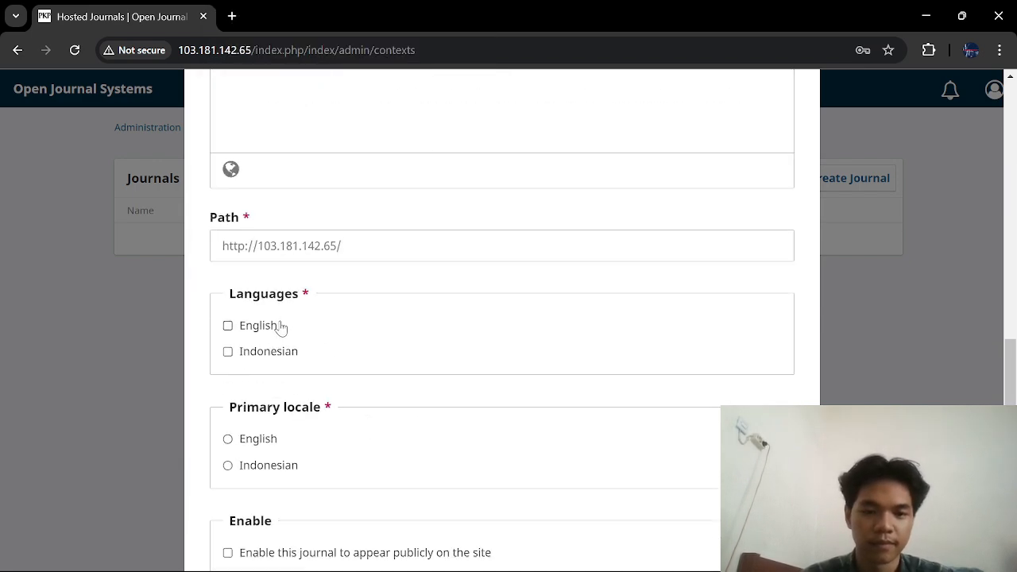
{"action": "left_click", "coordinate": [268, 353]}
{"action": "left_click", "coordinate": [256, 466]}
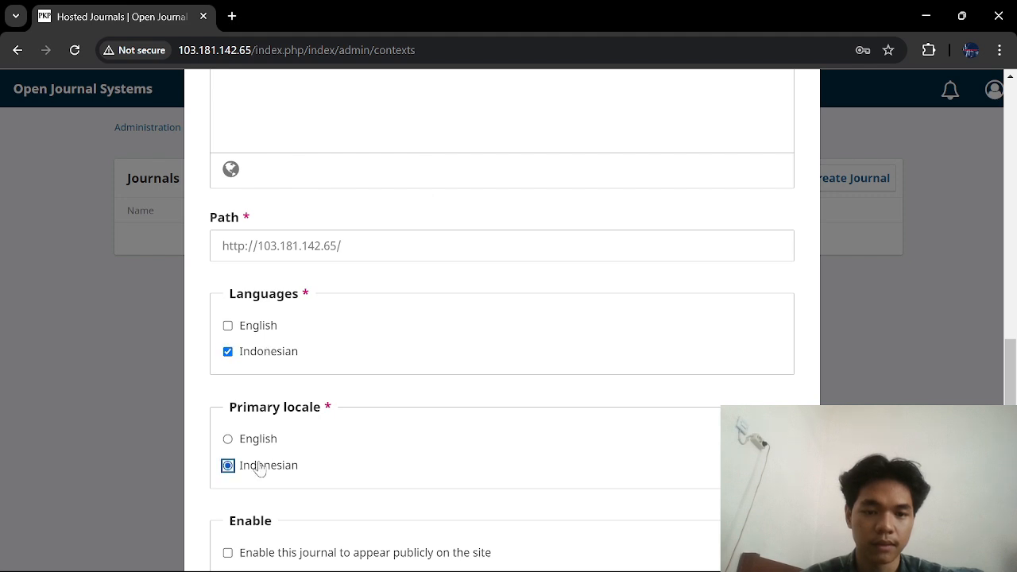
{"action": "scroll", "coordinate": [256, 468], "scroll_direction": "down", "scroll_amount": 1}
{"action": "left_click", "coordinate": [261, 467]}
{"action": "scroll", "coordinate": [261, 468], "scroll_direction": "up", "scroll_amount": 3}
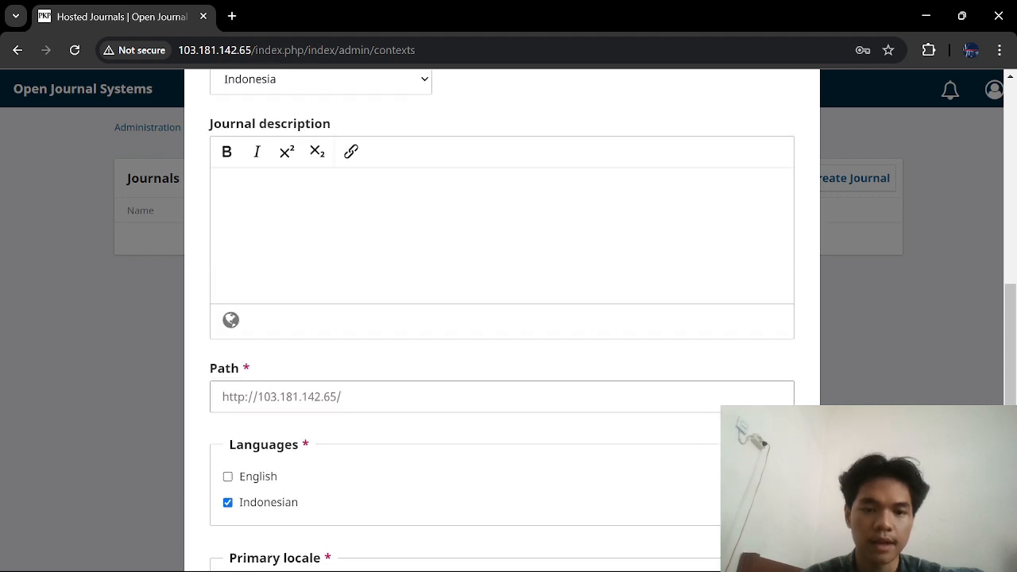
{"action": "left_click", "coordinate": [343, 397]}
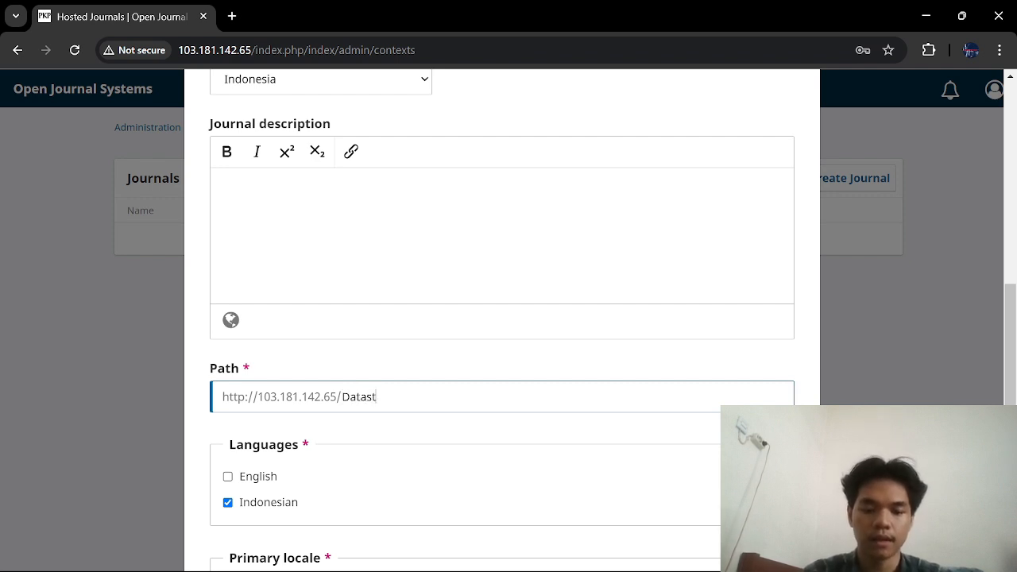
{"action": "type", "text": "cture"}
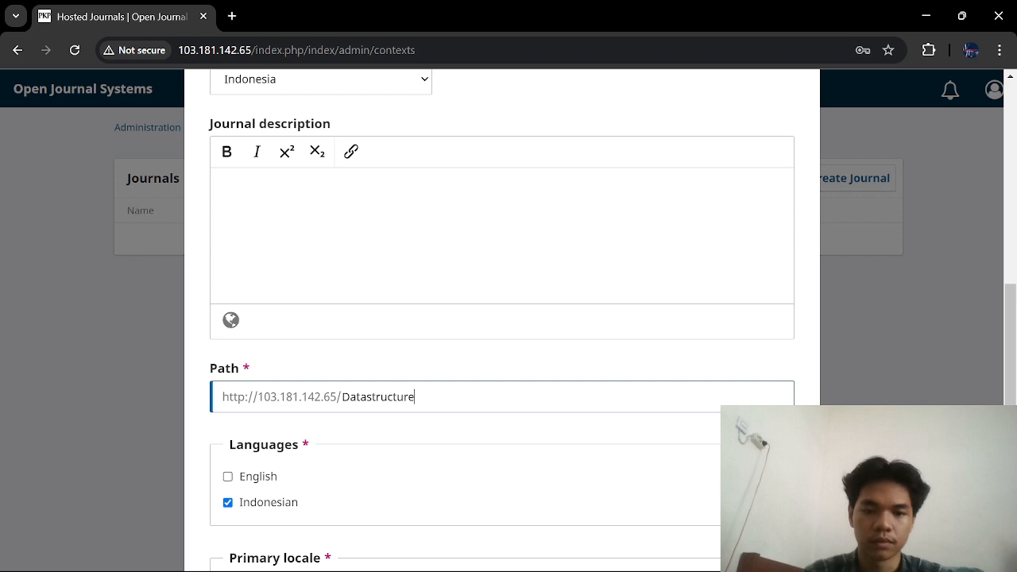
{"action": "scroll", "coordinate": [411, 412], "scroll_direction": "down", "scroll_amount": 3}
{"action": "scroll", "coordinate": [411, 412], "scroll_direction": "up", "scroll_amount": 10}
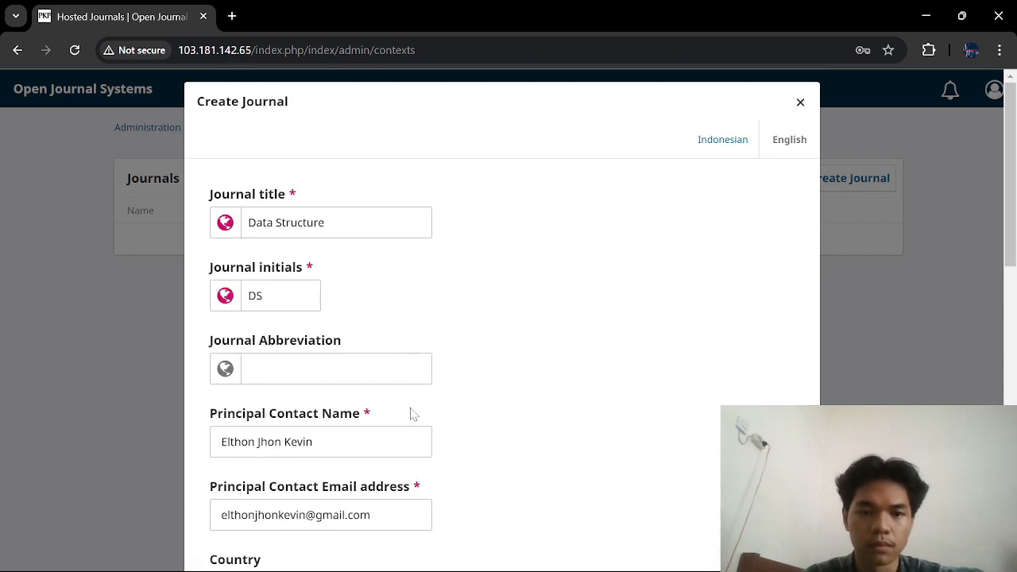
{"action": "scroll", "coordinate": [411, 413], "scroll_direction": "down", "scroll_amount": 10}
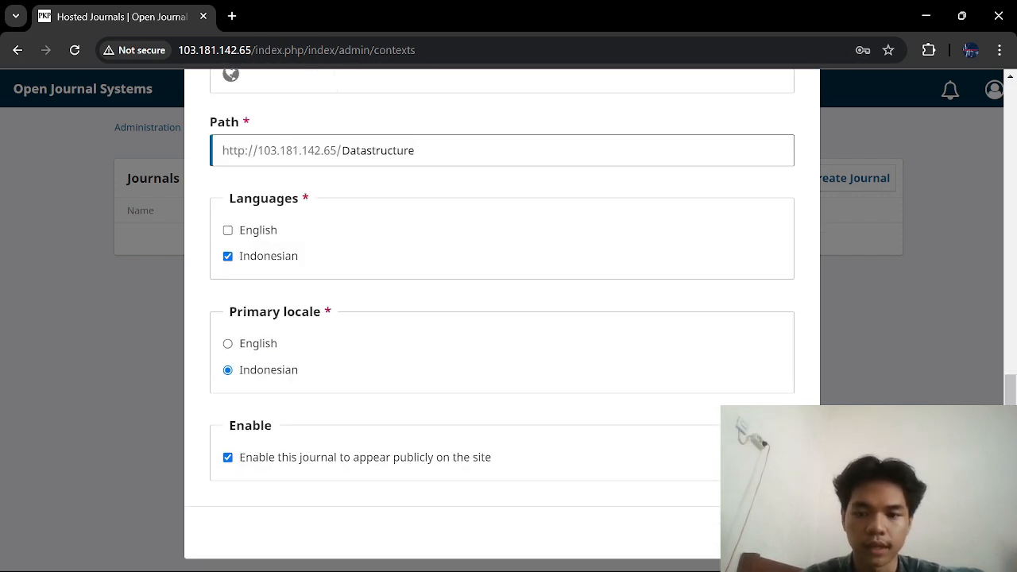
{"action": "left_click", "coordinate": [770, 532]}
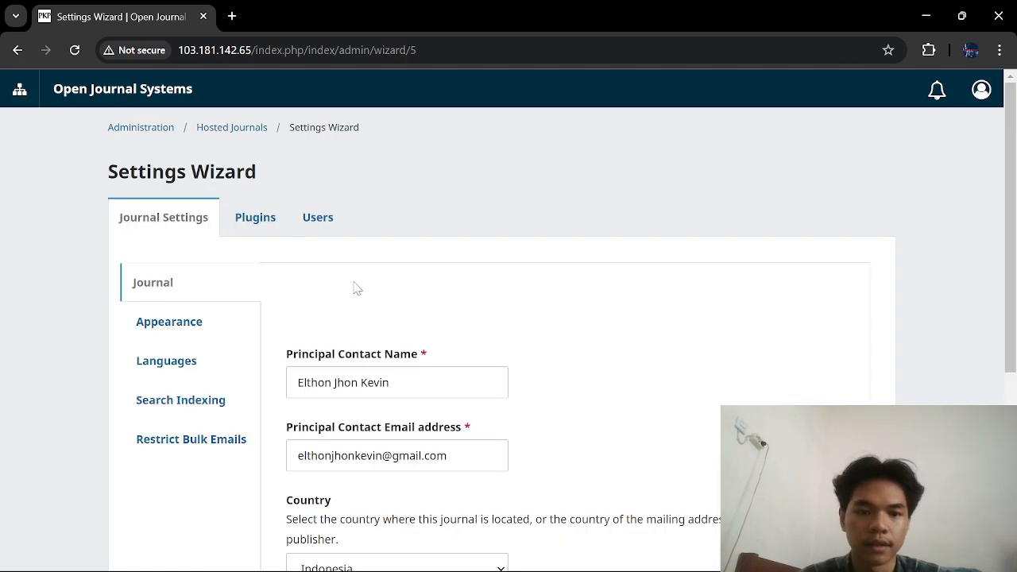
Step: Enable the Tema Dasar Bootstrap 3 theme plugin in the wizard's Plugins list
{"action": "scroll", "coordinate": [352, 288], "scroll_direction": "down", "scroll_amount": 4}
{"action": "scroll", "coordinate": [353, 287], "scroll_direction": "up", "scroll_amount": 4}
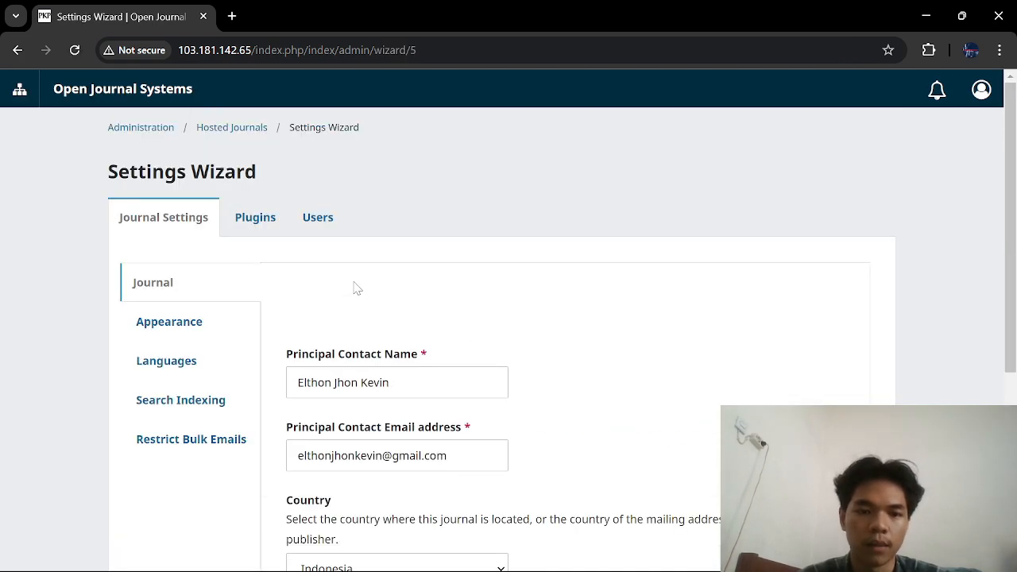
{"action": "left_click", "coordinate": [265, 228]}
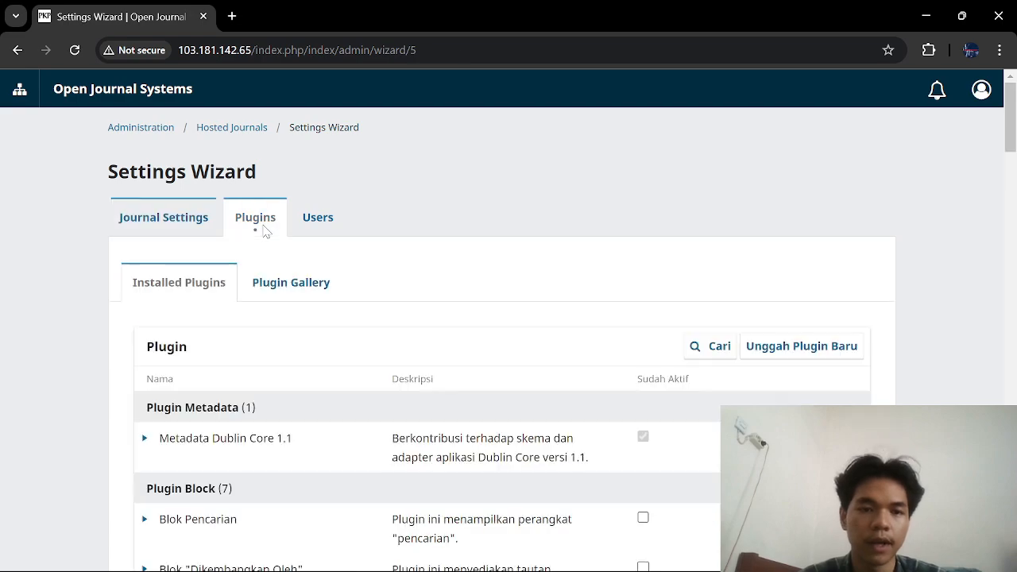
{"action": "scroll", "coordinate": [539, 340], "scroll_direction": "down", "scroll_amount": 20}
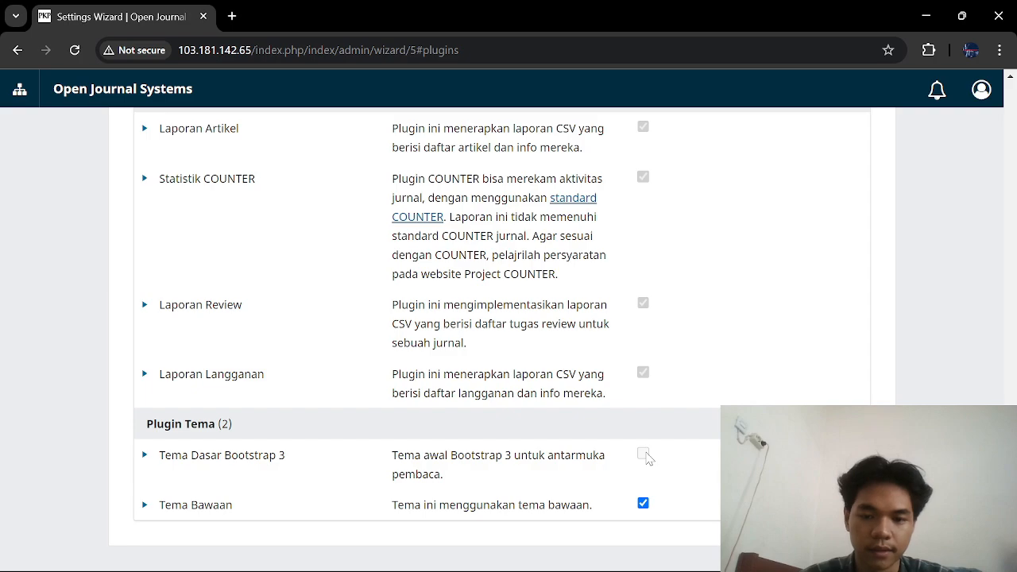
{"action": "left_click", "coordinate": [643, 455]}
{"action": "scroll", "coordinate": [648, 457], "scroll_direction": "up", "scroll_amount": 15}
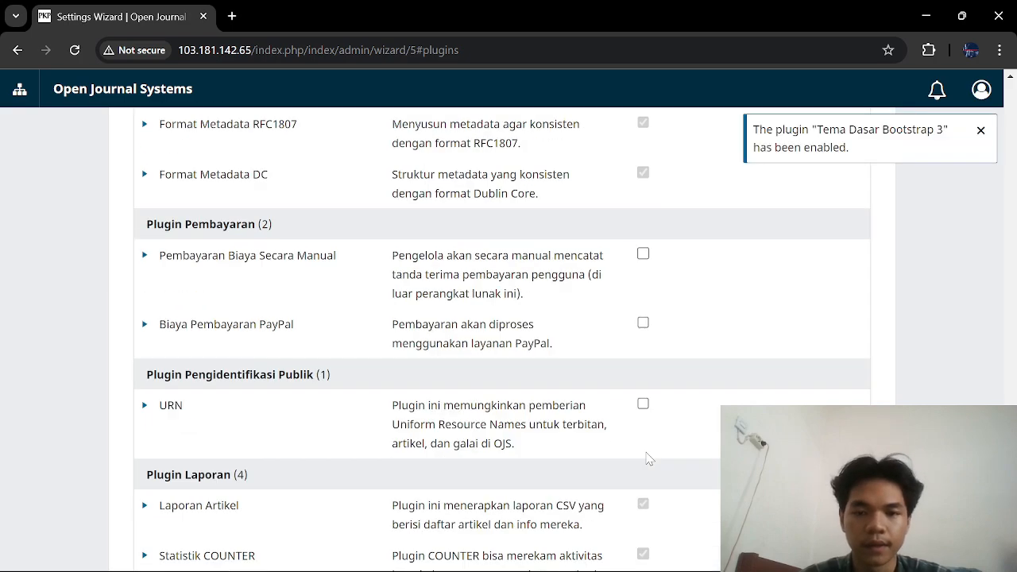
{"action": "scroll", "coordinate": [273, 298], "scroll_direction": "up", "scroll_amount": 5}
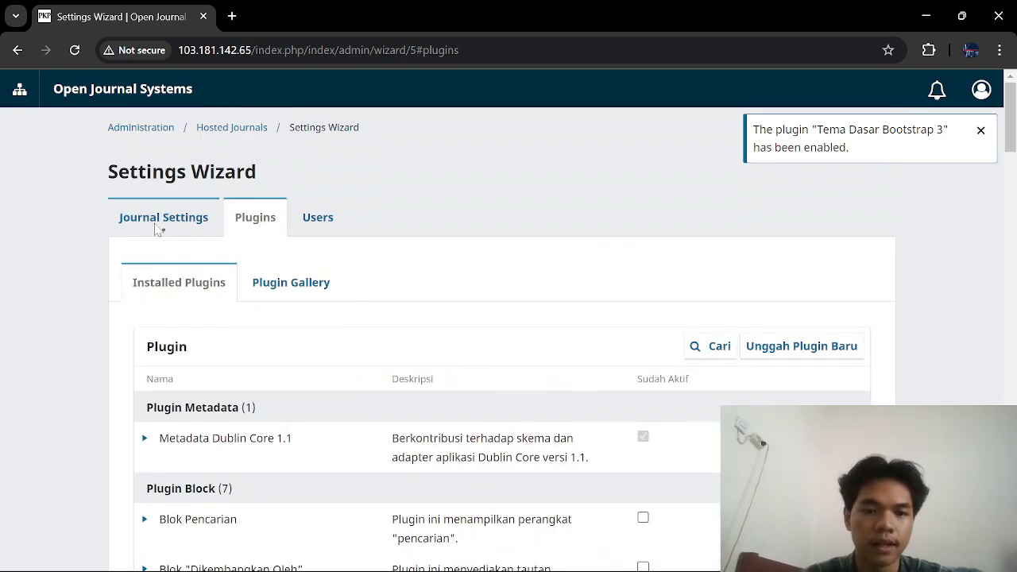
{"action": "left_click", "coordinate": [159, 227]}
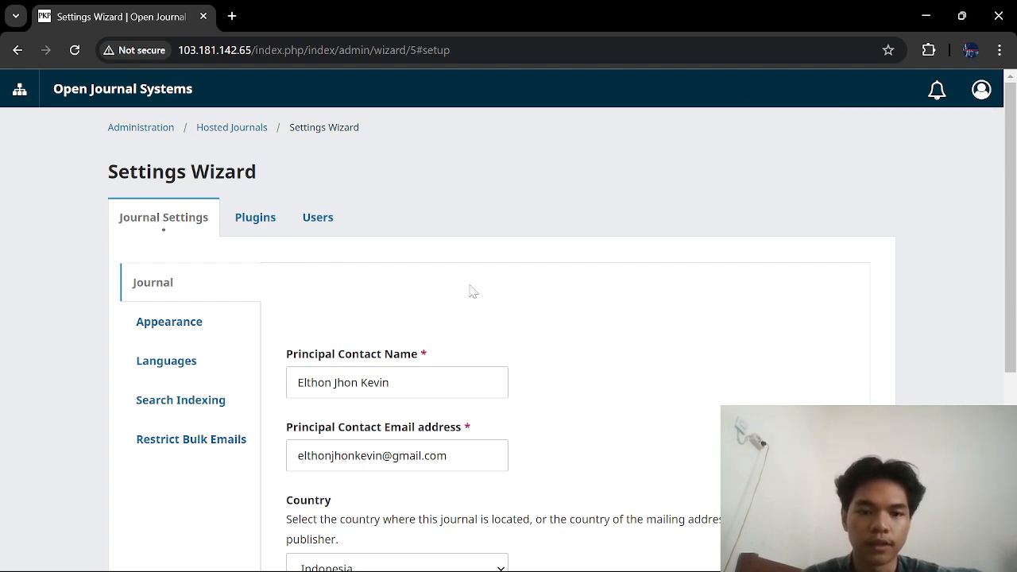
Step: Set the journal's appearance theme to Bootstrap 3 Base Theme with the Cyborg style
{"action": "scroll", "coordinate": [469, 289], "scroll_direction": "down", "scroll_amount": 4}
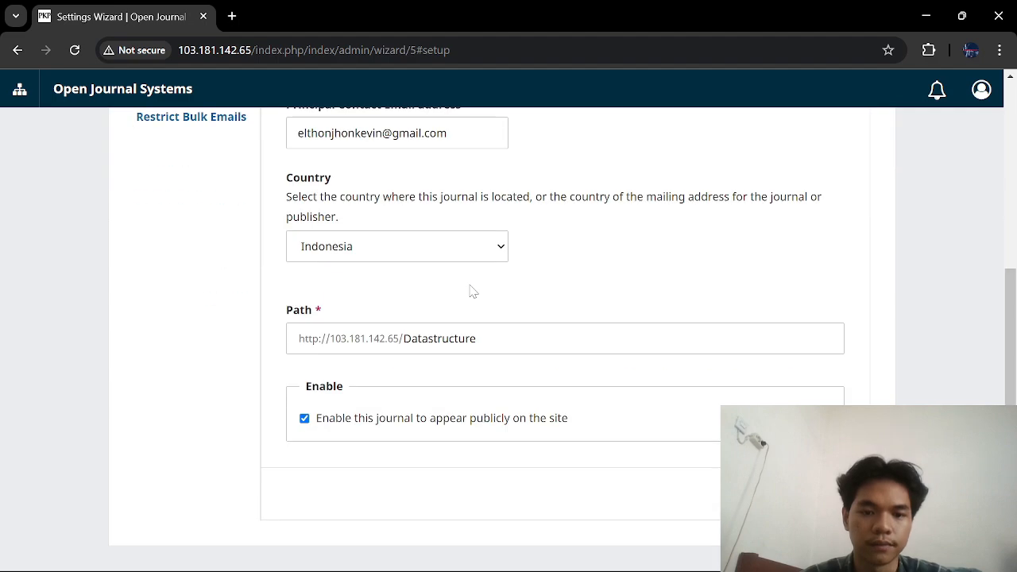
{"action": "scroll", "coordinate": [469, 289], "scroll_direction": "up", "scroll_amount": 4}
{"action": "left_click", "coordinate": [192, 320]}
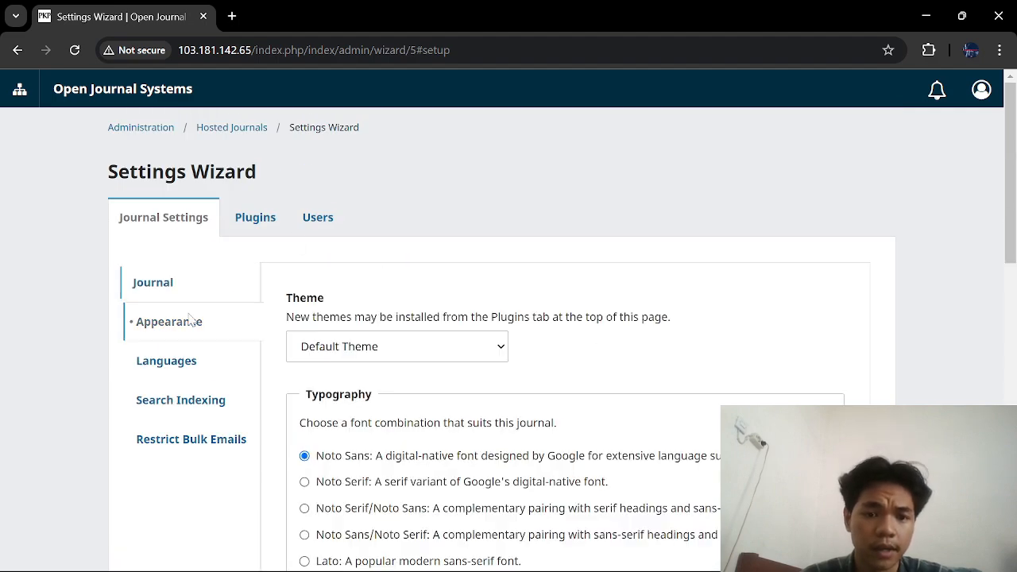
{"action": "scroll", "coordinate": [557, 429], "scroll_direction": "down", "scroll_amount": 5}
{"action": "scroll", "coordinate": [581, 453], "scroll_direction": "down", "scroll_amount": 3}
{"action": "scroll", "coordinate": [582, 454], "scroll_direction": "up", "scroll_amount": 7}
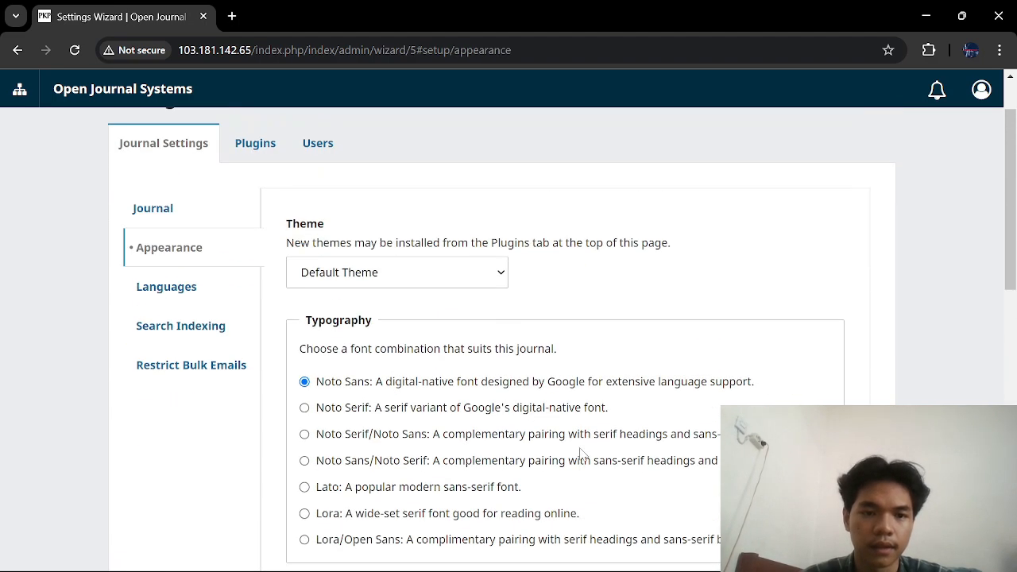
{"action": "scroll", "coordinate": [540, 464], "scroll_direction": "down", "scroll_amount": 10}
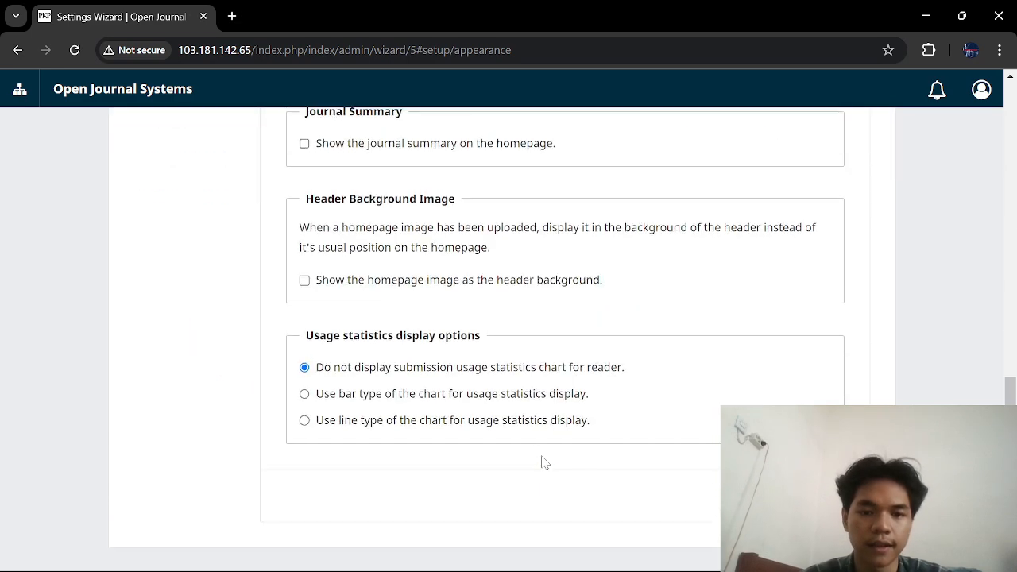
{"action": "scroll", "coordinate": [542, 462], "scroll_direction": "up", "scroll_amount": 6}
{"action": "scroll", "coordinate": [540, 461], "scroll_direction": "down", "scroll_amount": 1}
{"action": "scroll", "coordinate": [541, 460], "scroll_direction": "up", "scroll_amount": 4}
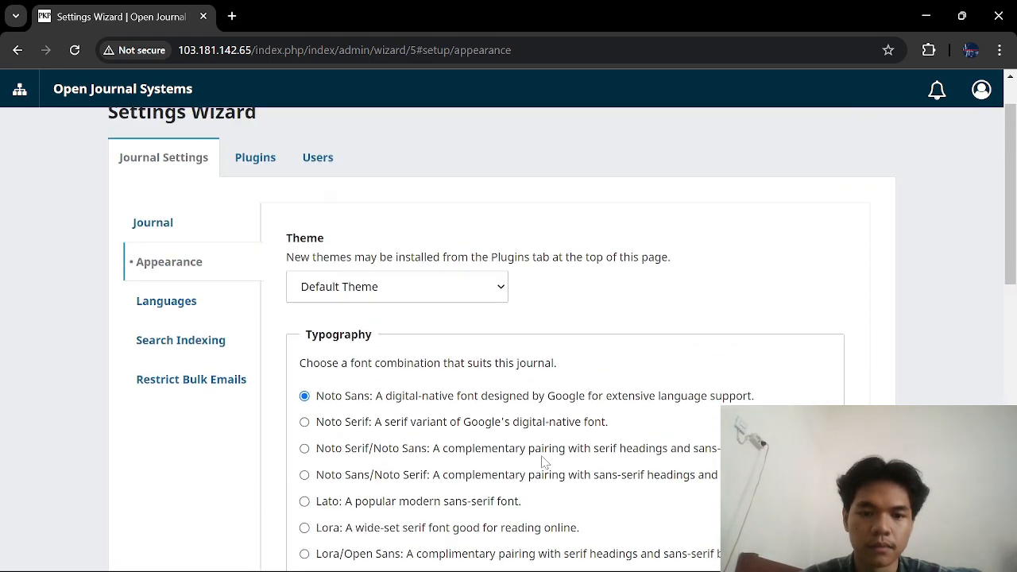
{"action": "left_click", "coordinate": [447, 347]}
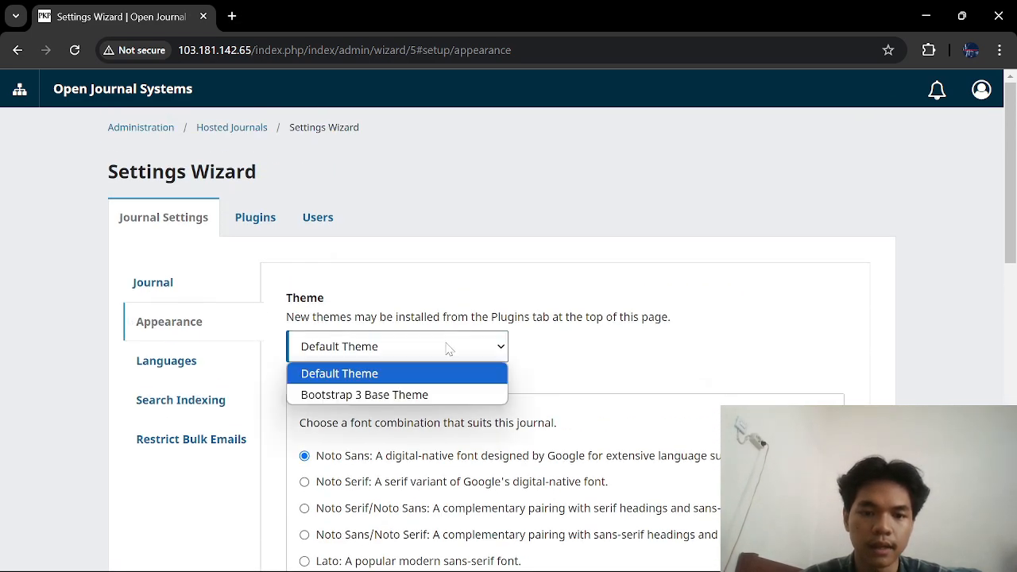
{"action": "left_click", "coordinate": [409, 398]}
{"action": "scroll", "coordinate": [407, 406], "scroll_direction": "down", "scroll_amount": 4}
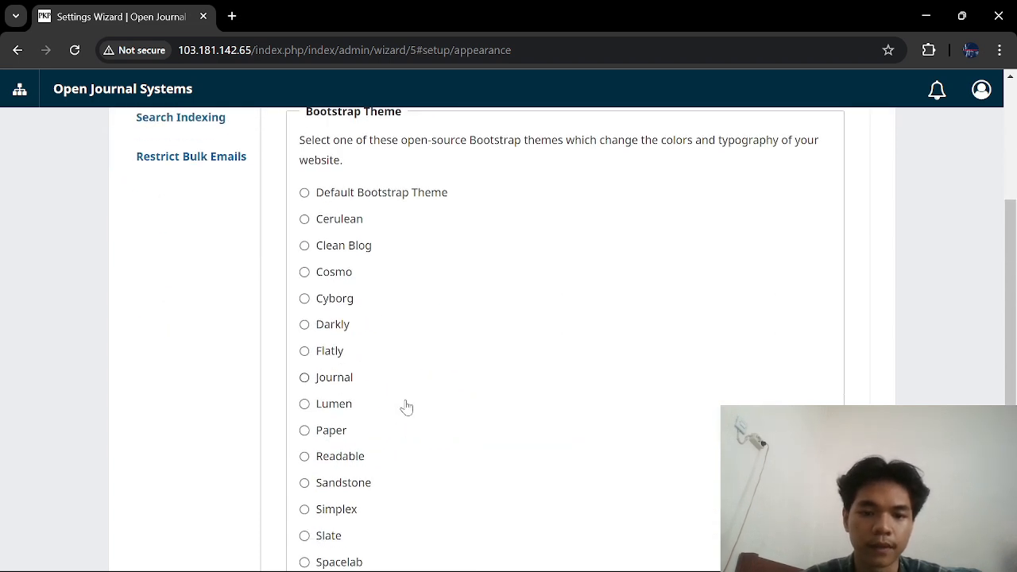
{"action": "left_click", "coordinate": [331, 298]}
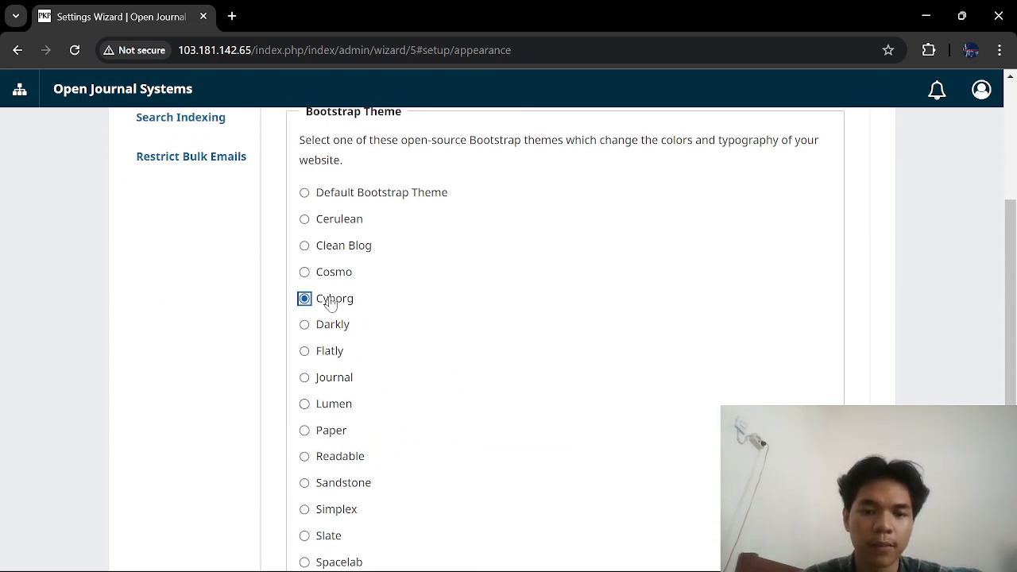
Step: Go to the Data Structure journal's submissions dashboard
{"action": "scroll", "coordinate": [333, 302], "scroll_direction": "down", "scroll_amount": 5}
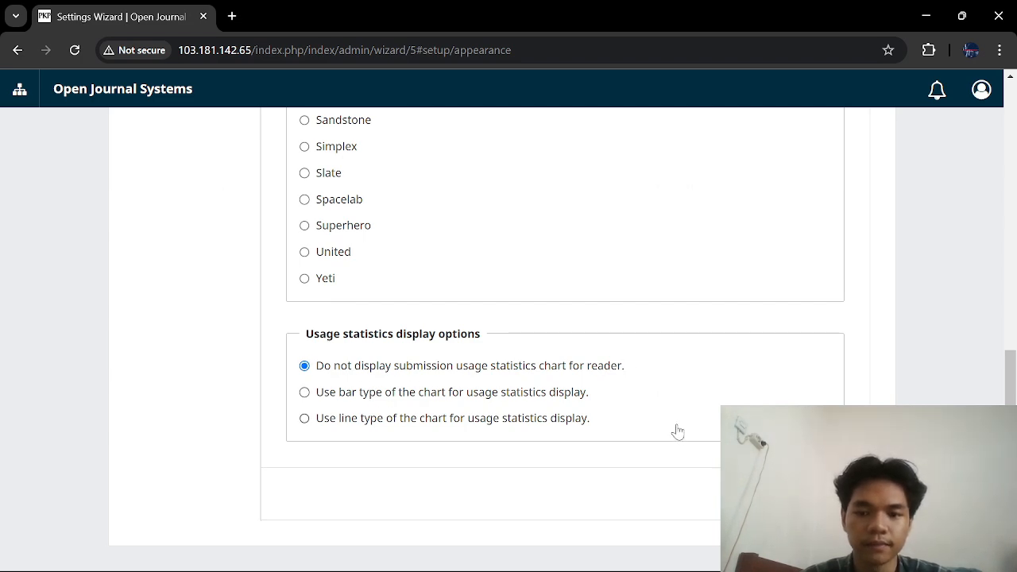
{"action": "scroll", "coordinate": [677, 432], "scroll_direction": "up", "scroll_amount": 10}
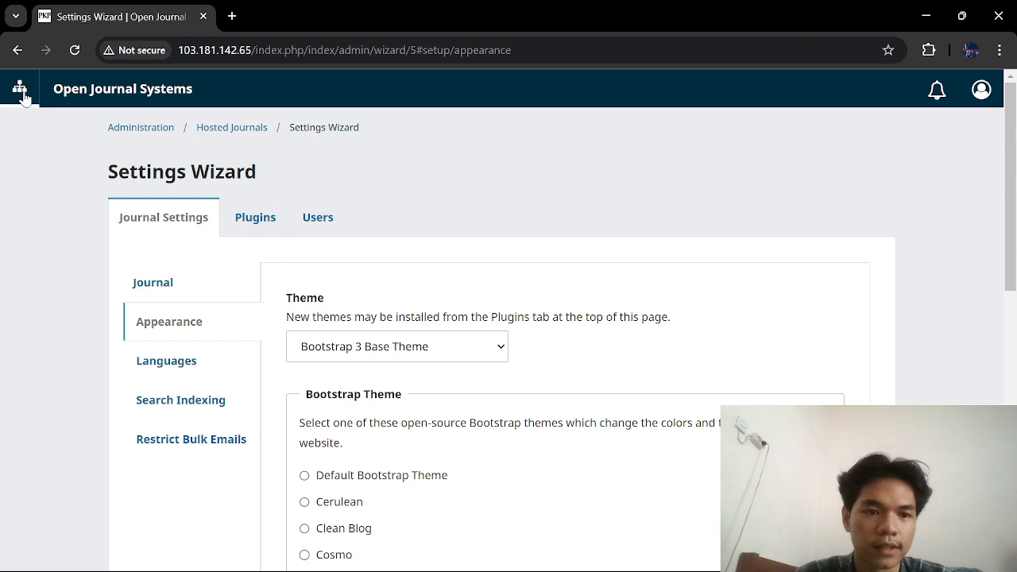
{"action": "left_click", "coordinate": [24, 134]}
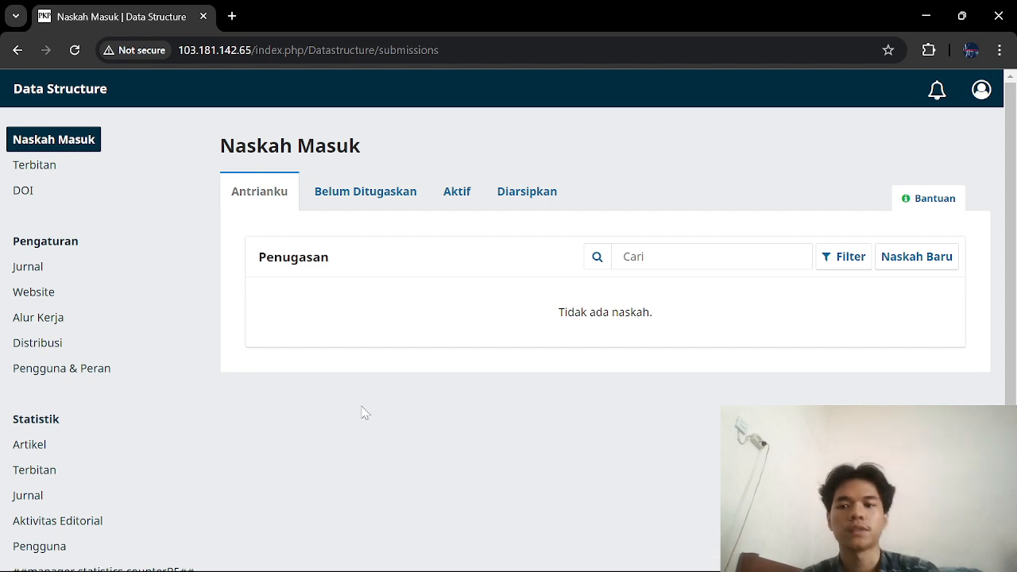
Step: Start a new submission titled 'Array', confirming the checklist and privacy consent
{"action": "left_click", "coordinate": [914, 262]}
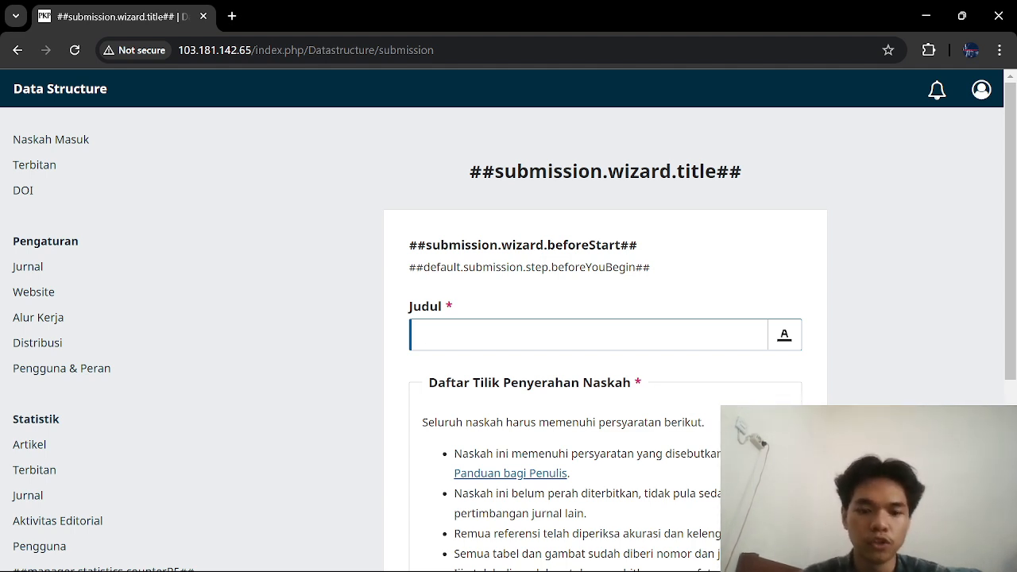
{"action": "type", "text": "Arra"}
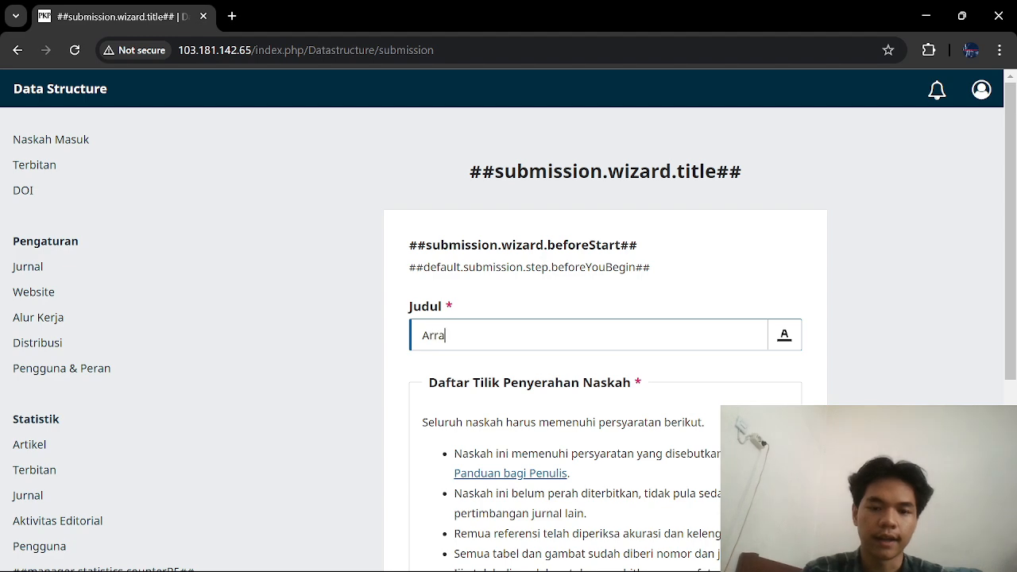
{"action": "type", "text": "y"}
{"action": "scroll", "coordinate": [627, 341], "scroll_direction": "down", "scroll_amount": 4}
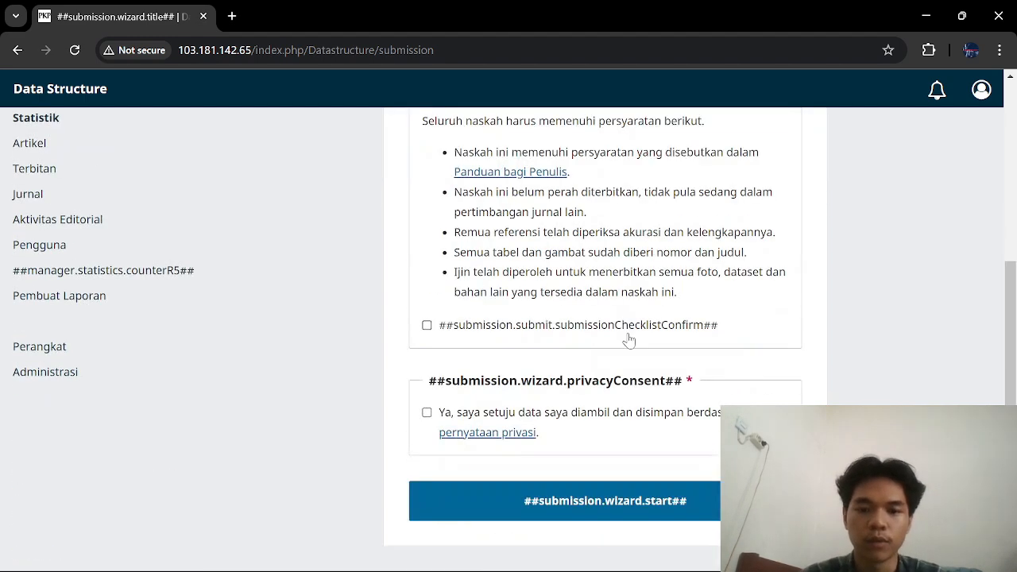
{"action": "left_click", "coordinate": [427, 325]}
{"action": "left_click", "coordinate": [426, 413]}
{"action": "left_click", "coordinate": [518, 496]}
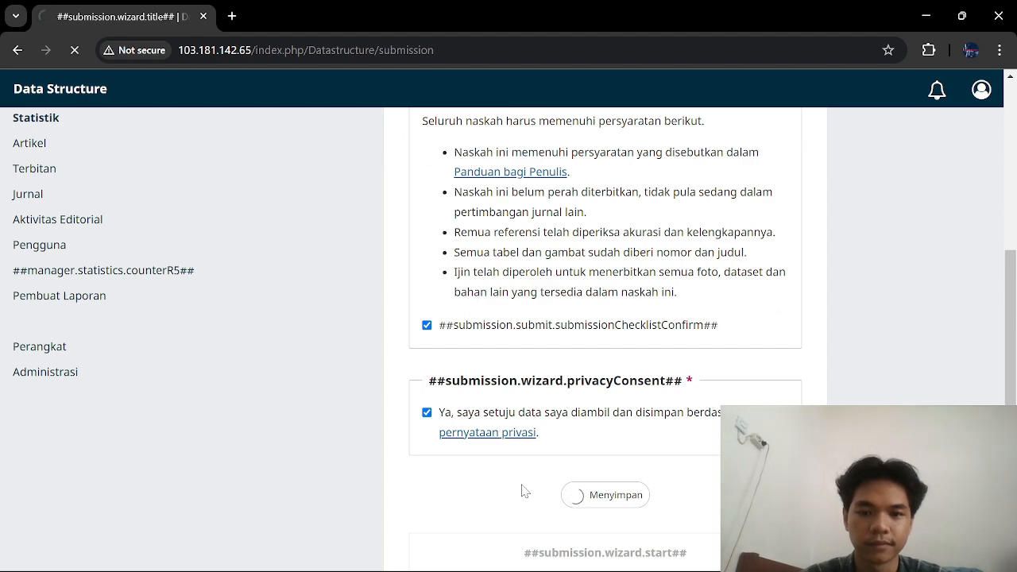
Step: Look over the Array details form's empty keywords and abstract, then bring up File Explorer
{"action": "scroll", "coordinate": [634, 374], "scroll_direction": "down", "scroll_amount": 2}
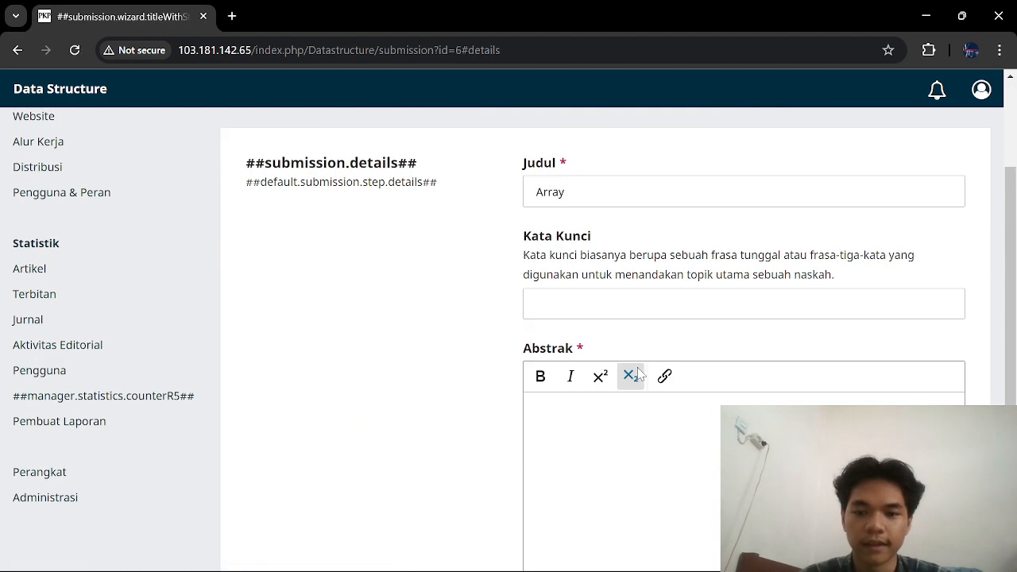
{"action": "left_click", "coordinate": [632, 297]}
{"action": "scroll", "coordinate": [629, 310], "scroll_direction": "down", "scroll_amount": 4}
{"action": "scroll", "coordinate": [628, 312], "scroll_direction": "up", "scroll_amount": 3}
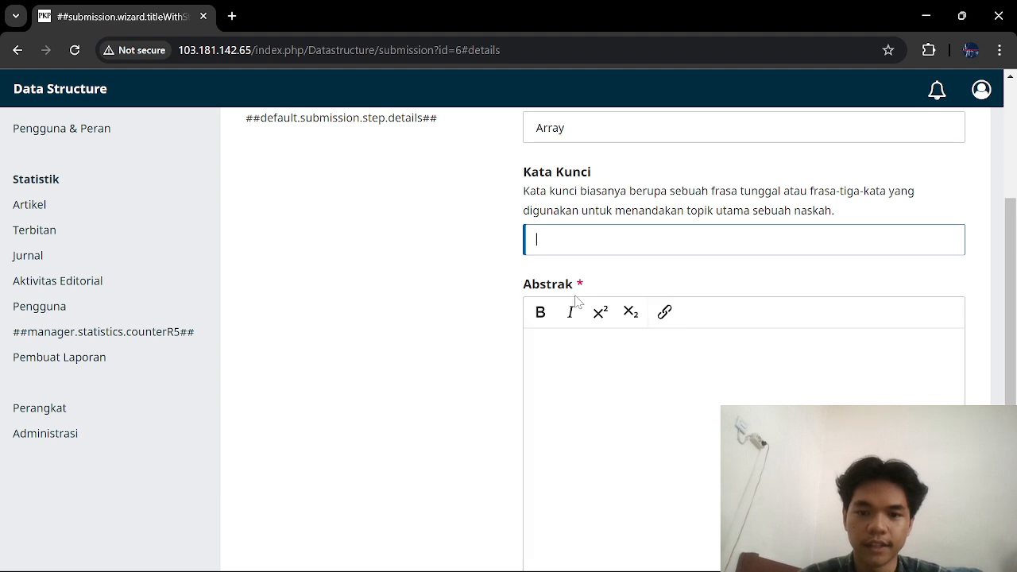
{"action": "scroll", "coordinate": [625, 409], "scroll_direction": "down", "scroll_amount": 3}
{"action": "scroll", "coordinate": [624, 409], "scroll_direction": "up", "scroll_amount": 1}
{"action": "scroll", "coordinate": [624, 409], "scroll_direction": "down", "scroll_amount": 1}
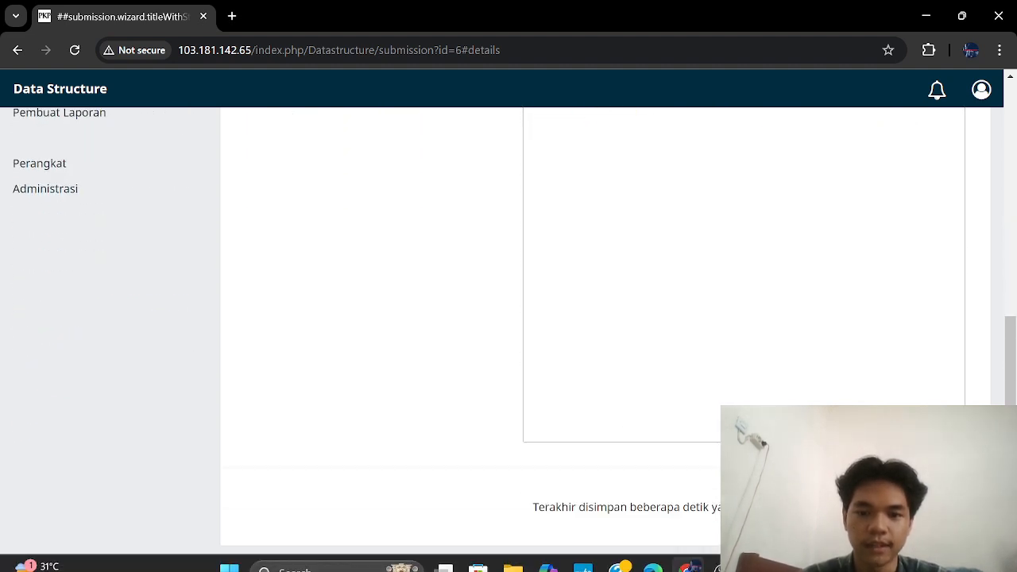
{"action": "scroll", "coordinate": [657, 281], "scroll_direction": "up", "scroll_amount": 2}
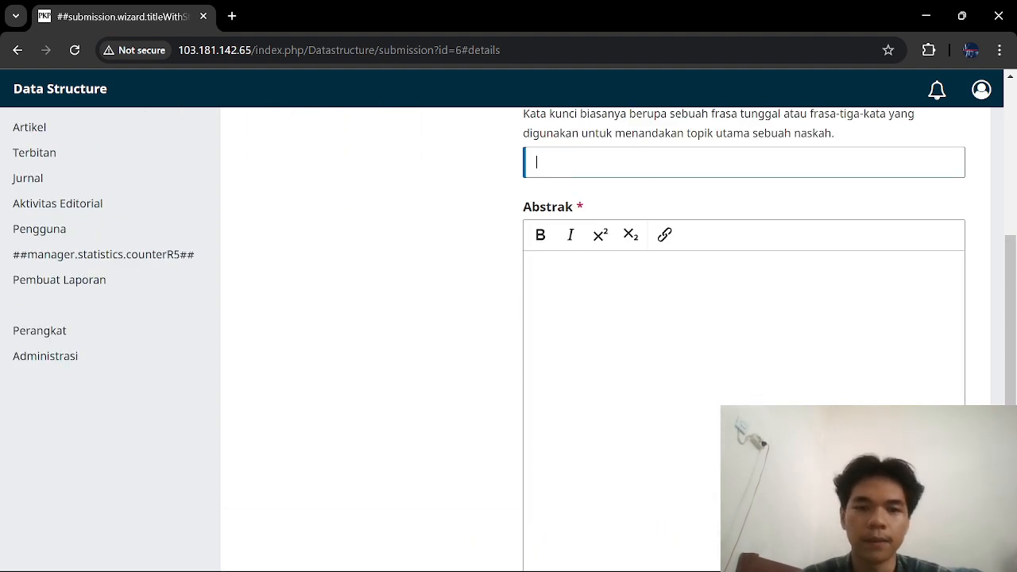
{"action": "mouse_move", "coordinate": [581, 565]}
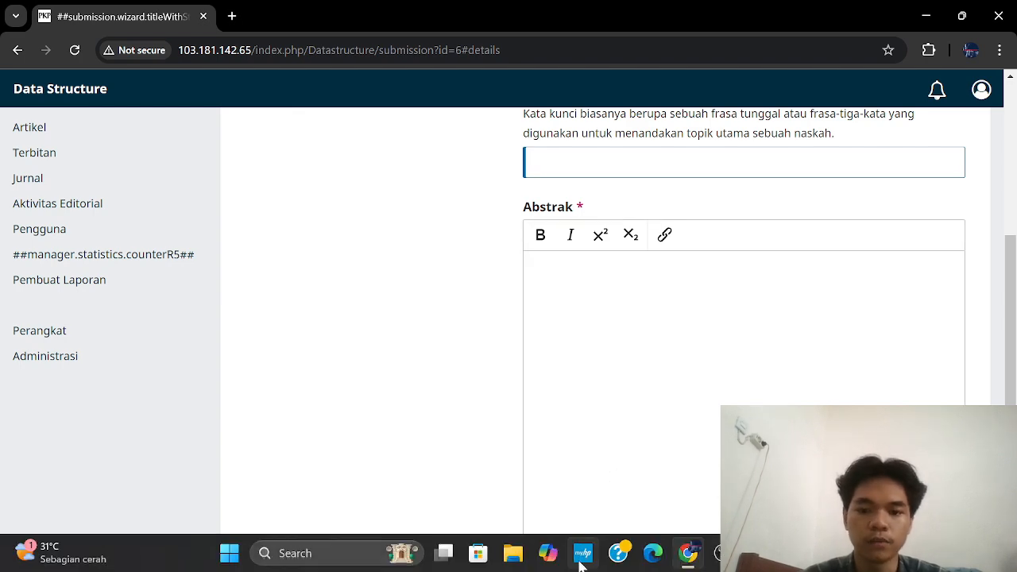
{"action": "left_click", "coordinate": [523, 559]}
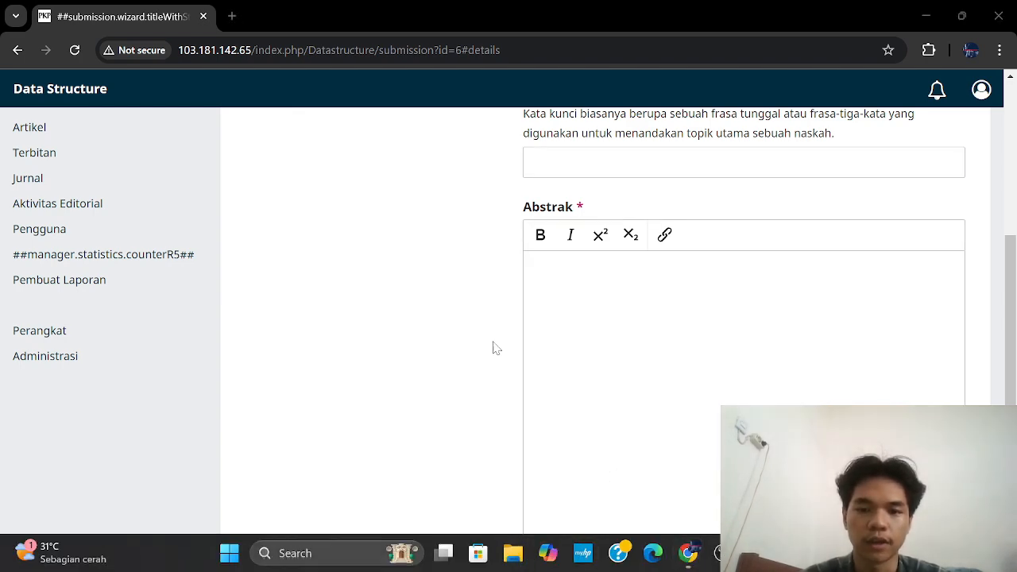
Step: Browse to E: › Semester 3 › Praktikkum Struktur Data and select the Array Word document
{"action": "scroll", "coordinate": [72, 528], "scroll_direction": "down", "scroll_amount": 3}
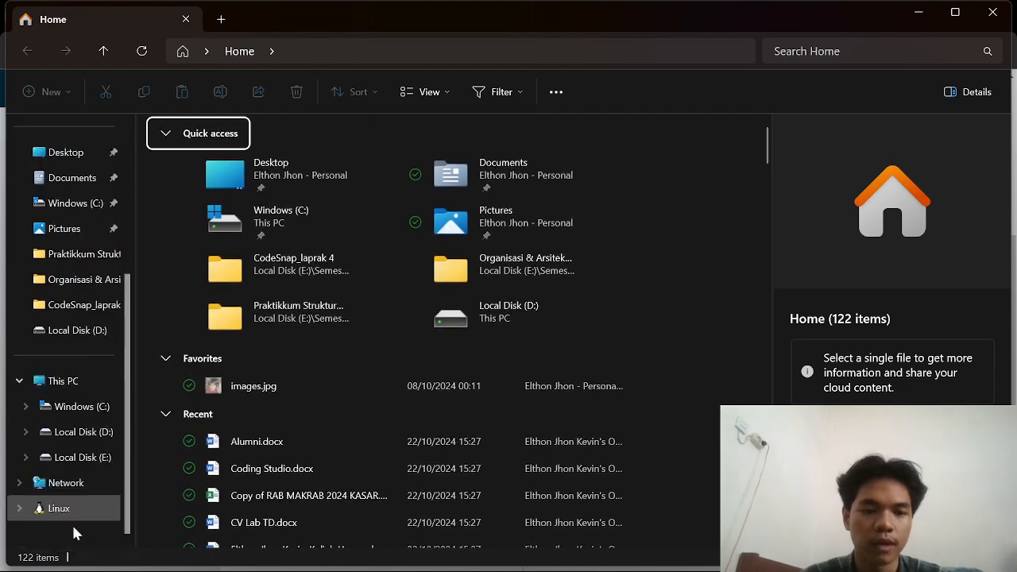
{"action": "left_click", "coordinate": [87, 465]}
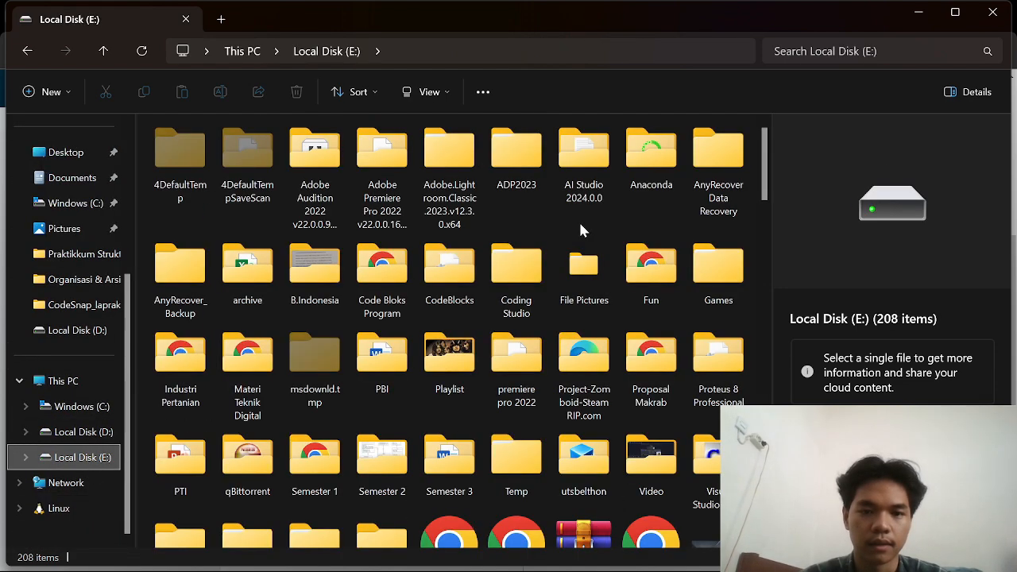
{"action": "key", "text": "s"}
{"action": "key", "text": "s"}
{"action": "key", "text": "s"}
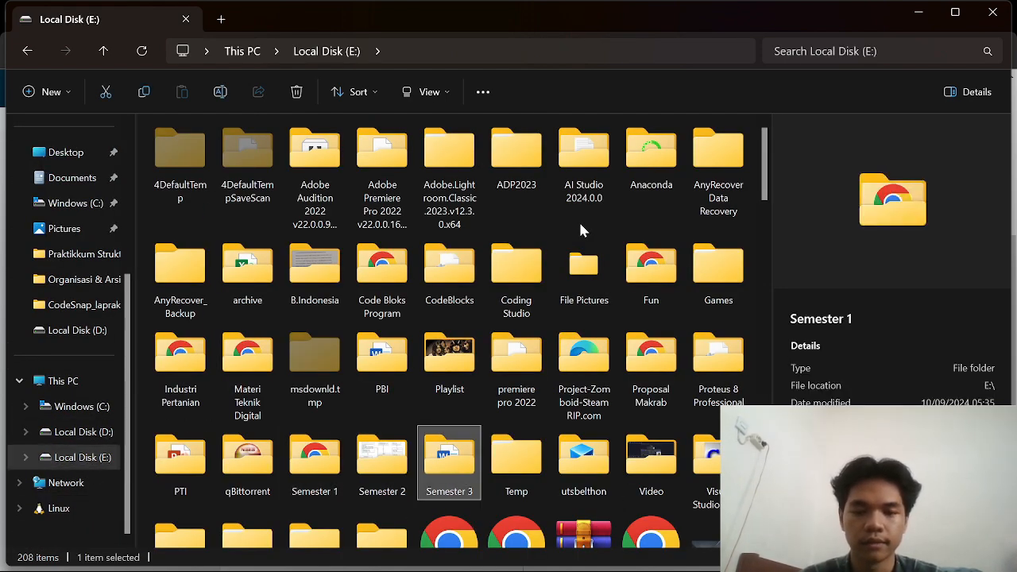
{"action": "key", "text": "Return"}
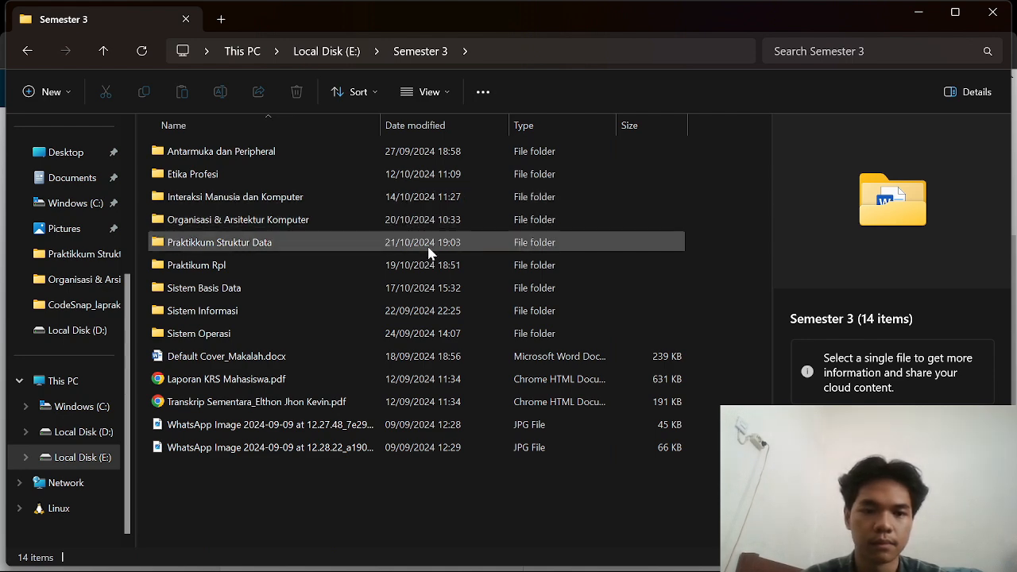
{"action": "double_click", "coordinate": [374, 242]}
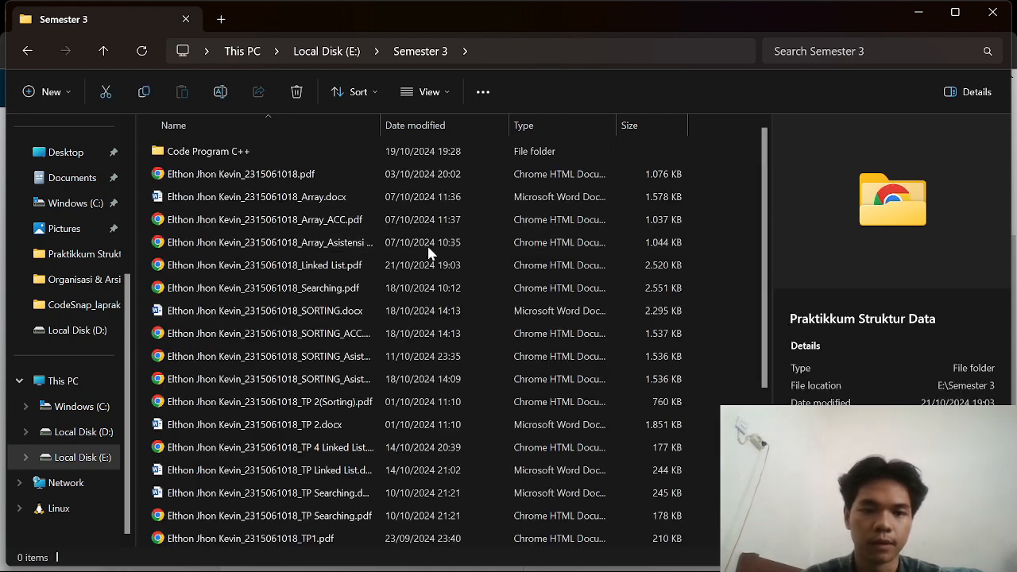
{"action": "left_click", "coordinate": [316, 197]}
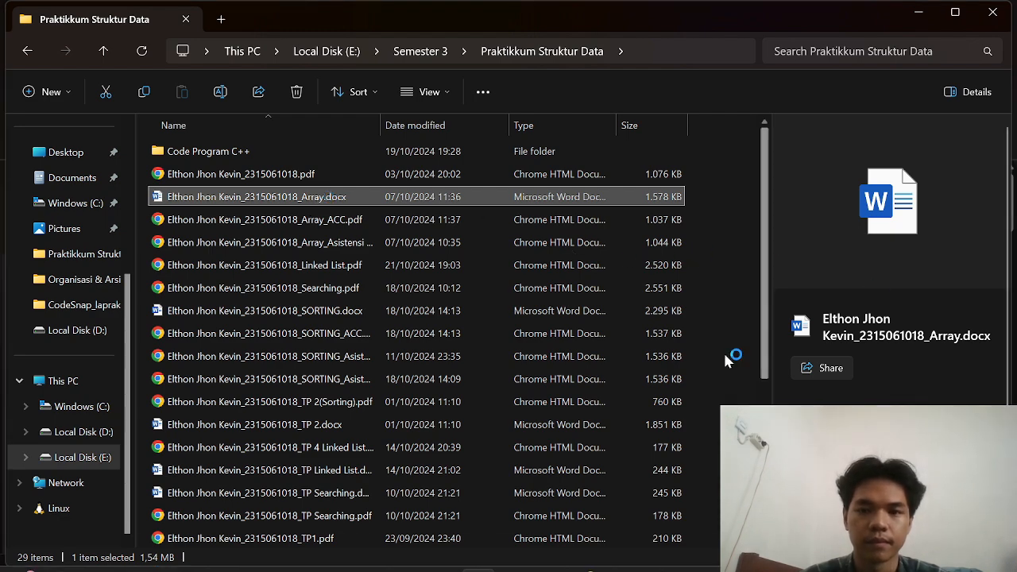
Step: Select the 3.1 Struktur Data paragraphs under III. TEORI DASAR in the Array document for copying
{"action": "scroll", "coordinate": [510, 358], "scroll_direction": "down", "scroll_amount": 20}
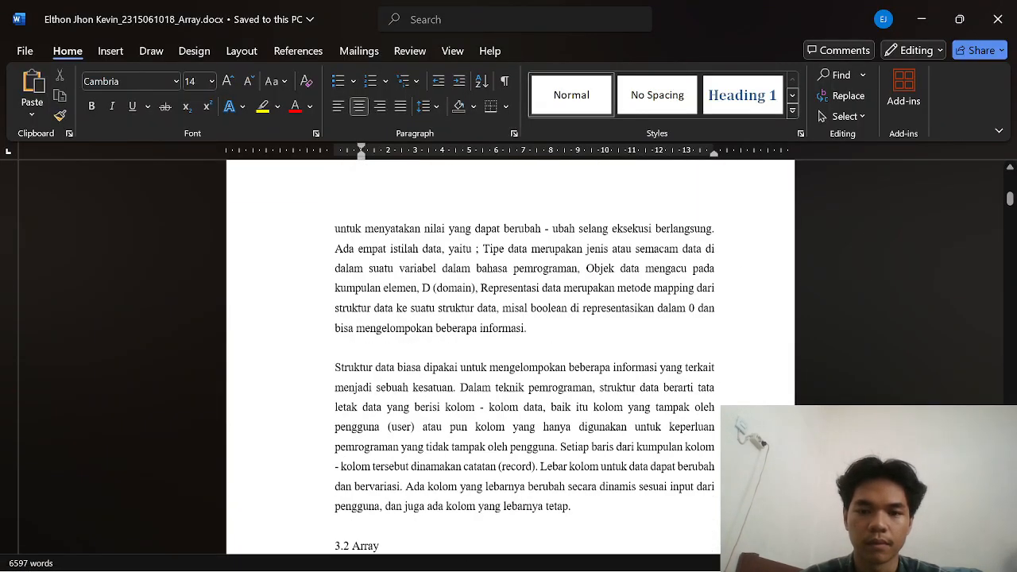
{"action": "scroll", "coordinate": [510, 358], "scroll_direction": "up", "scroll_amount": 8}
{"action": "scroll", "coordinate": [510, 358], "scroll_direction": "up", "scroll_amount": 5}
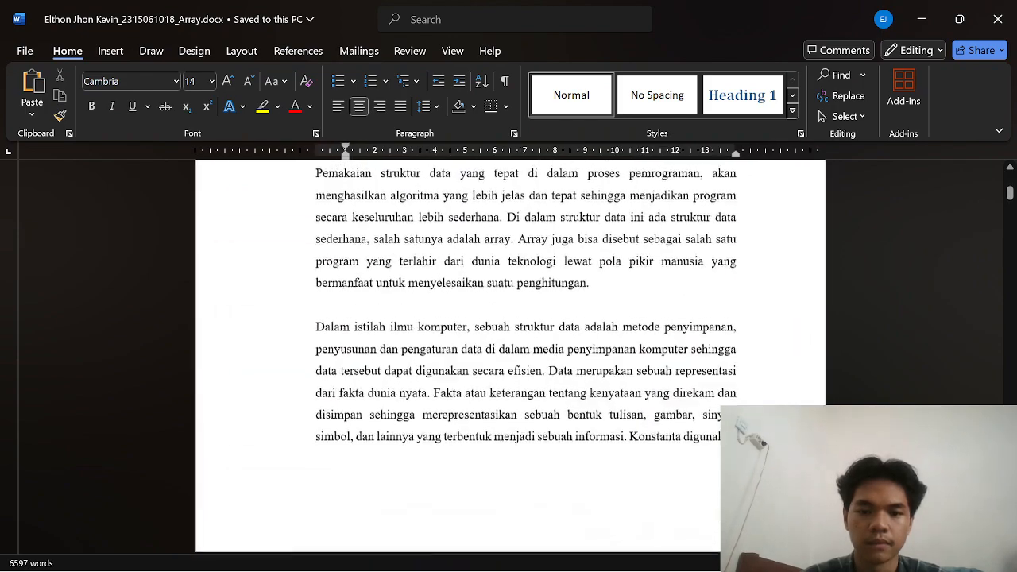
{"action": "scroll", "coordinate": [510, 358], "scroll_direction": "up", "scroll_amount": 5}
{"action": "scroll", "coordinate": [510, 357], "scroll_direction": "down", "scroll_amount": 4}
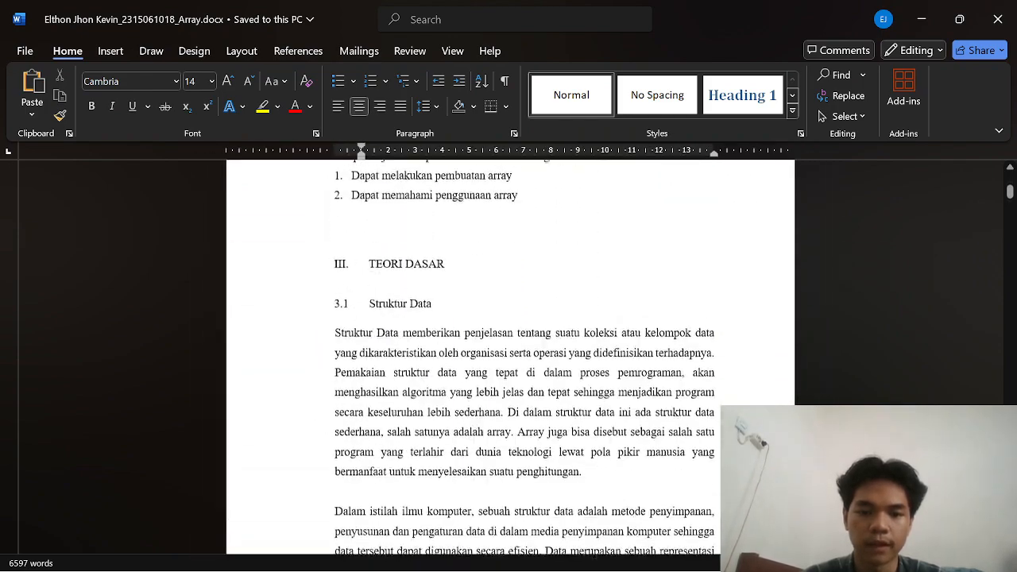
{"action": "left_click_drag", "start_coordinate": [334, 305], "coordinate": [651, 451]}
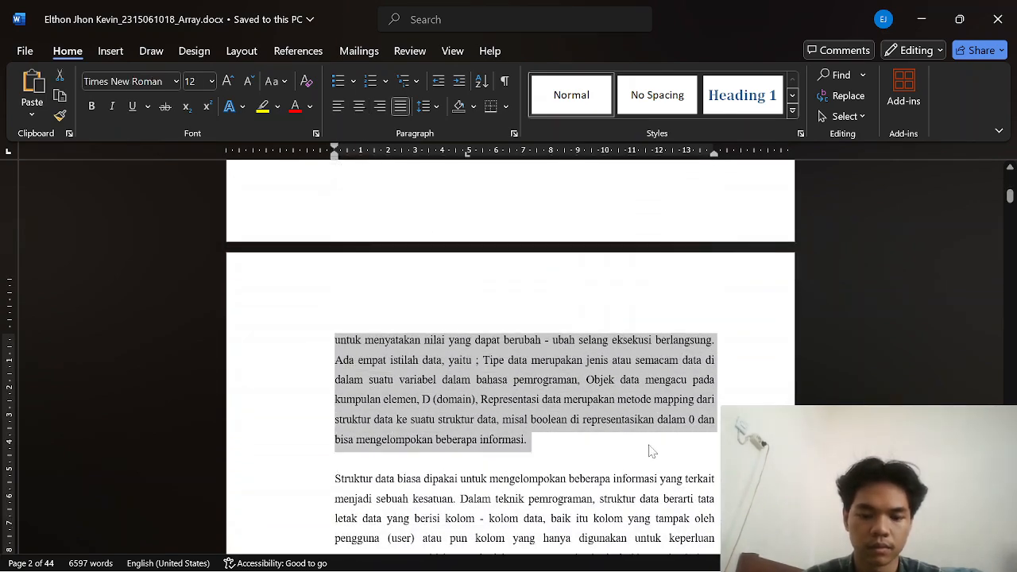
{"action": "key", "text": "alt+Tab"}
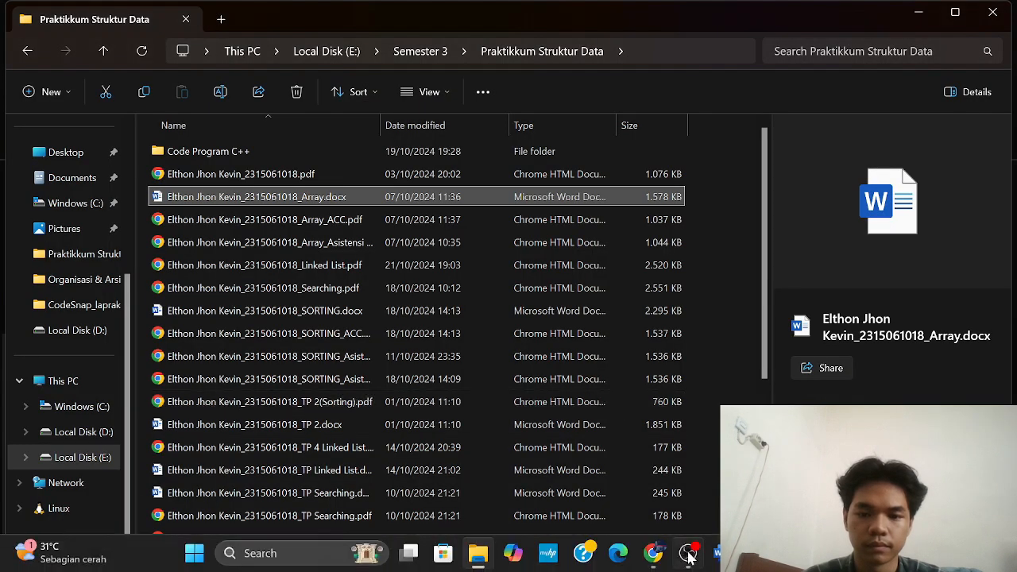
Step: Remove the stray 'c' from Kata Kunci and paste the Struktur Data paragraphs into Abstrak
{"action": "key", "text": "alt+Tab"}
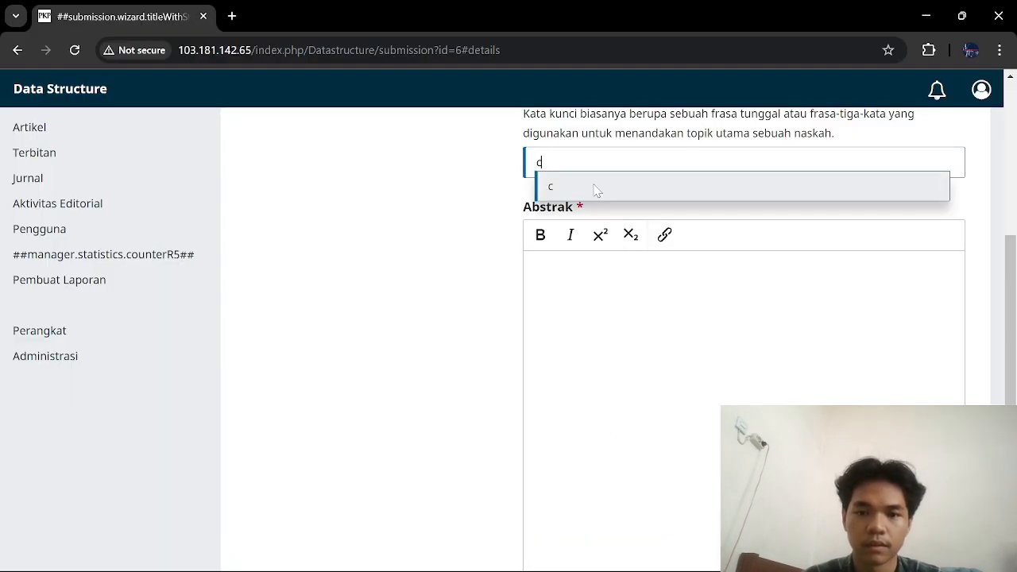
{"action": "key", "text": "BackSpace"}
{"action": "left_click", "coordinate": [627, 263]}
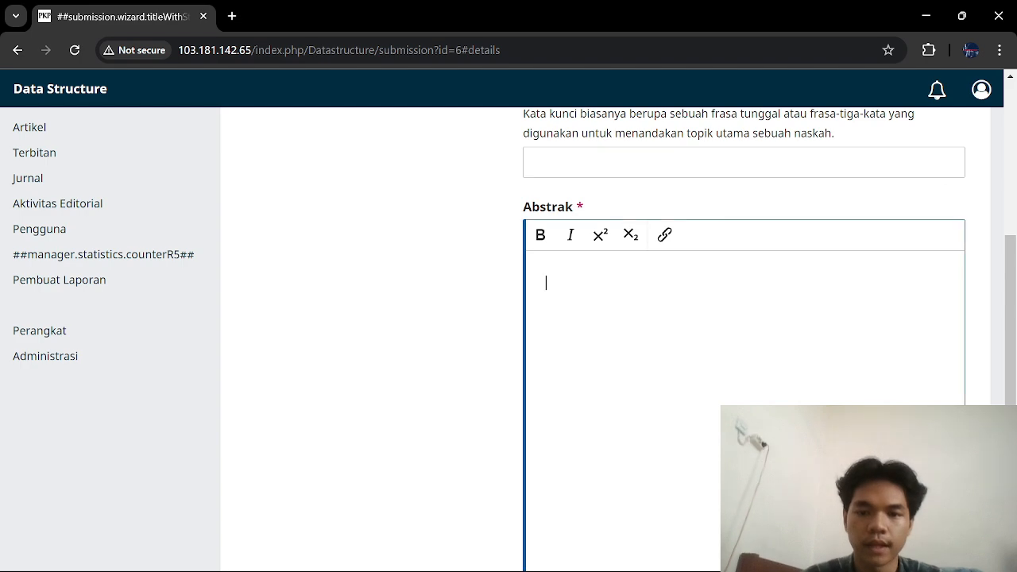
{"action": "key", "text": "ctrl+v"}
{"action": "scroll", "coordinate": [340, 387], "scroll_direction": "down", "scroll_amount": 5}
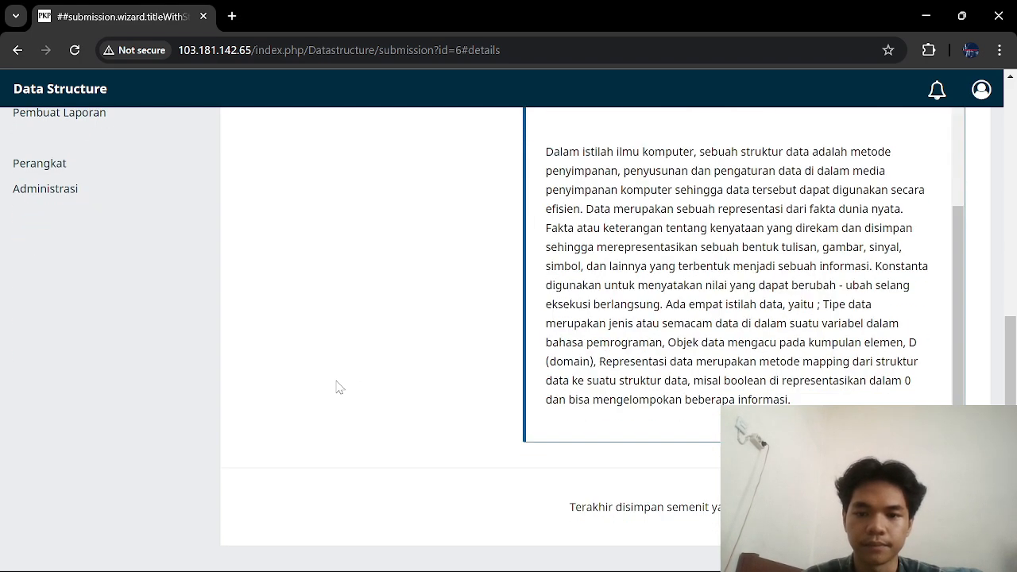
{"action": "left_click", "coordinate": [928, 507]}
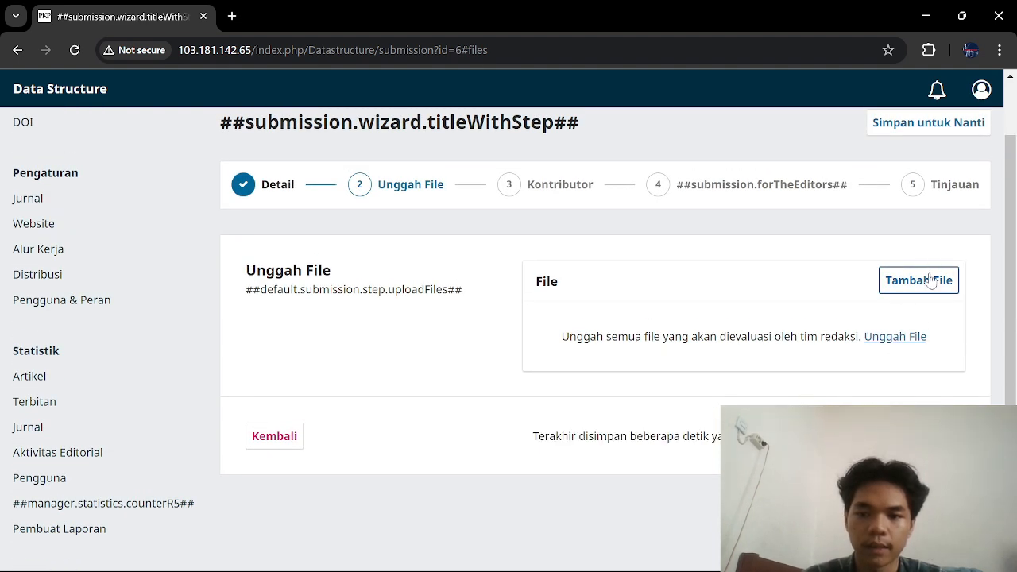
Step: Upload Array_ACC.pdf from E:\Semester 3\Praktikkum Struktur Data to the submission
{"action": "left_click", "coordinate": [896, 337]}
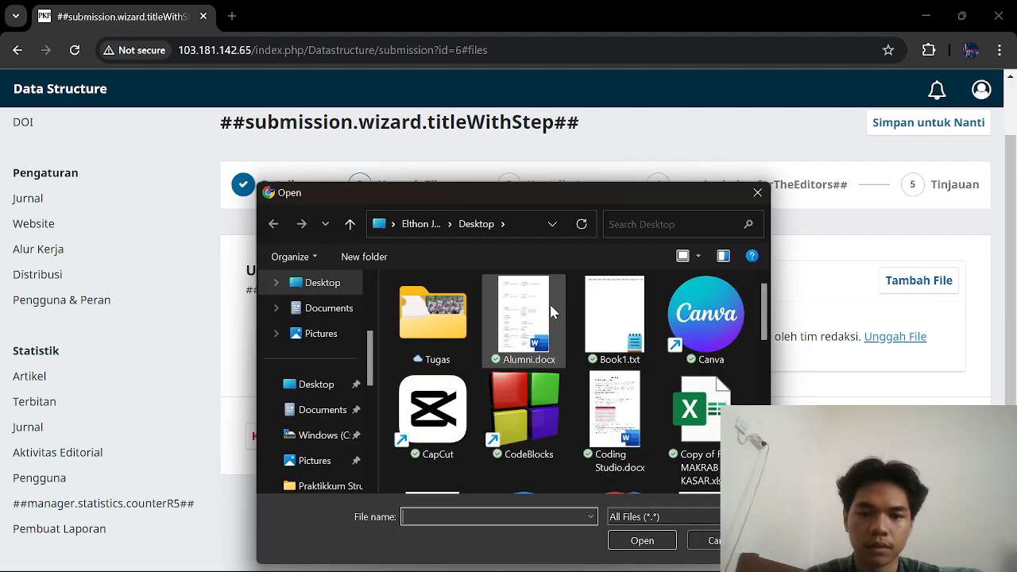
{"action": "scroll", "coordinate": [336, 442], "scroll_direction": "down", "scroll_amount": 3}
{"action": "left_click", "coordinate": [334, 384]}
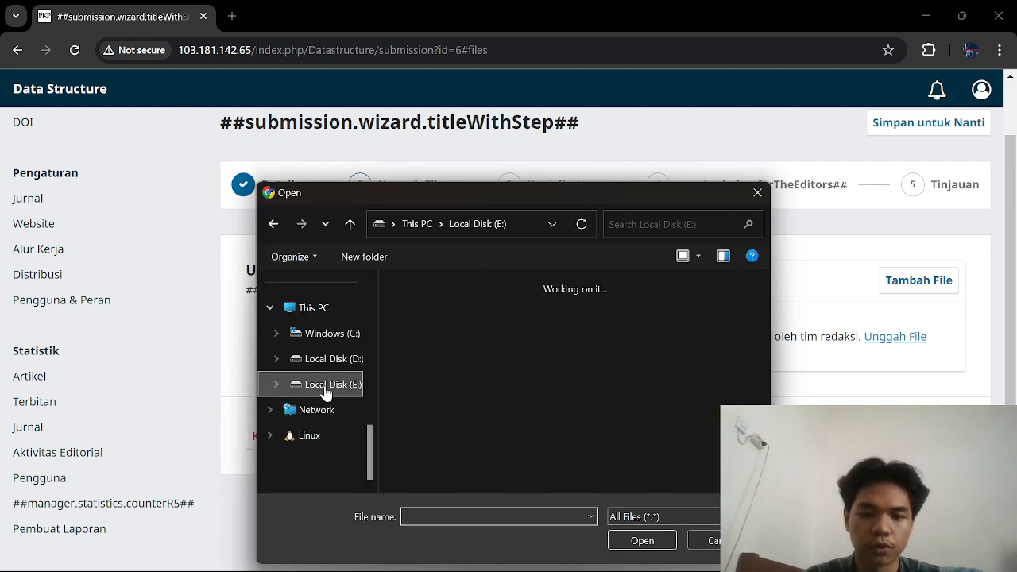
{"action": "key", "text": "s"}
{"action": "key", "text": "s"}
{"action": "key", "text": "s"}
{"action": "key", "text": "Return"}
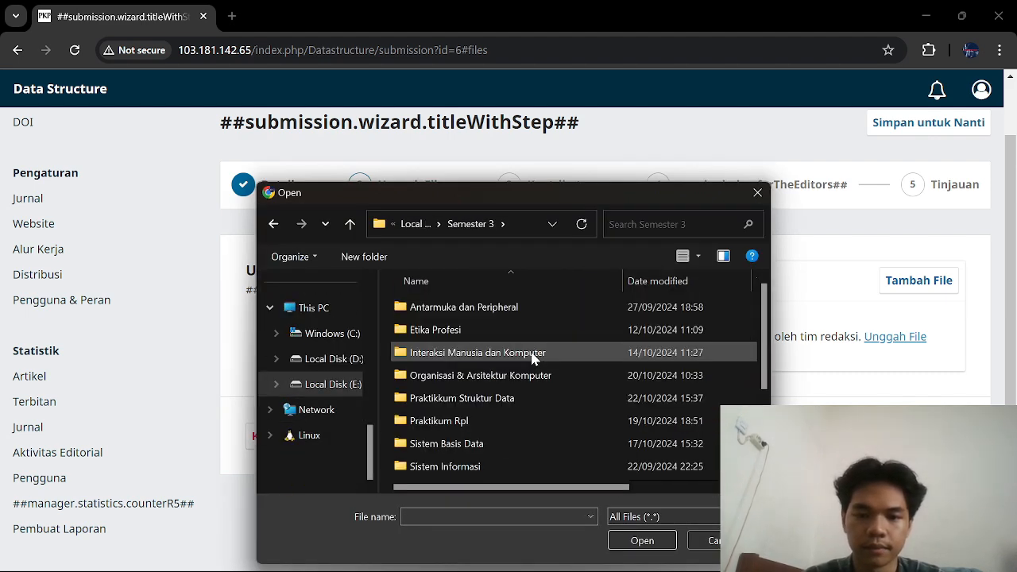
{"action": "double_click", "coordinate": [527, 399]}
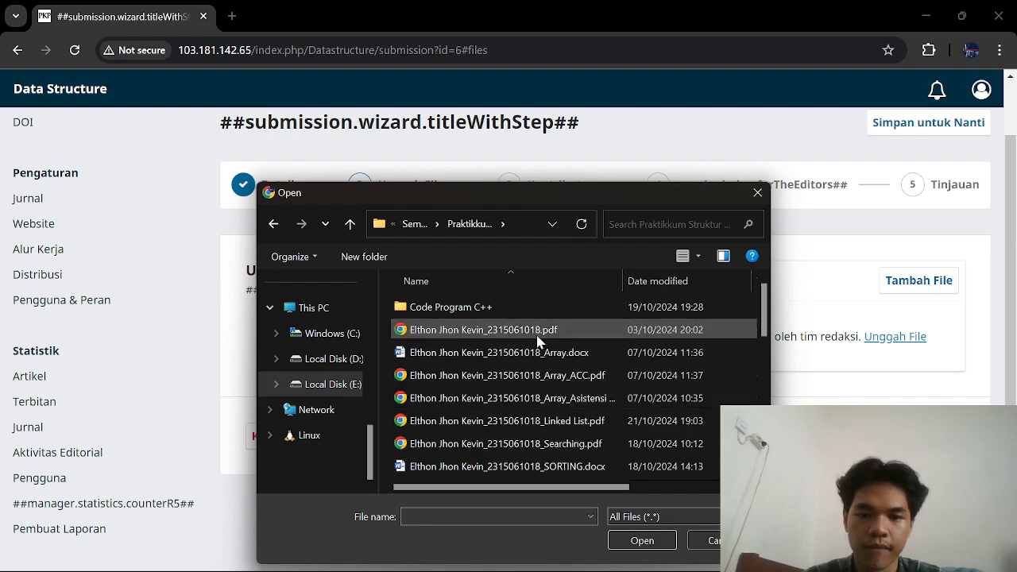
{"action": "double_click", "coordinate": [543, 377]}
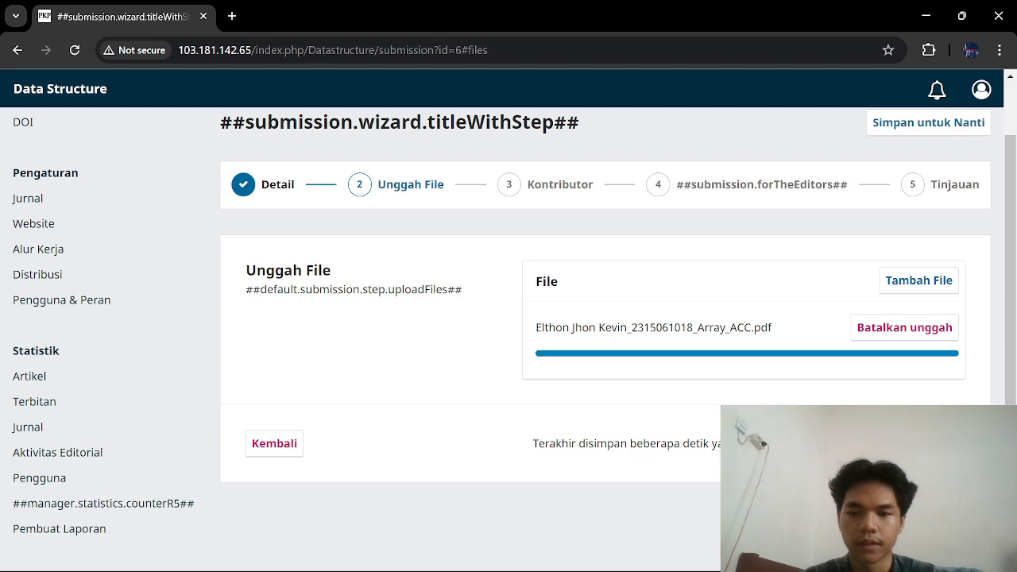
Step: Add a contributor, entering their last name, preferred public name and e-mail address
{"action": "left_click", "coordinate": [928, 444]}
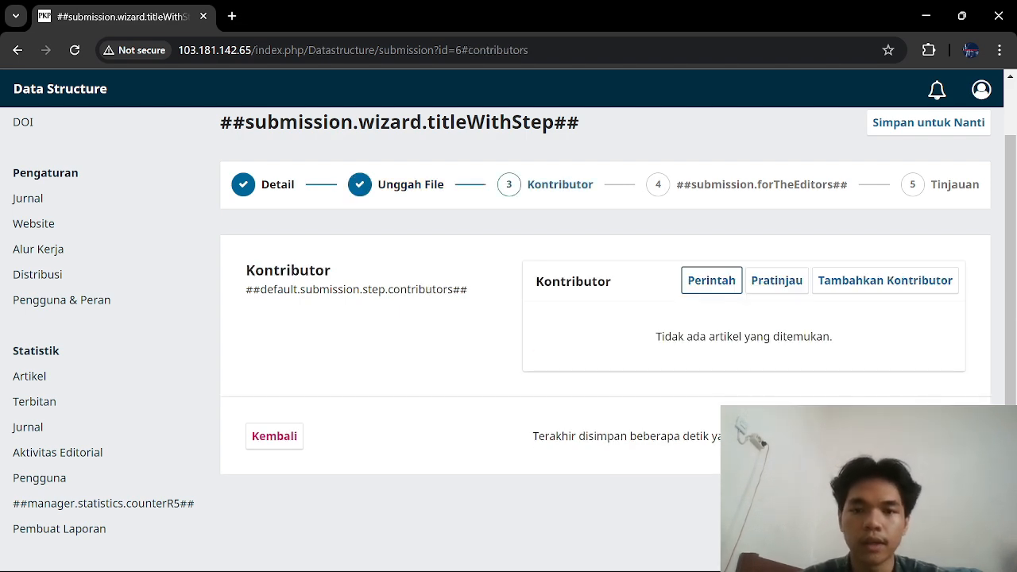
{"action": "left_click", "coordinate": [872, 282]}
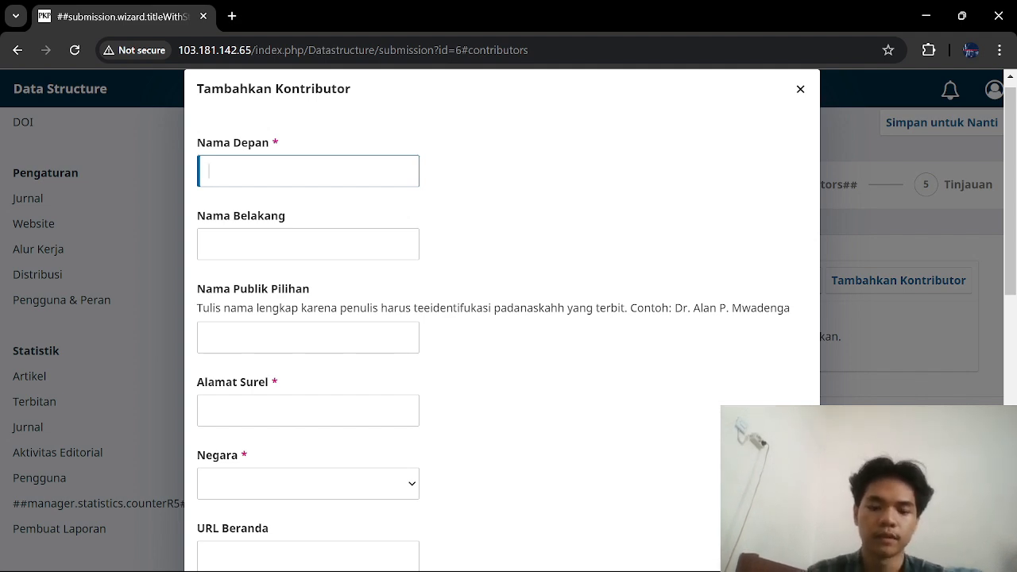
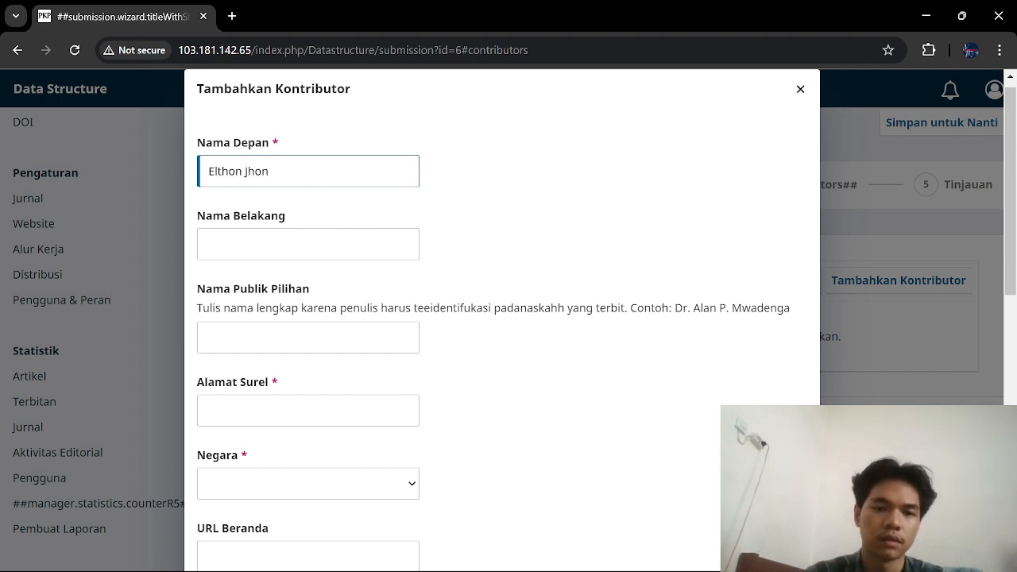
{"action": "left_click", "coordinate": [309, 248]}
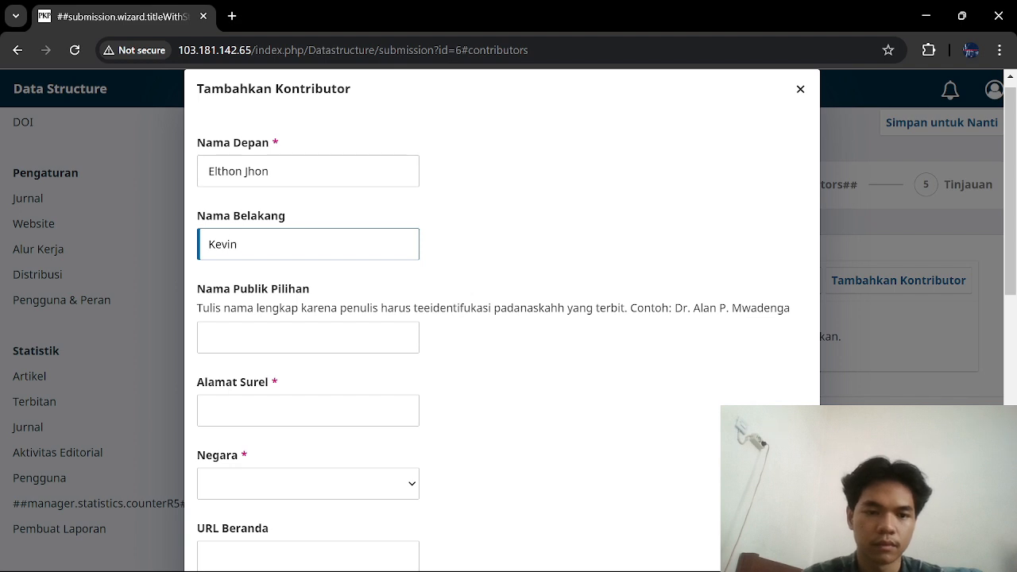
{"action": "key", "text": "Tab"}
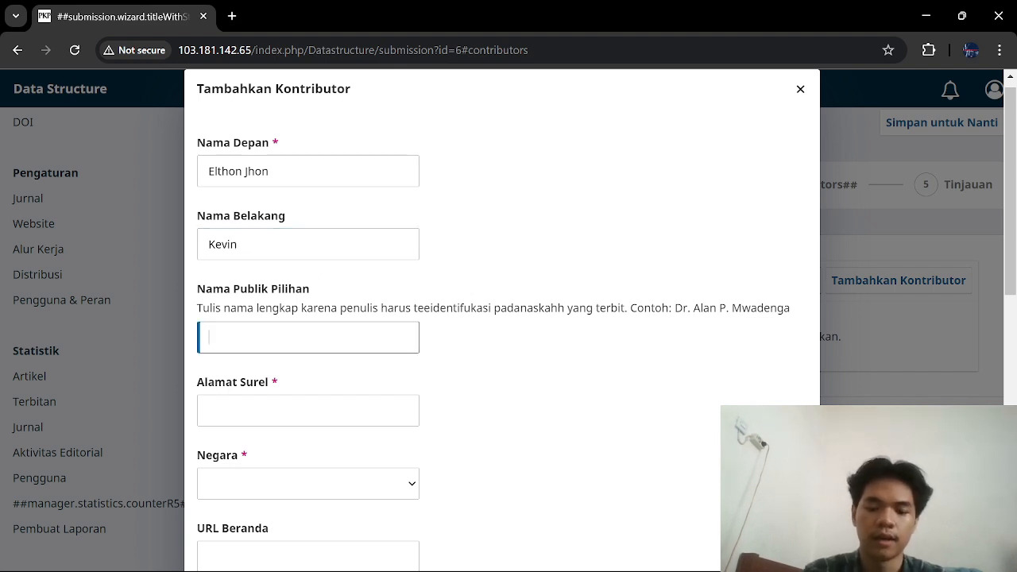
{"action": "left_click", "coordinate": [326, 410]}
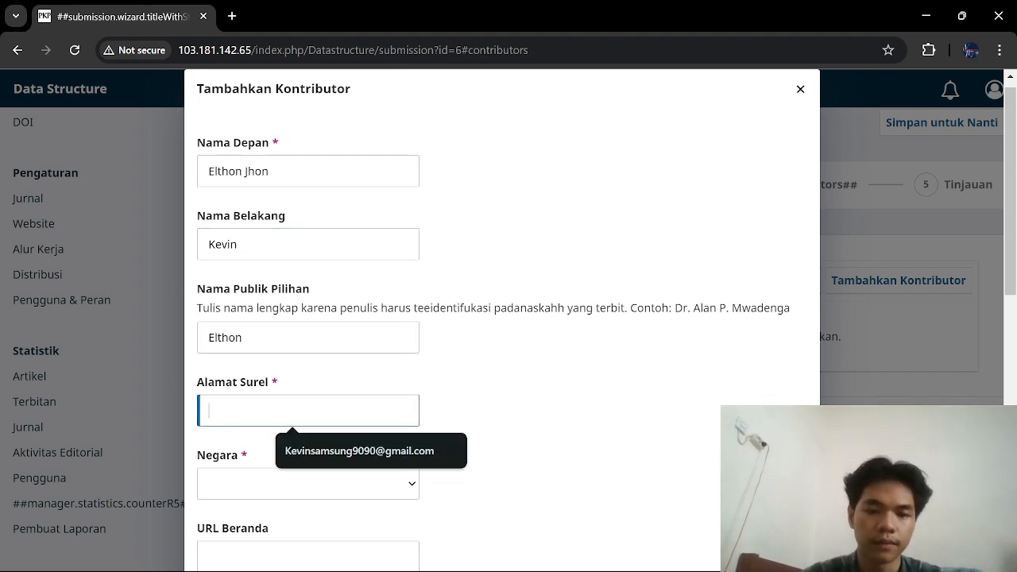
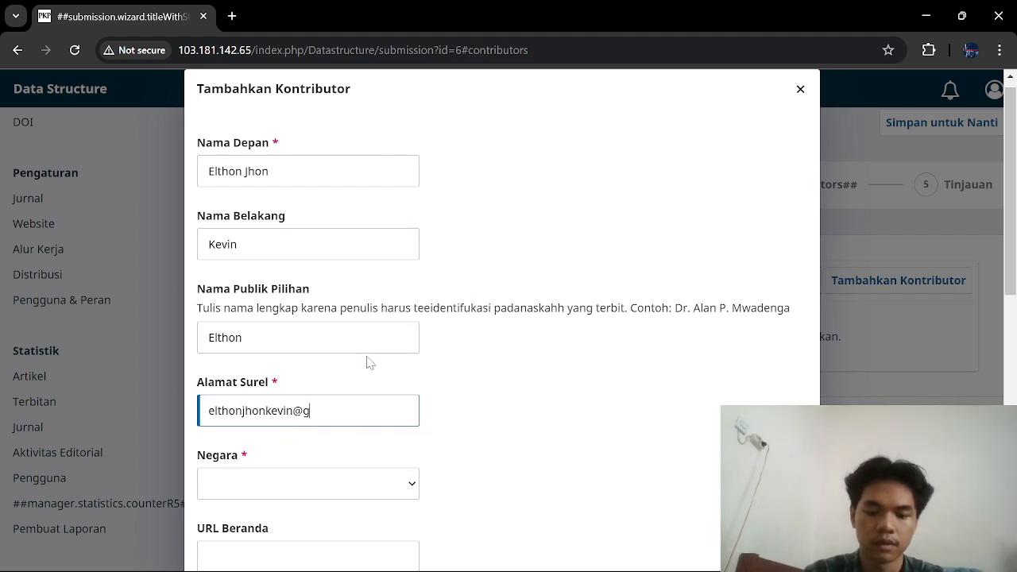
Step: Set the contributor's country to Indonesia and save the new Penulis contributor
{"action": "scroll", "coordinate": [369, 362], "scroll_direction": "down", "scroll_amount": 3}
{"action": "left_click", "coordinate": [367, 252]}
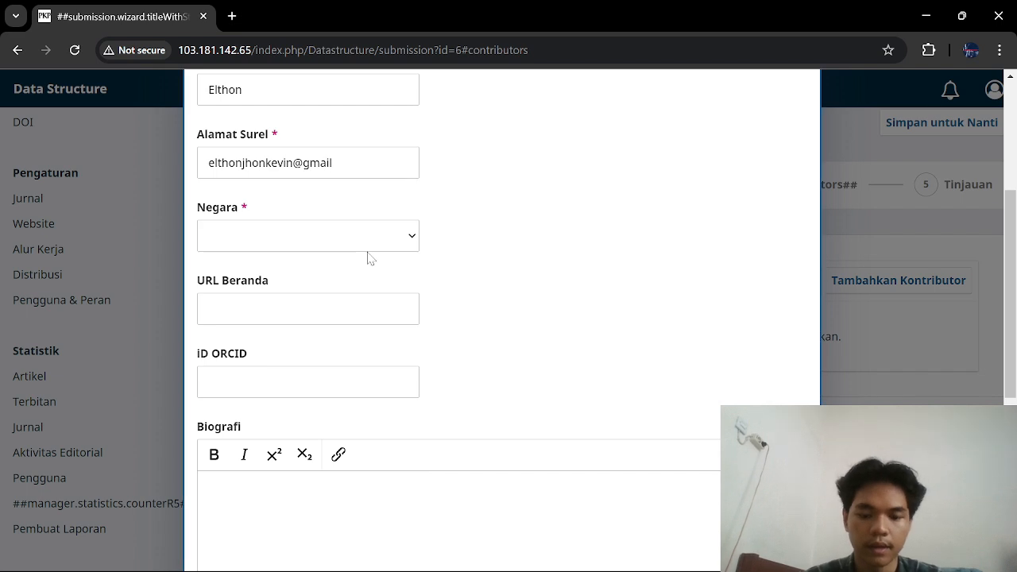
{"action": "left_click", "coordinate": [367, 234]}
{"action": "type", "text": "indo"}
{"action": "key", "text": "Return"}
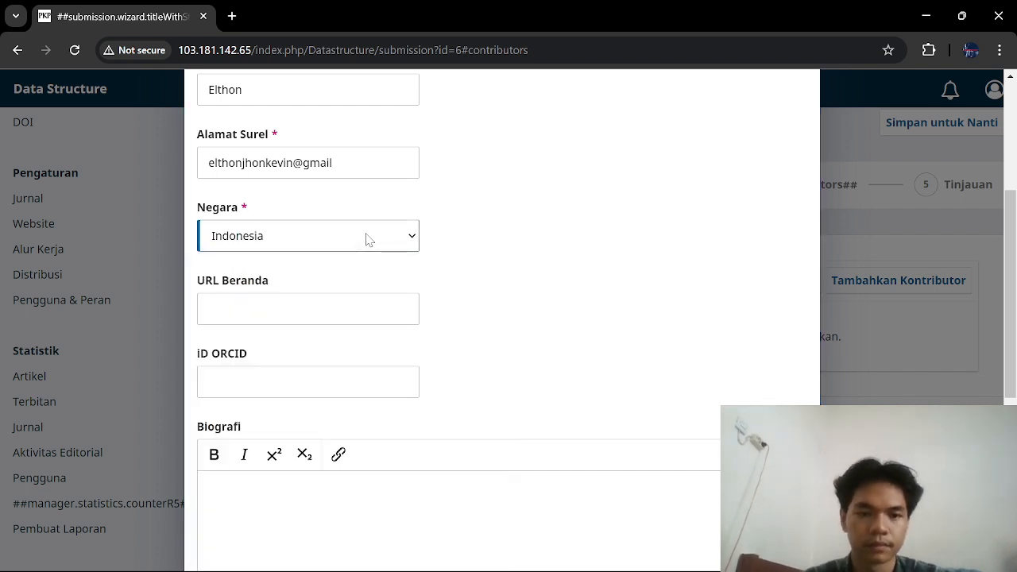
{"action": "scroll", "coordinate": [334, 432], "scroll_direction": "down", "scroll_amount": 5}
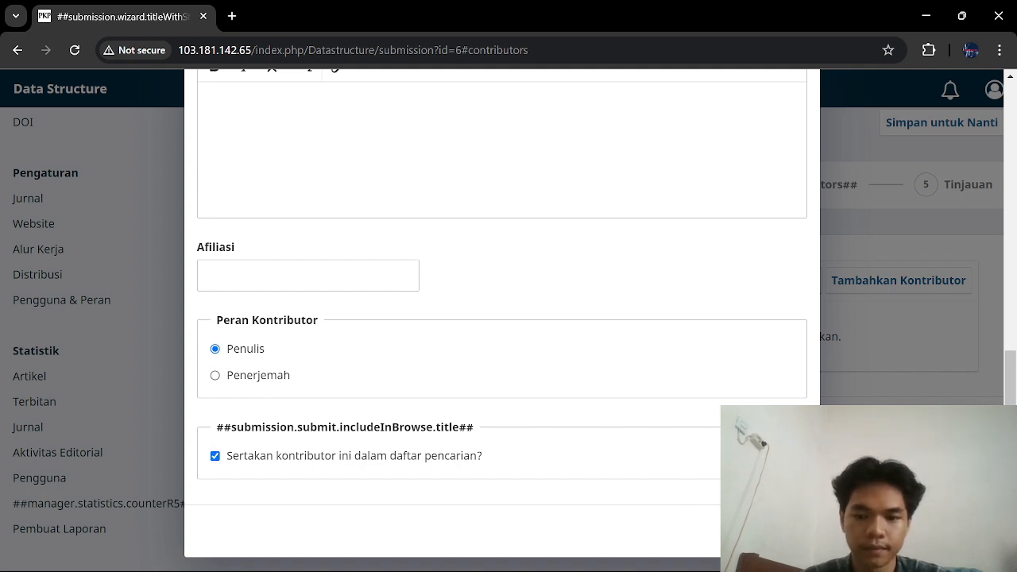
{"action": "left_click", "coordinate": [779, 533]}
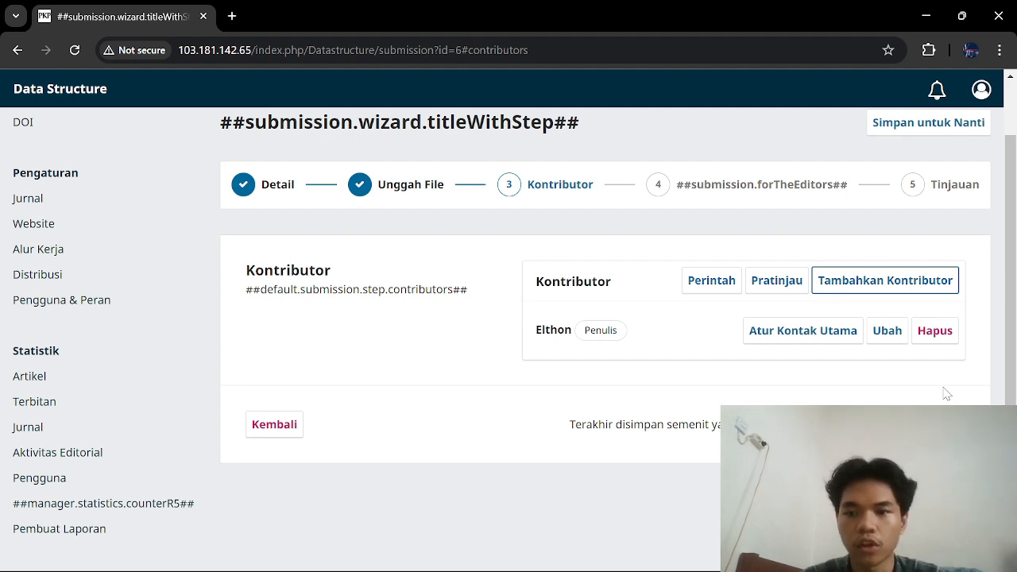
{"action": "left_click", "coordinate": [937, 411]}
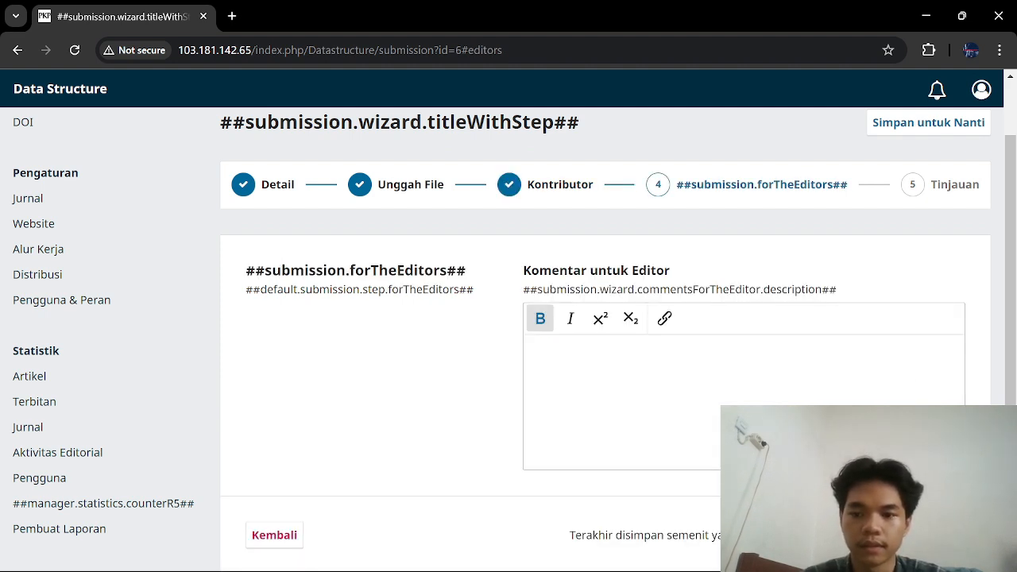
Step: Advance to the Tinjauan review step and look over the submission summary
{"action": "scroll", "coordinate": [509, 341], "scroll_direction": "down", "scroll_amount": 1}
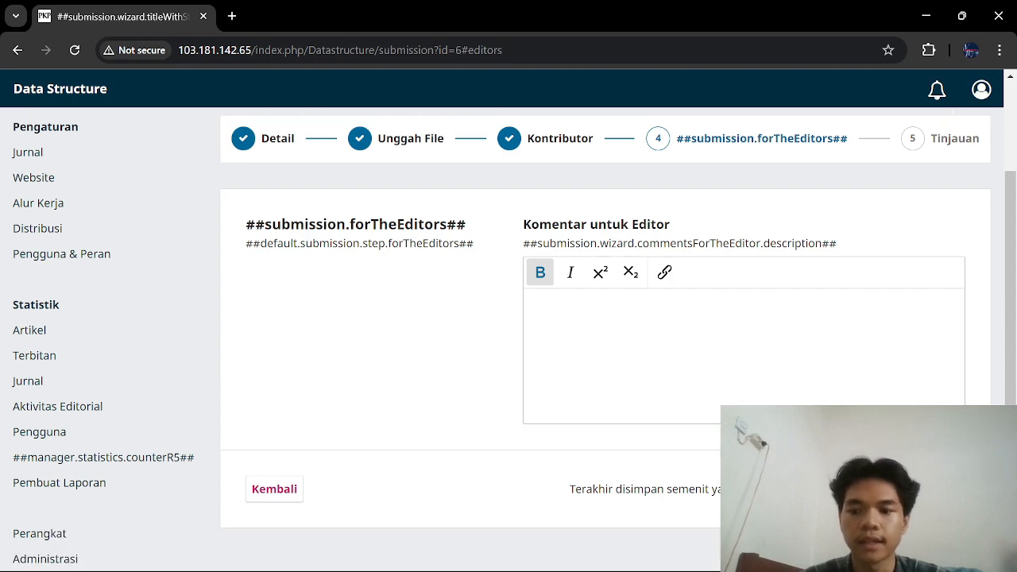
{"action": "left_click", "coordinate": [931, 488]}
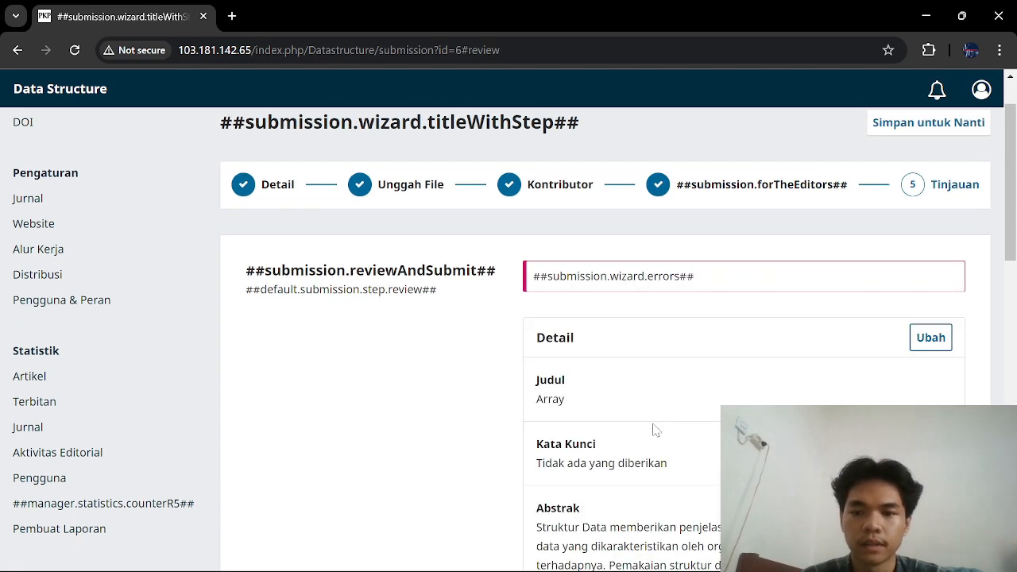
{"action": "scroll", "coordinate": [655, 429], "scroll_direction": "down", "scroll_amount": 8}
{"action": "scroll", "coordinate": [655, 429], "scroll_direction": "up", "scroll_amount": 3}
{"action": "scroll", "coordinate": [655, 429], "scroll_direction": "up", "scroll_amount": 10}
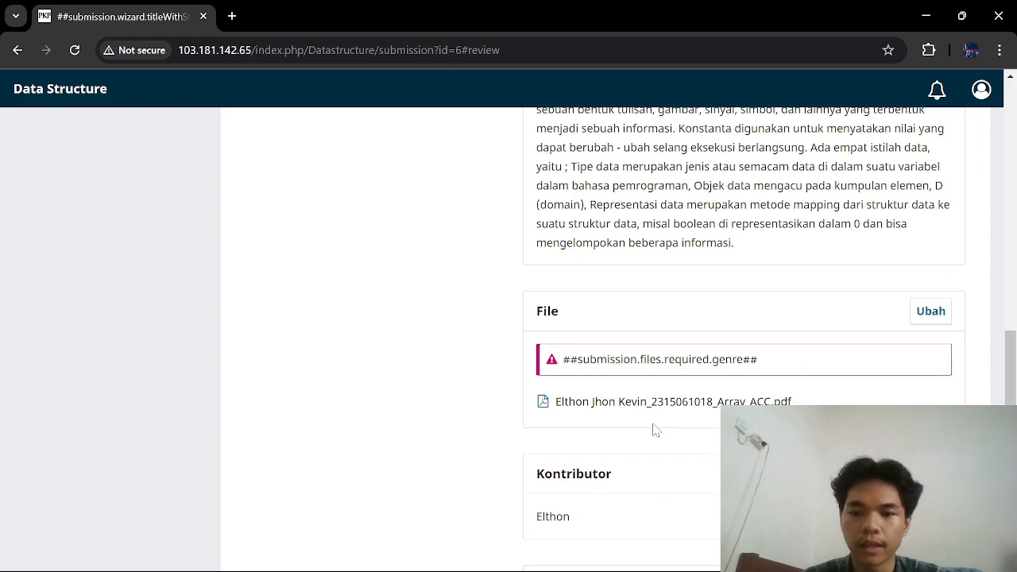
{"action": "scroll", "coordinate": [655, 429], "scroll_direction": "down", "scroll_amount": 1}
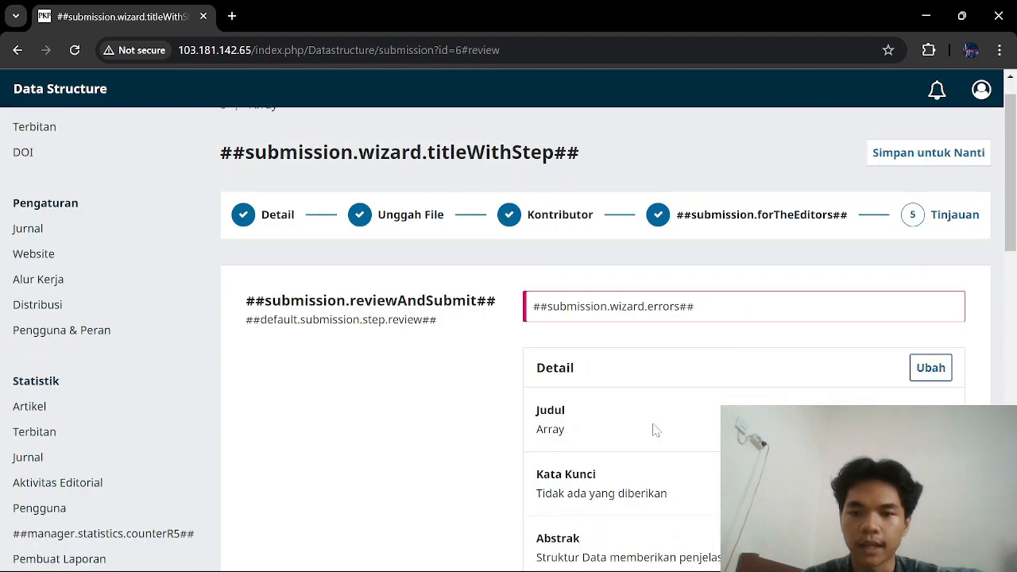
{"action": "scroll", "coordinate": [655, 429], "scroll_direction": "down", "scroll_amount": 8}
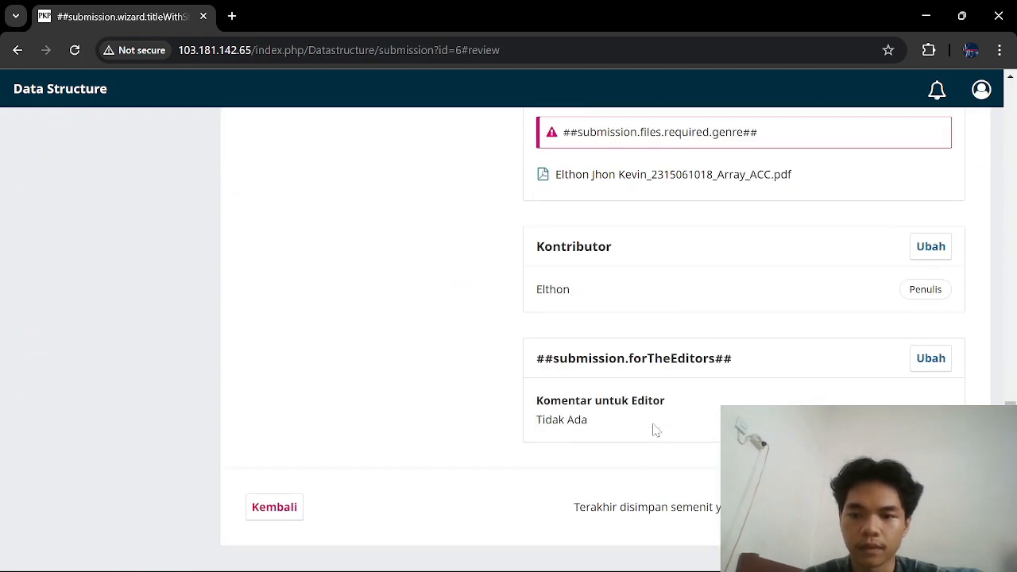
{"action": "scroll", "coordinate": [655, 429], "scroll_direction": "up", "scroll_amount": 3}
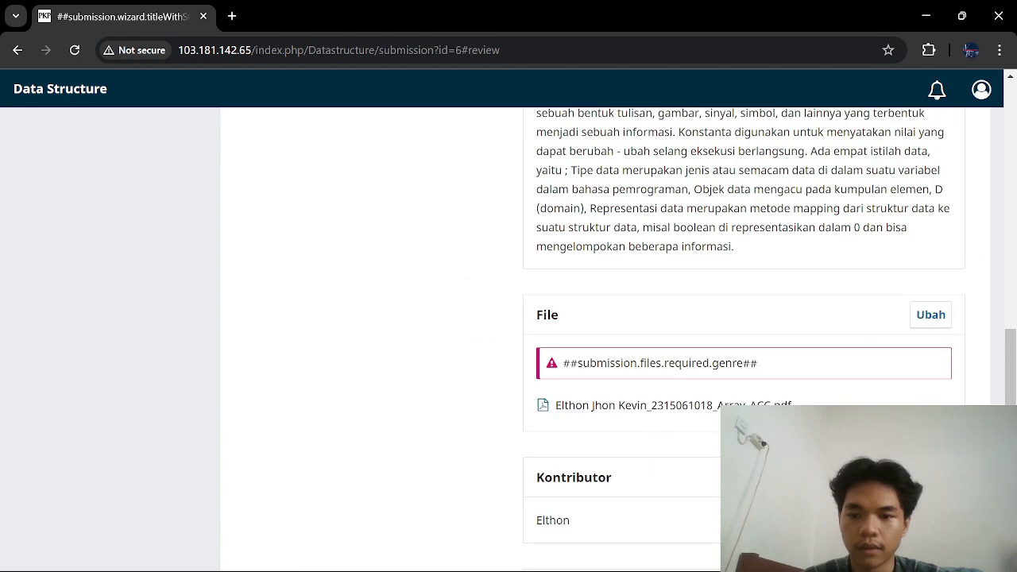
Step: Mark the uploaded PDF as File Utama Naskah, then submit from the review step
{"action": "left_click", "coordinate": [932, 316]}
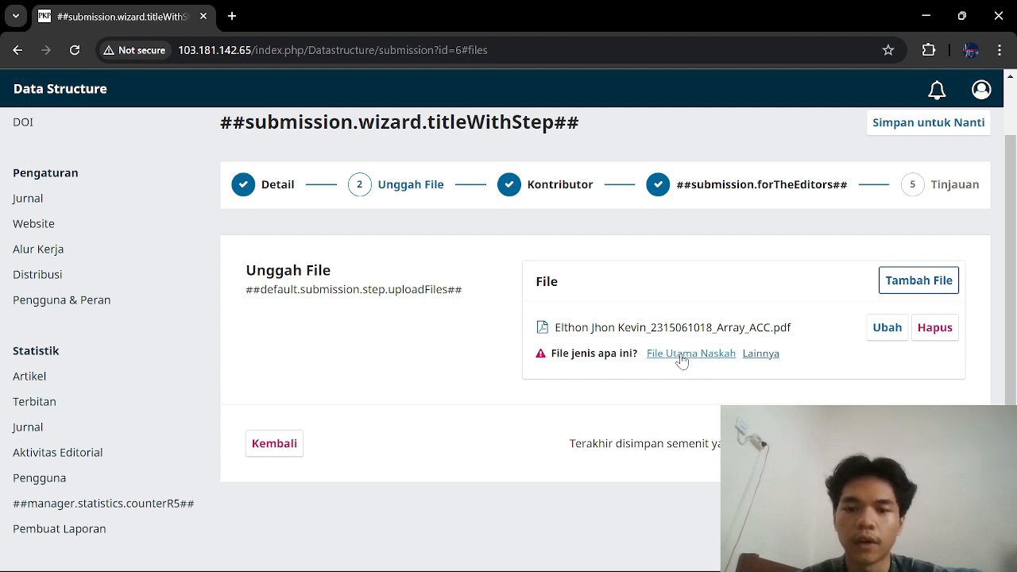
{"action": "left_click", "coordinate": [682, 355]}
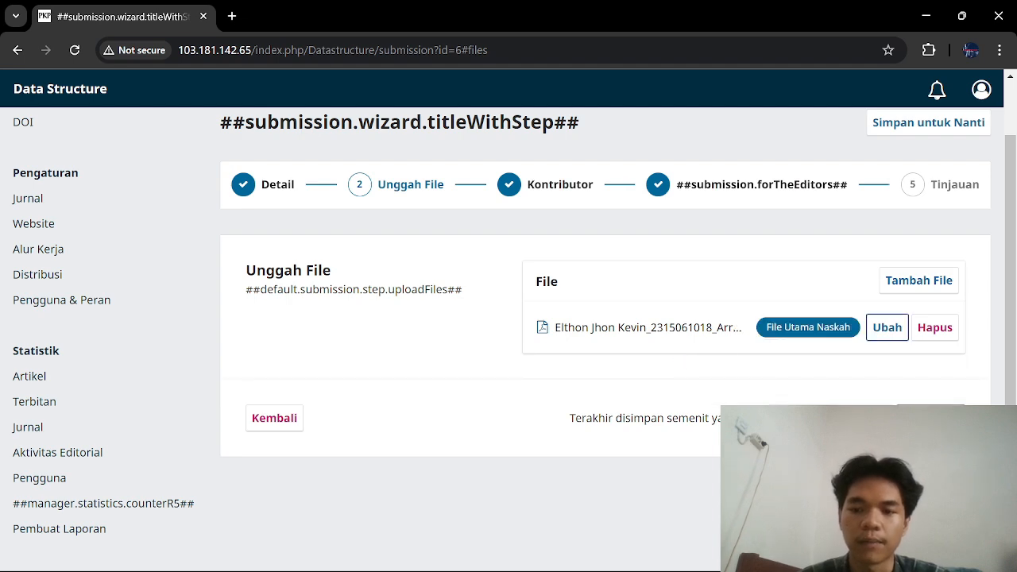
{"action": "left_click", "coordinate": [940, 193]}
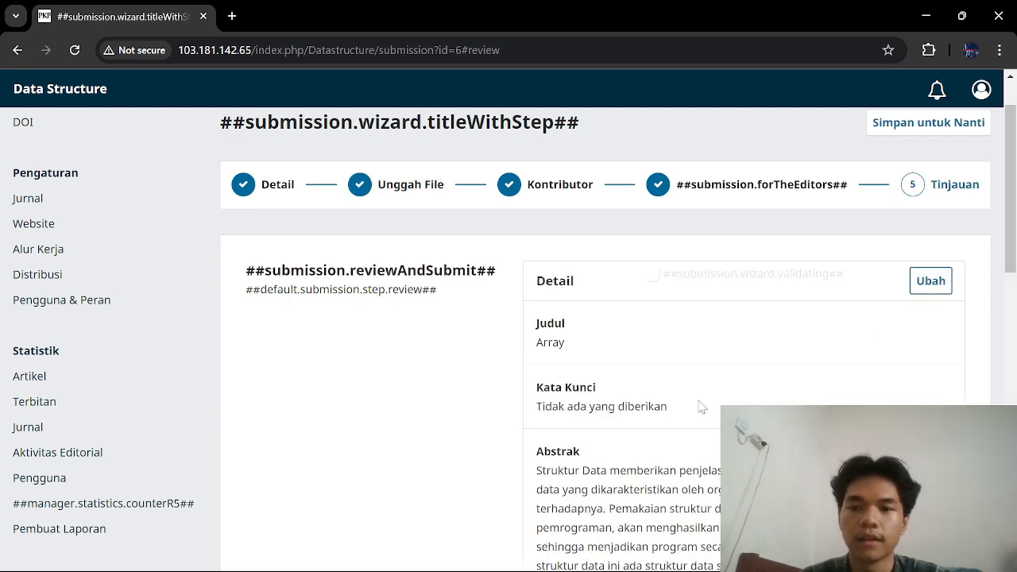
{"action": "scroll", "coordinate": [699, 407], "scroll_direction": "down", "scroll_amount": 10}
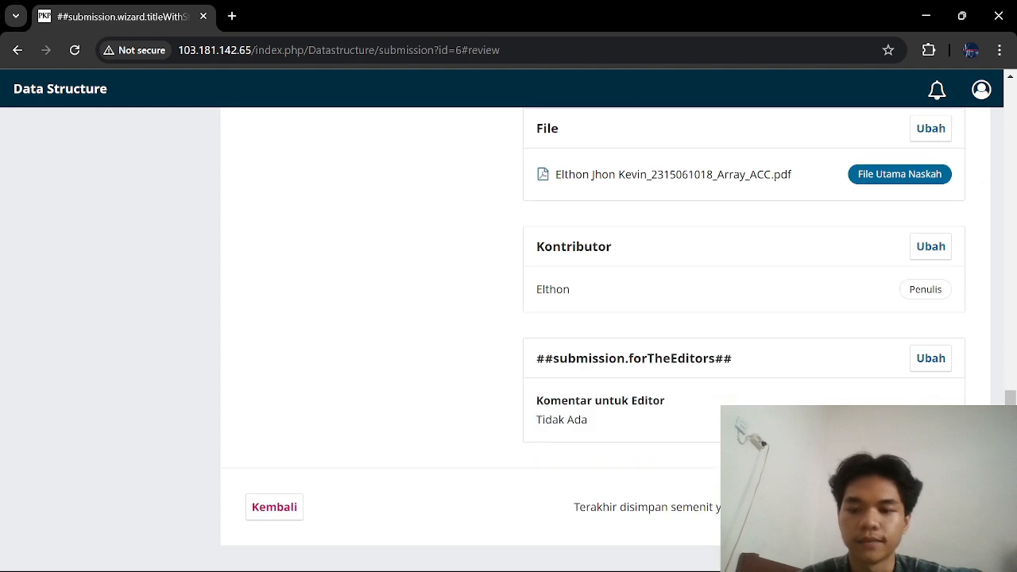
{"action": "left_click", "coordinate": [938, 508]}
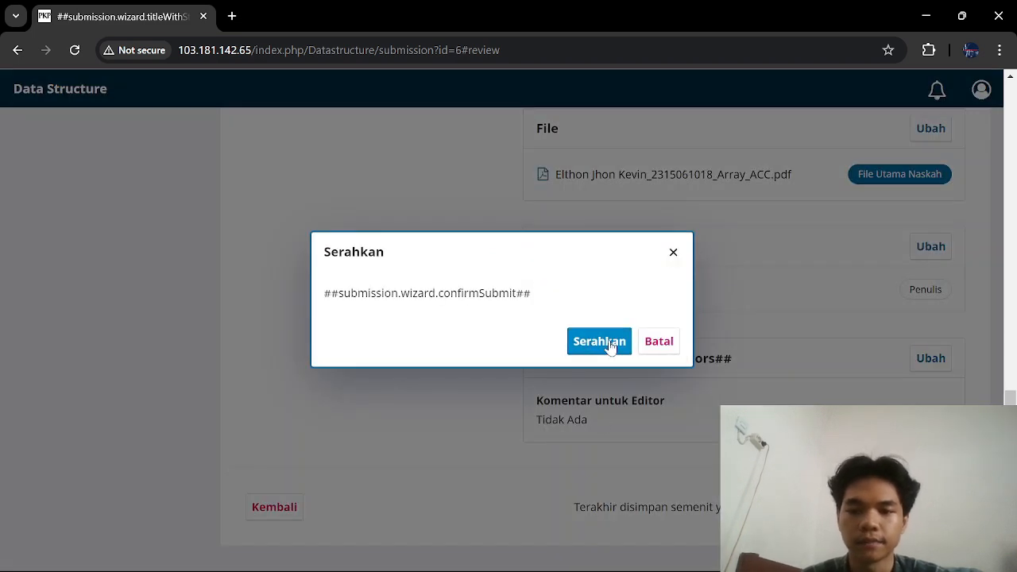
Step: Confirm the Serahkan dialog, then submit and confirm a second time
{"action": "left_click", "coordinate": [609, 340]}
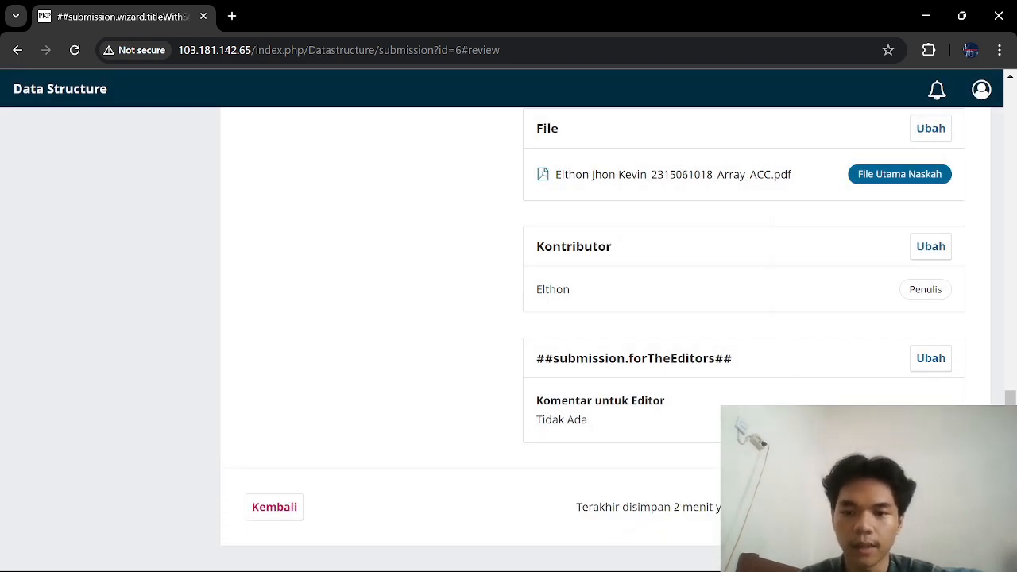
{"action": "left_click", "coordinate": [938, 507]}
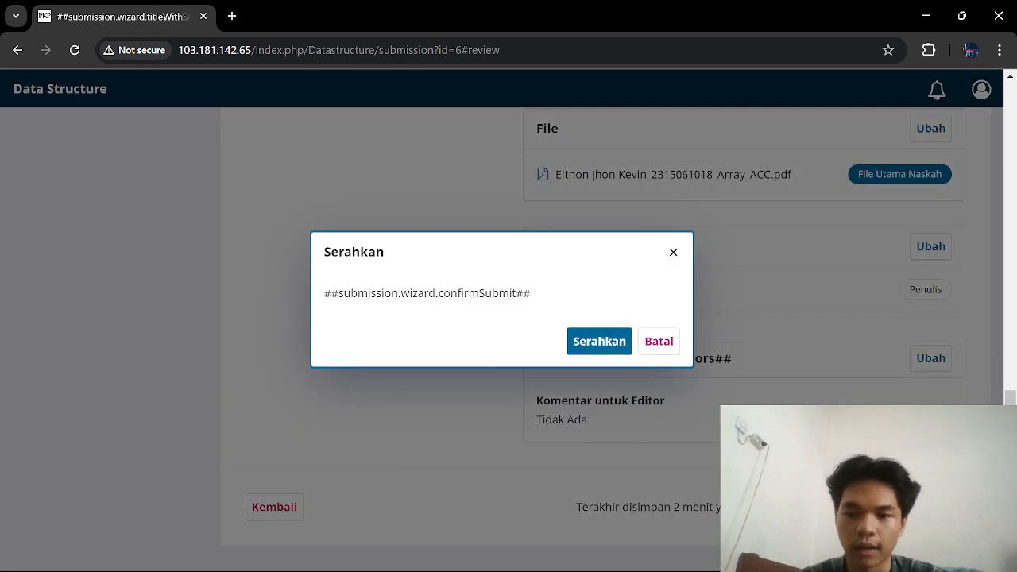
{"action": "left_click", "coordinate": [600, 344]}
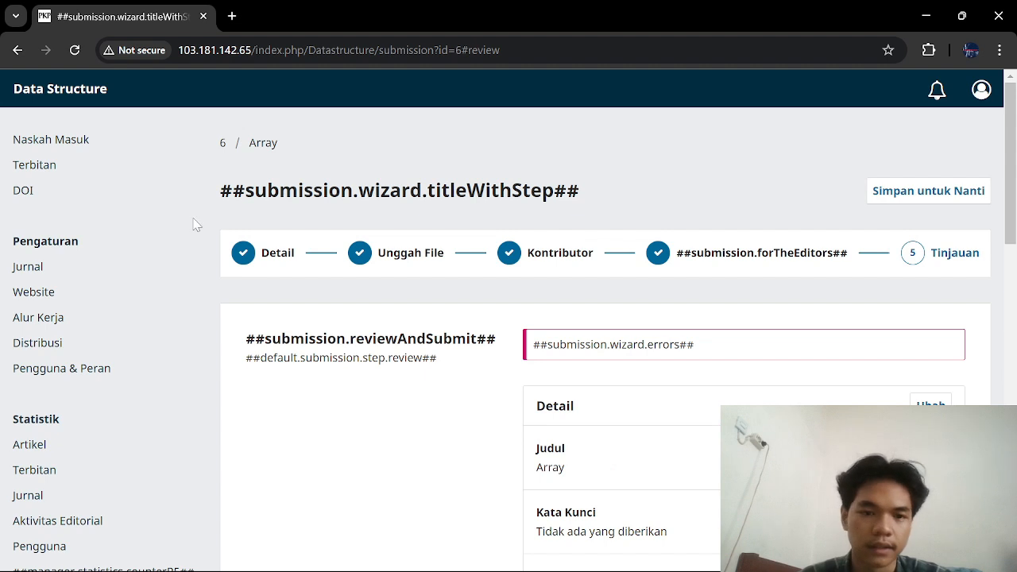
Step: Create a new issue with Volume 1, Number 1, Year 2024 and title 'Array', and save it
{"action": "left_click", "coordinate": [24, 170]}
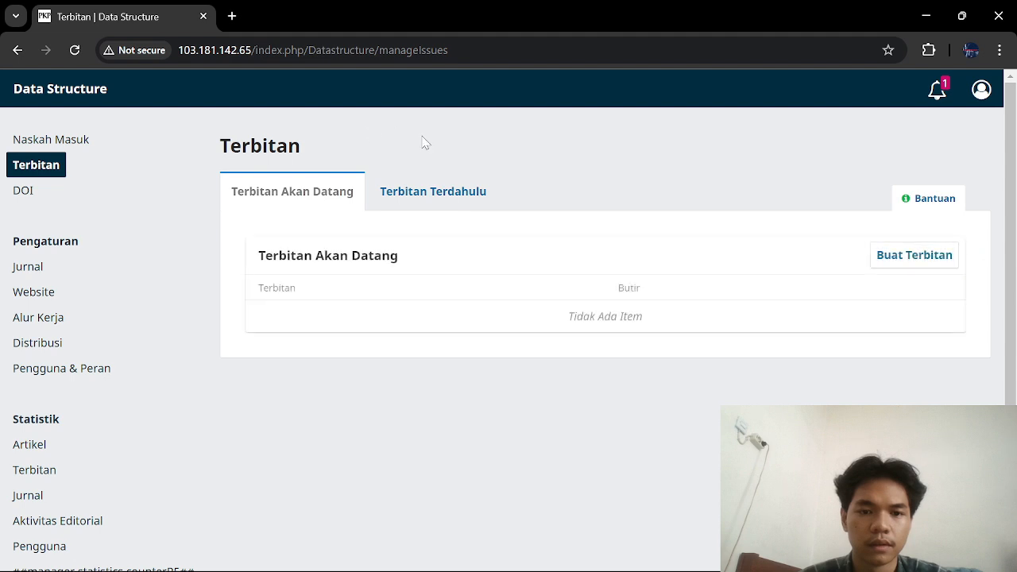
{"action": "left_click", "coordinate": [936, 258]}
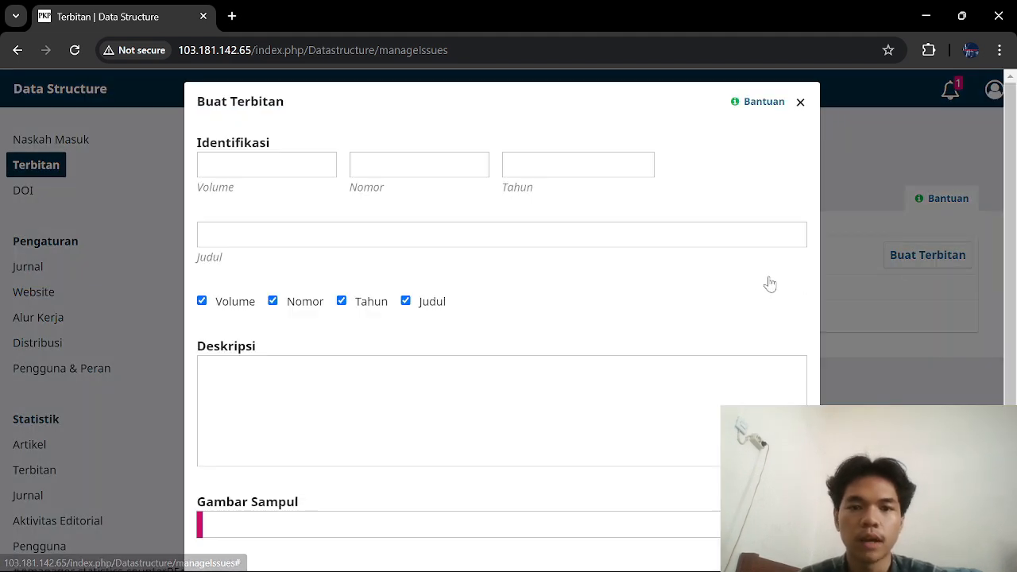
{"action": "left_click", "coordinate": [266, 165]}
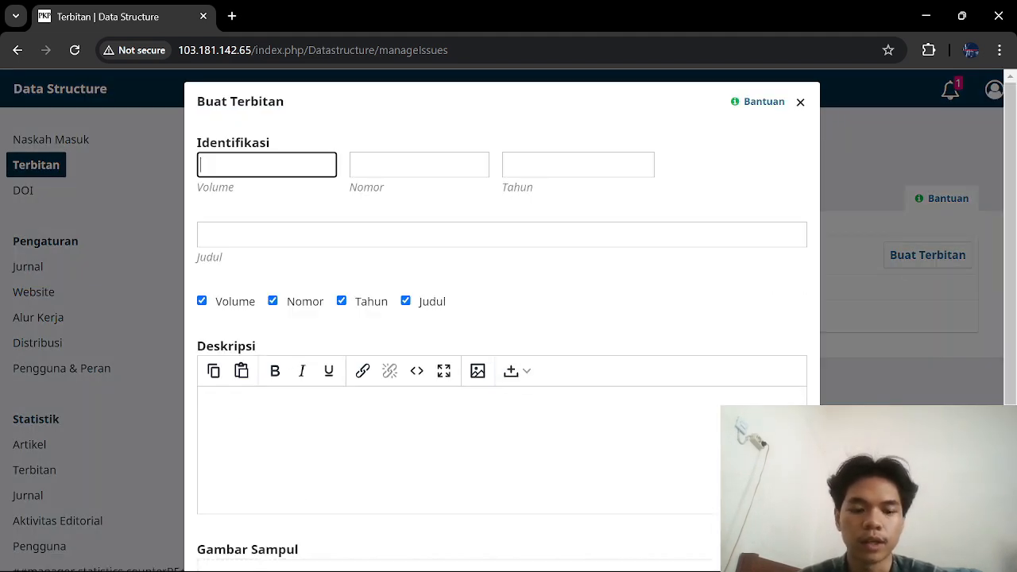
{"action": "key", "text": "Tab"}
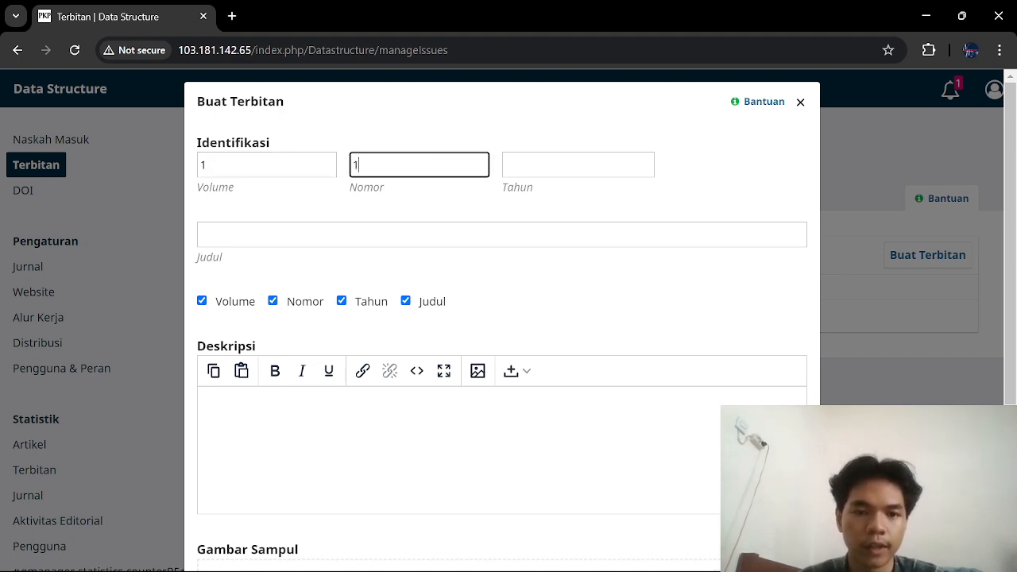
{"action": "left_click", "coordinate": [266, 164]}
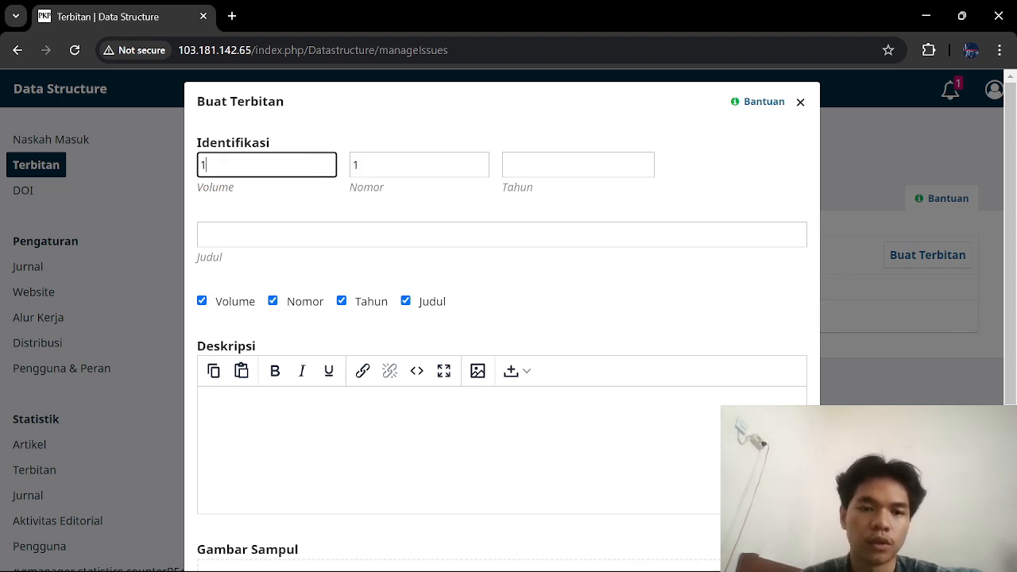
{"action": "left_click", "coordinate": [368, 164]}
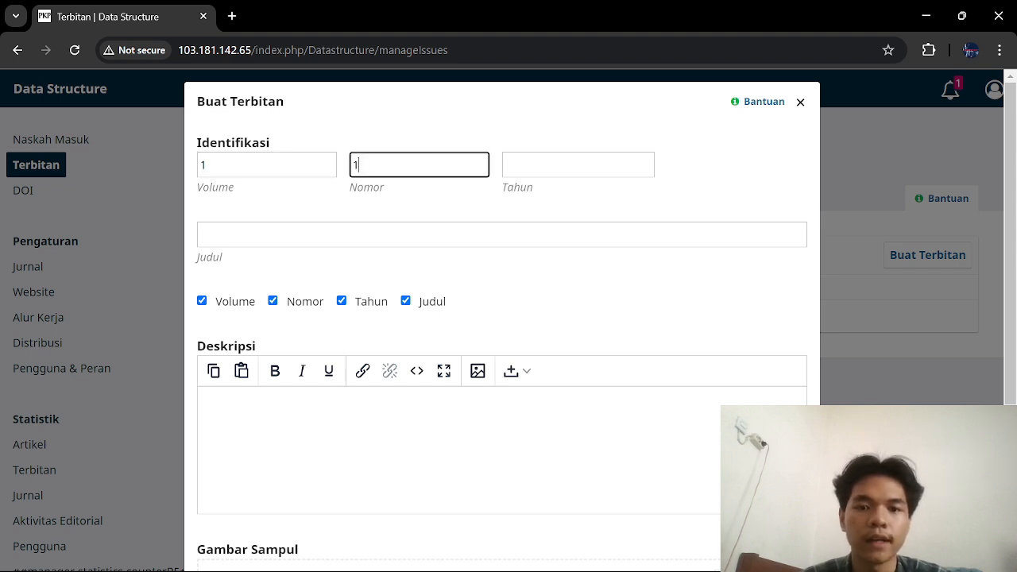
{"action": "left_click", "coordinate": [521, 164]}
{"action": "type", "text": "2024"}
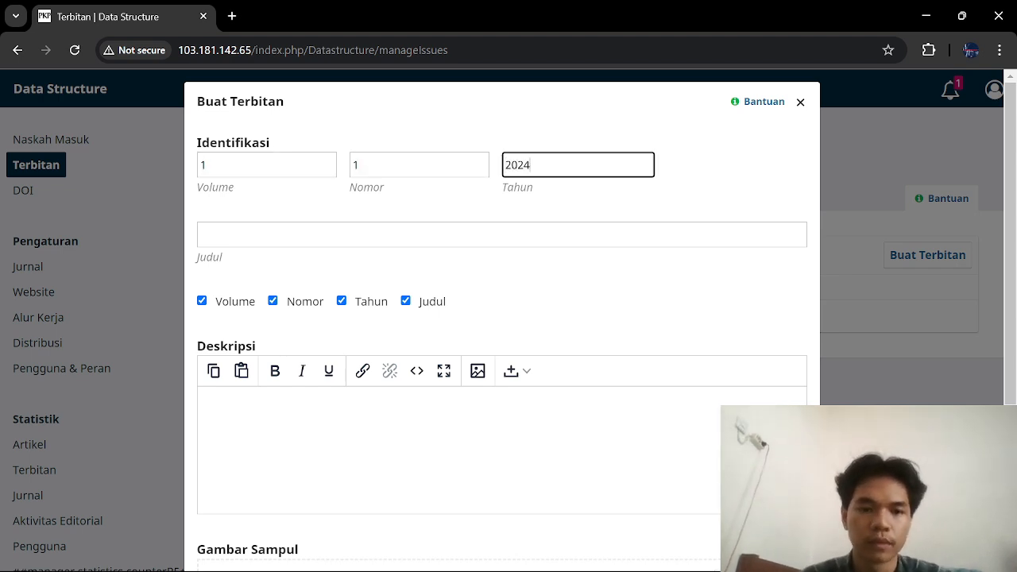
{"action": "left_click", "coordinate": [502, 234]}
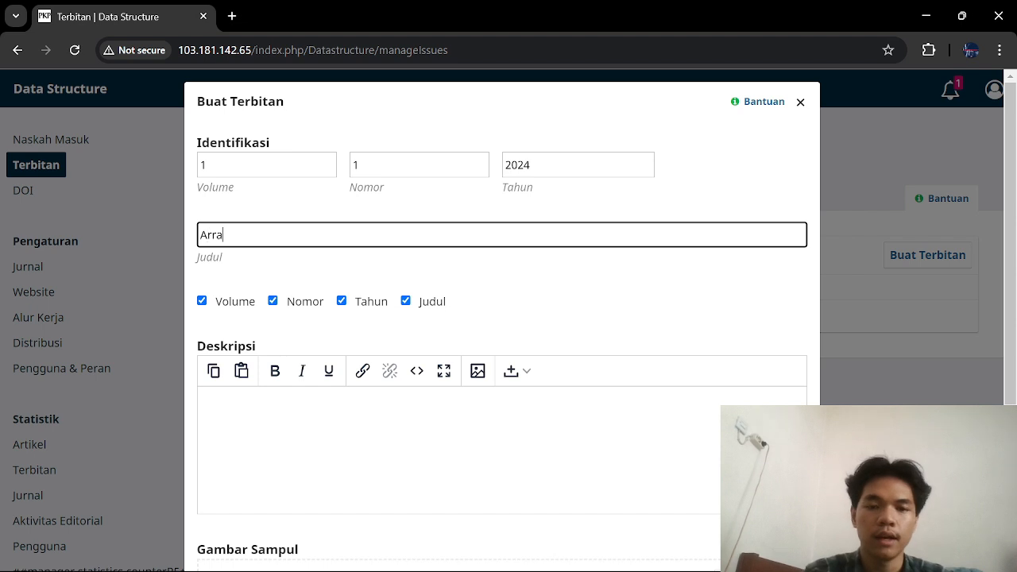
{"action": "type", "text": "Array"}
{"action": "scroll", "coordinate": [503, 236], "scroll_direction": "down", "scroll_amount": 3}
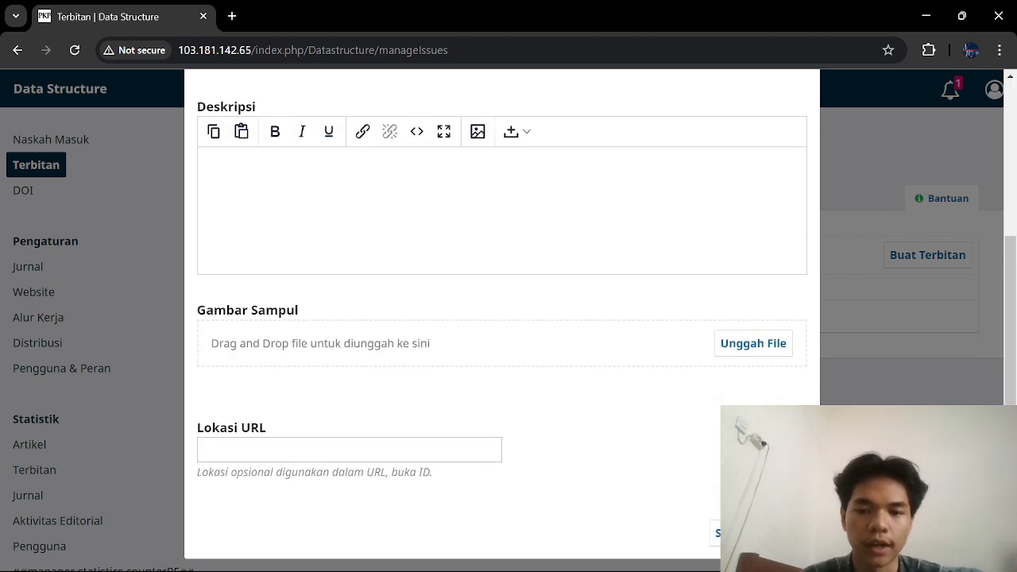
{"action": "left_click", "coordinate": [736, 554]}
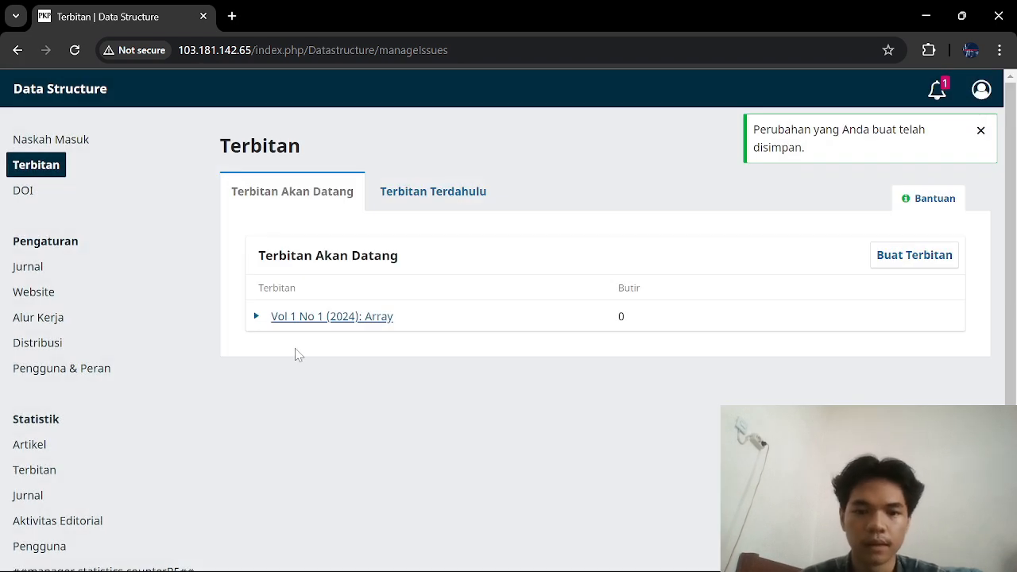
Step: Accept the Array submission with Terima dan Lewati Review
{"action": "left_click", "coordinate": [41, 140]}
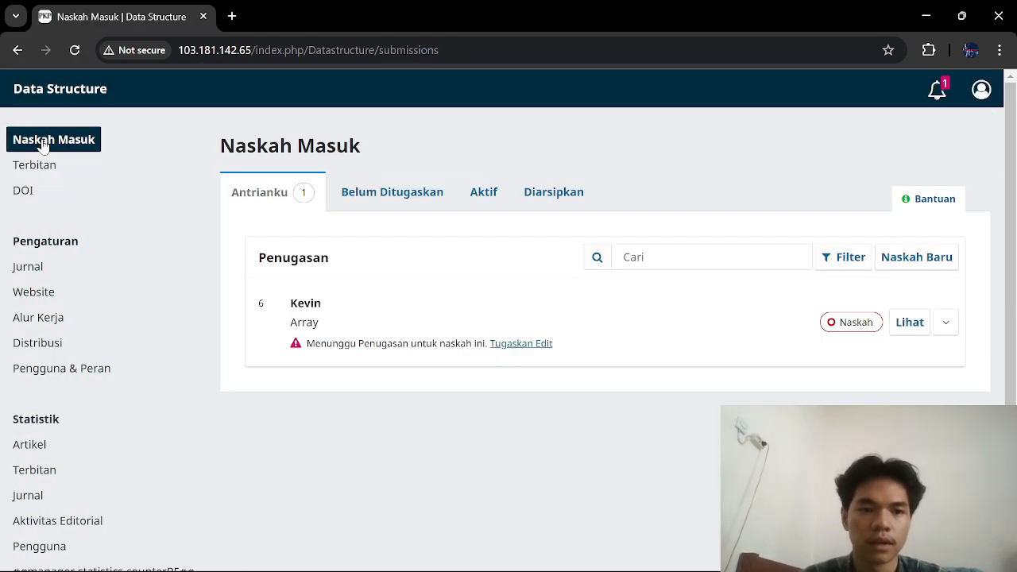
{"action": "left_click", "coordinate": [910, 325]}
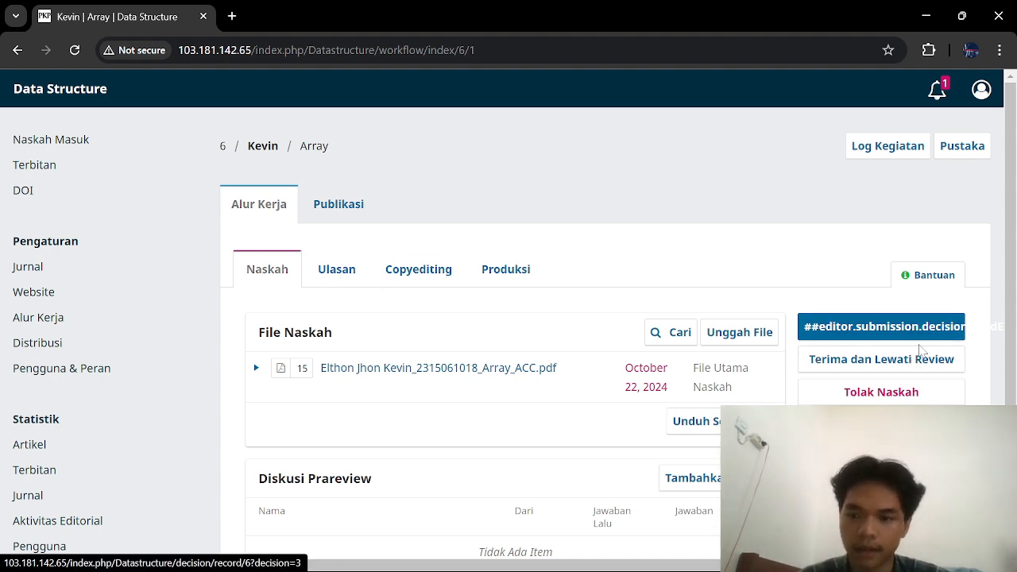
{"action": "left_click", "coordinate": [926, 365]}
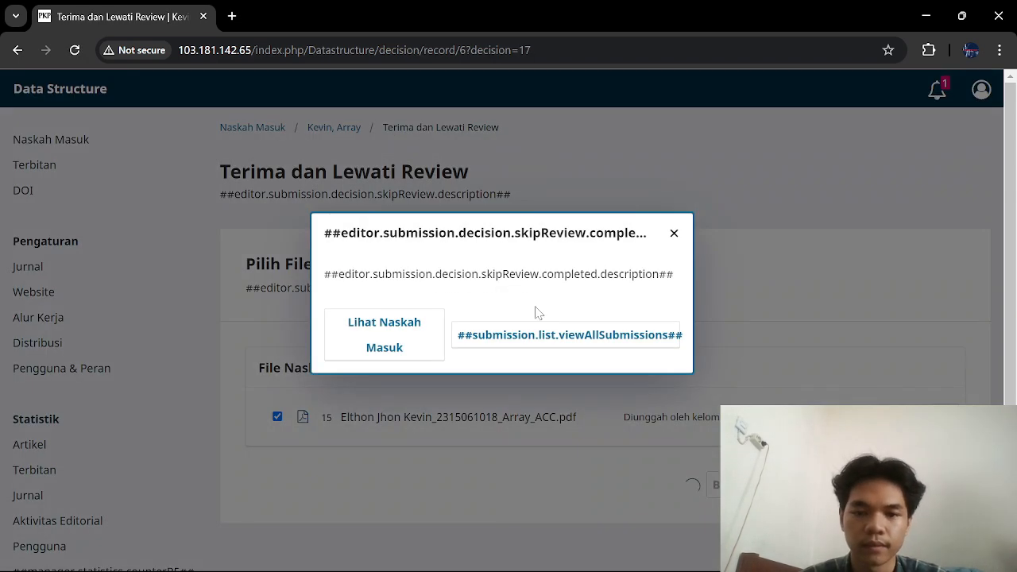
{"action": "left_click", "coordinate": [561, 337]}
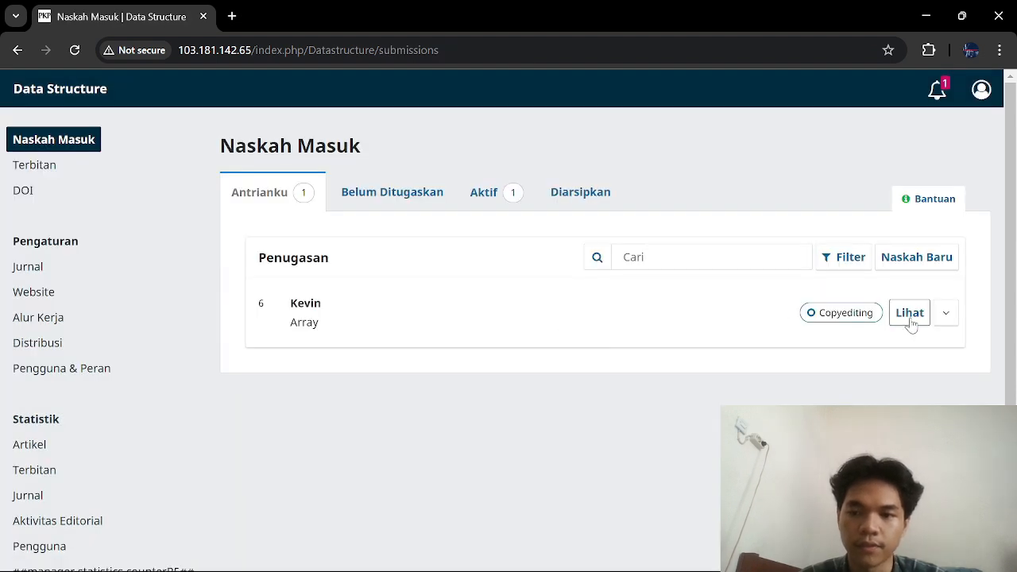
Step: Send the Array submission from Copyediting to production and reopen it at the Produksi stage
{"action": "left_click", "coordinate": [919, 321]}
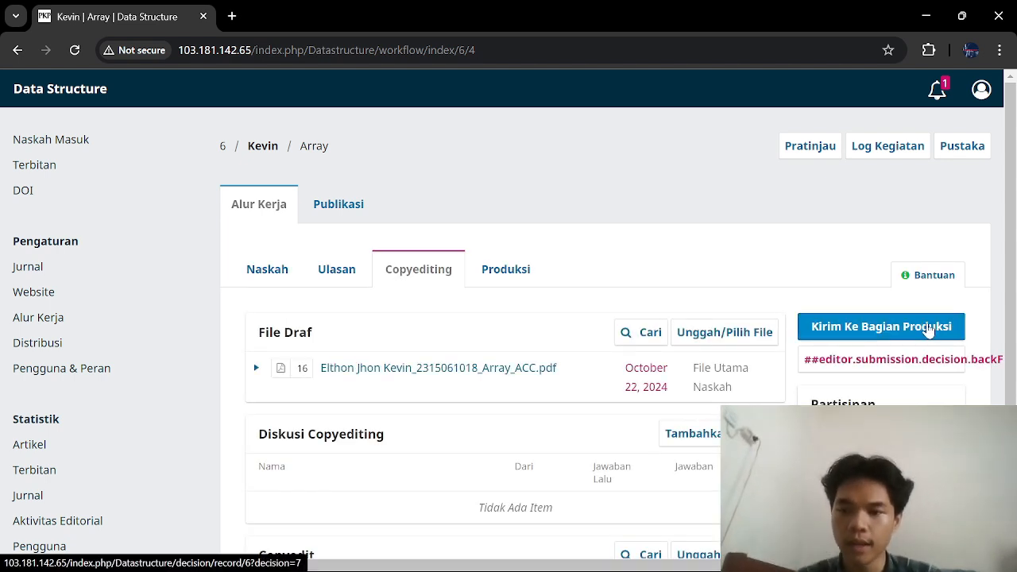
{"action": "left_click", "coordinate": [879, 336]}
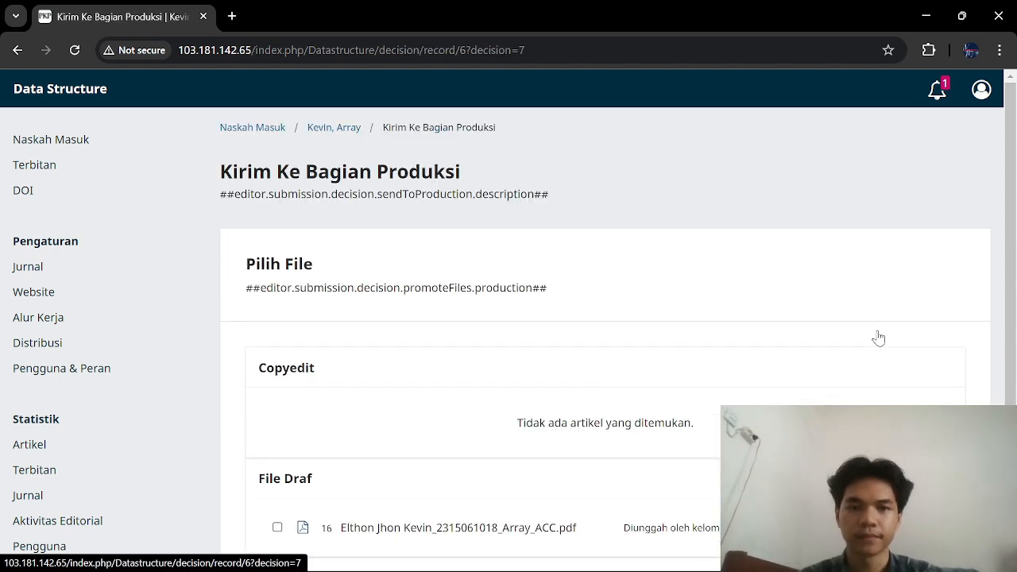
{"action": "scroll", "coordinate": [878, 338], "scroll_direction": "down", "scroll_amount": 2}
{"action": "scroll", "coordinate": [878, 337], "scroll_direction": "up", "scroll_amount": 1}
{"action": "scroll", "coordinate": [878, 337], "scroll_direction": "down", "scroll_amount": 1}
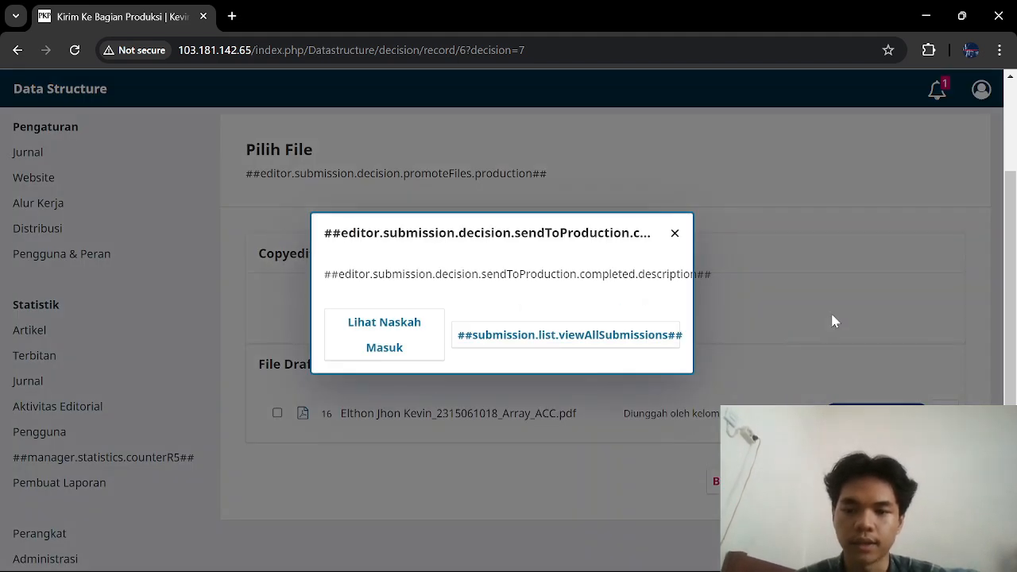
{"action": "left_click", "coordinate": [552, 344]}
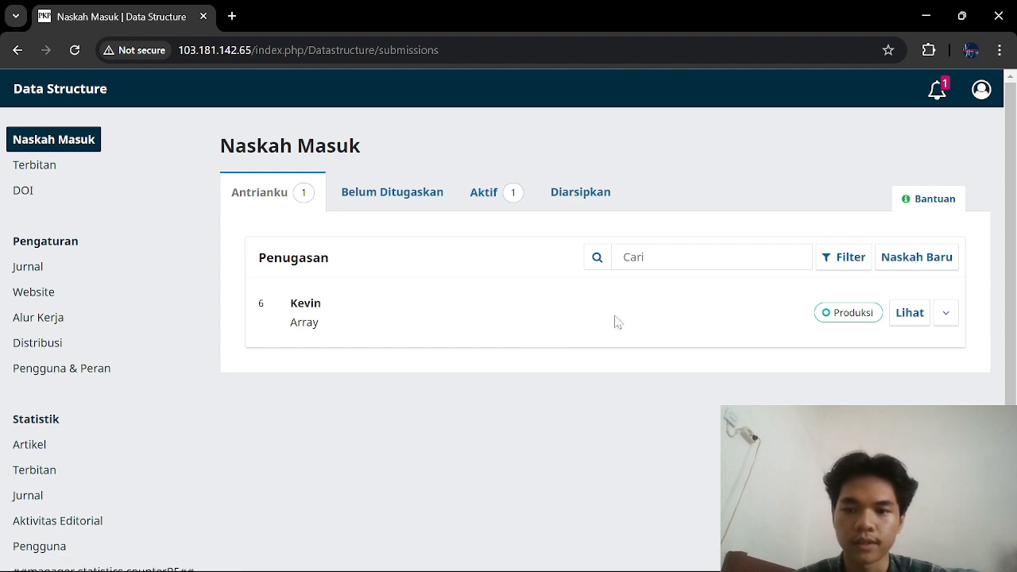
{"action": "left_click", "coordinate": [909, 313]}
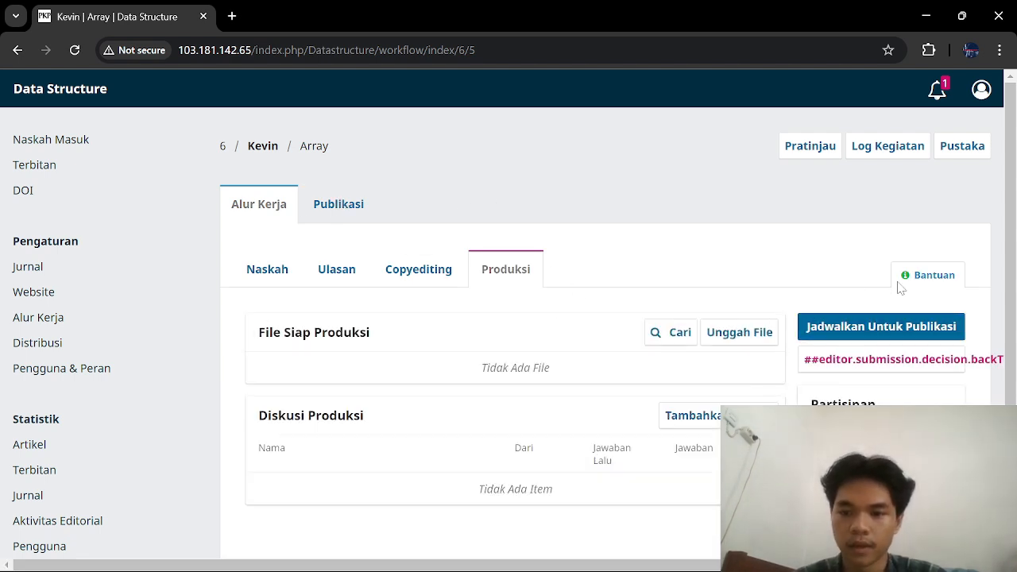
Step: Schedule the Array article into issue Vol 1 No 1 (2024): Array from the Publikasi tab
{"action": "left_click", "coordinate": [879, 326]}
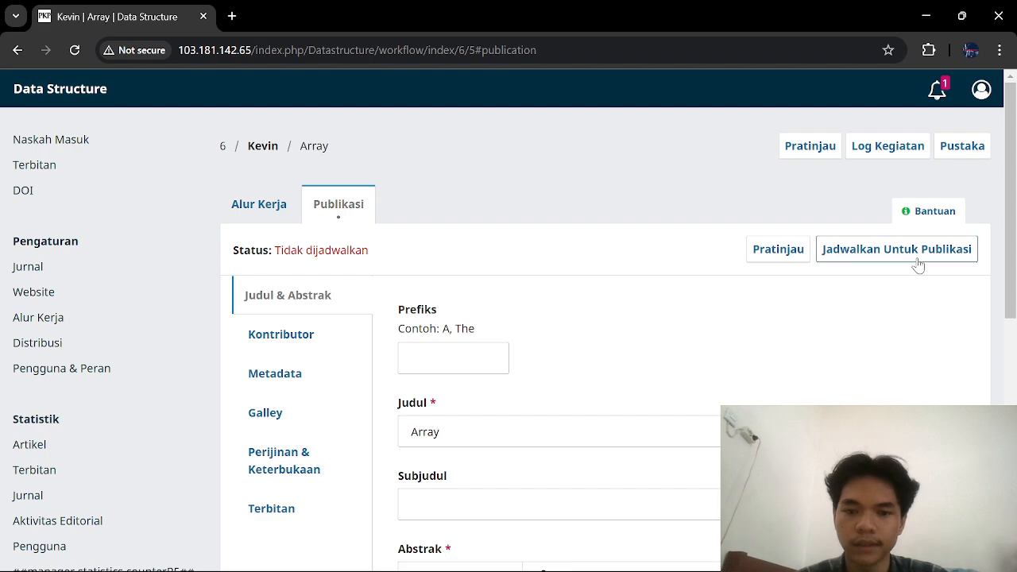
{"action": "scroll", "coordinate": [917, 266], "scroll_direction": "down", "scroll_amount": 3}
{"action": "scroll", "coordinate": [917, 265], "scroll_direction": "up", "scroll_amount": 3}
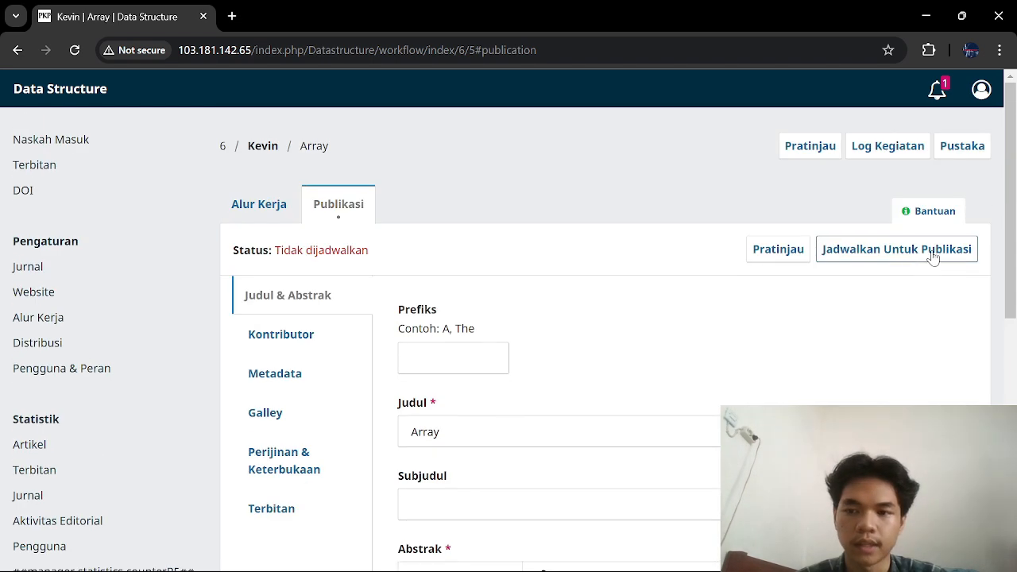
{"action": "left_click", "coordinate": [917, 250]}
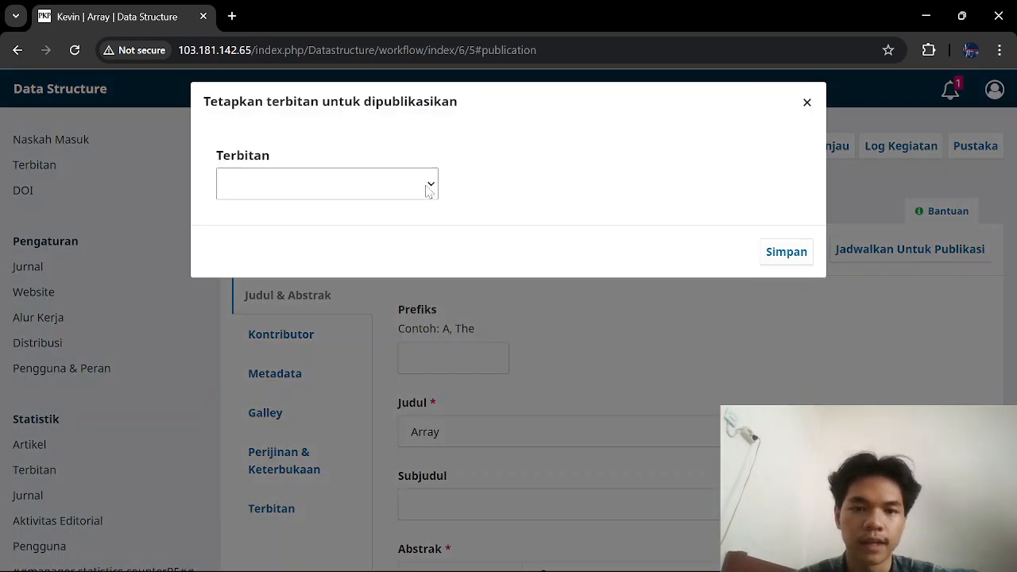
{"action": "left_click", "coordinate": [427, 189]}
{"action": "left_click", "coordinate": [361, 252]}
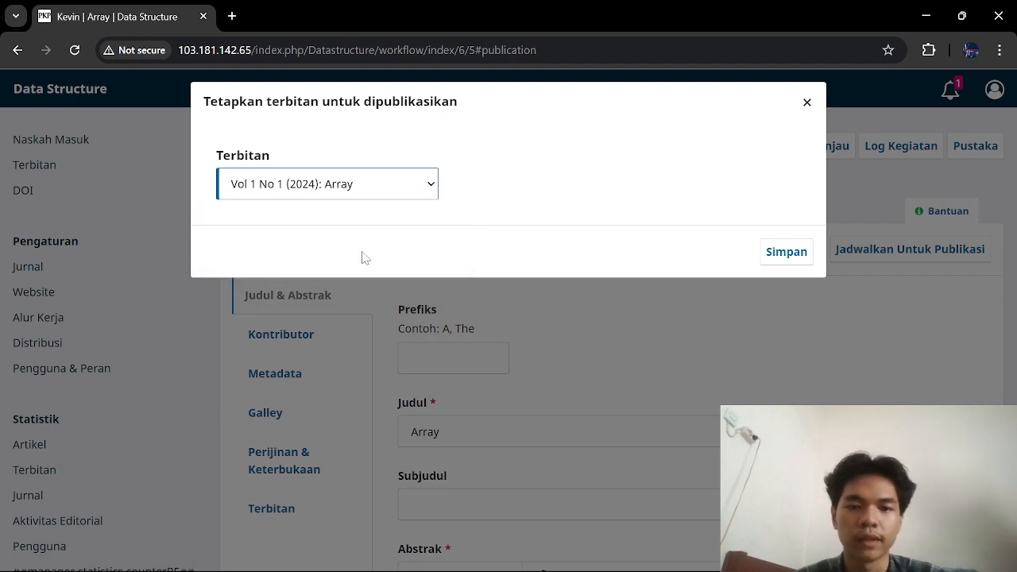
{"action": "left_click", "coordinate": [797, 262]}
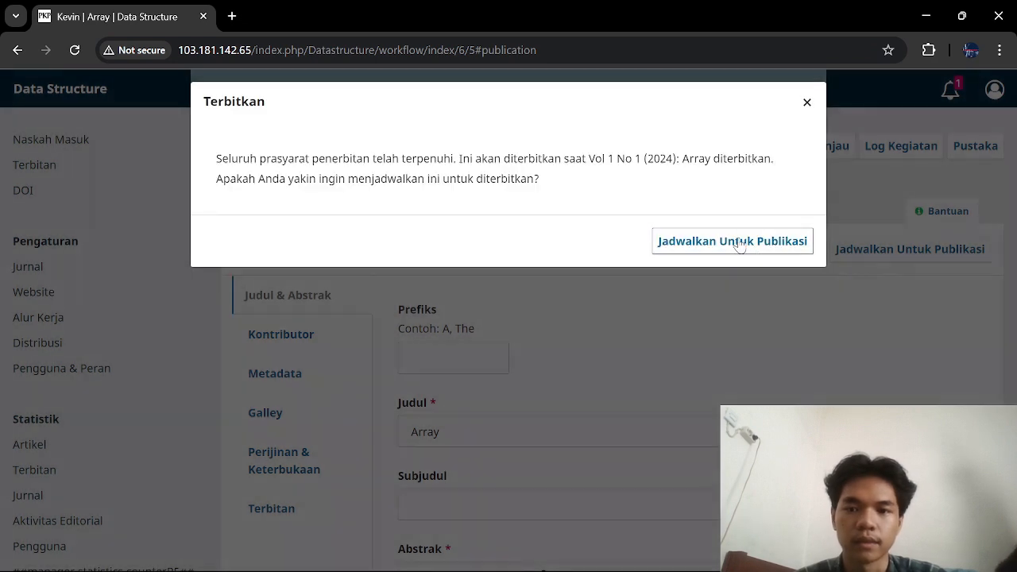
{"action": "left_click", "coordinate": [733, 240]}
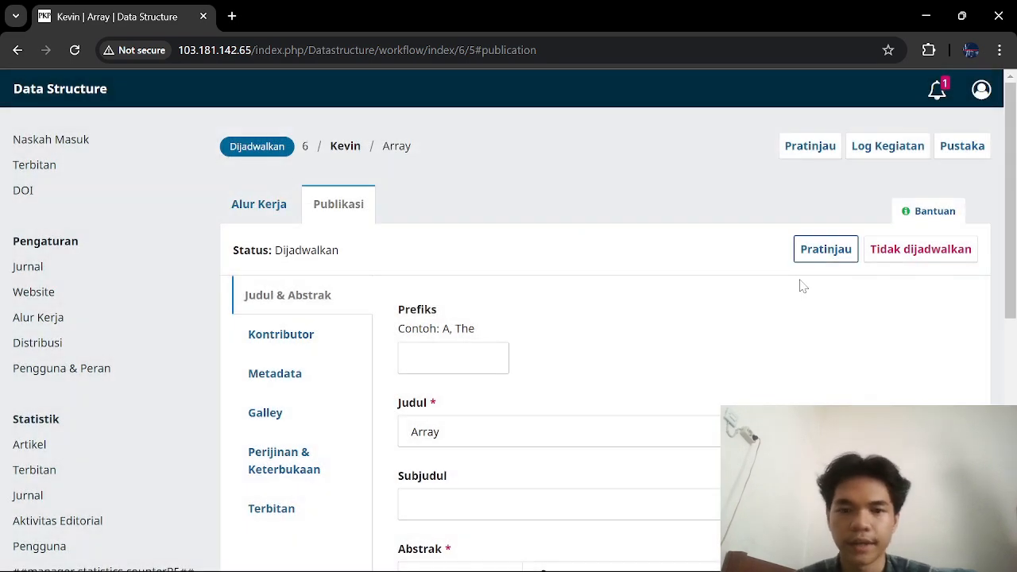
{"action": "scroll", "coordinate": [801, 286], "scroll_direction": "down", "scroll_amount": 2}
{"action": "scroll", "coordinate": [800, 284], "scroll_direction": "down", "scroll_amount": 2}
{"action": "scroll", "coordinate": [799, 284], "scroll_direction": "up", "scroll_amount": 4}
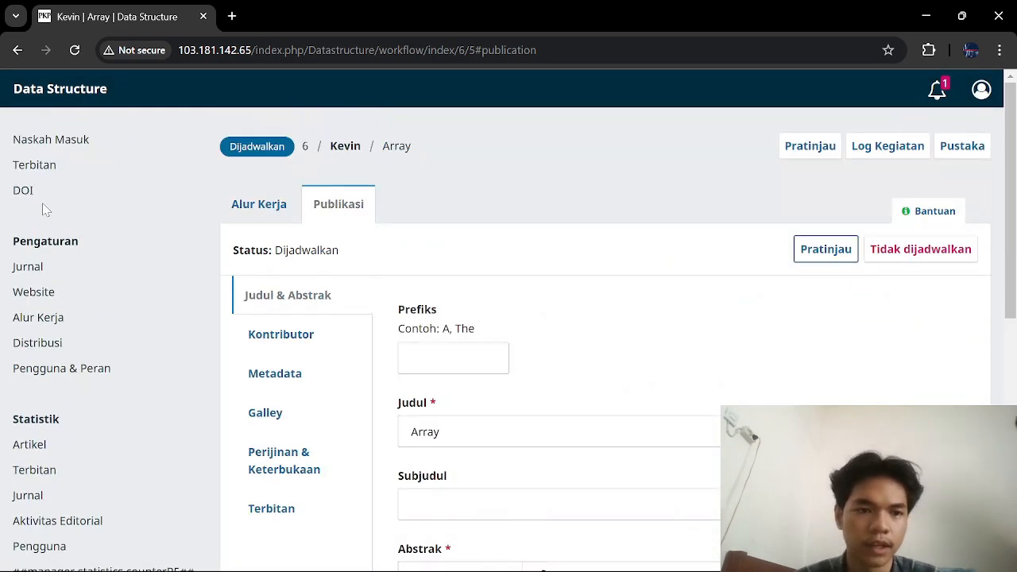
Step: Expand issue Vol 1 No 1 (2024): Array, cancel publishing it, and open its Pengelolaan Terbitan dialog
{"action": "left_click", "coordinate": [33, 167]}
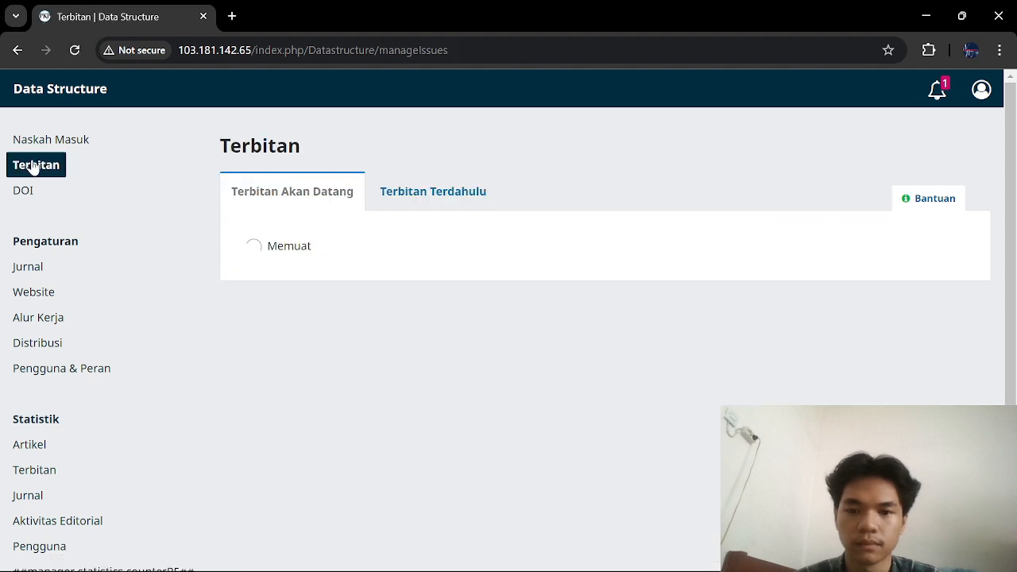
{"action": "left_click", "coordinate": [257, 317]}
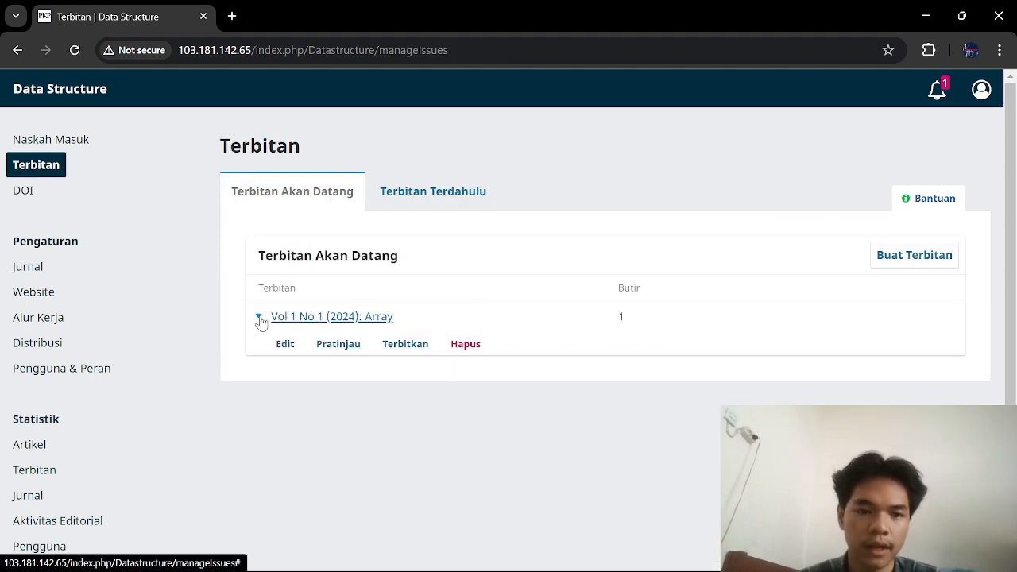
{"action": "left_click", "coordinate": [406, 350]}
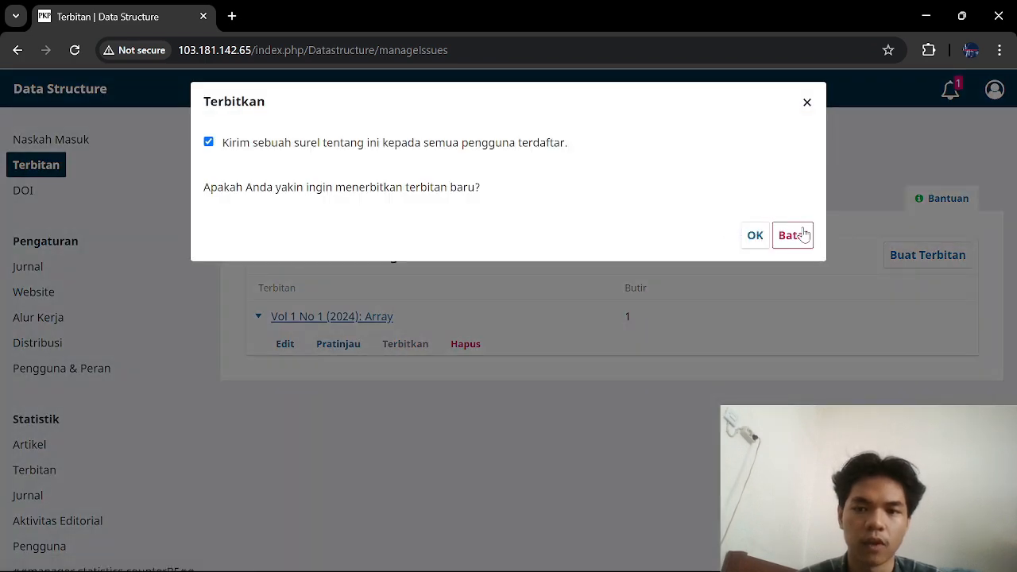
{"action": "left_click", "coordinate": [795, 235]}
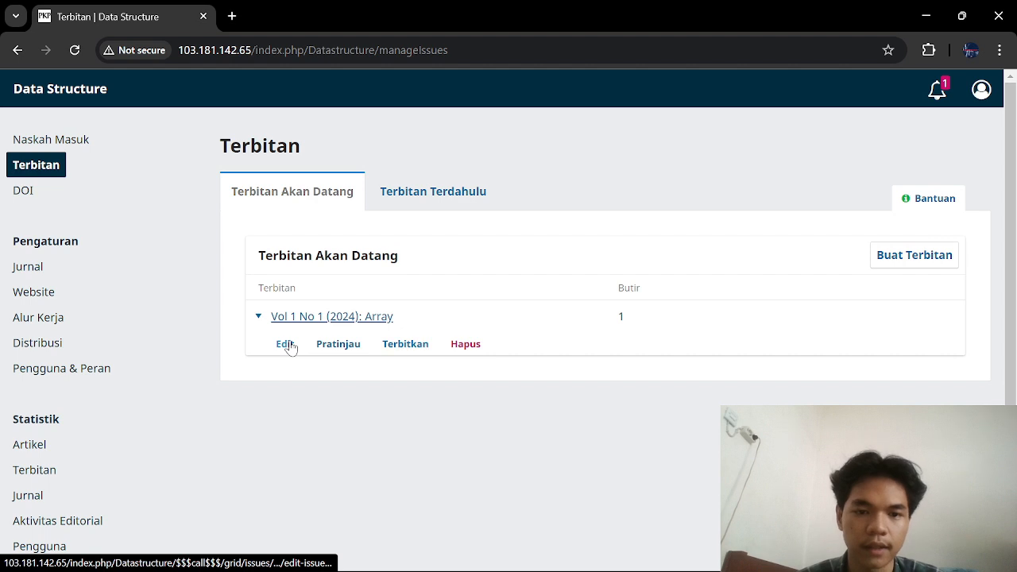
{"action": "left_click", "coordinate": [284, 345]}
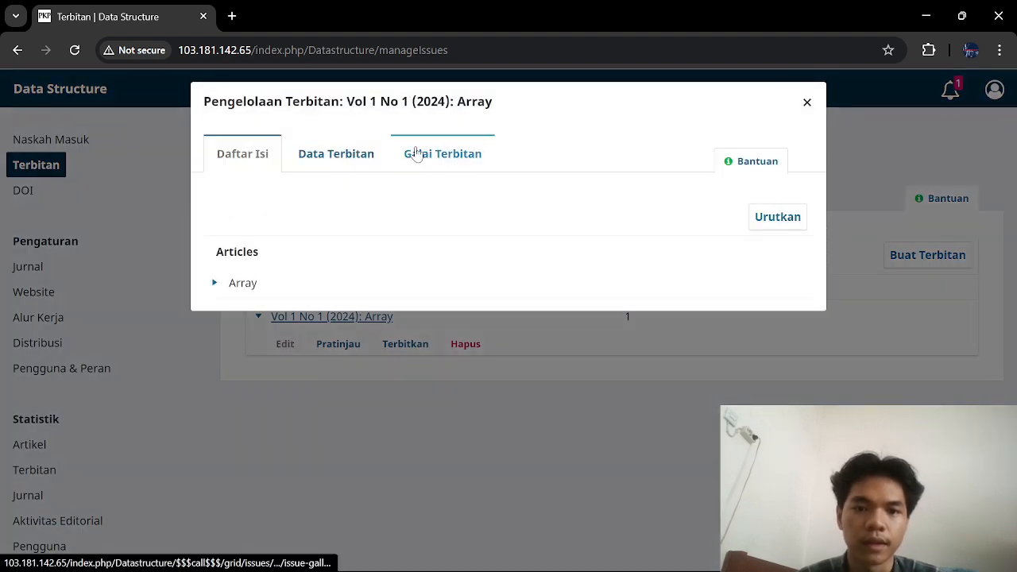
Step: Add an 'Array' issue galley holding the Array_ACC PDF, then close the issue dialog
{"action": "left_click", "coordinate": [417, 154]}
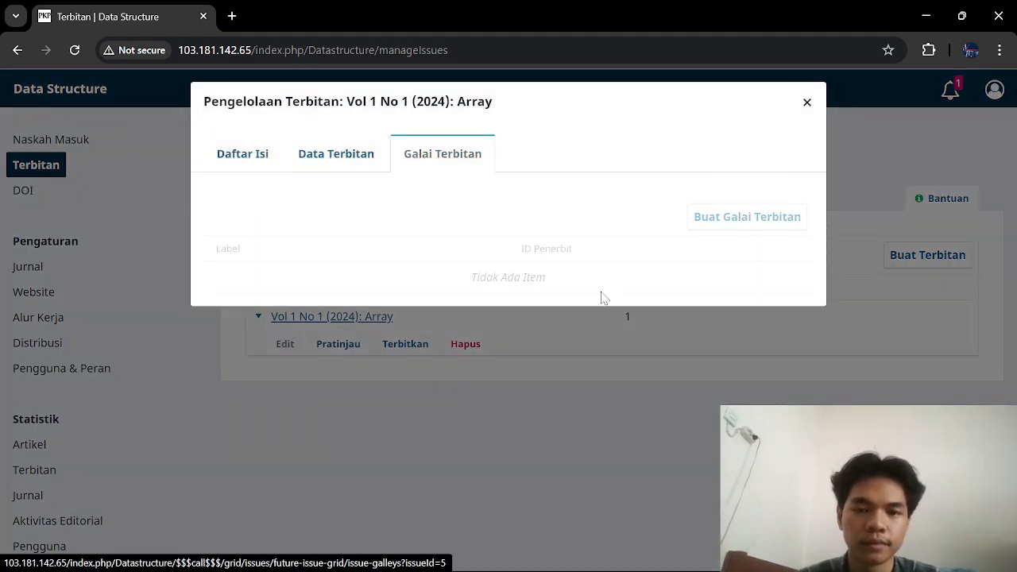
{"action": "left_click", "coordinate": [729, 230]}
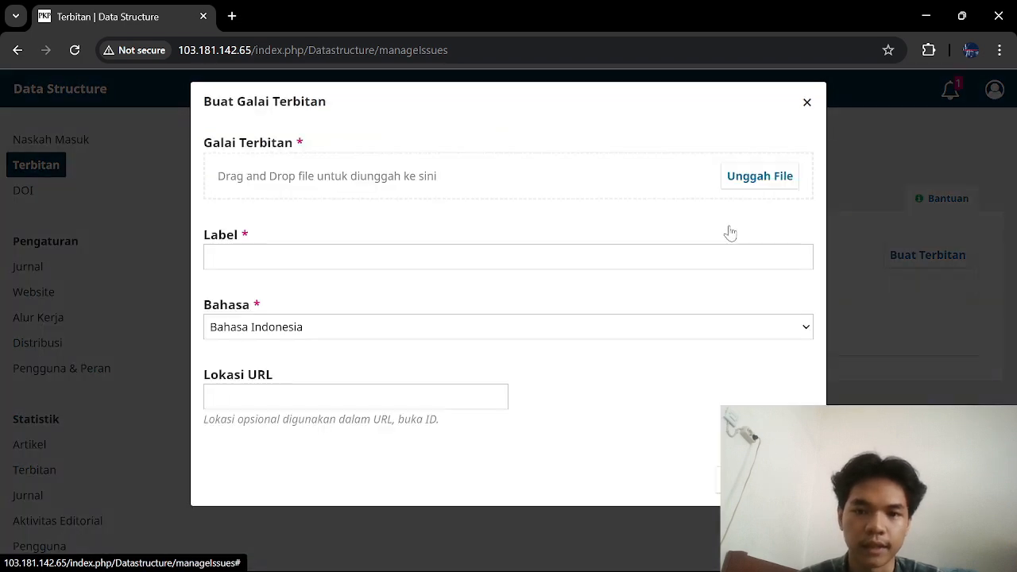
{"action": "left_click", "coordinate": [777, 179]}
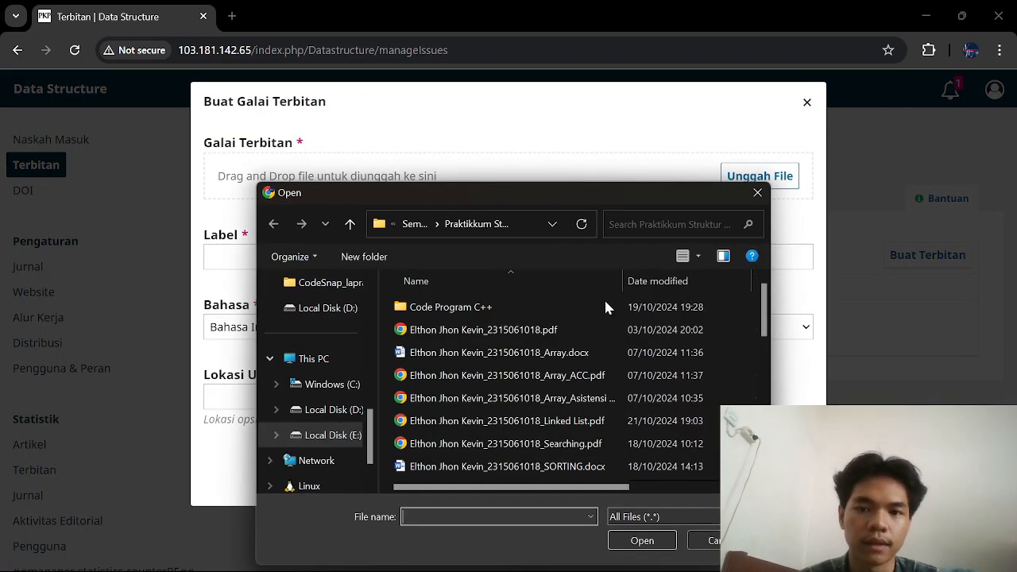
{"action": "double_click", "coordinate": [572, 375]}
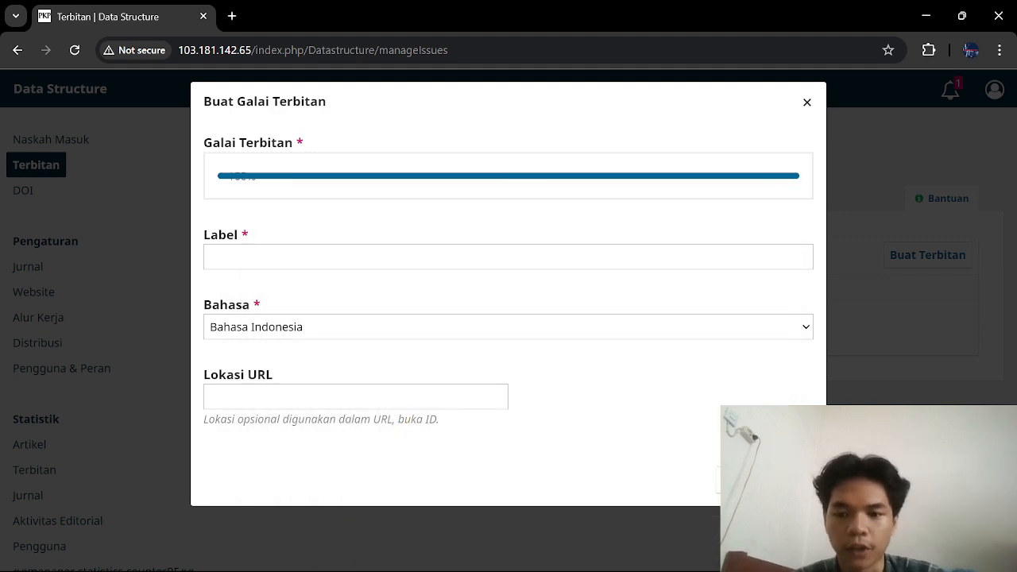
{"action": "left_click", "coordinate": [744, 480]}
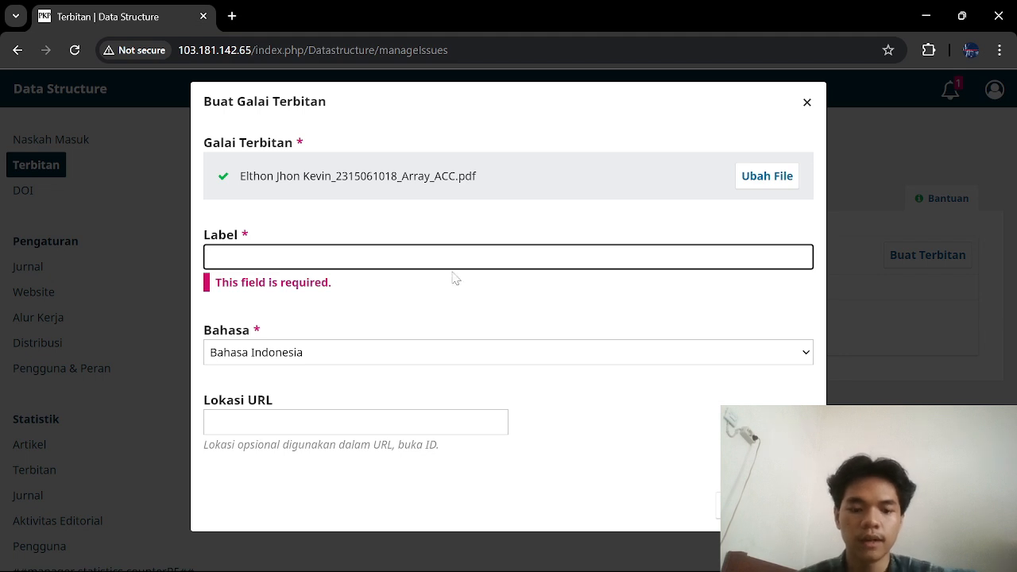
{"action": "type", "text": "Array"}
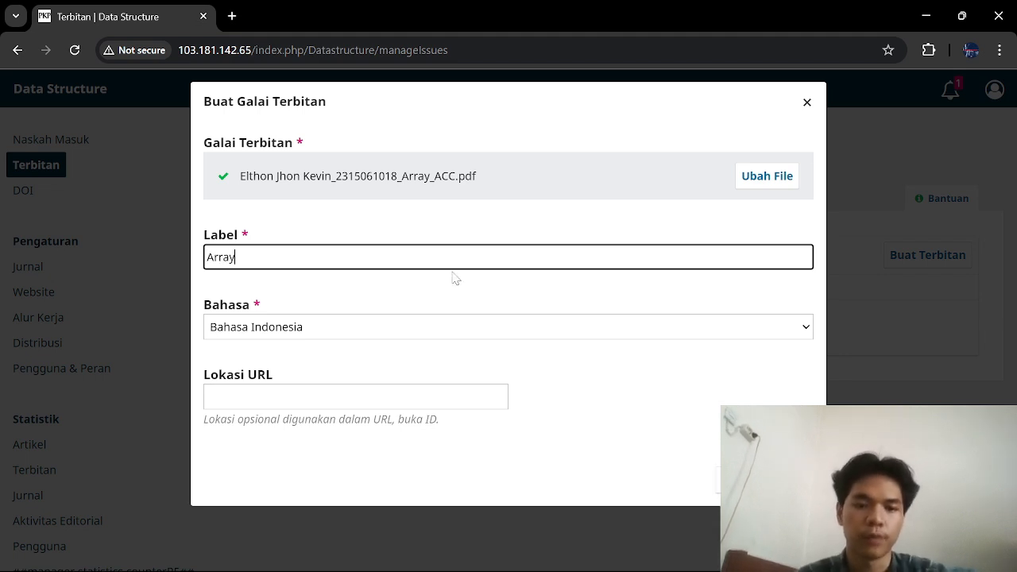
{"action": "key", "text": "Tab"}
{"action": "left_click", "coordinate": [739, 480]}
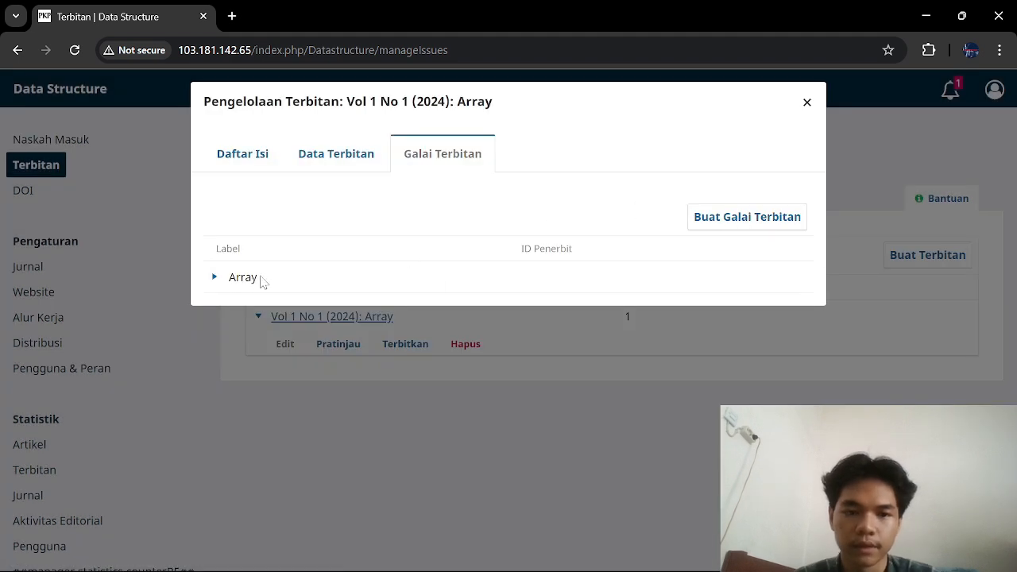
{"action": "left_click", "coordinate": [249, 155]}
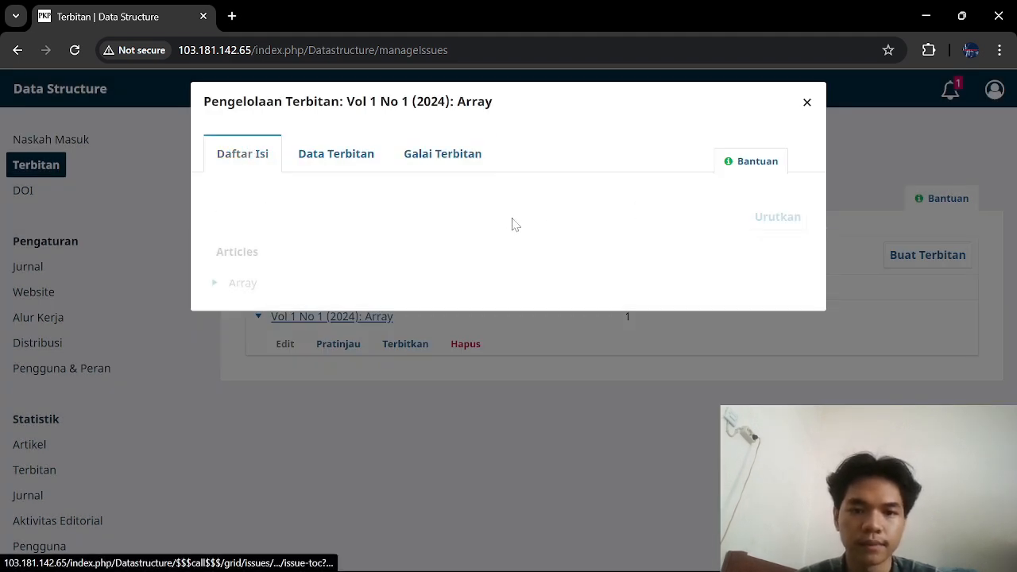
{"action": "left_click", "coordinate": [806, 103]}
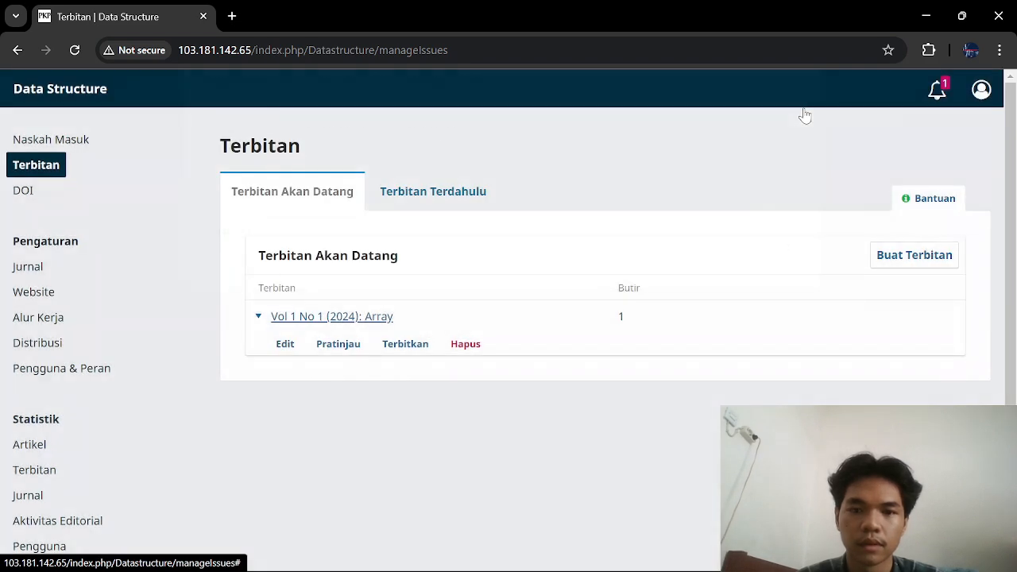
Step: Publish issue Vol 1 No 1 (2024): Array with the email notification left checked
{"action": "left_click", "coordinate": [409, 343]}
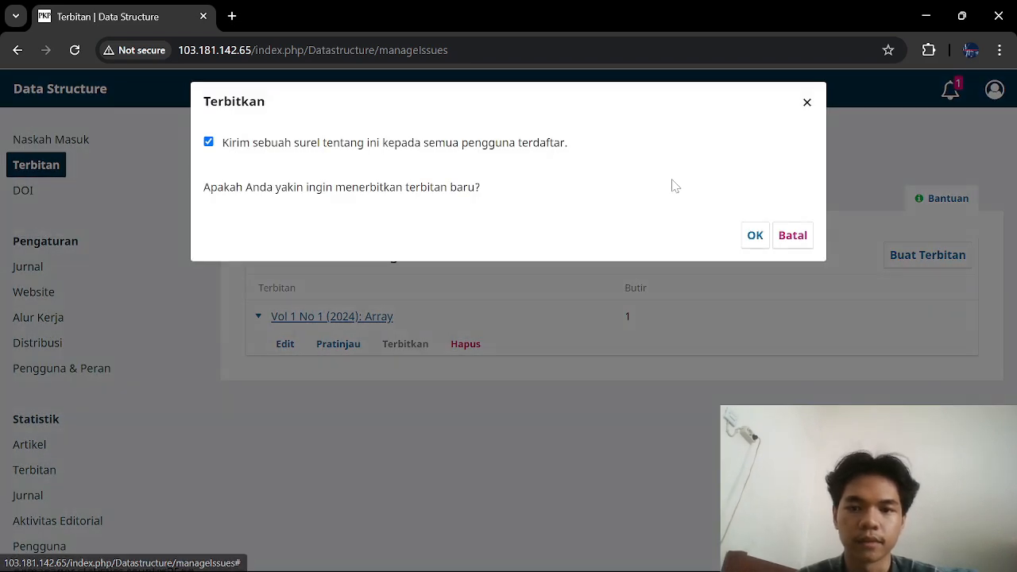
{"action": "left_click", "coordinate": [754, 233]}
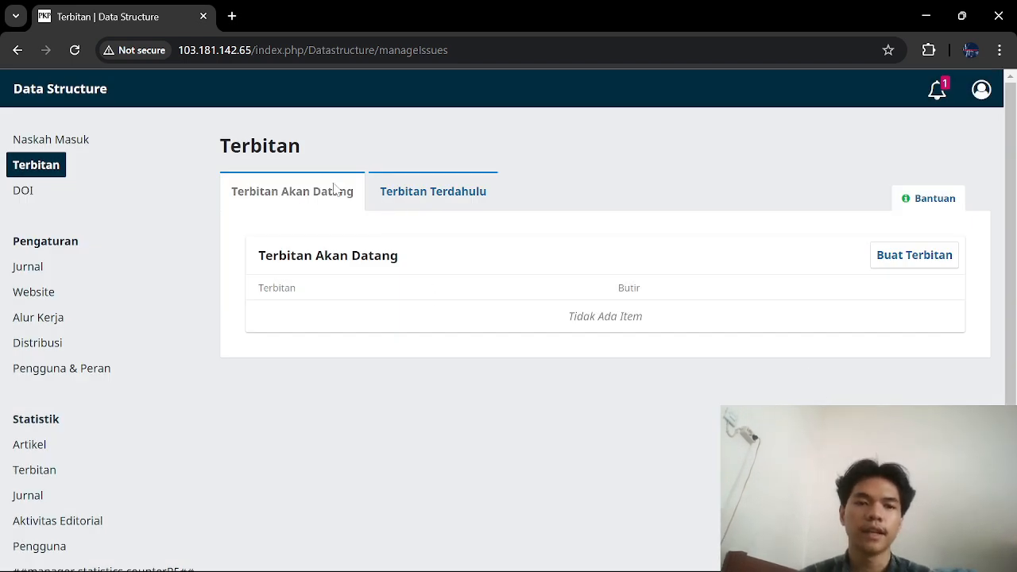
Step: View the Array full-issue PDF from the public homepage, then return to the homepage
{"action": "left_click", "coordinate": [60, 93]}
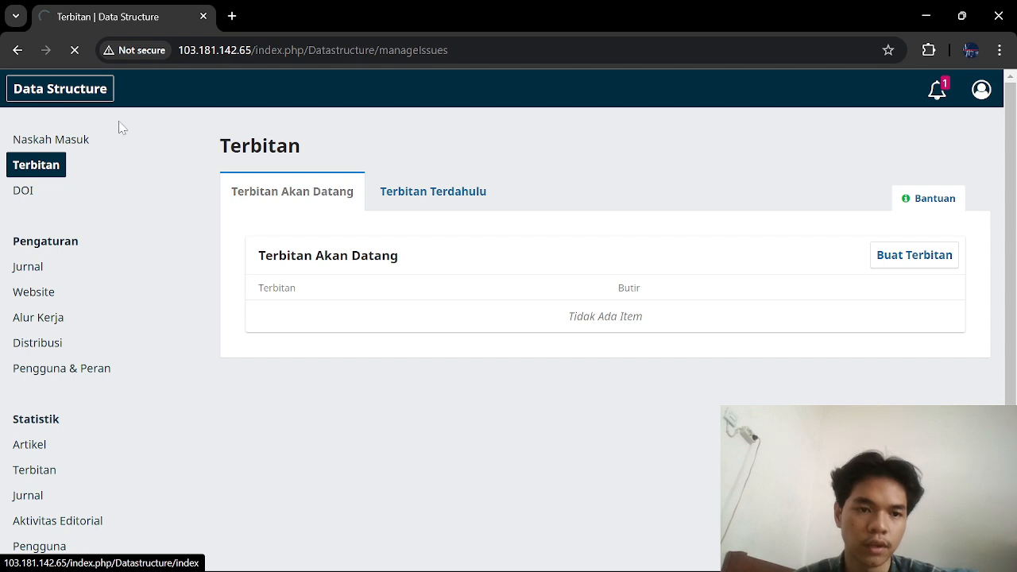
{"action": "scroll", "coordinate": [470, 453], "scroll_direction": "down", "scroll_amount": 2}
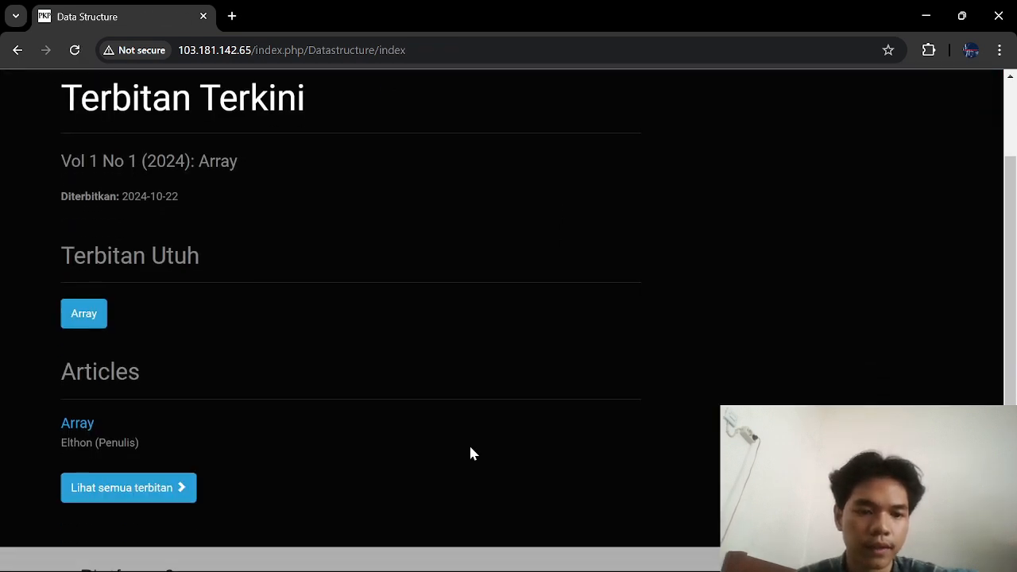
{"action": "left_click", "coordinate": [84, 291]}
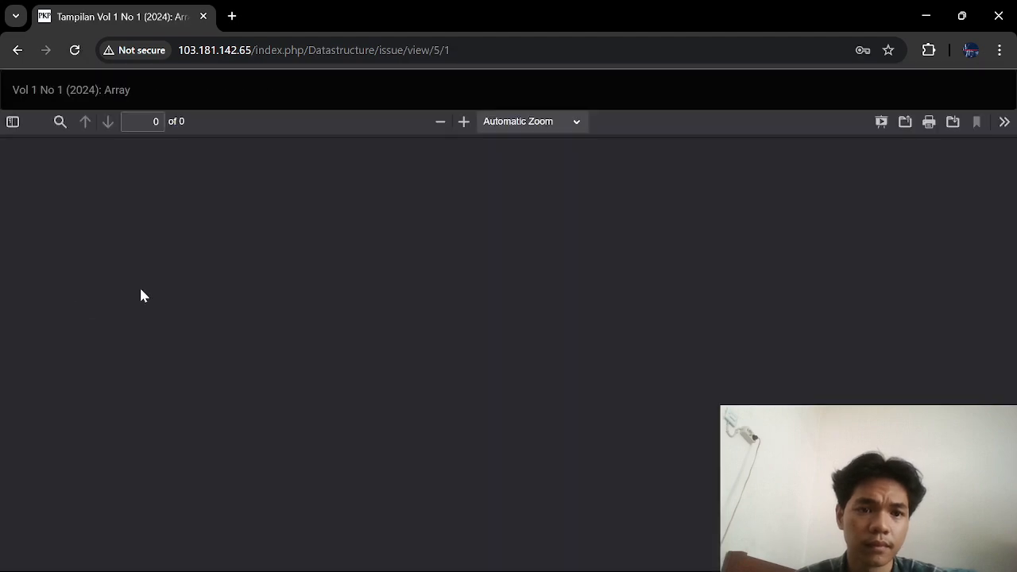
{"action": "scroll", "coordinate": [440, 345], "scroll_direction": "down", "scroll_amount": 10}
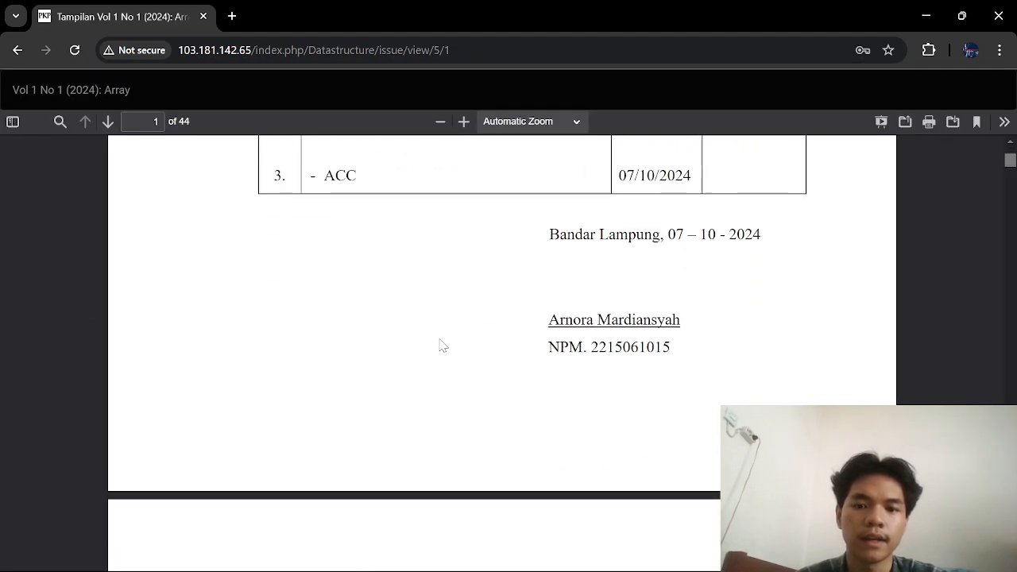
{"action": "scroll", "coordinate": [441, 346], "scroll_direction": "up", "scroll_amount": 10}
{"action": "scroll", "coordinate": [441, 346], "scroll_direction": "down", "scroll_amount": 20}
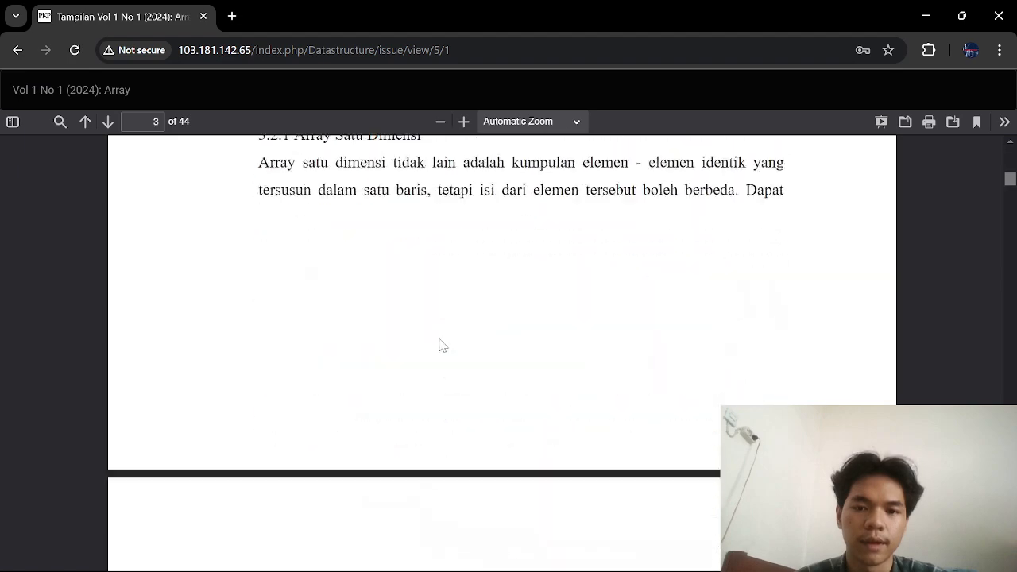
{"action": "scroll", "coordinate": [441, 346], "scroll_direction": "down", "scroll_amount": 20}
{"action": "scroll", "coordinate": [443, 346], "scroll_direction": "up", "scroll_amount": 19}
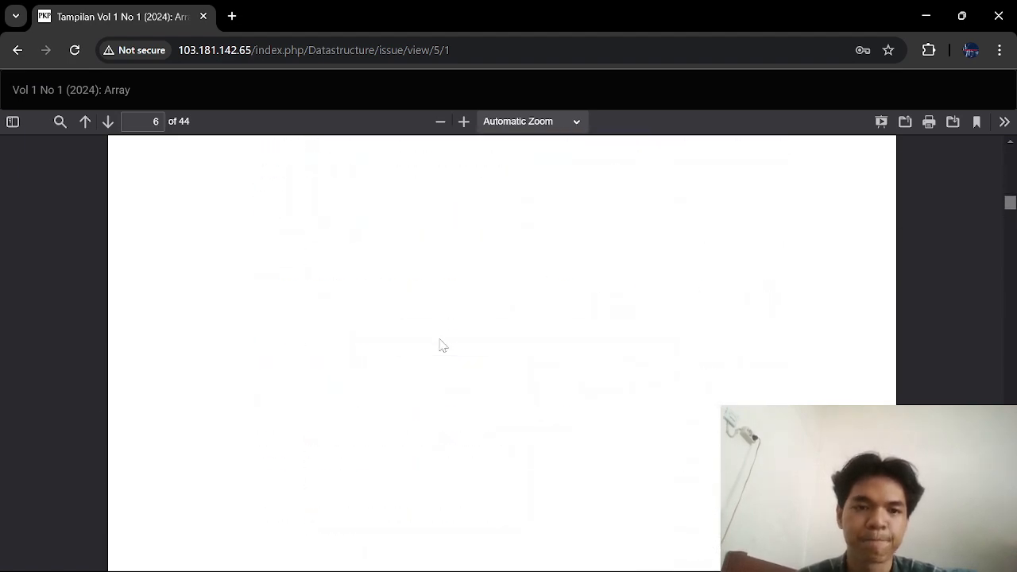
{"action": "left_click", "coordinate": [15, 53]}
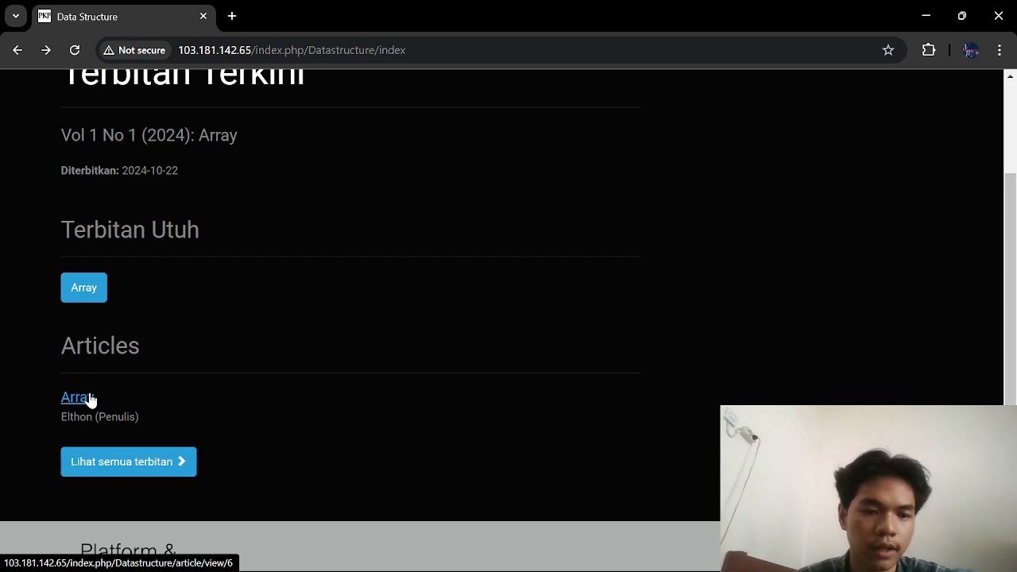
{"action": "left_click", "coordinate": [77, 397]}
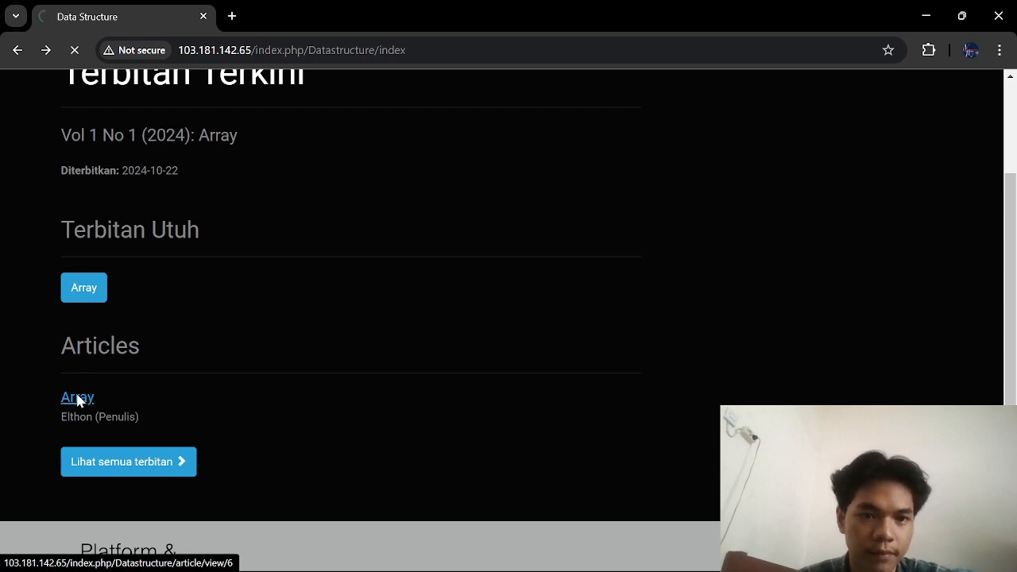
{"action": "scroll", "coordinate": [507, 364], "scroll_direction": "down", "scroll_amount": 3}
{"action": "scroll", "coordinate": [507, 364], "scroll_direction": "up", "scroll_amount": 2}
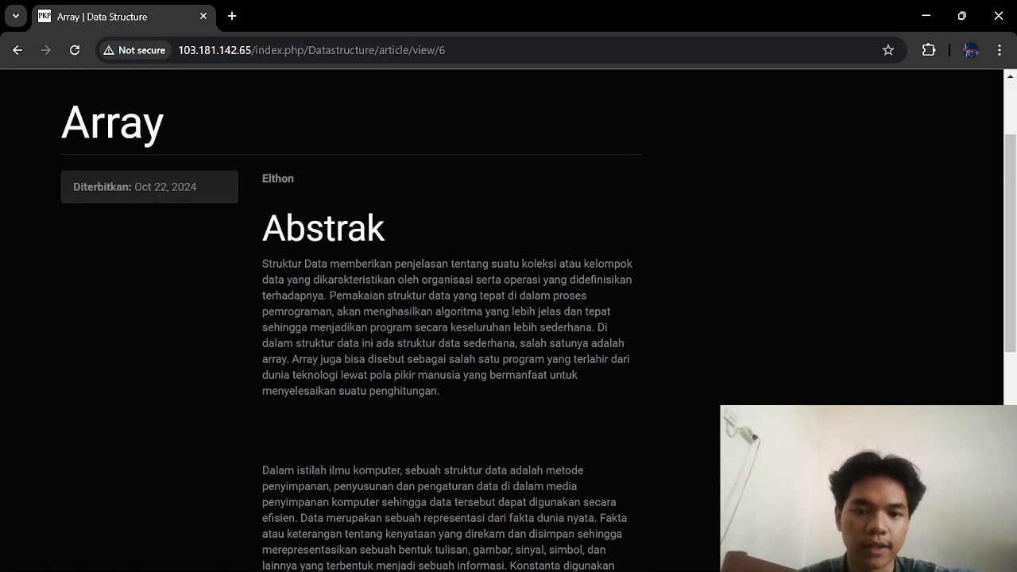
{"action": "scroll", "coordinate": [509, 373], "scroll_direction": "down", "scroll_amount": 4}
{"action": "scroll", "coordinate": [510, 374], "scroll_direction": "up", "scroll_amount": 6}
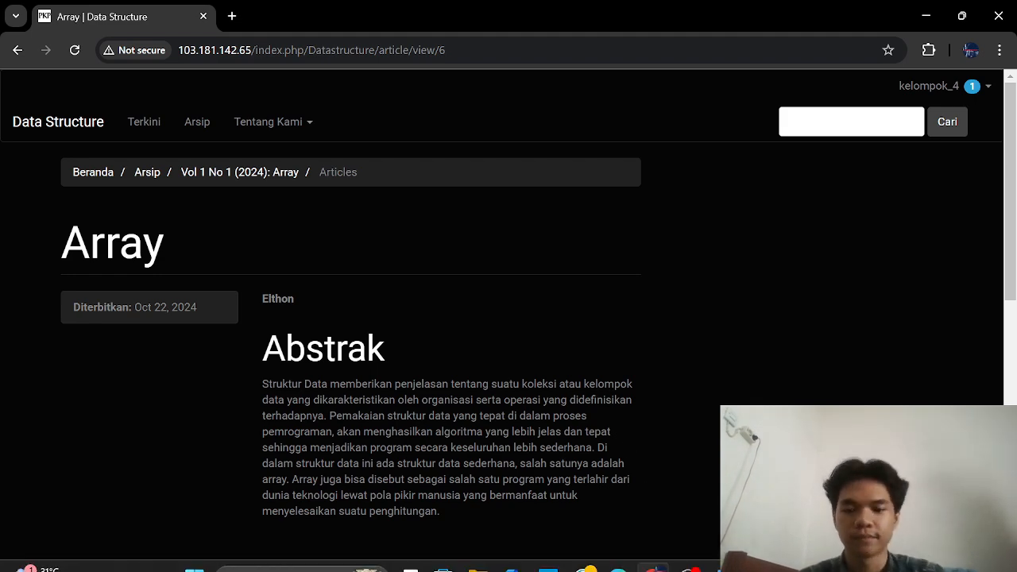
{"action": "left_click", "coordinate": [692, 560]}
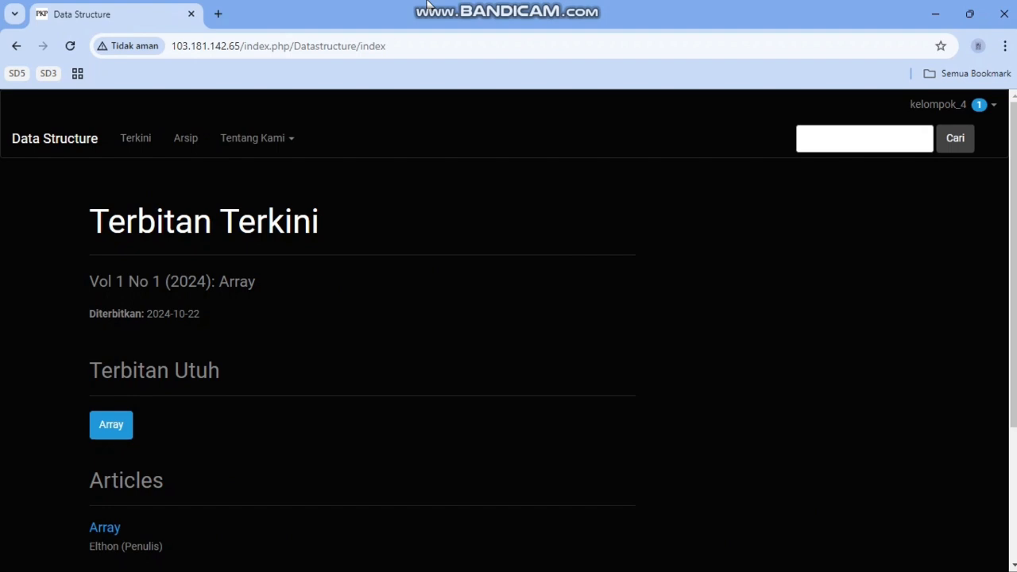
Step: From the Dashboard, start a new submission titled 'Sorting', accepting the checklist and privacy statement
{"action": "left_click", "coordinate": [994, 109]}
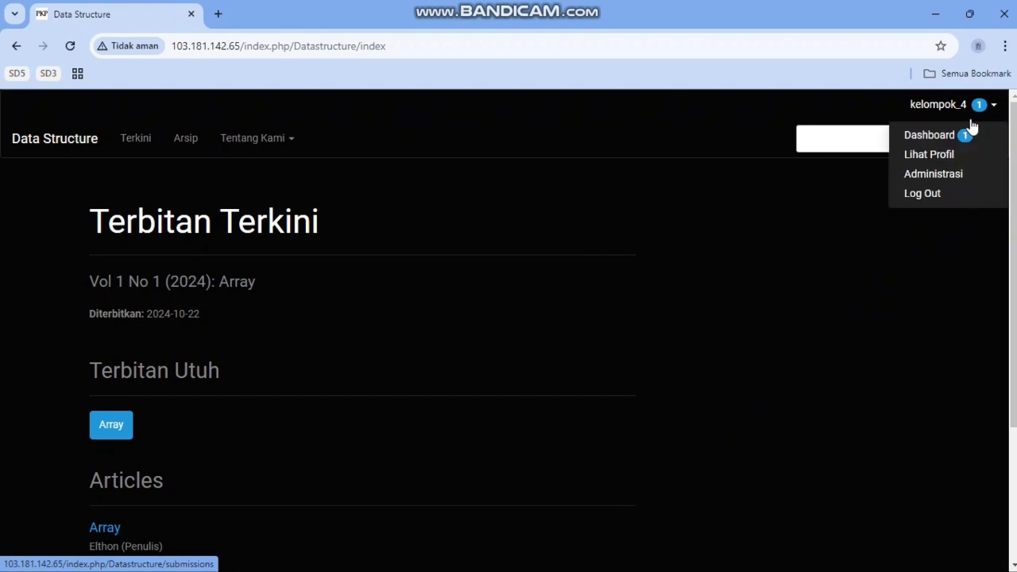
{"action": "left_click", "coordinate": [938, 136]}
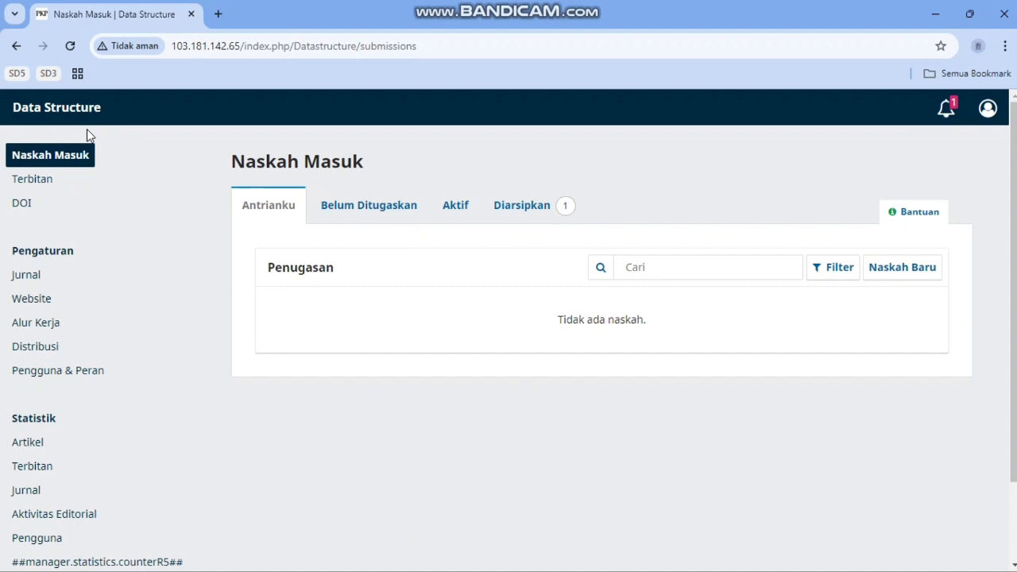
{"action": "left_click", "coordinate": [911, 272]}
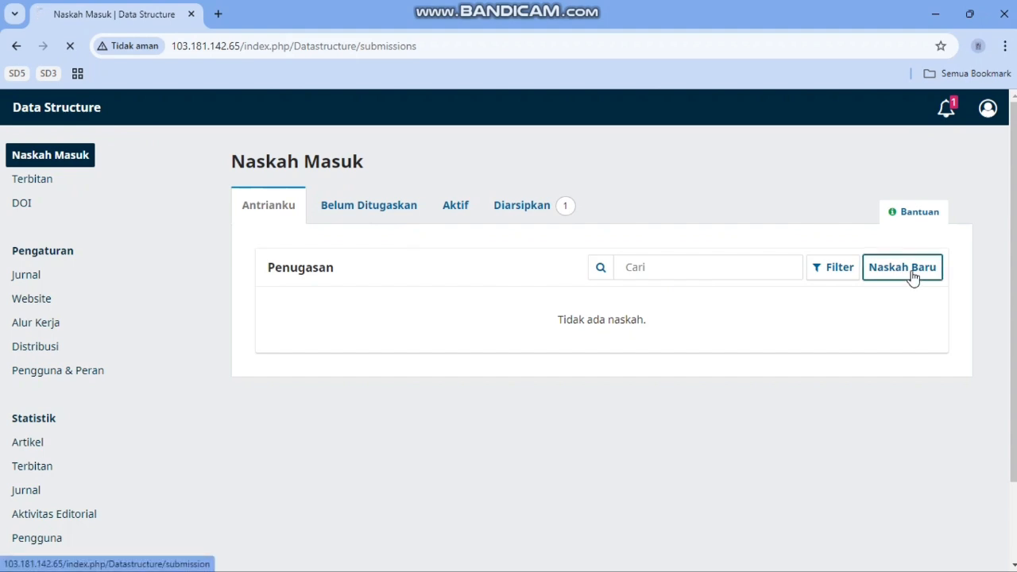
{"action": "left_click", "coordinate": [697, 344]}
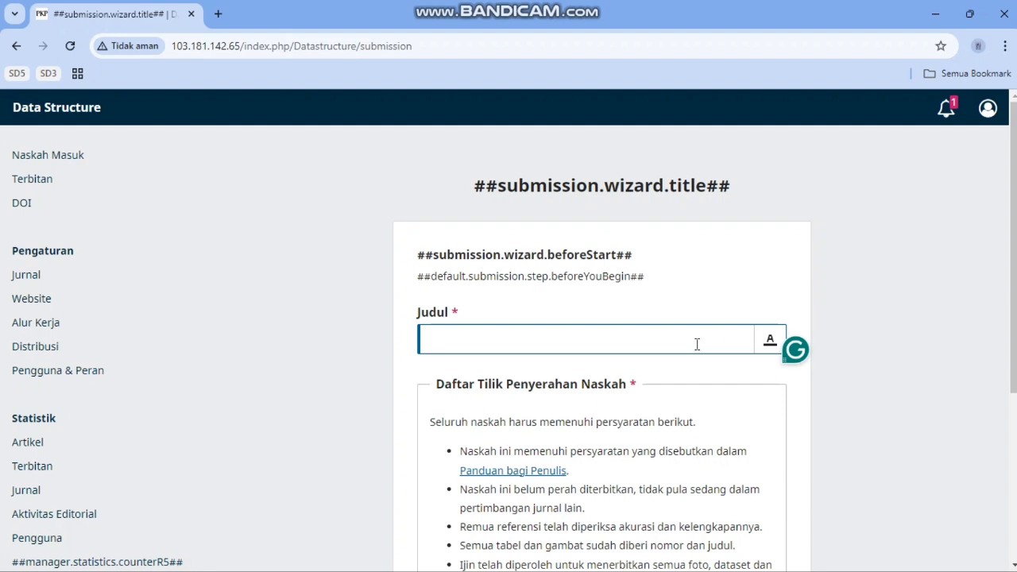
{"action": "type", "text": "Sorting"}
{"action": "scroll", "coordinate": [714, 406], "scroll_direction": "down", "scroll_amount": 4}
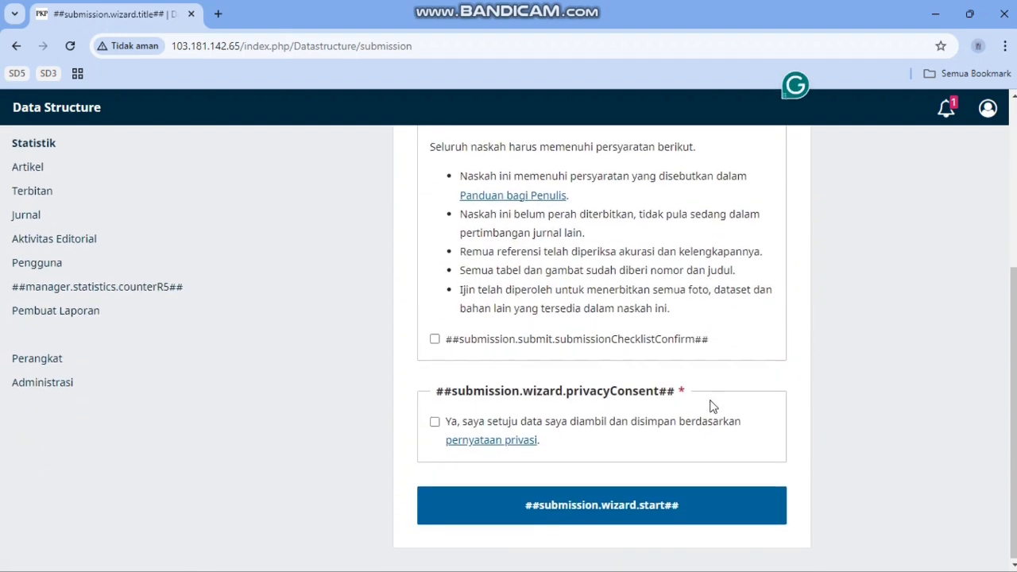
{"action": "left_click", "coordinate": [435, 339]}
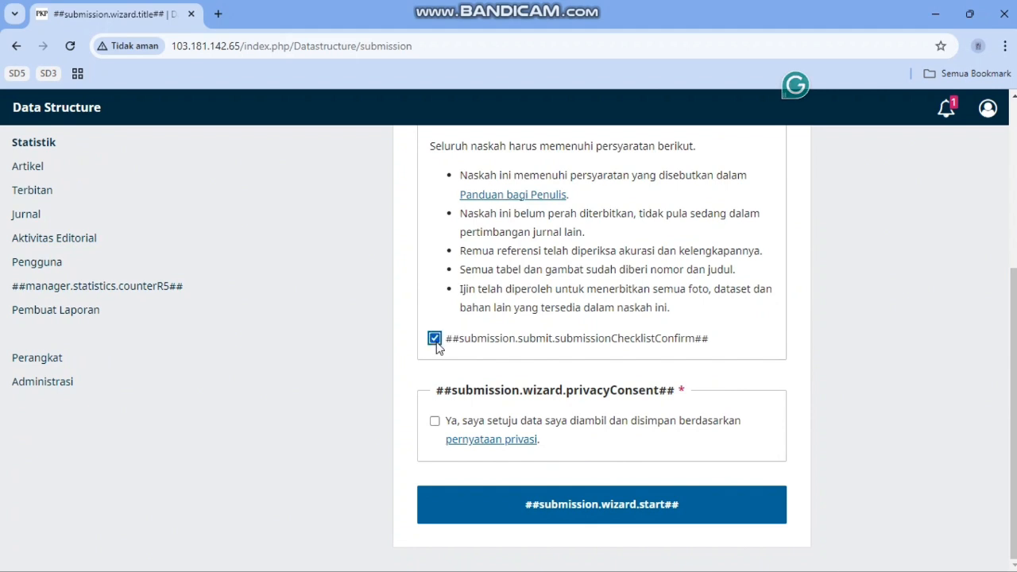
{"action": "left_click", "coordinate": [435, 421]}
{"action": "left_click", "coordinate": [520, 509]}
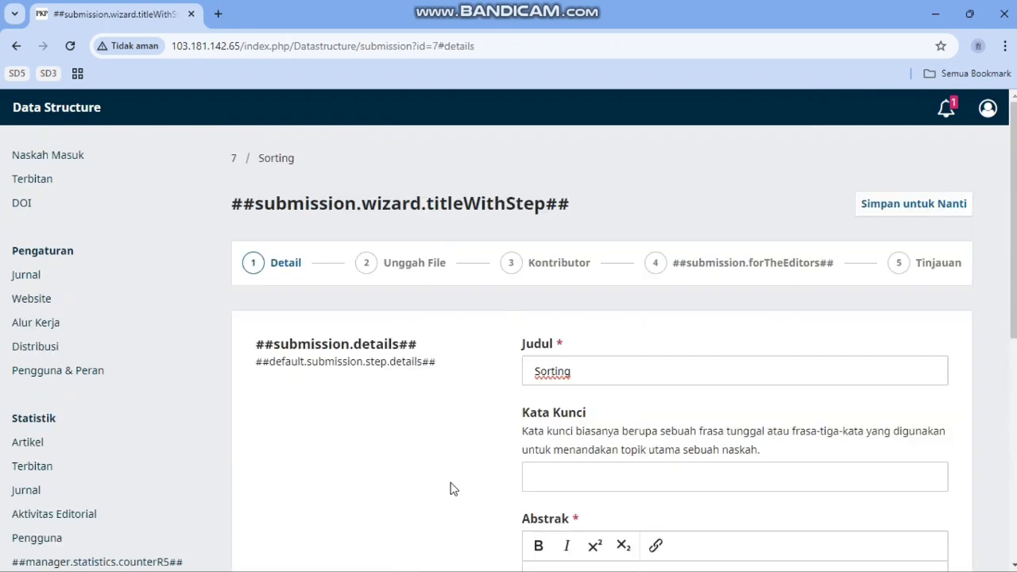
Step: Paste the sorting abstract into the Abstrak editor and continue to the file upload step
{"action": "scroll", "coordinate": [450, 489], "scroll_direction": "down", "scroll_amount": 4}
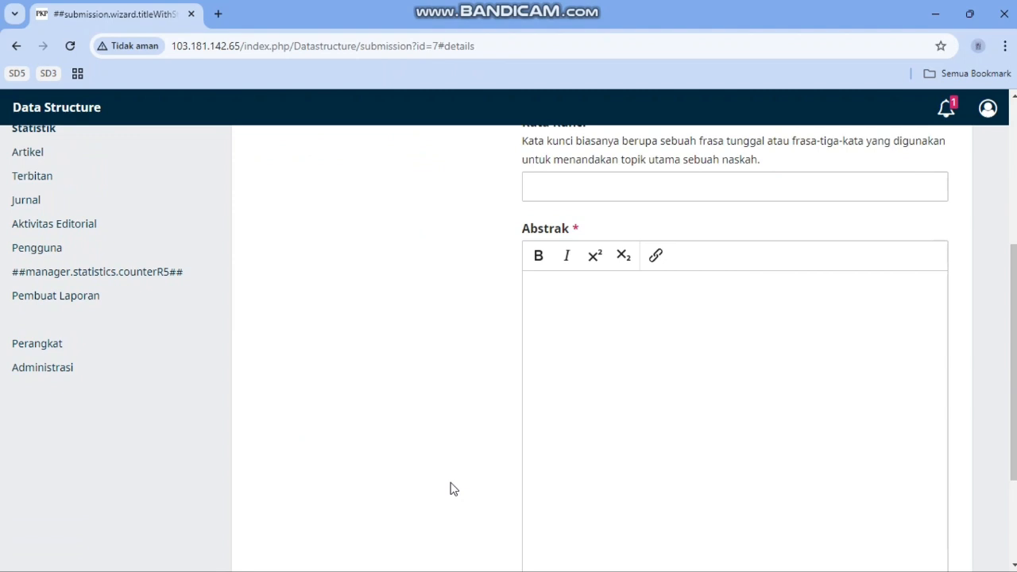
{"action": "left_click", "coordinate": [622, 255]}
{"action": "key", "text": "ctrl+v"}
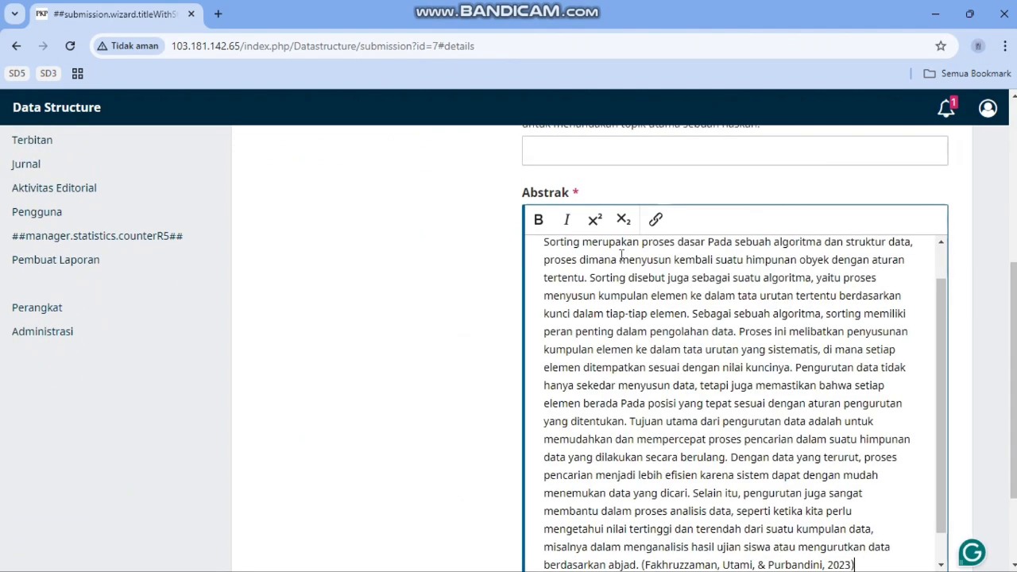
{"action": "scroll", "coordinate": [621, 255], "scroll_direction": "down", "scroll_amount": 5}
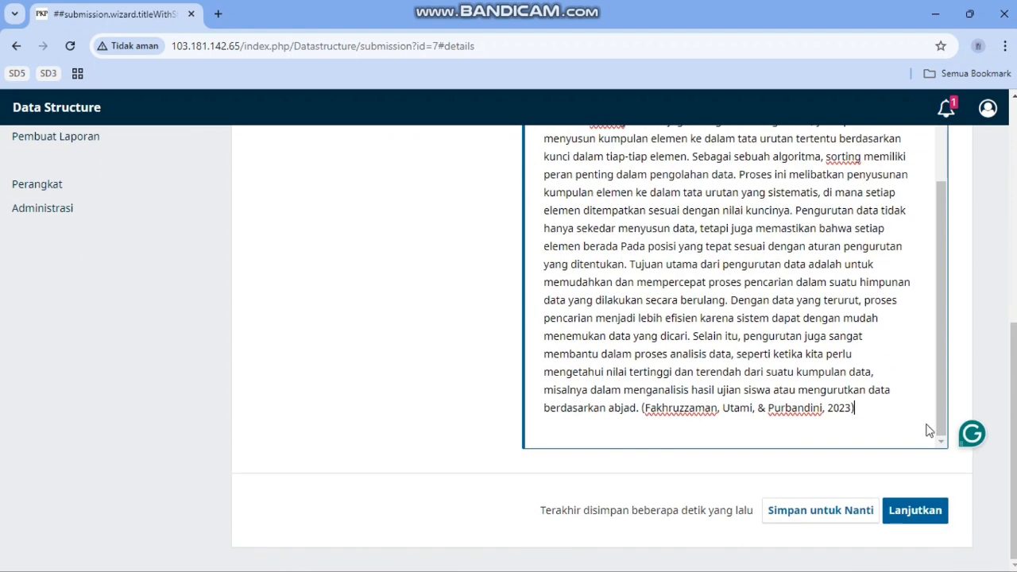
{"action": "left_click", "coordinate": [939, 513]}
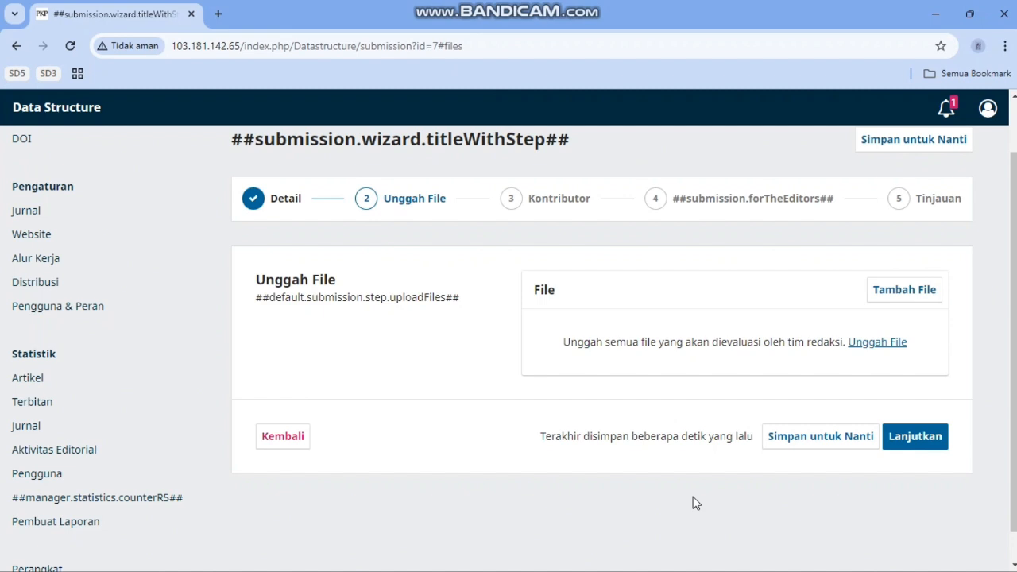
Step: Upload the PDF as the File Utama Naskah and continue to Kontributor
{"action": "left_click", "coordinate": [872, 349]}
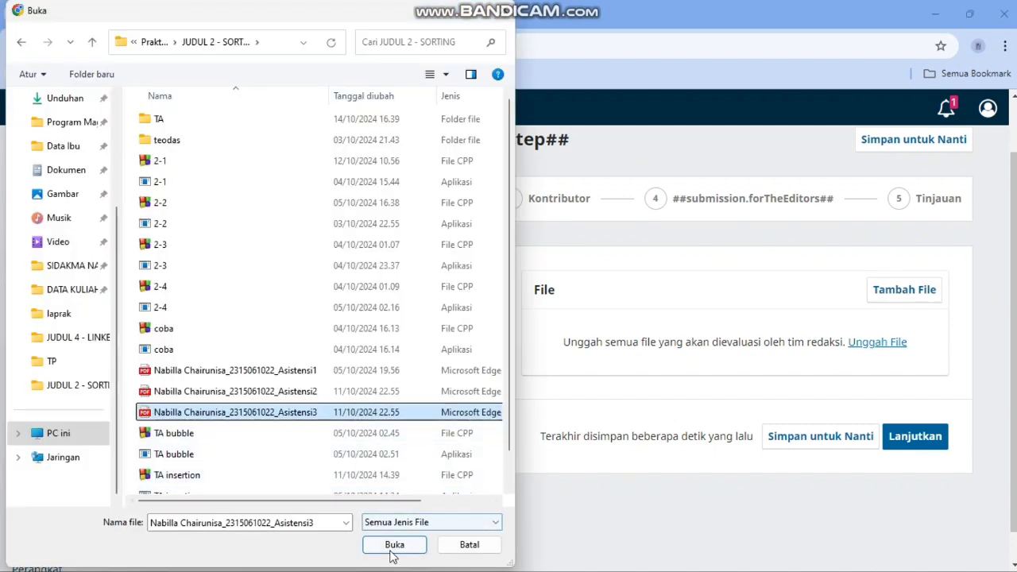
{"action": "left_click", "coordinate": [392, 546]}
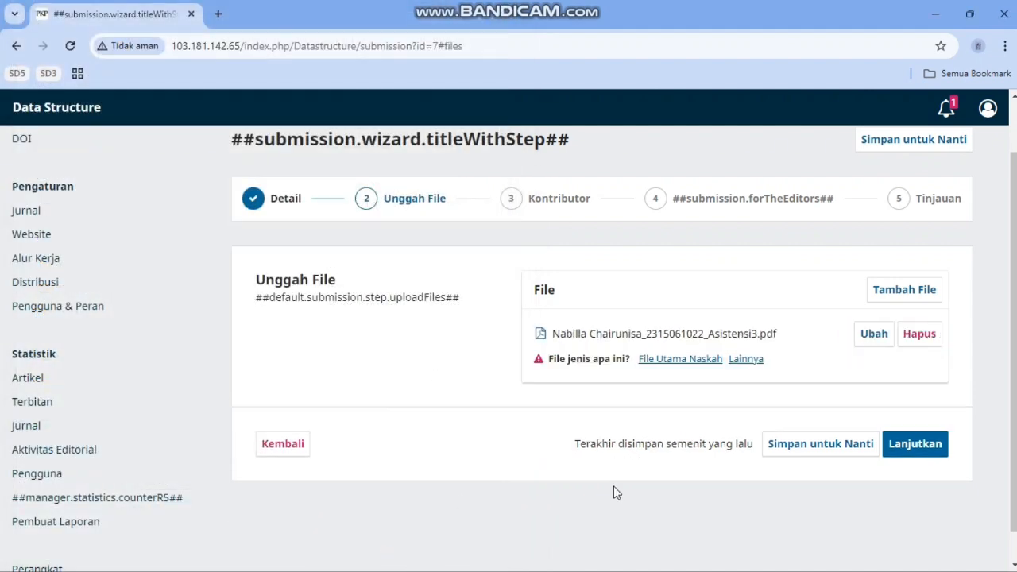
{"action": "left_click", "coordinate": [698, 360]}
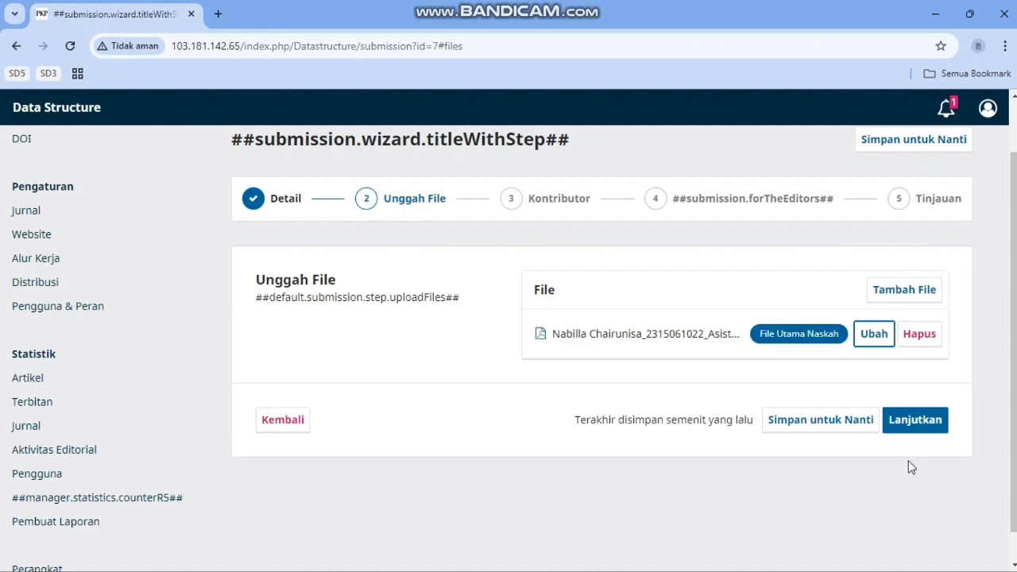
{"action": "left_click", "coordinate": [919, 420]}
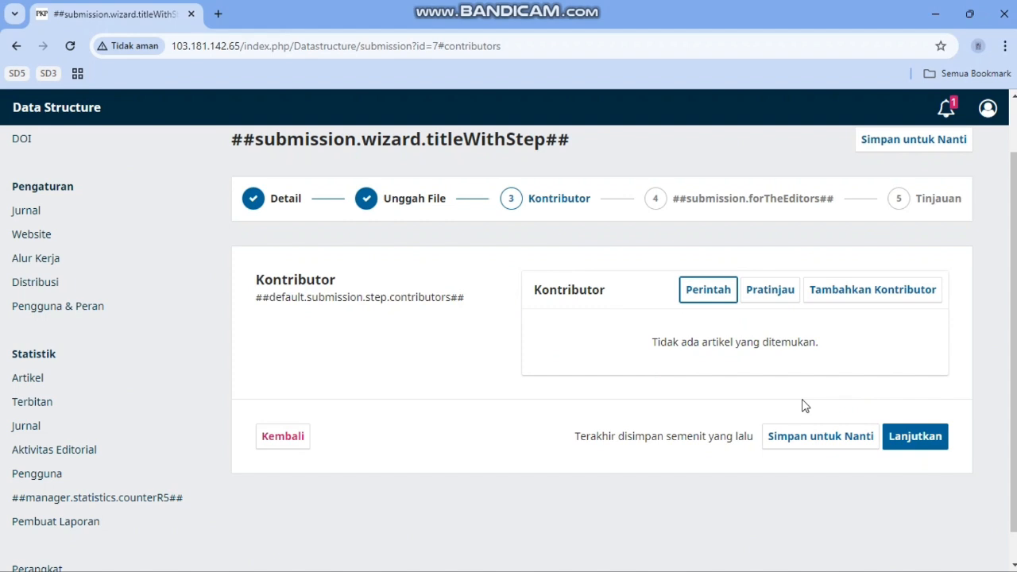
Step: Add a contributor, entering their first name, last name and preferred public name
{"action": "left_click", "coordinate": [879, 291]}
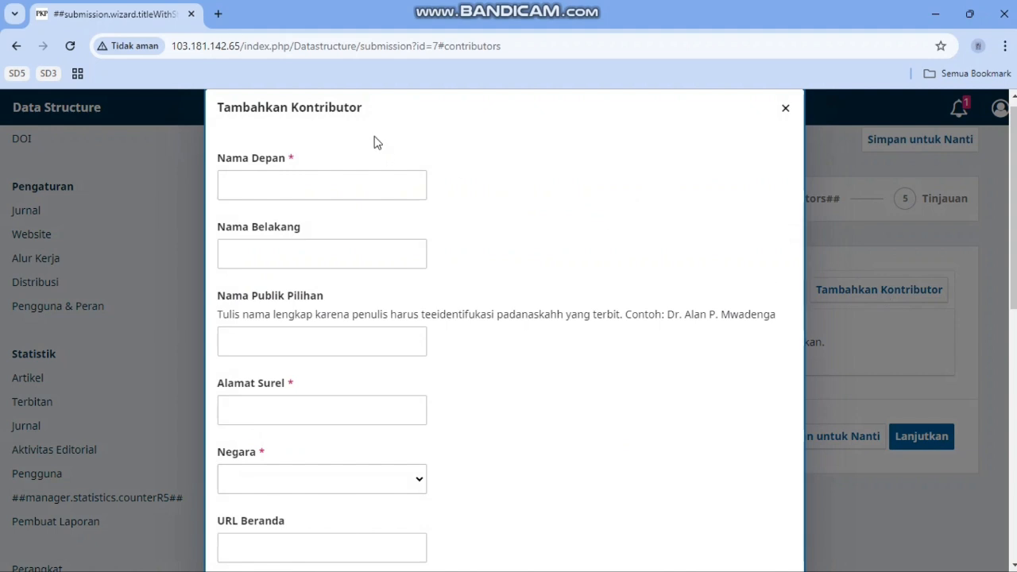
{"action": "left_click", "coordinate": [337, 189]}
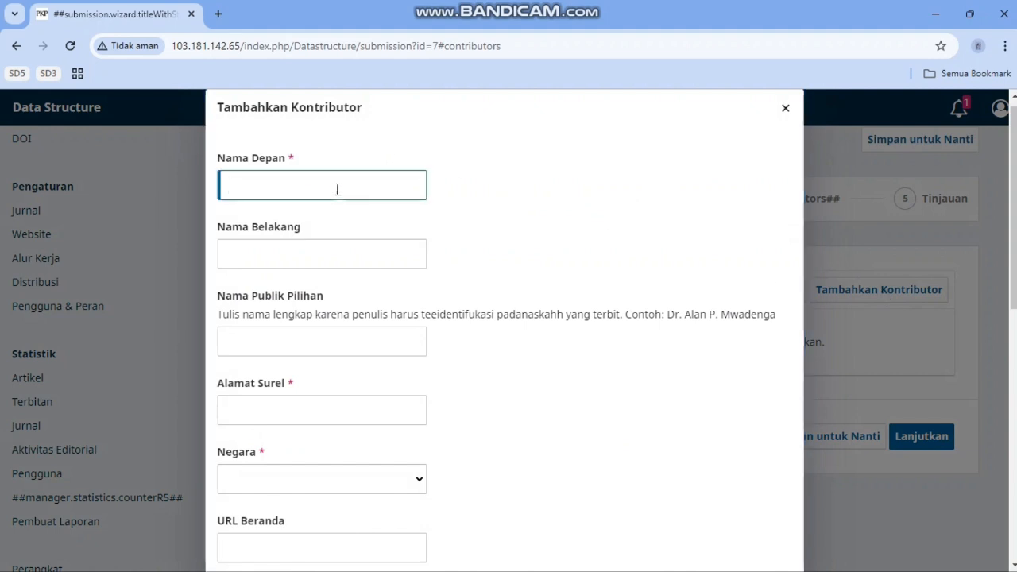
{"action": "left_click", "coordinate": [306, 259]}
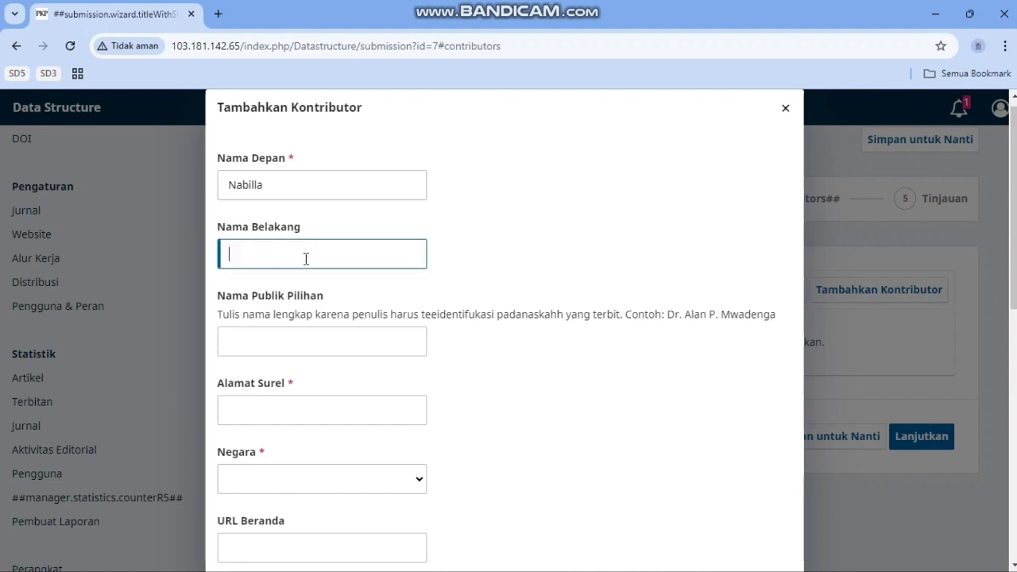
{"action": "left_click", "coordinate": [310, 350]}
{"action": "type", "text": "NAB"}
{"action": "key", "text": "BackSpace"}
{"action": "key", "text": "BackSpace"}
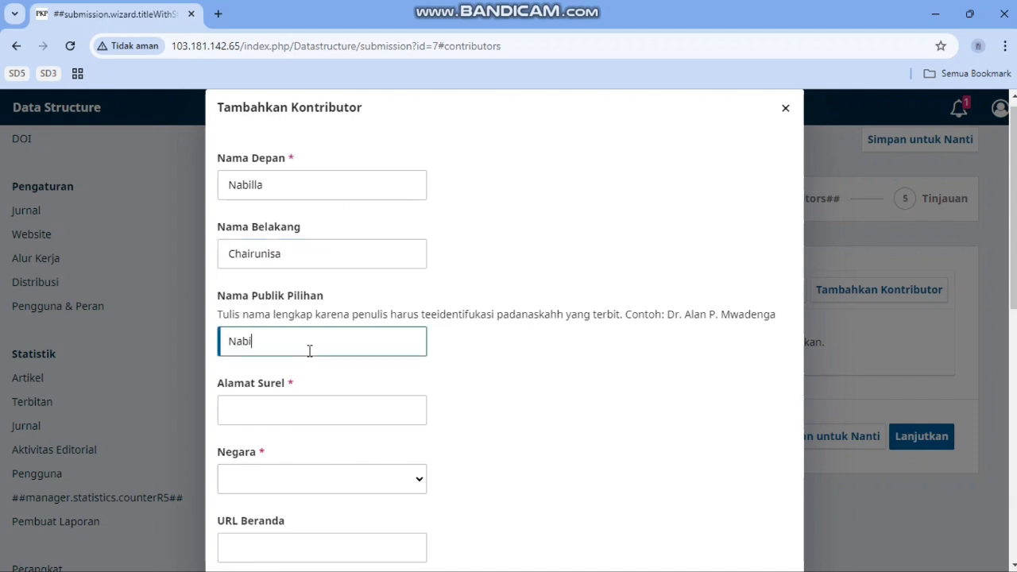
Step: Fill in the contributor's e-mail, set the country to Indonesia, and save the contributor
{"action": "left_click", "coordinate": [275, 402]}
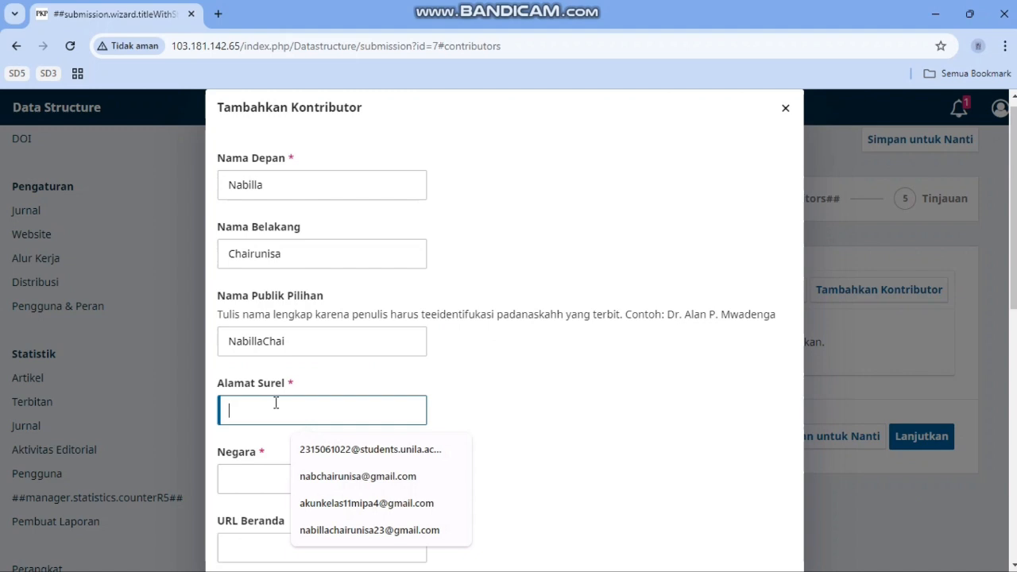
{"action": "left_click", "coordinate": [310, 476]}
{"action": "scroll", "coordinate": [476, 383], "scroll_direction": "down", "scroll_amount": 2}
{"action": "left_click", "coordinate": [415, 302]}
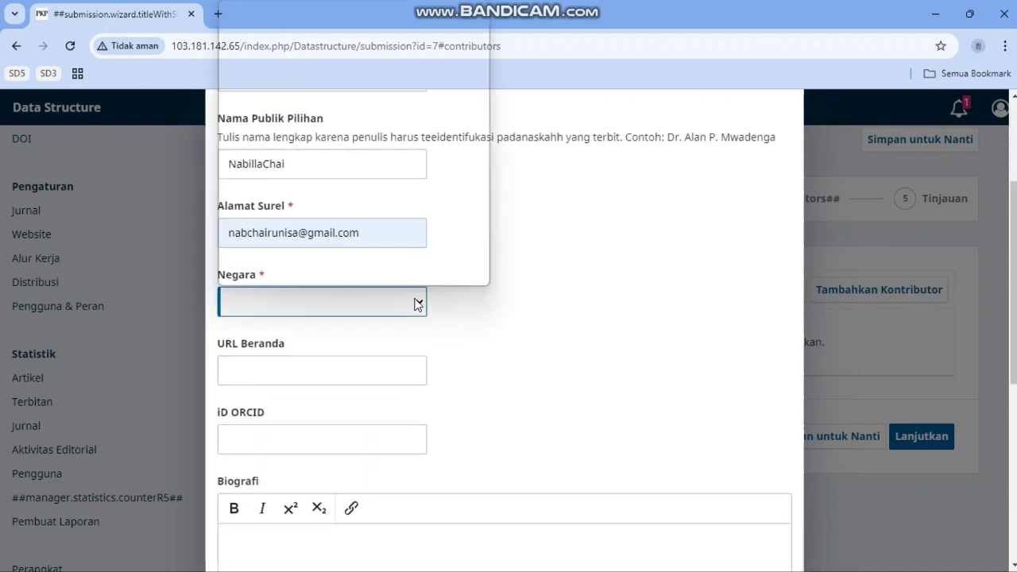
{"action": "scroll", "coordinate": [402, 224], "scroll_direction": "down", "scroll_amount": 10}
{"action": "scroll", "coordinate": [401, 224], "scroll_direction": "down", "scroll_amount": 8}
{"action": "left_click", "coordinate": [367, 141]}
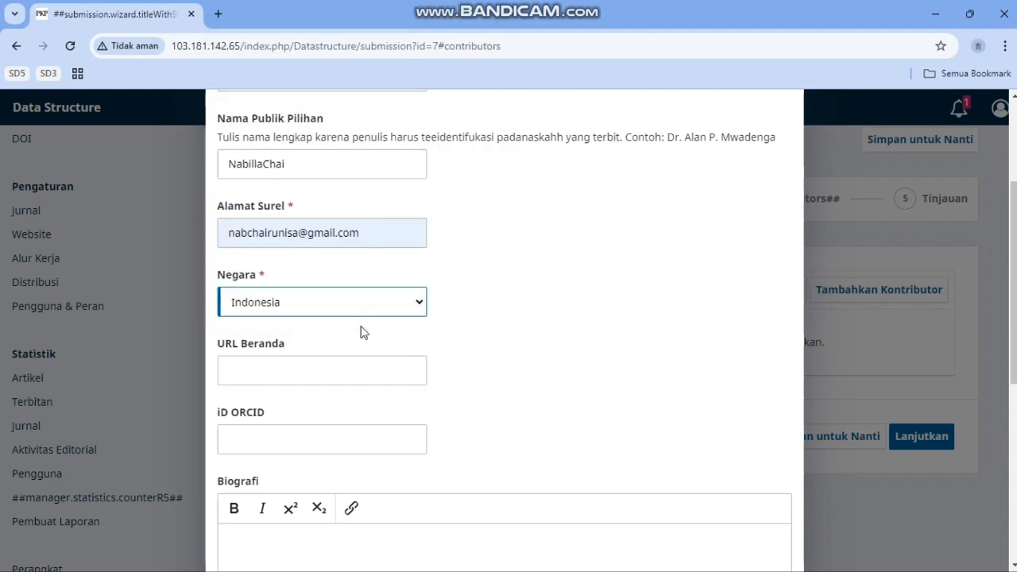
{"action": "scroll", "coordinate": [450, 421], "scroll_direction": "down", "scroll_amount": 5}
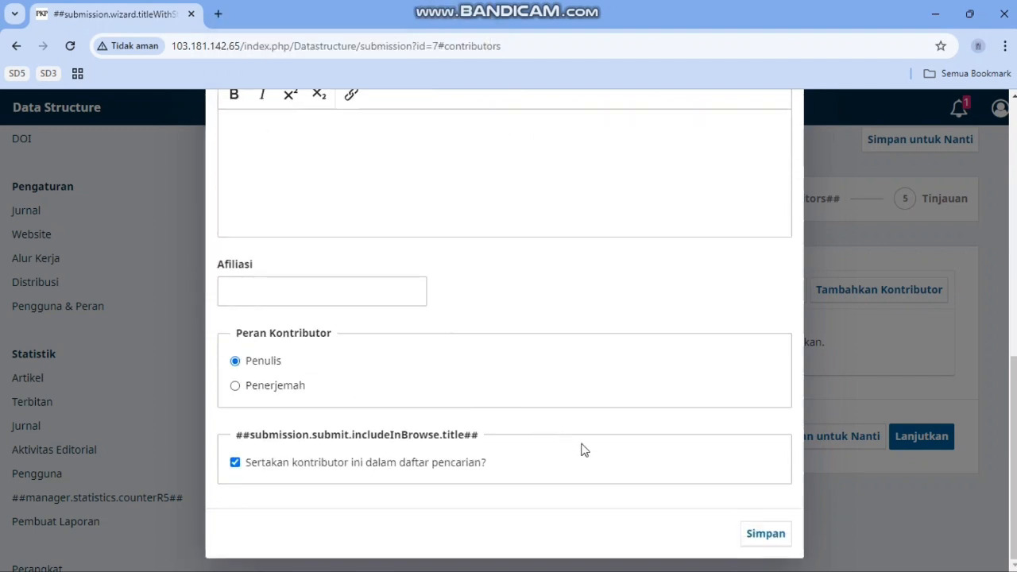
{"action": "left_click", "coordinate": [766, 531]}
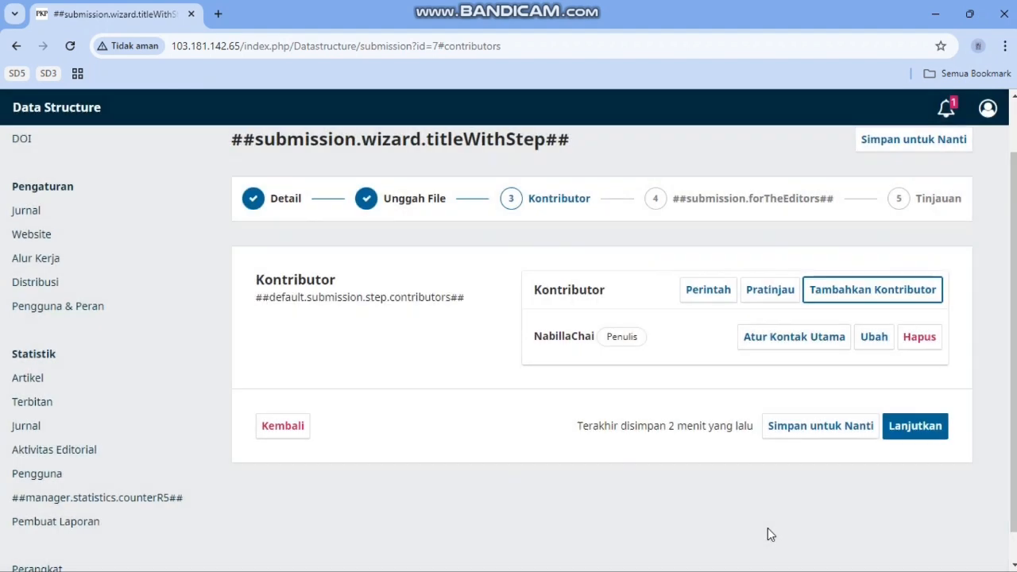
Step: Advance to the Tinjauan review step and submit the Sorting manuscript, confirming Serahkan
{"action": "left_click", "coordinate": [916, 426]}
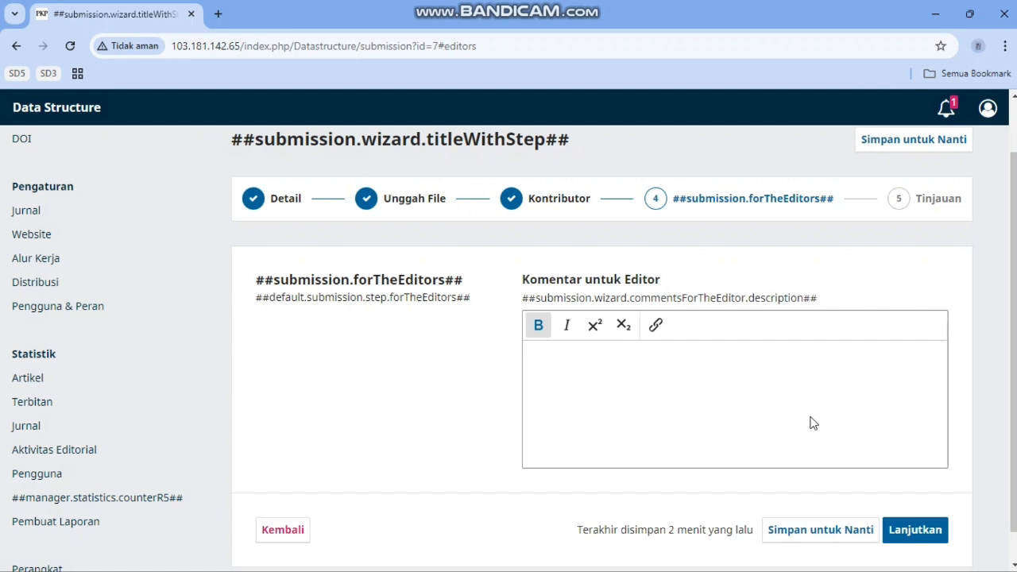
{"action": "left_click", "coordinate": [918, 529]}
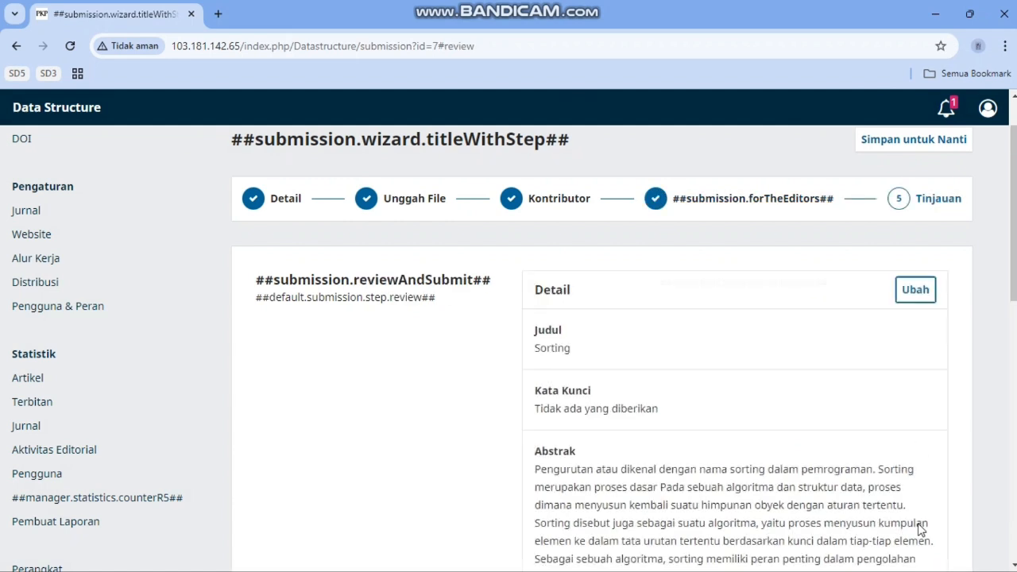
{"action": "scroll", "coordinate": [875, 422], "scroll_direction": "down", "scroll_amount": 6}
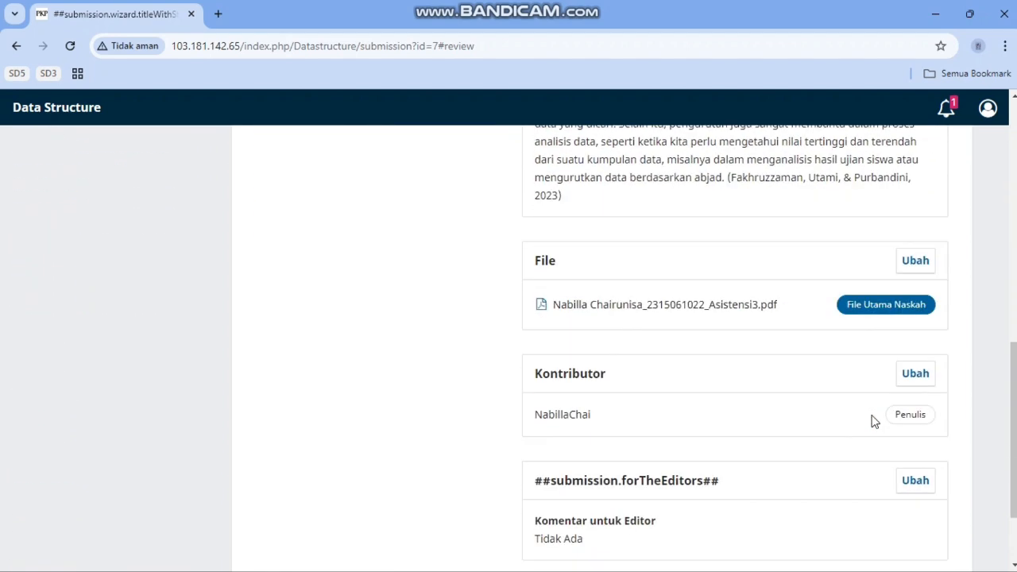
{"action": "scroll", "coordinate": [875, 421], "scroll_direction": "down", "scroll_amount": 2}
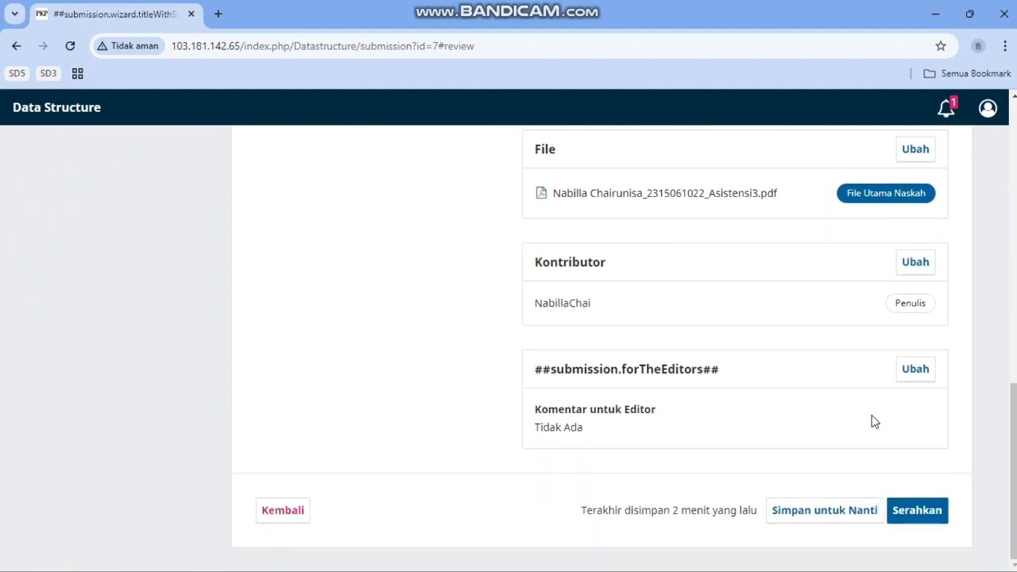
{"action": "left_click", "coordinate": [926, 515]}
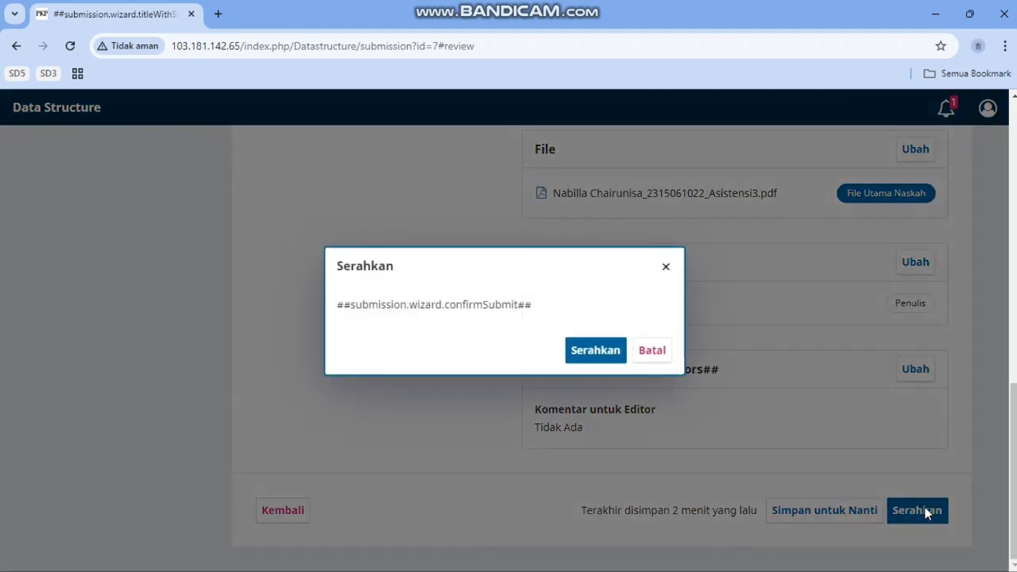
{"action": "left_click", "coordinate": [596, 350]}
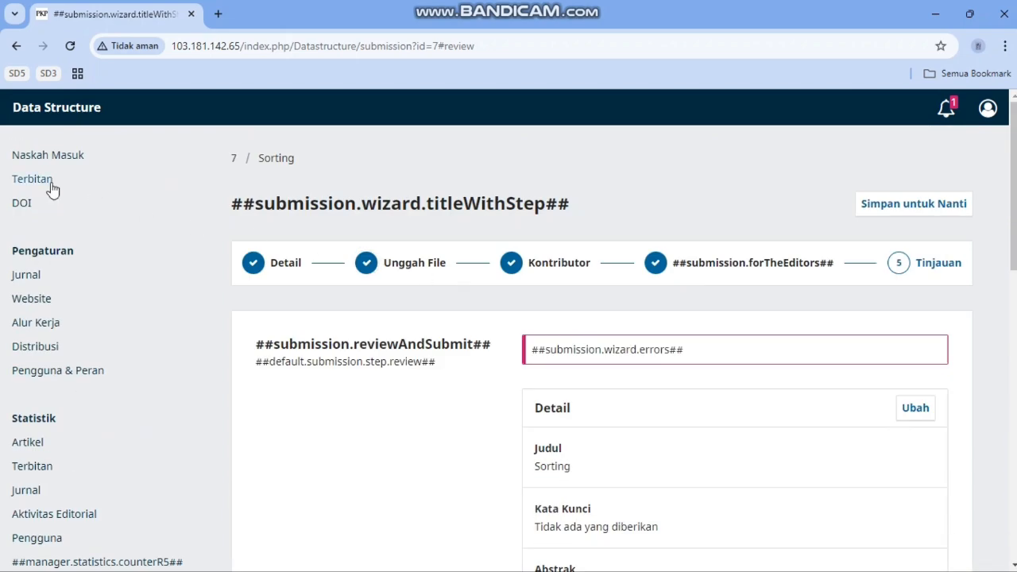
Step: Create a new issue with Volume 1, Nomor 2, Tahun 2024 and title 'Sorting'
{"action": "left_click", "coordinate": [48, 186]}
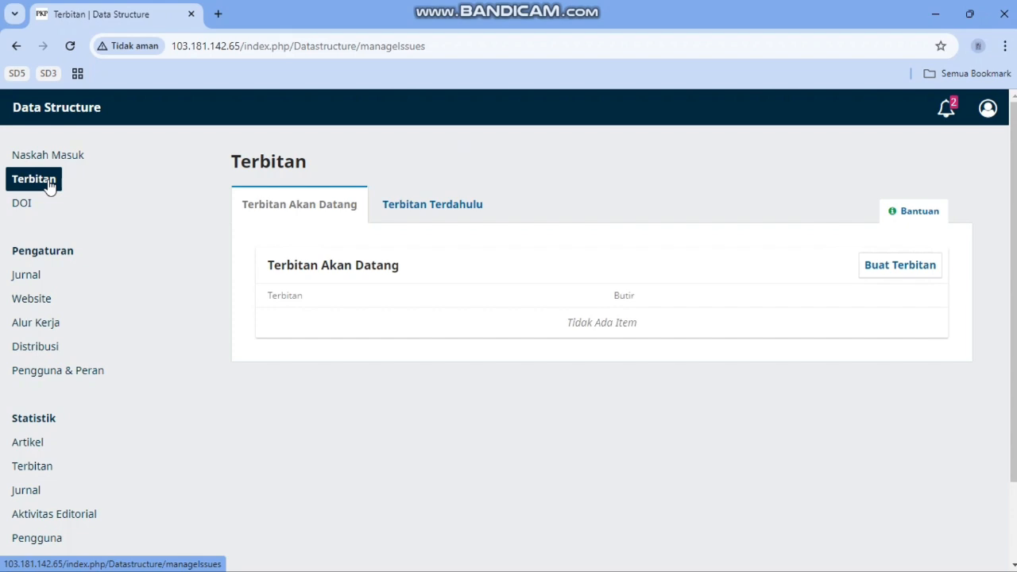
{"action": "left_click", "coordinate": [875, 280]}
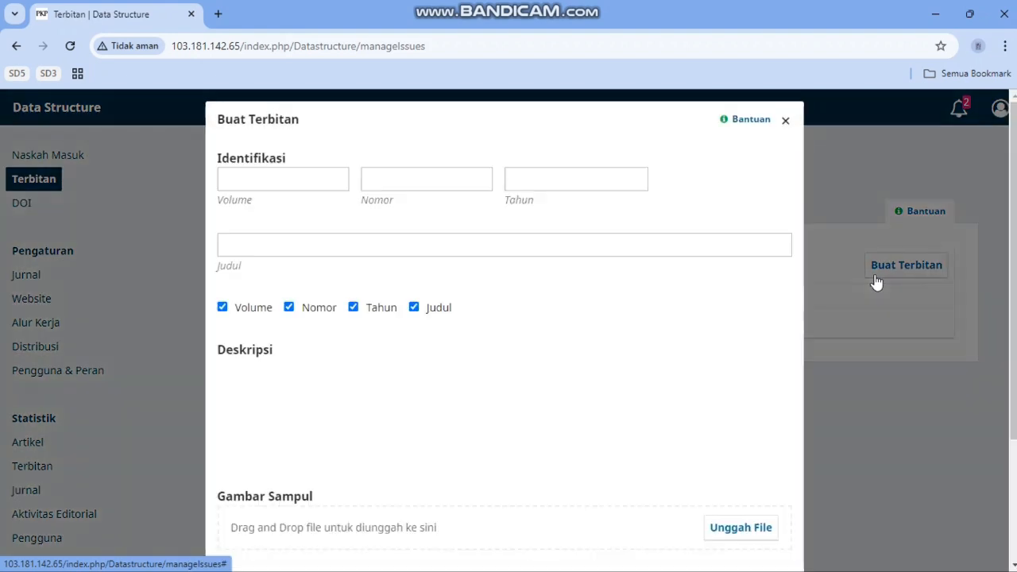
{"action": "left_click", "coordinate": [318, 173]}
{"action": "type", "text": "1"}
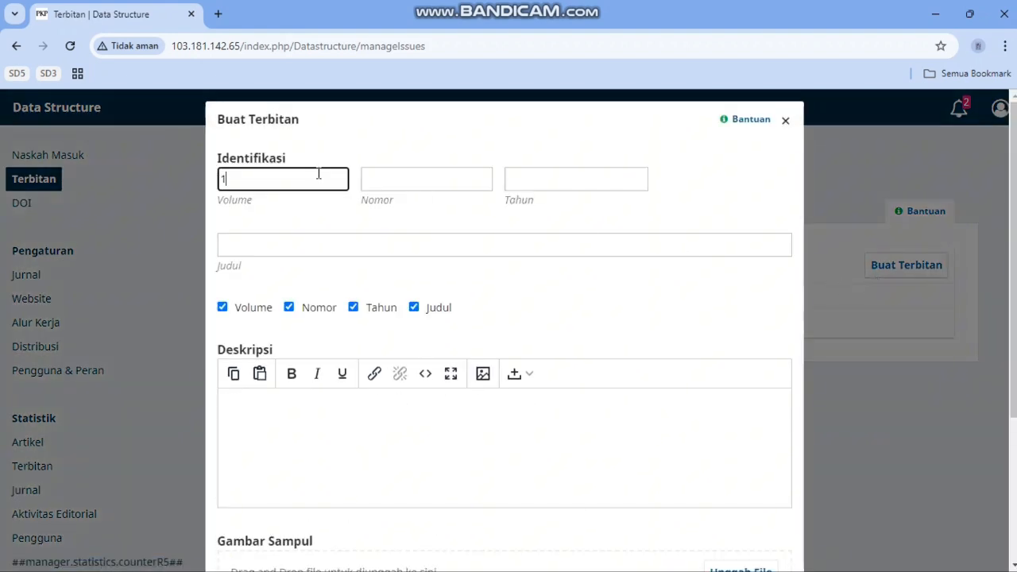
{"action": "left_click", "coordinate": [429, 181]}
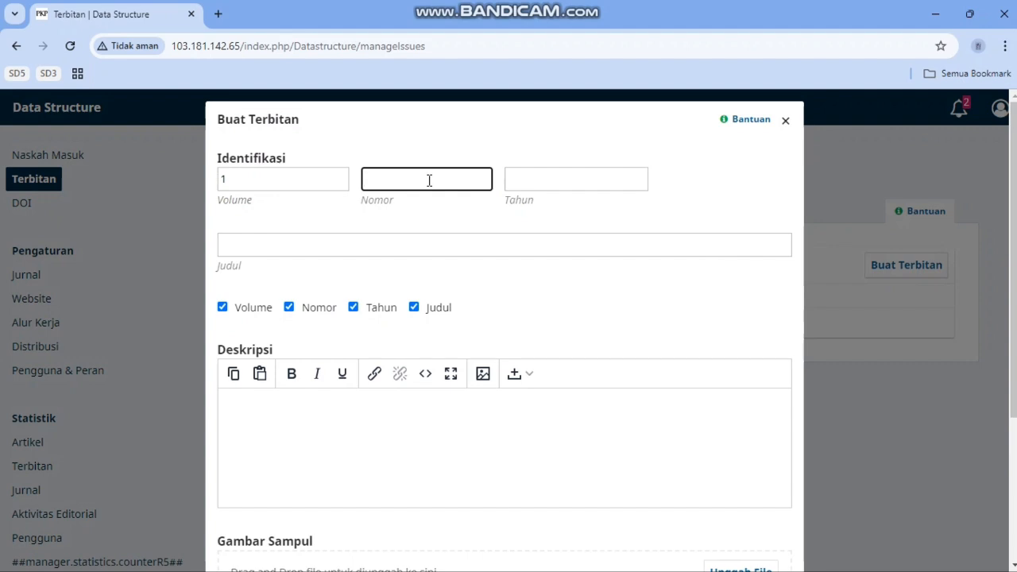
{"action": "type", "text": "2"}
{"action": "left_click", "coordinate": [552, 181]}
{"action": "type", "text": "2024"}
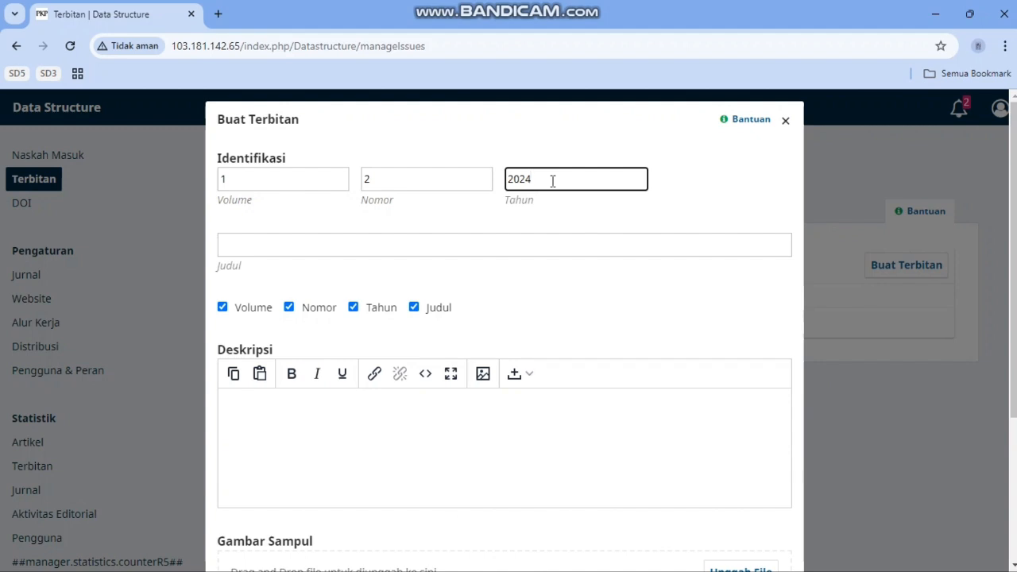
{"action": "left_click", "coordinate": [446, 241]}
{"action": "type", "text": "S"}
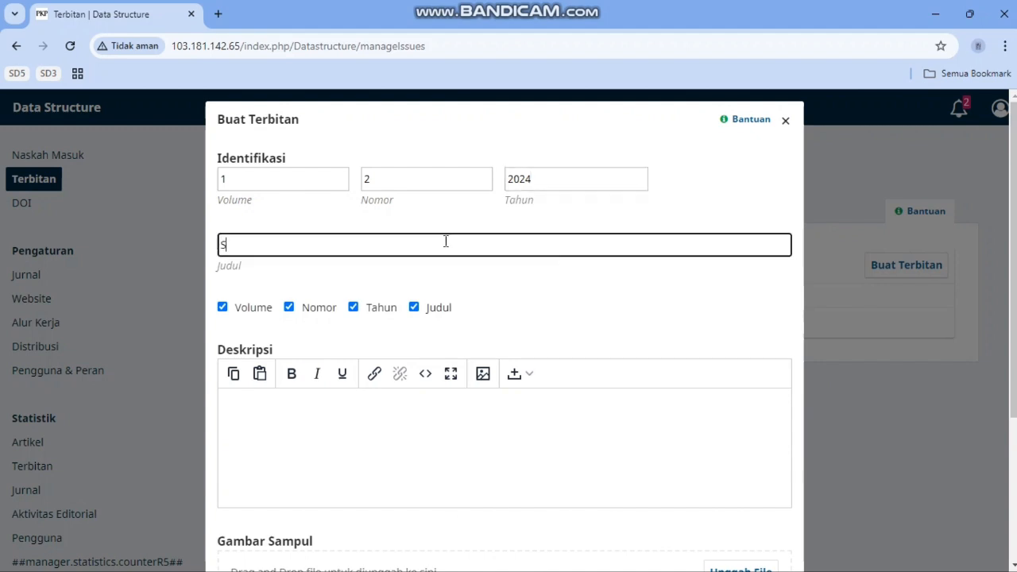
{"action": "type", "text": "orting"}
{"action": "scroll", "coordinate": [475, 318], "scroll_direction": "down", "scroll_amount": 3}
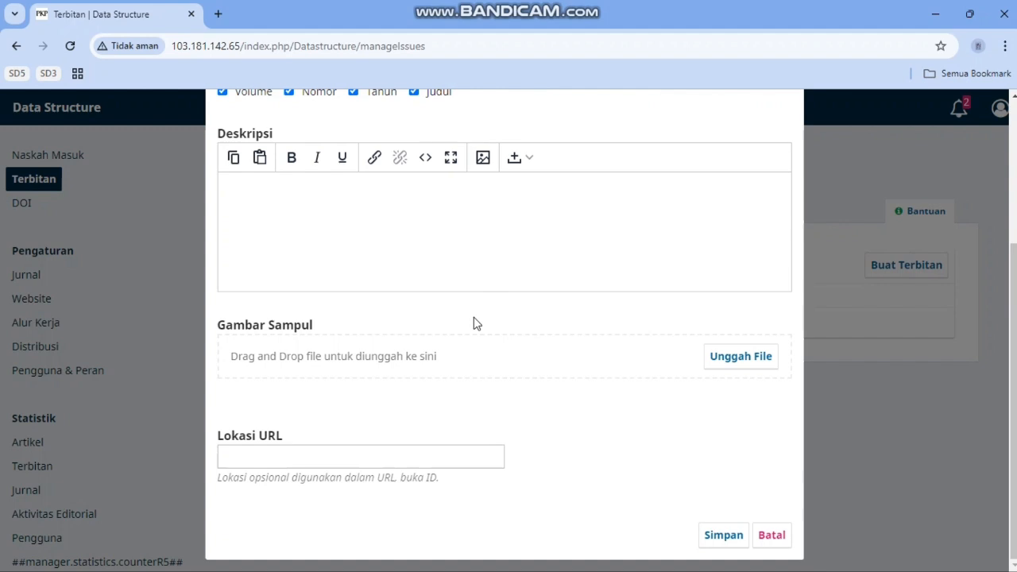
{"action": "left_click", "coordinate": [724, 535]}
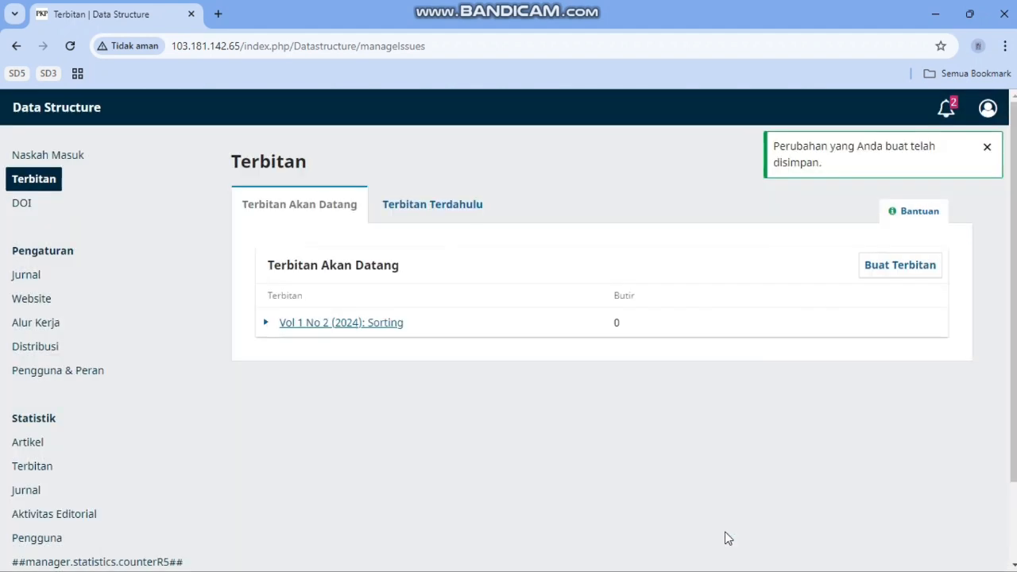
Step: Accept the Sorting submission without review (Terima dan Lewati Review)
{"action": "left_click", "coordinate": [70, 159]}
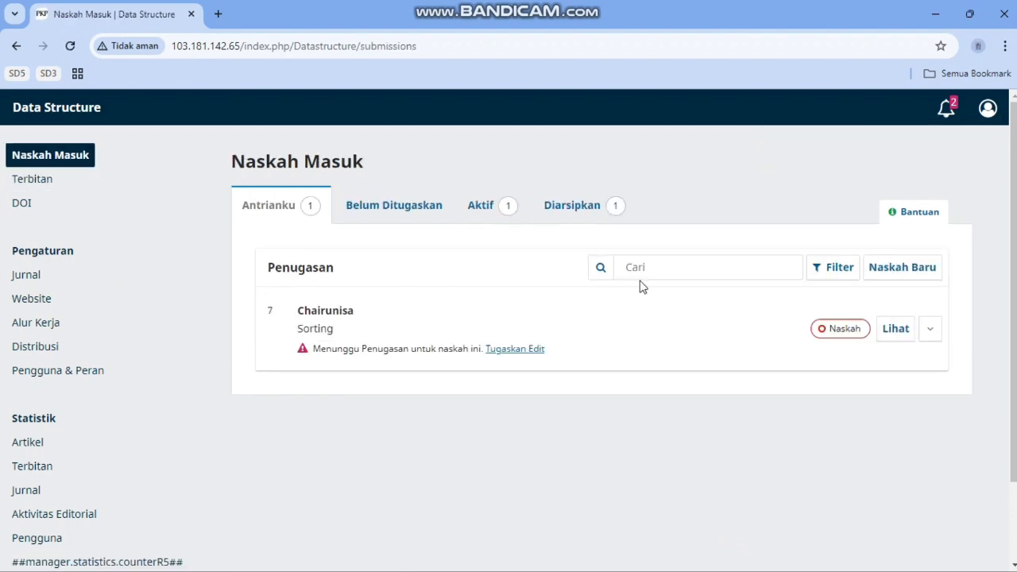
{"action": "left_click", "coordinate": [898, 328]}
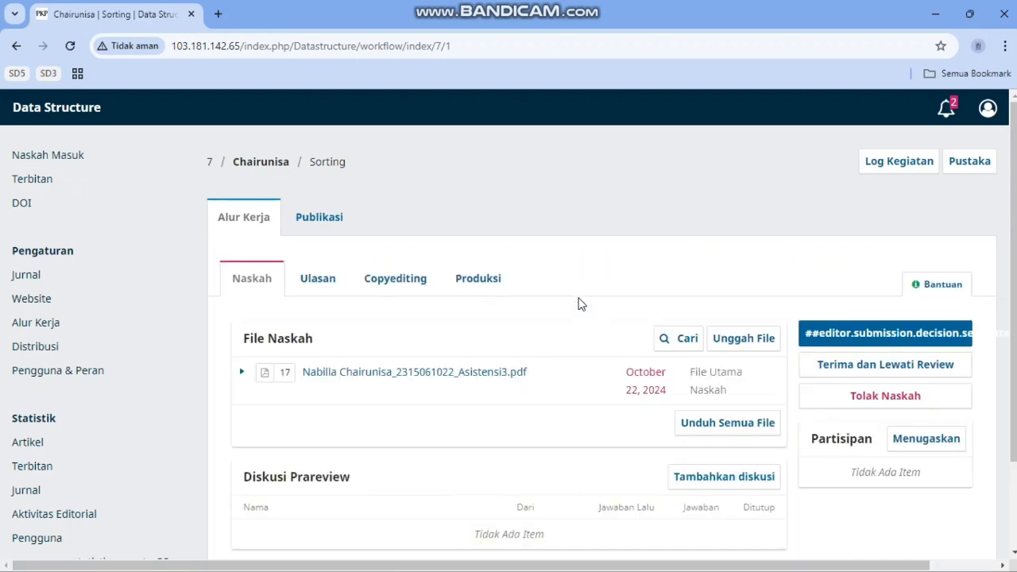
{"action": "left_click", "coordinate": [844, 365]}
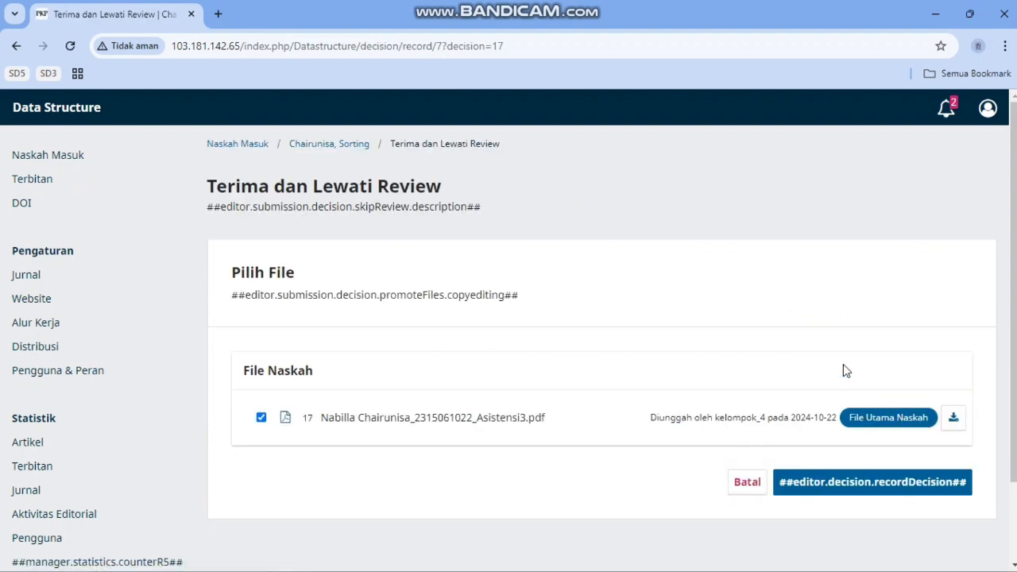
{"action": "left_click", "coordinate": [882, 486]}
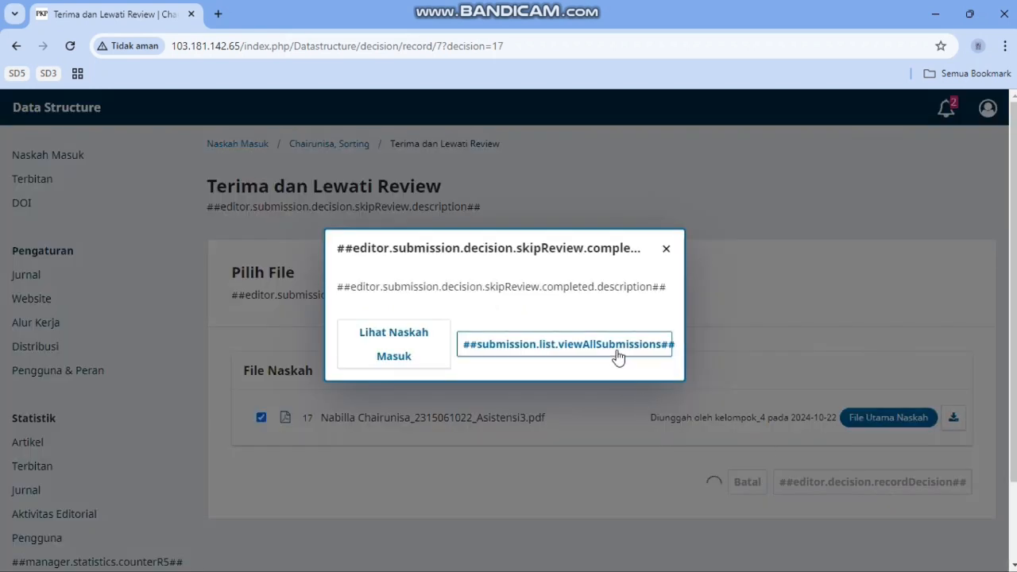
{"action": "left_click", "coordinate": [616, 358]}
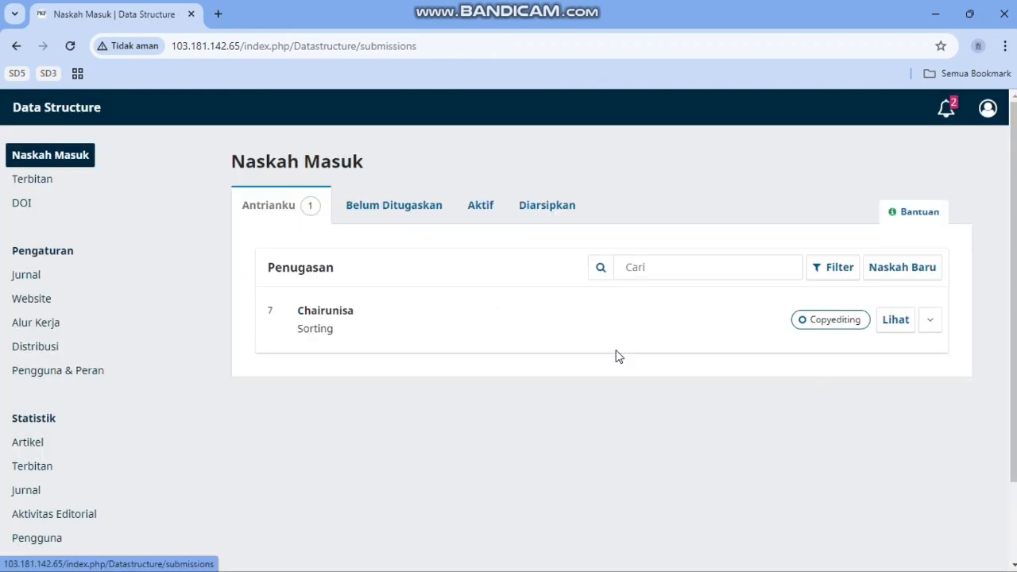
Step: Send the Sorting submission to production (Kirim Ke Bagian Produksi)
{"action": "left_click", "coordinate": [895, 320]}
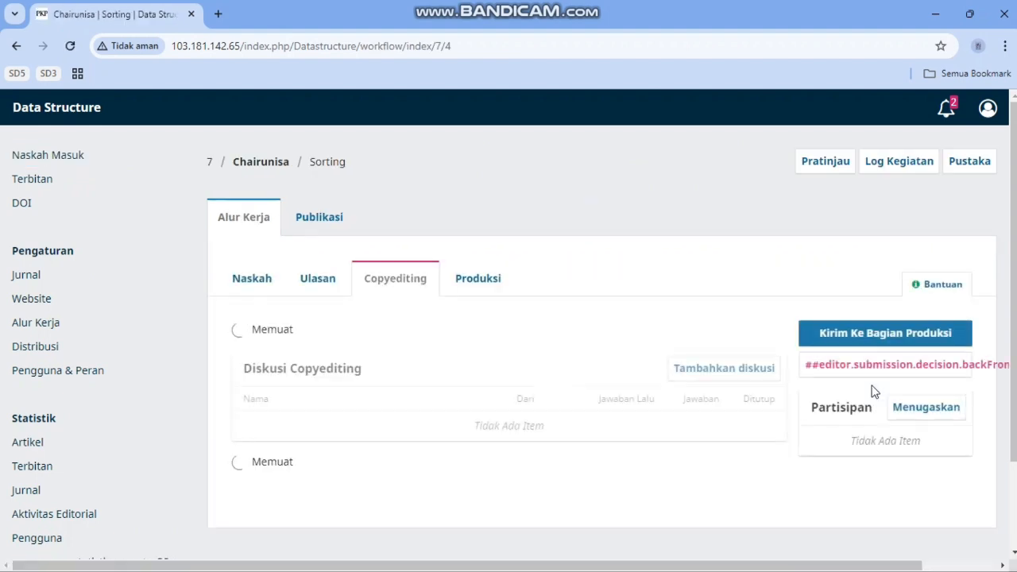
{"action": "left_click", "coordinate": [865, 333]}
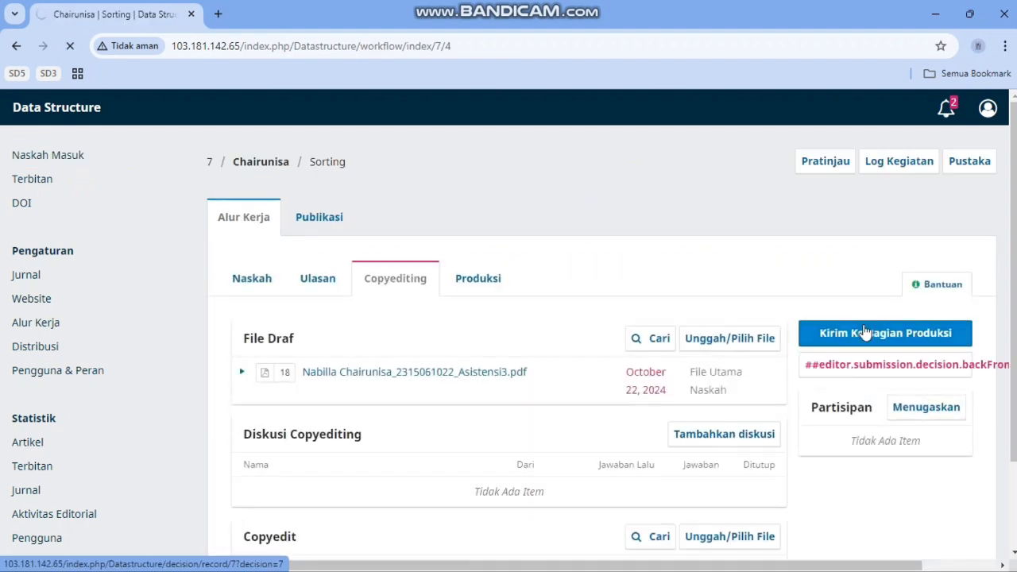
{"action": "scroll", "coordinate": [725, 359], "scroll_direction": "down", "scroll_amount": 1}
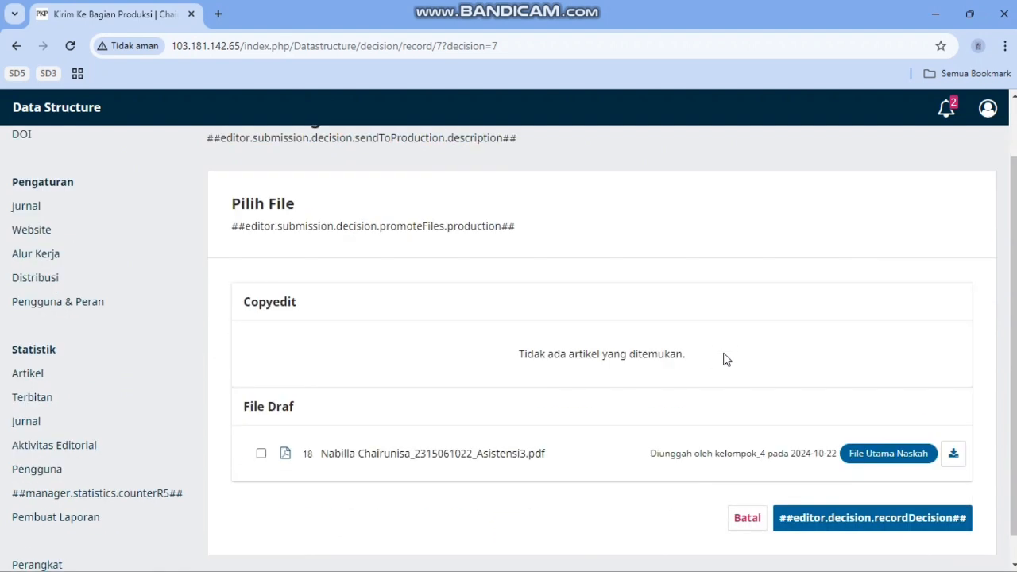
{"action": "left_click", "coordinate": [823, 524]}
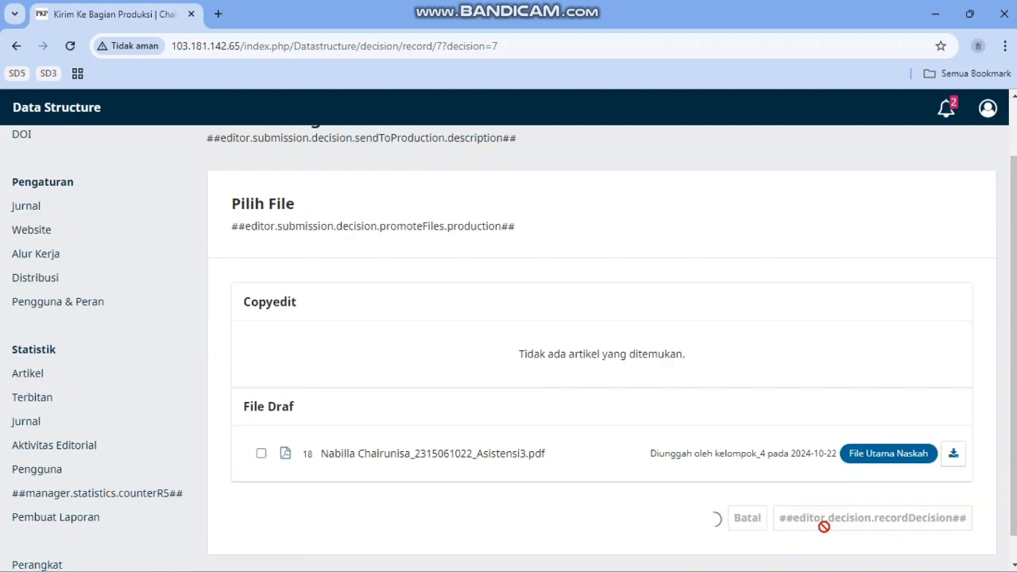
{"action": "left_click", "coordinate": [628, 347]}
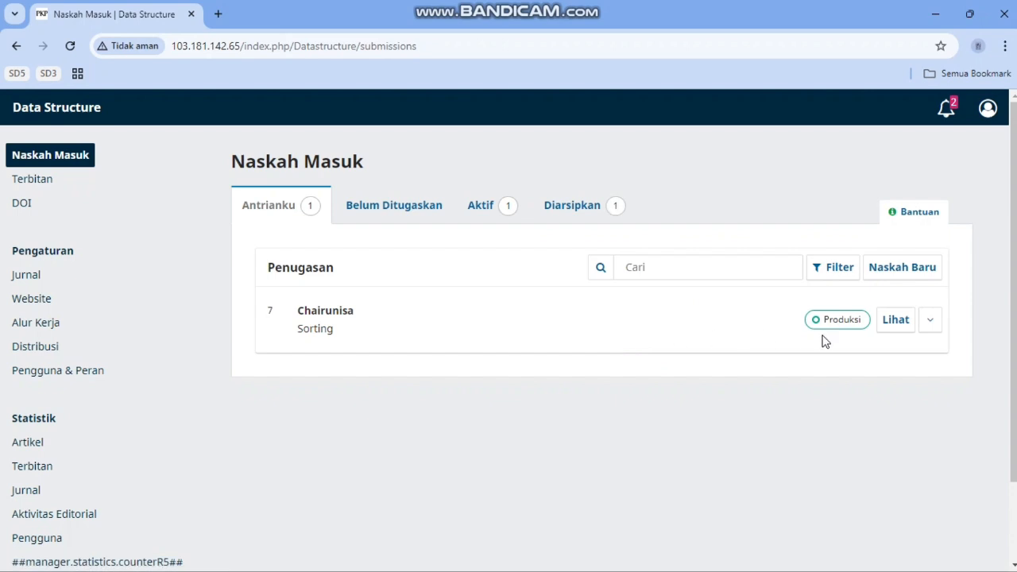
Step: Schedule the Sorting submission for publication in issue Vol 1 No 2 (2024): Sorting
{"action": "left_click", "coordinate": [895, 325]}
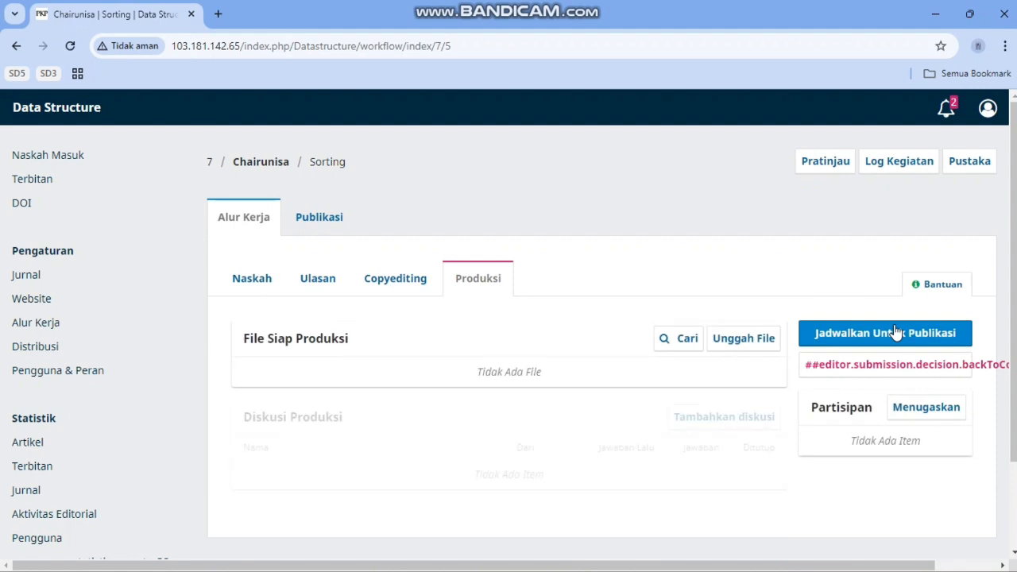
{"action": "left_click", "coordinate": [876, 339]}
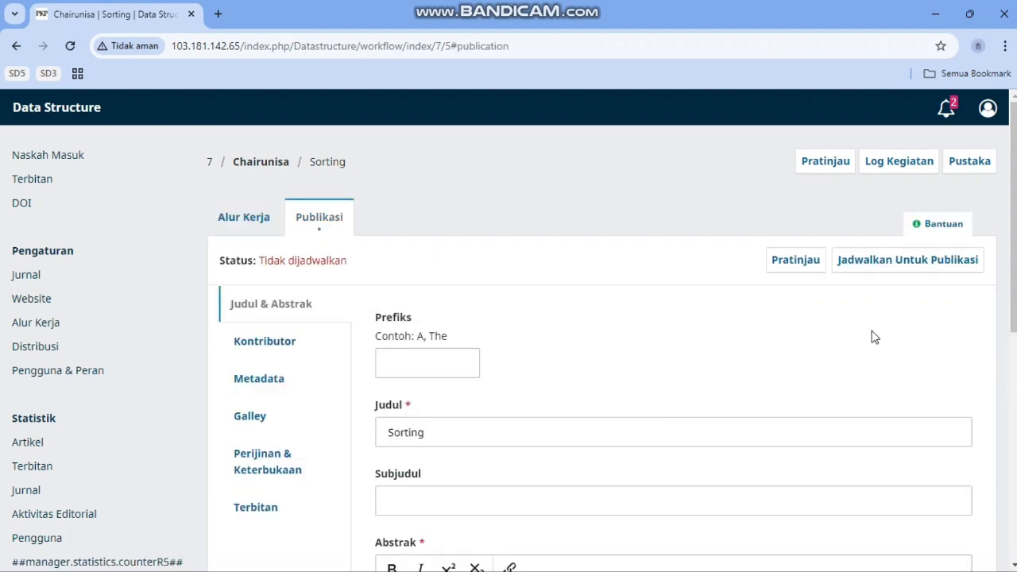
{"action": "left_click", "coordinate": [883, 265]}
{"action": "left_click", "coordinate": [440, 195]}
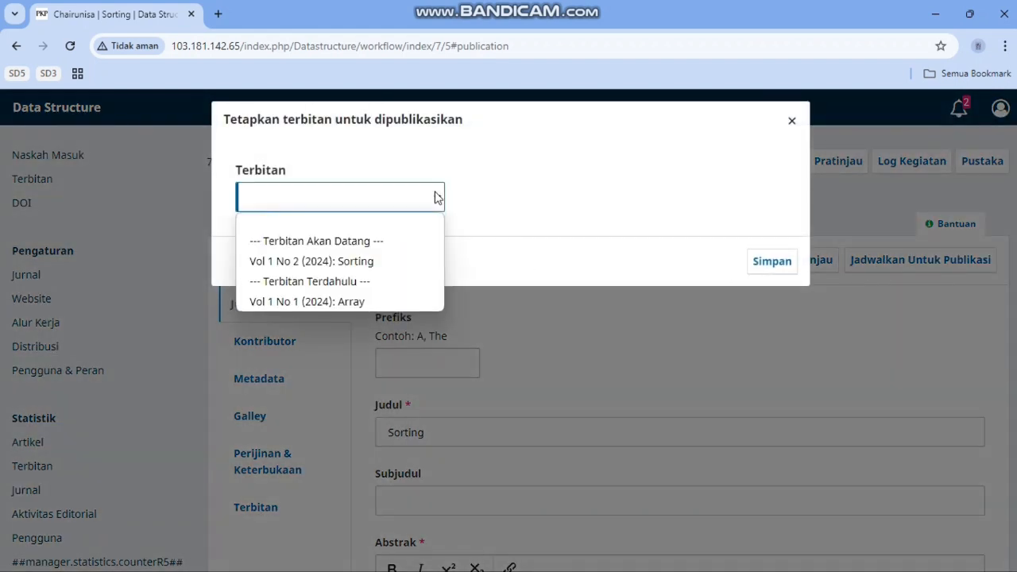
{"action": "left_click", "coordinate": [358, 262]}
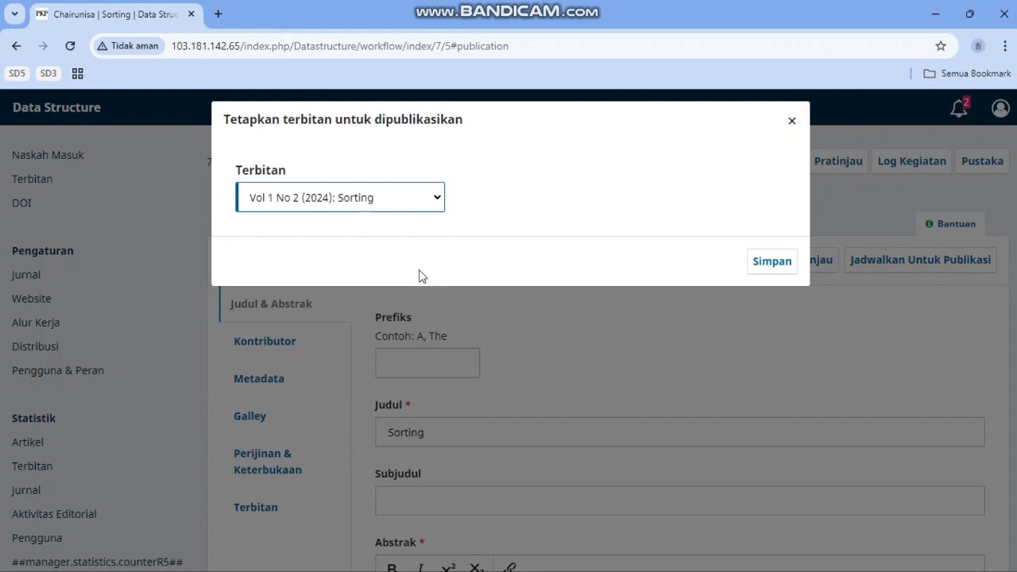
{"action": "left_click", "coordinate": [775, 266]}
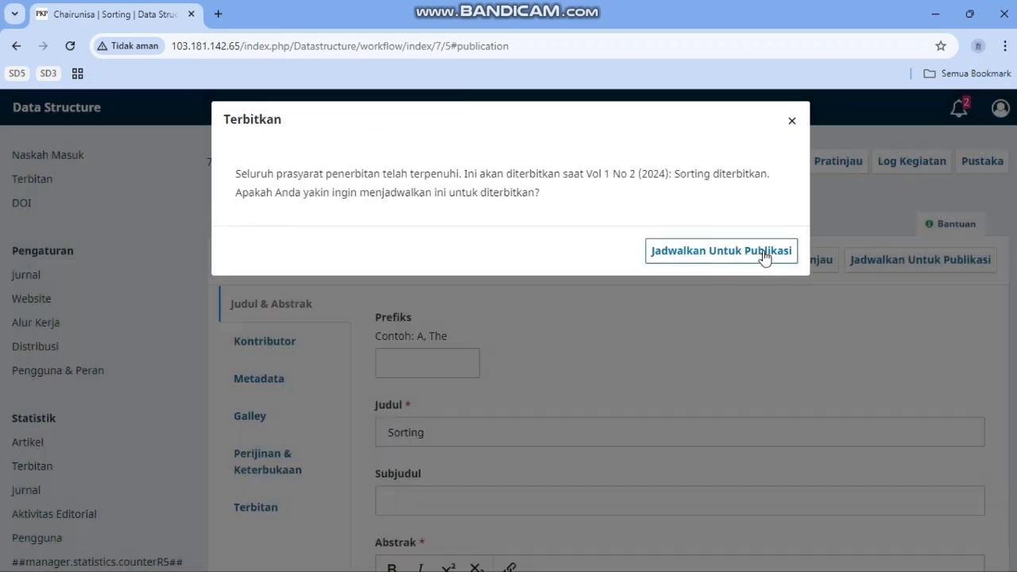
{"action": "left_click", "coordinate": [764, 256]}
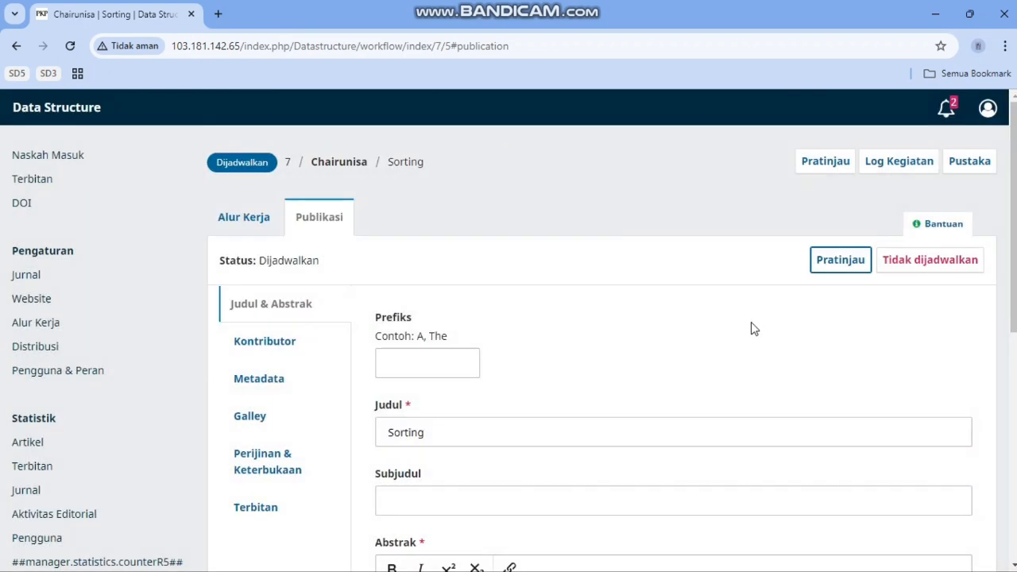
Step: Add an uploaded PDF issue galley labelled 'Sorting' to Vol 1 No 2 (2024)
{"action": "left_click", "coordinate": [32, 179]}
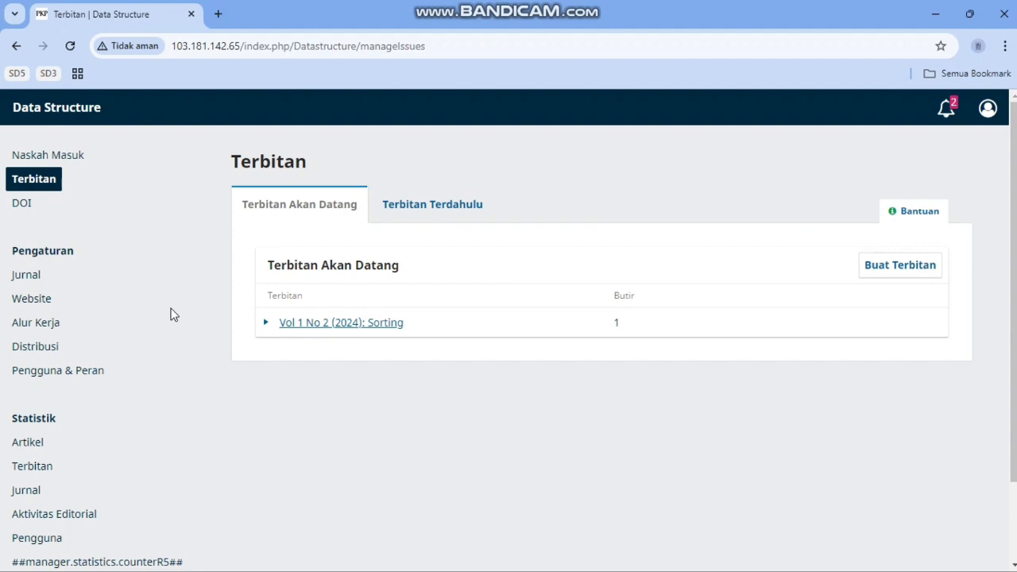
{"action": "left_click", "coordinate": [265, 324]}
{"action": "left_click", "coordinate": [291, 350]}
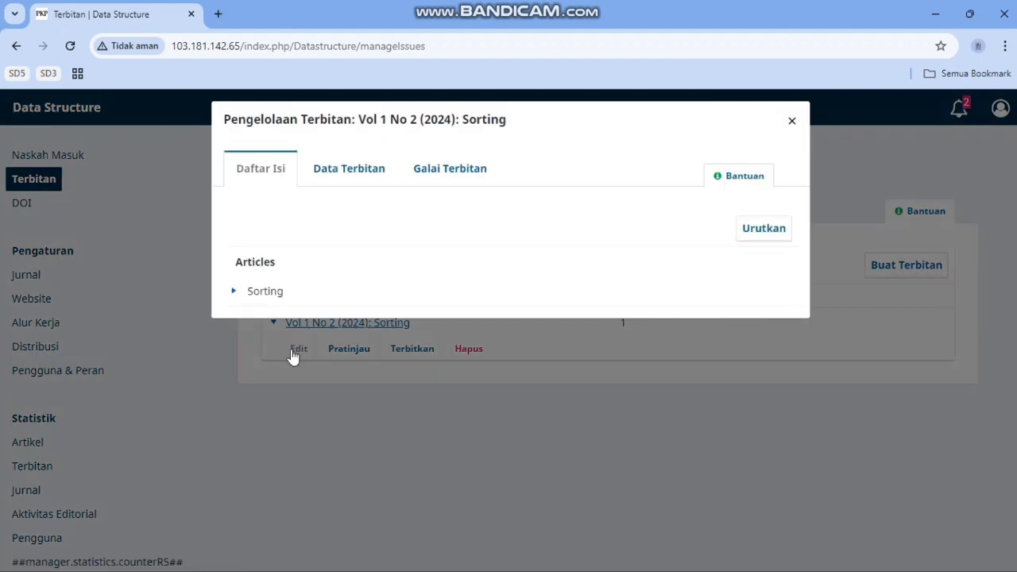
{"action": "left_click", "coordinate": [450, 174]}
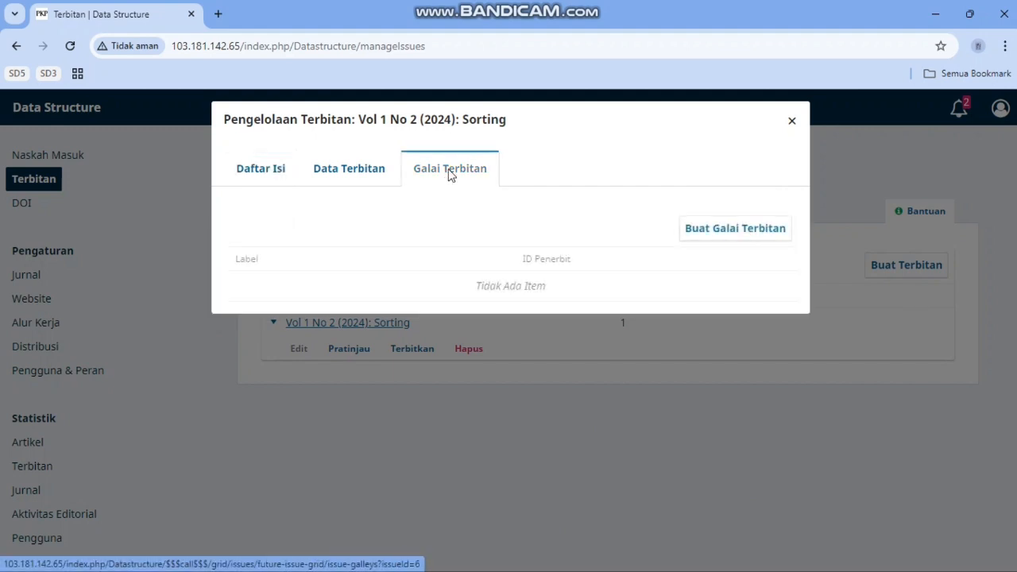
{"action": "left_click", "coordinate": [730, 232]}
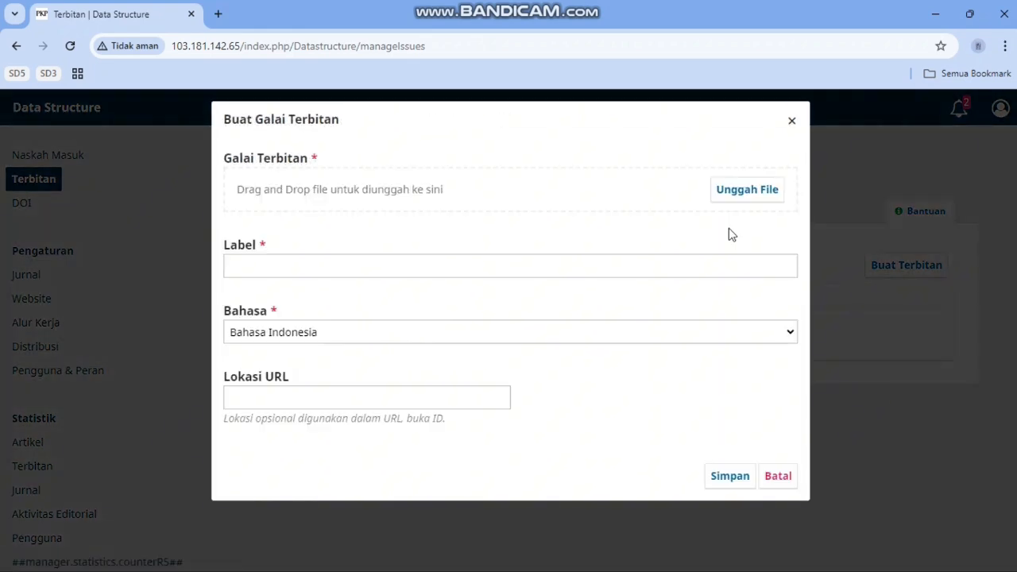
{"action": "left_click", "coordinate": [743, 199]}
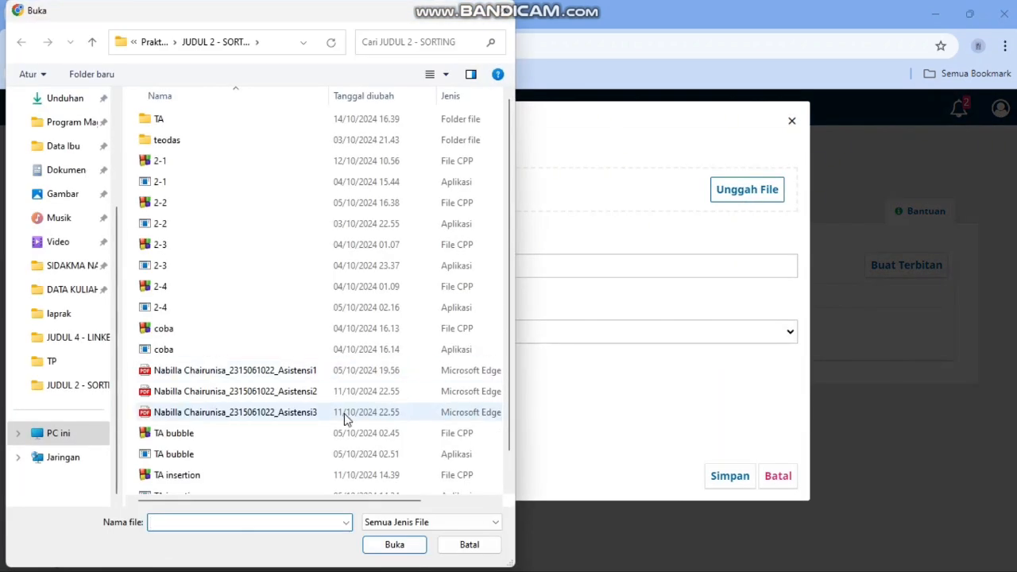
{"action": "left_click", "coordinate": [345, 413]}
{"action": "left_click", "coordinate": [398, 546]}
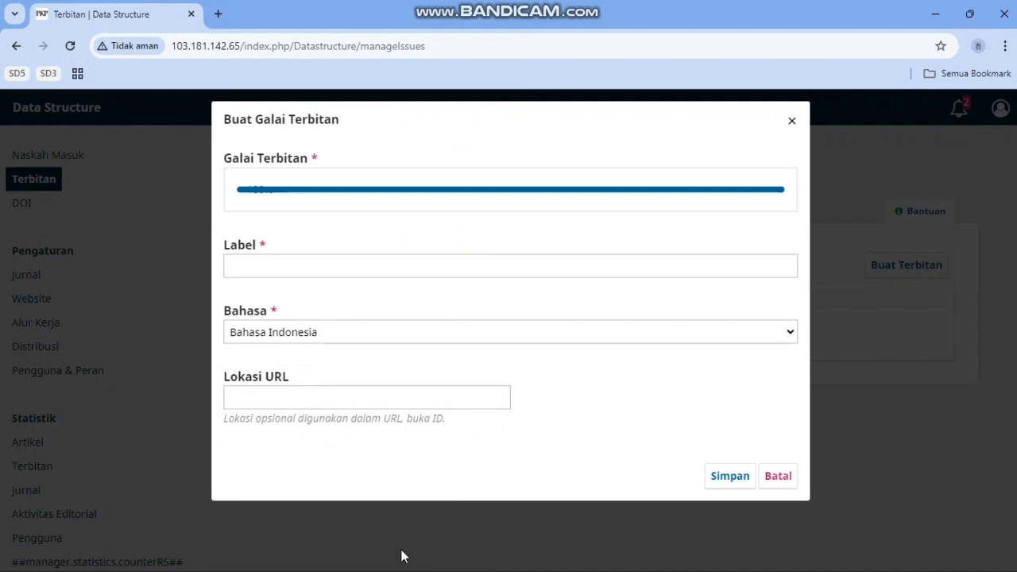
{"action": "left_click", "coordinate": [565, 265]}
{"action": "type", "text": "Sorting"}
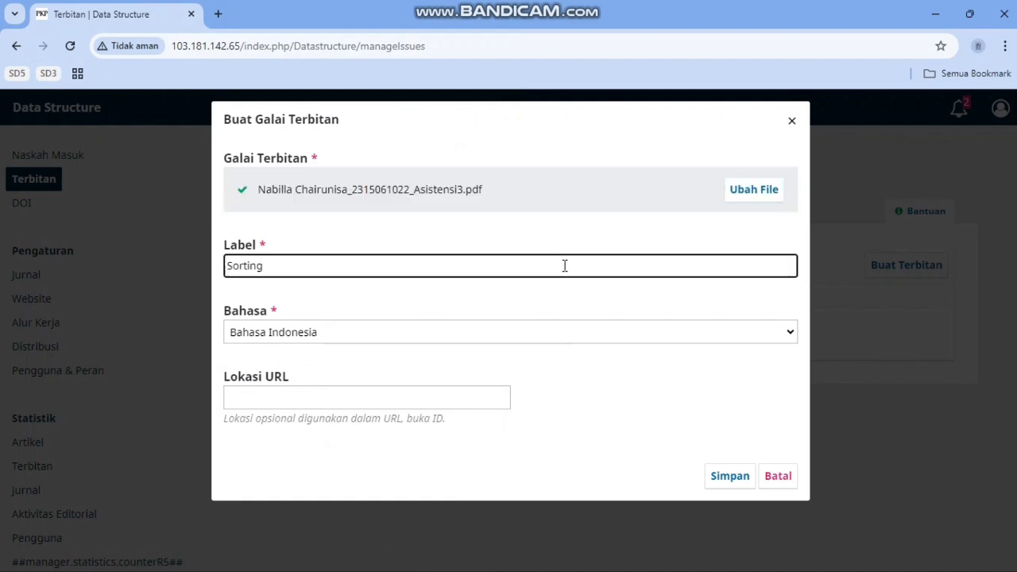
{"action": "left_click", "coordinate": [729, 477]}
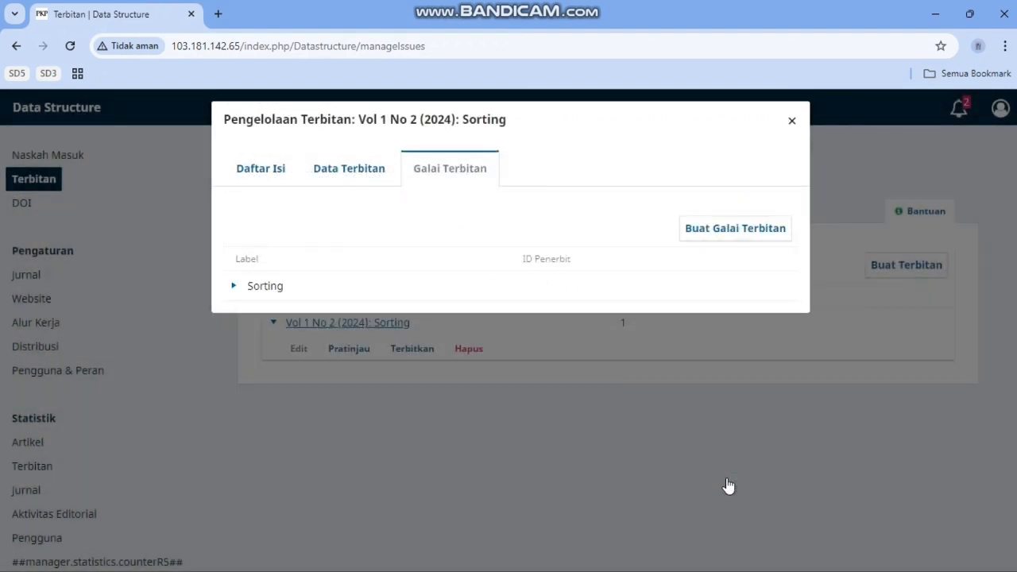
Step: Publish the Vol 1 No 2 (2024): Sorting issue
{"action": "left_click", "coordinate": [655, 433]}
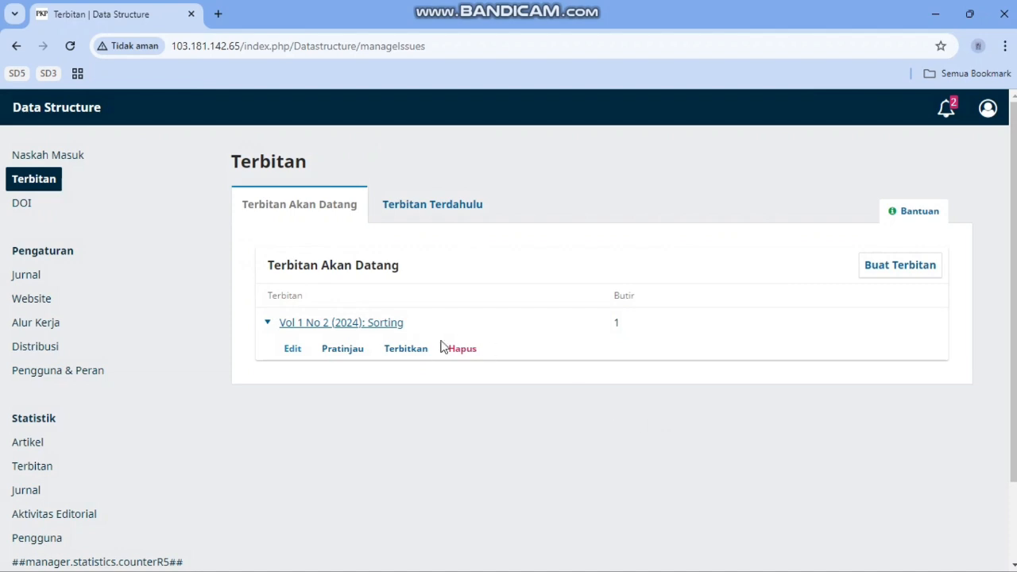
{"action": "left_click", "coordinate": [409, 348]}
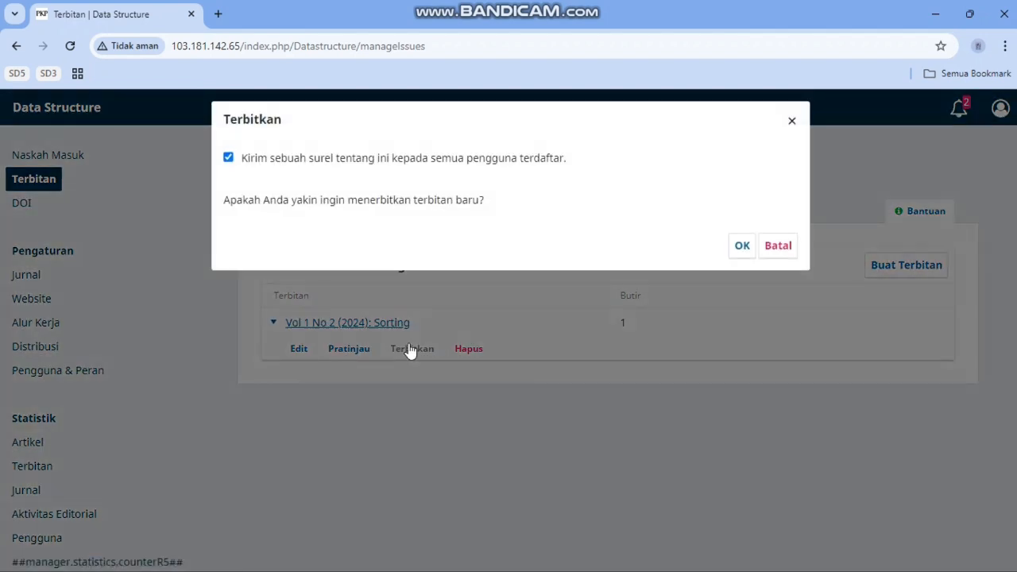
{"action": "left_click", "coordinate": [740, 248]}
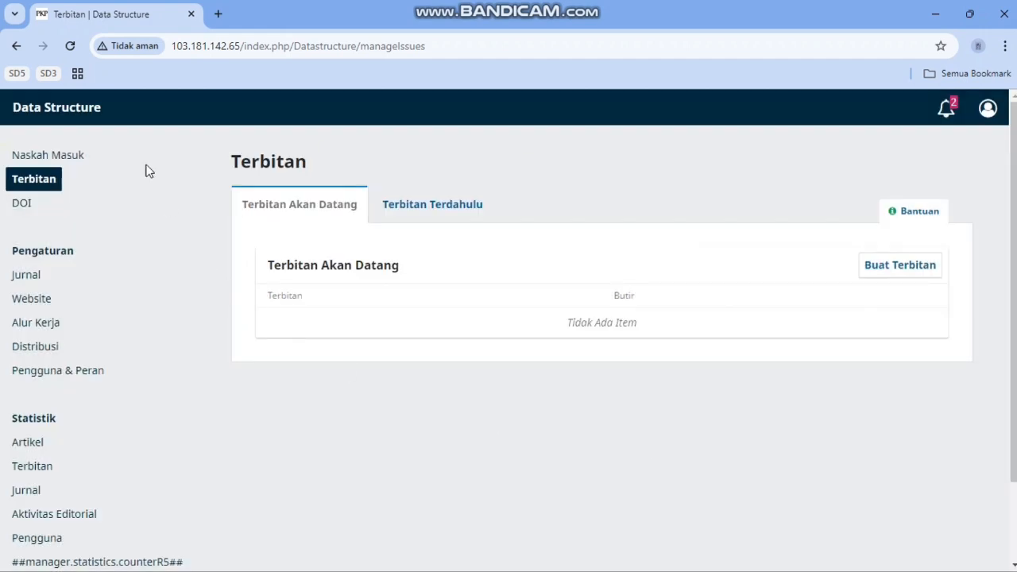
Step: Open the journal's public site and view the Sorting full-issue PDF
{"action": "left_click", "coordinate": [85, 116]}
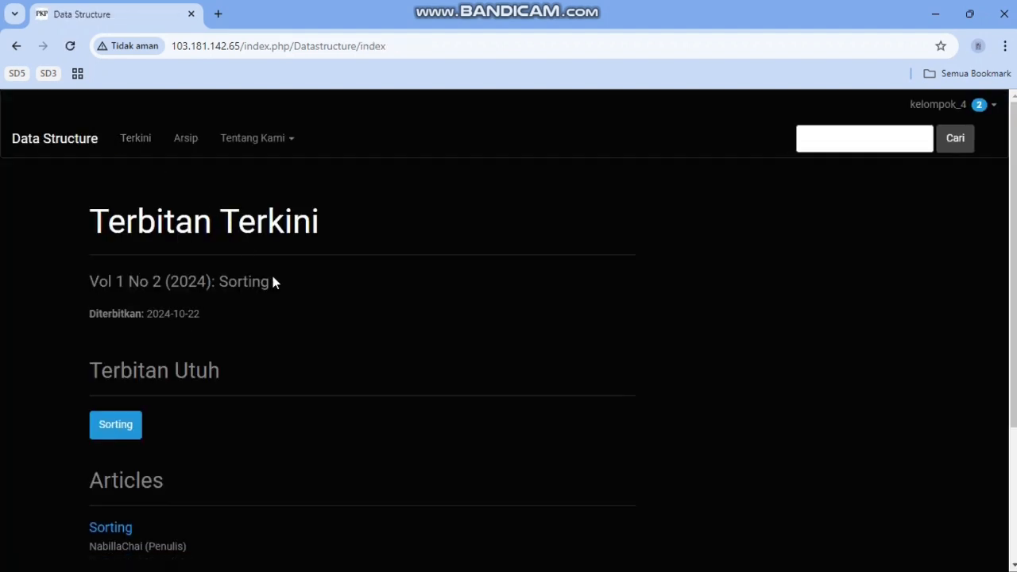
{"action": "scroll", "coordinate": [299, 317], "scroll_direction": "down", "scroll_amount": 2}
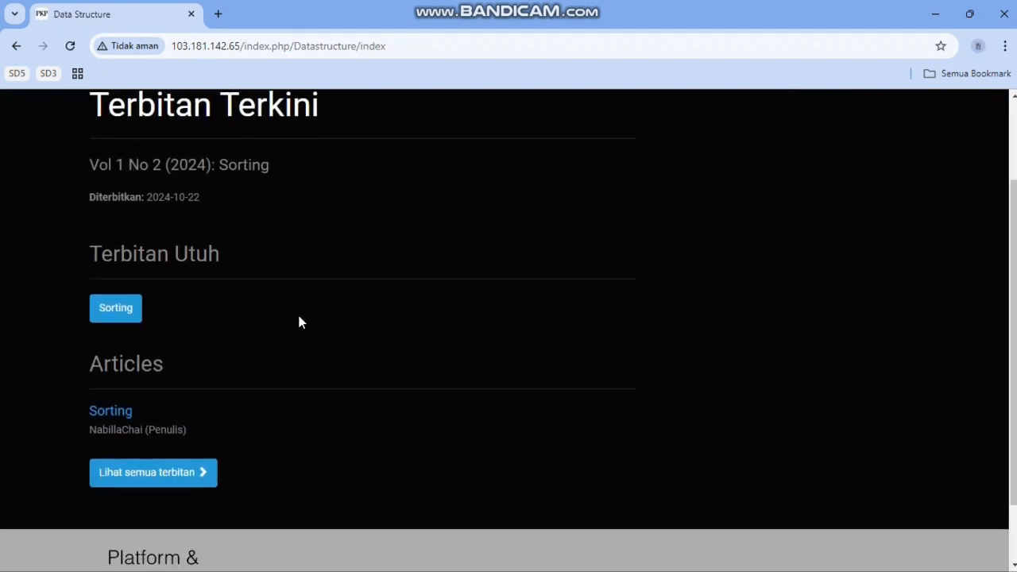
{"action": "scroll", "coordinate": [300, 322], "scroll_direction": "up", "scroll_amount": 2}
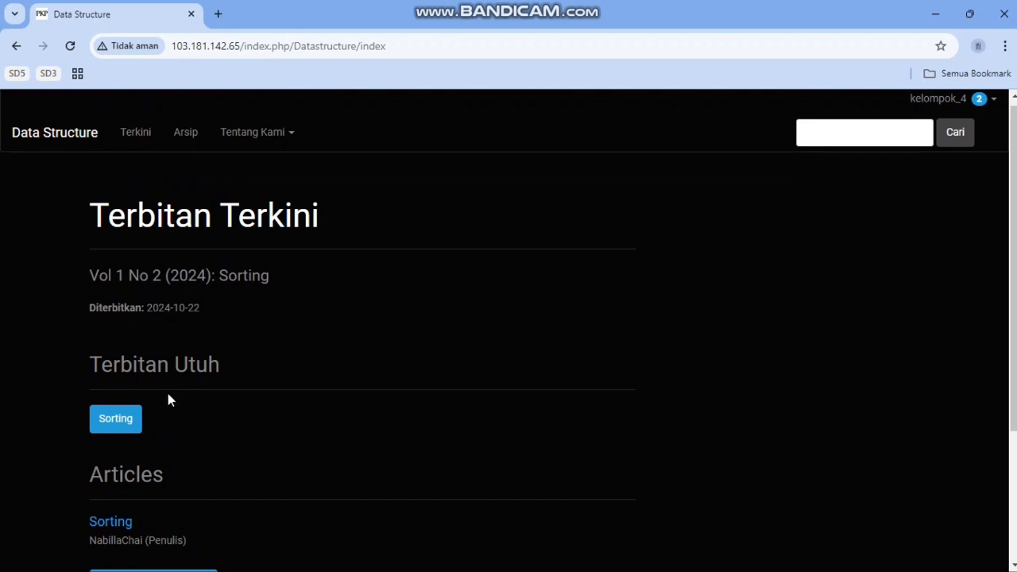
{"action": "left_click", "coordinate": [117, 419]}
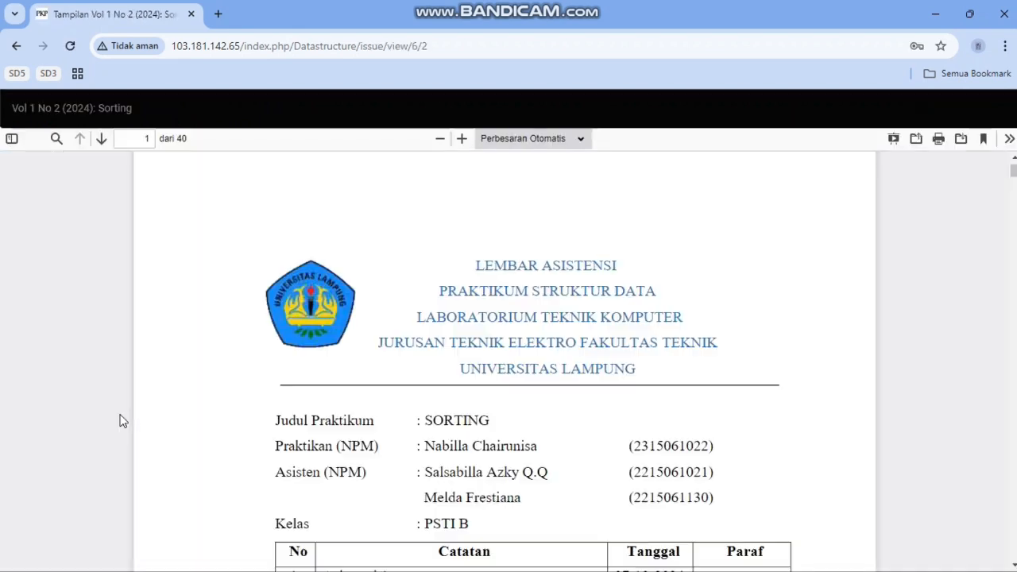
{"action": "scroll", "coordinate": [491, 419], "scroll_direction": "down", "scroll_amount": 12}
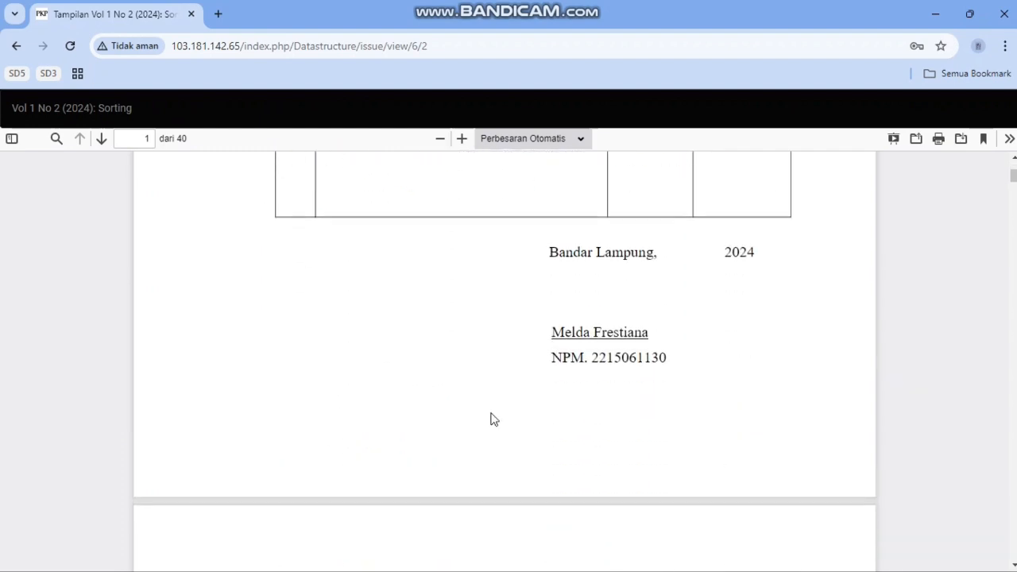
{"action": "scroll", "coordinate": [491, 420], "scroll_direction": "up", "scroll_amount": 10}
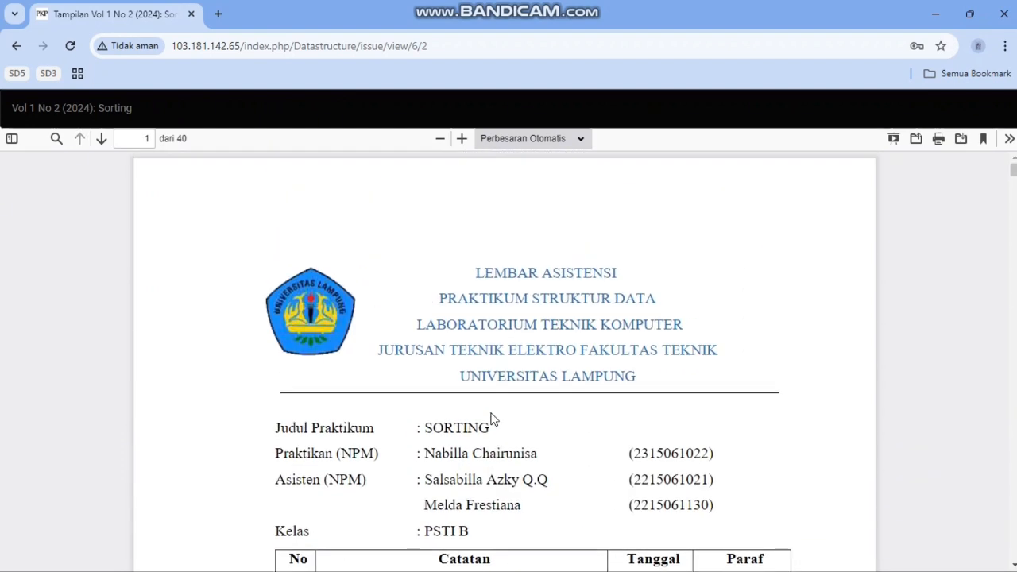
Step: Return to the Vol 1 No 2 issue page and view the Sorting article's public page
{"action": "left_click", "coordinate": [78, 108]}
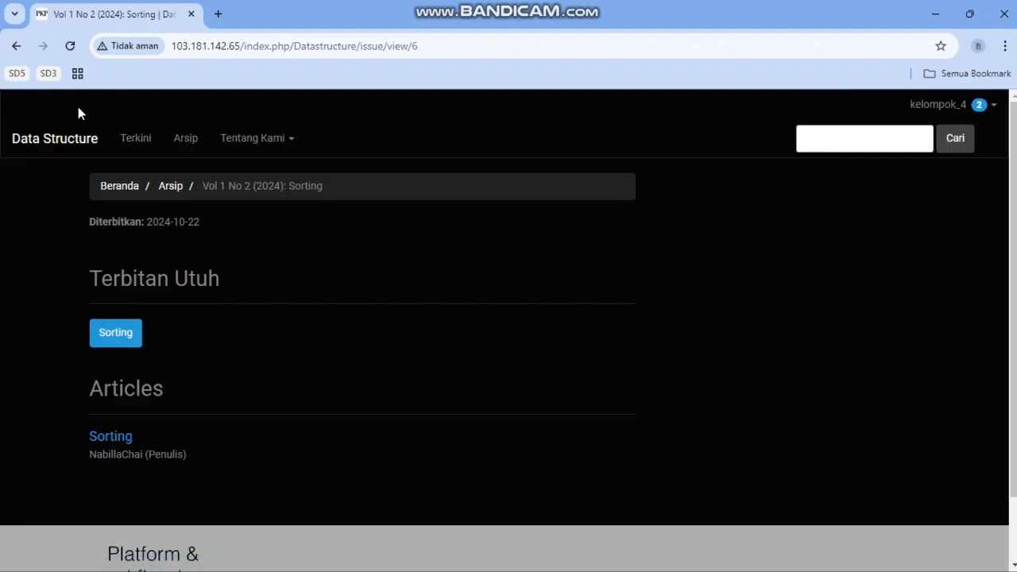
{"action": "left_click", "coordinate": [120, 443]}
{"action": "scroll", "coordinate": [420, 374], "scroll_direction": "down", "scroll_amount": 5}
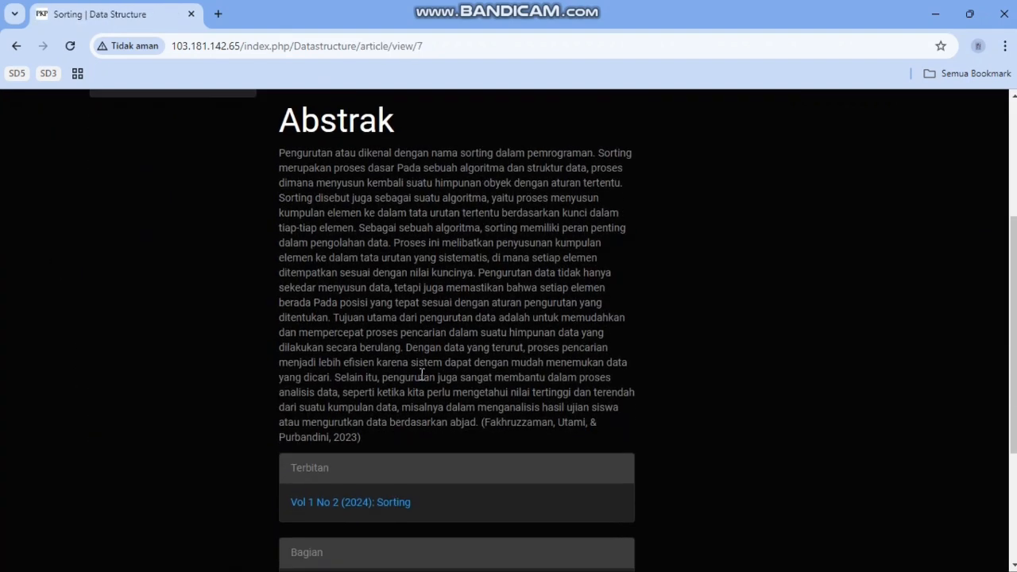
{"action": "scroll", "coordinate": [422, 373], "scroll_direction": "up", "scroll_amount": 4}
{"action": "scroll", "coordinate": [422, 374], "scroll_direction": "down", "scroll_amount": 2}
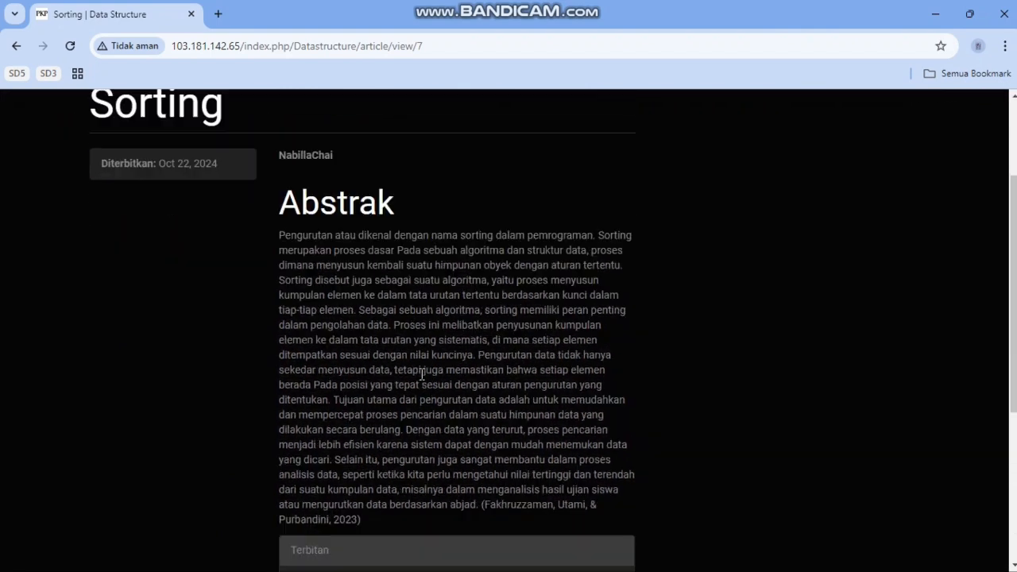
{"action": "scroll", "coordinate": [422, 373], "scroll_direction": "up", "scroll_amount": 2}
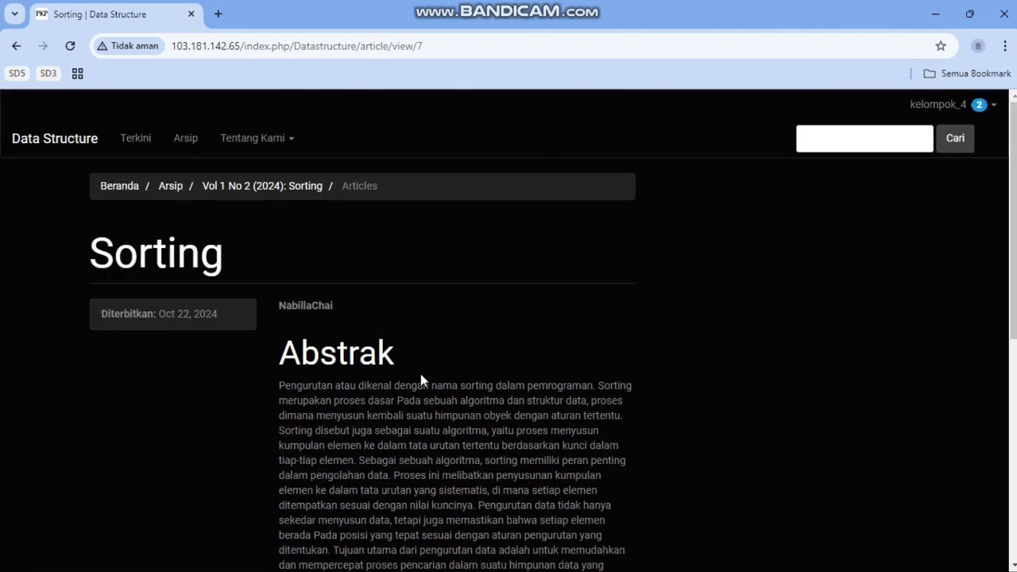
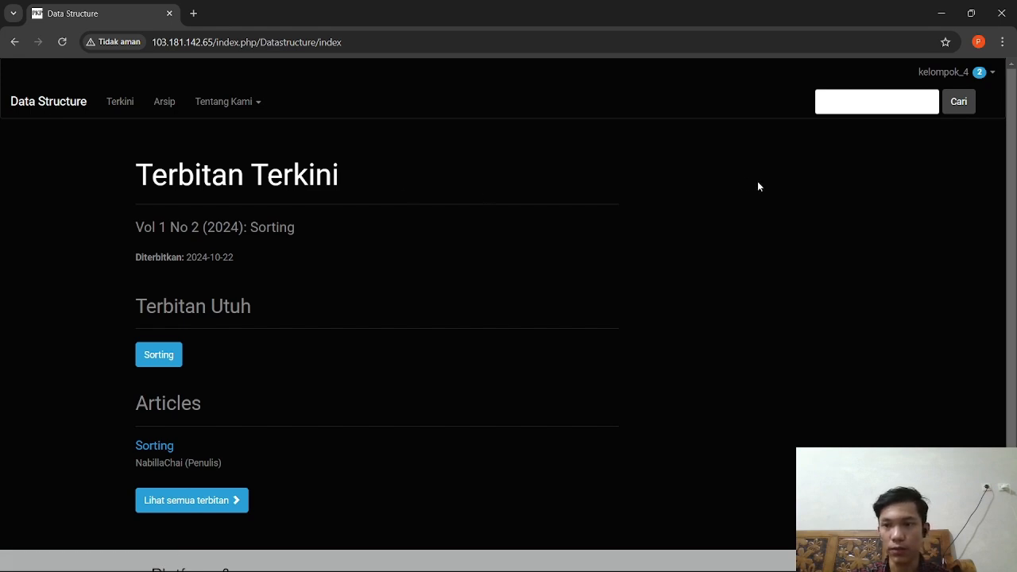
Step: Look over the Sorting issue on the public homepage and open the user account menu
{"action": "scroll", "coordinate": [336, 159], "scroll_direction": "down", "scroll_amount": 1}
{"action": "scroll", "coordinate": [318, 199], "scroll_direction": "down", "scroll_amount": 1}
{"action": "scroll", "coordinate": [281, 250], "scroll_direction": "up", "scroll_amount": 2}
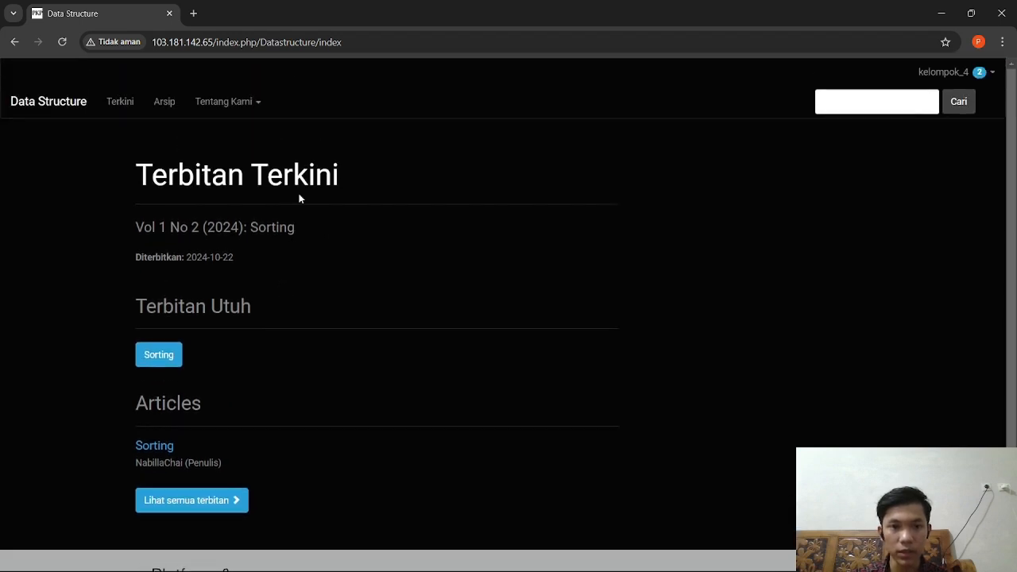
{"action": "left_click", "coordinate": [991, 75]}
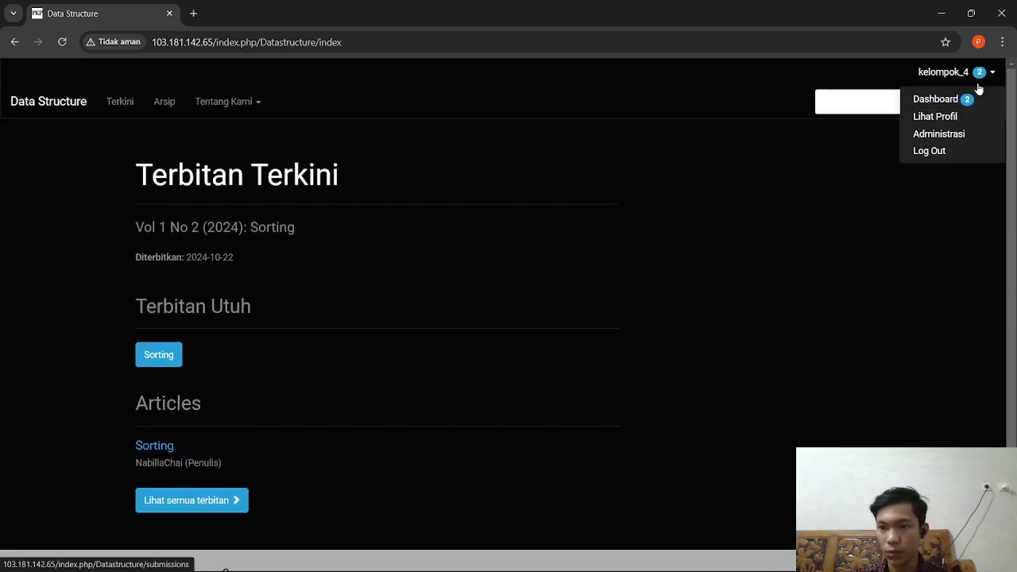
Step: From the Dashboard, begin a new submission titled 'Linked List'
{"action": "left_click", "coordinate": [946, 101]}
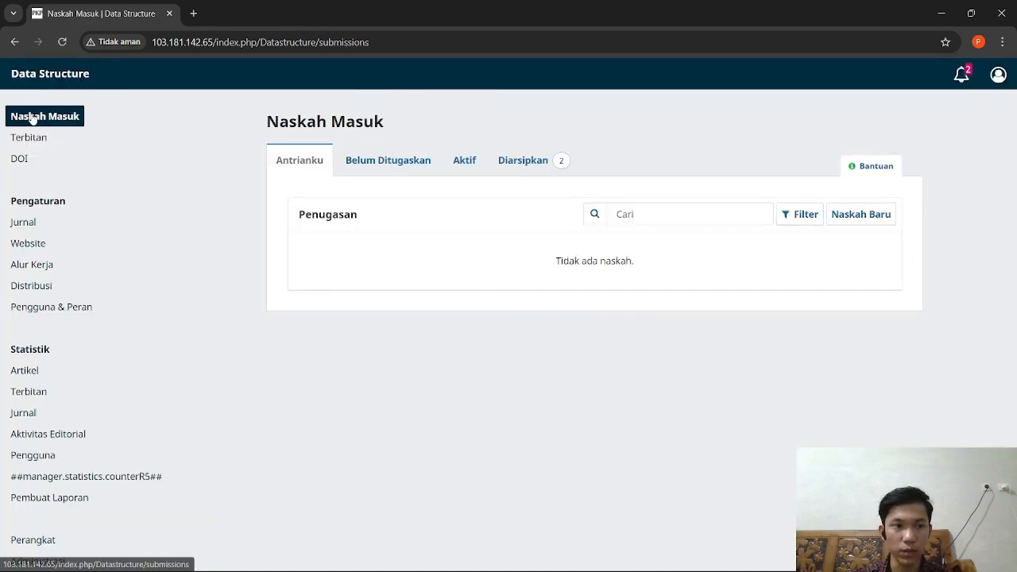
{"action": "left_click", "coordinate": [864, 216]}
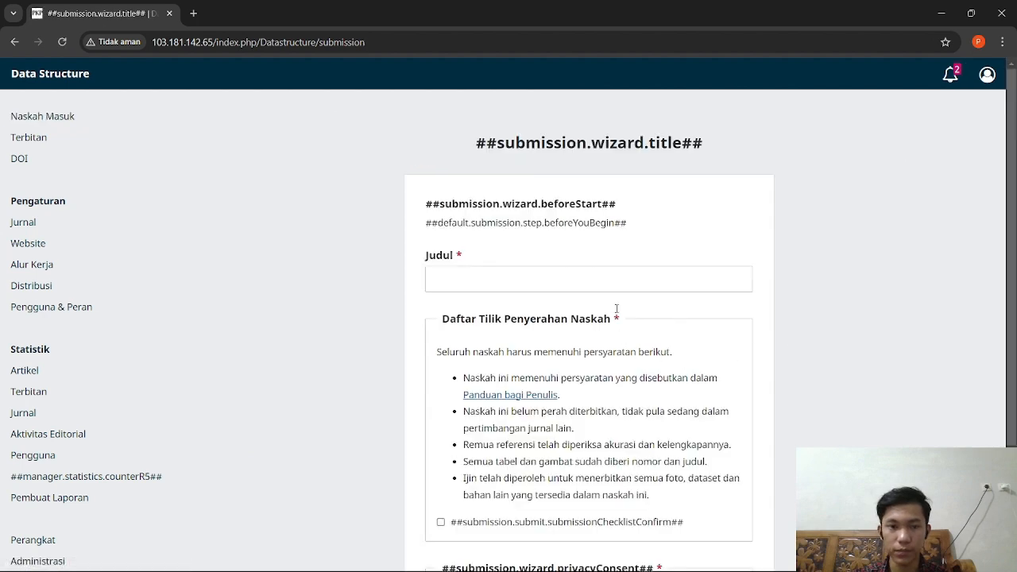
{"action": "left_click", "coordinate": [530, 278]}
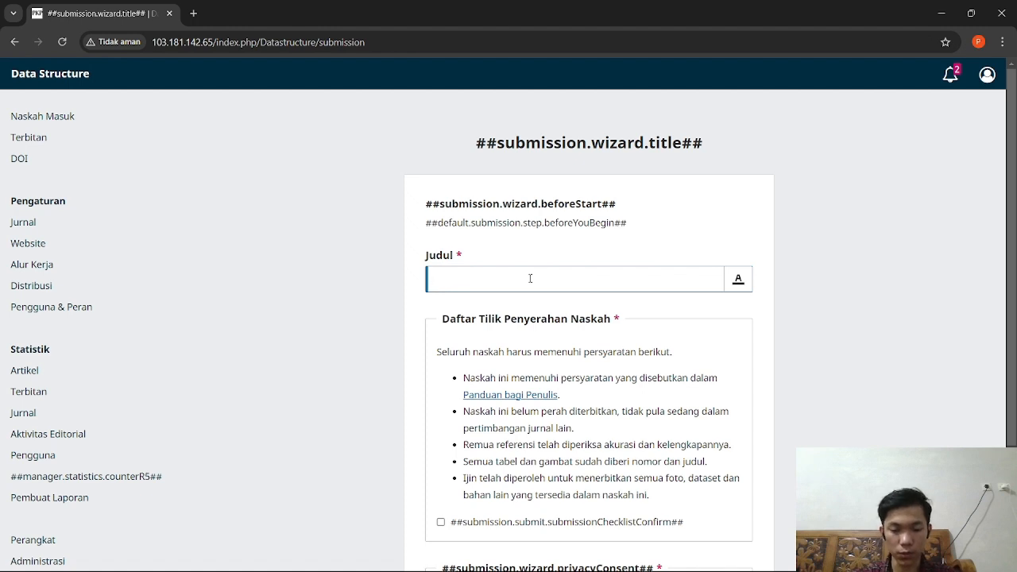
{"action": "type", "text": "inked List"}
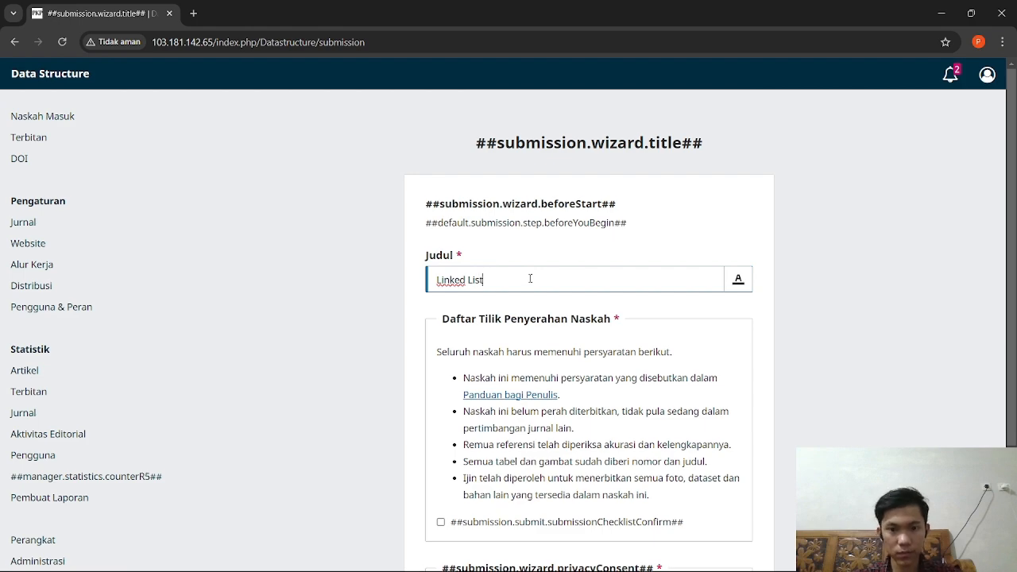
Step: Confirm the submission checklist and privacy consent, then start the submission
{"action": "scroll", "coordinate": [530, 278], "scroll_direction": "down", "scroll_amount": 1}
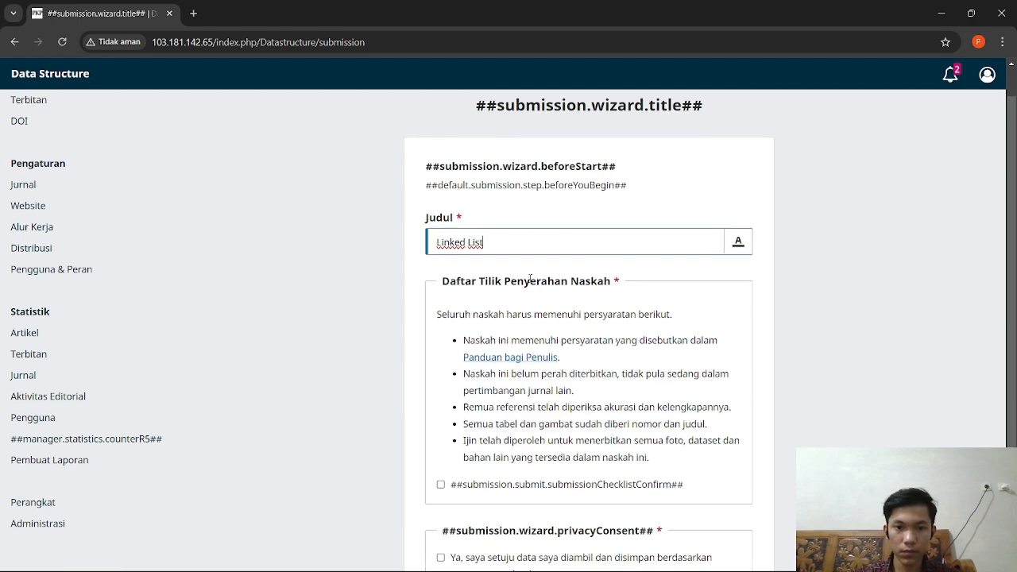
{"action": "scroll", "coordinate": [571, 237], "scroll_direction": "down", "scroll_amount": 3}
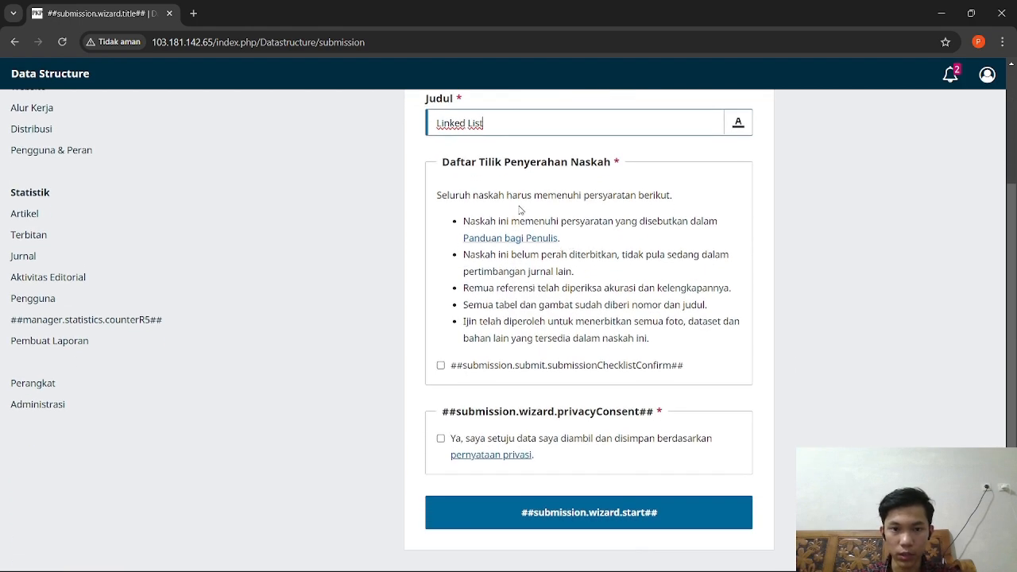
{"action": "left_click", "coordinate": [441, 366]}
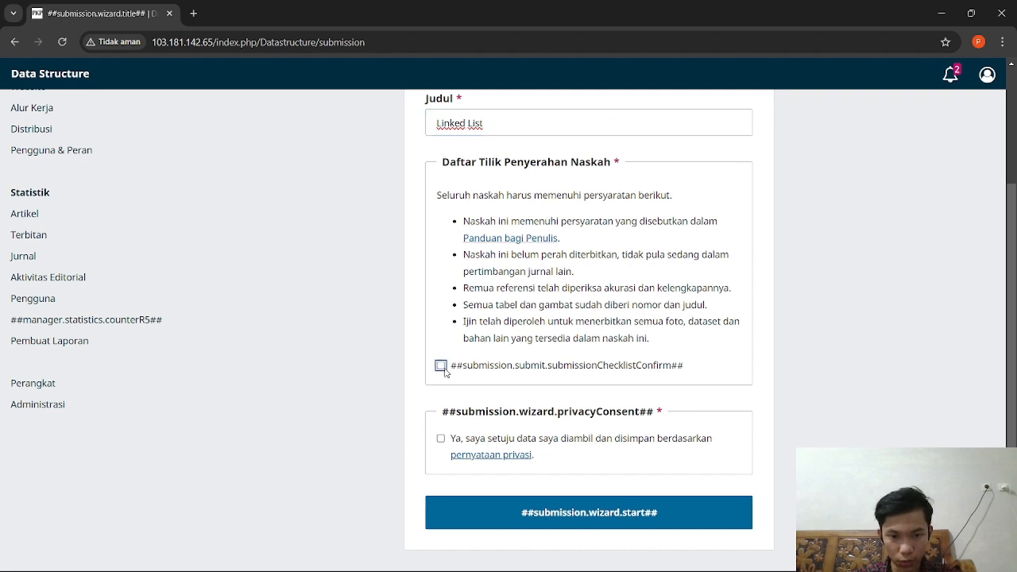
{"action": "left_click", "coordinate": [441, 440]}
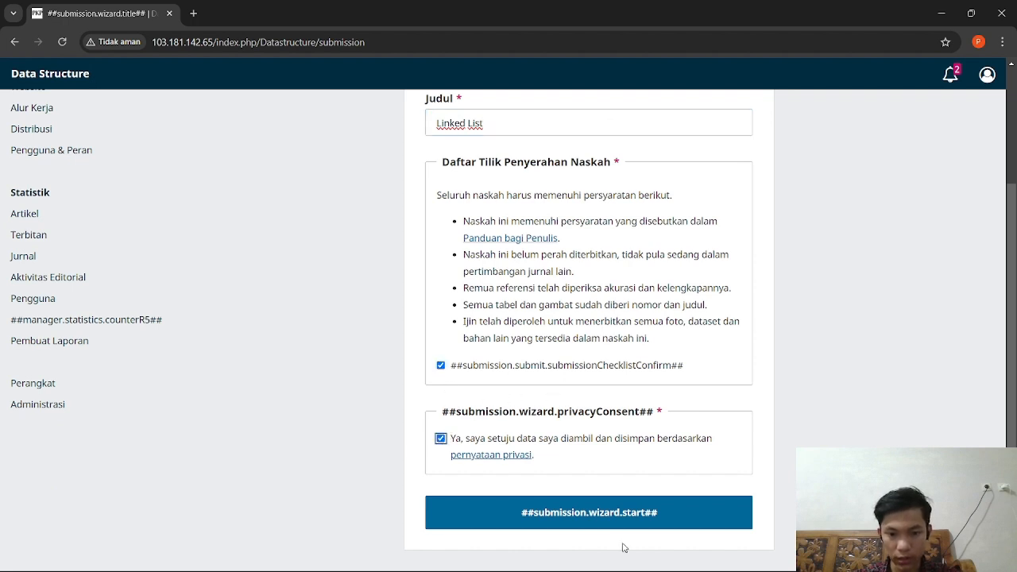
{"action": "left_click", "coordinate": [624, 513]}
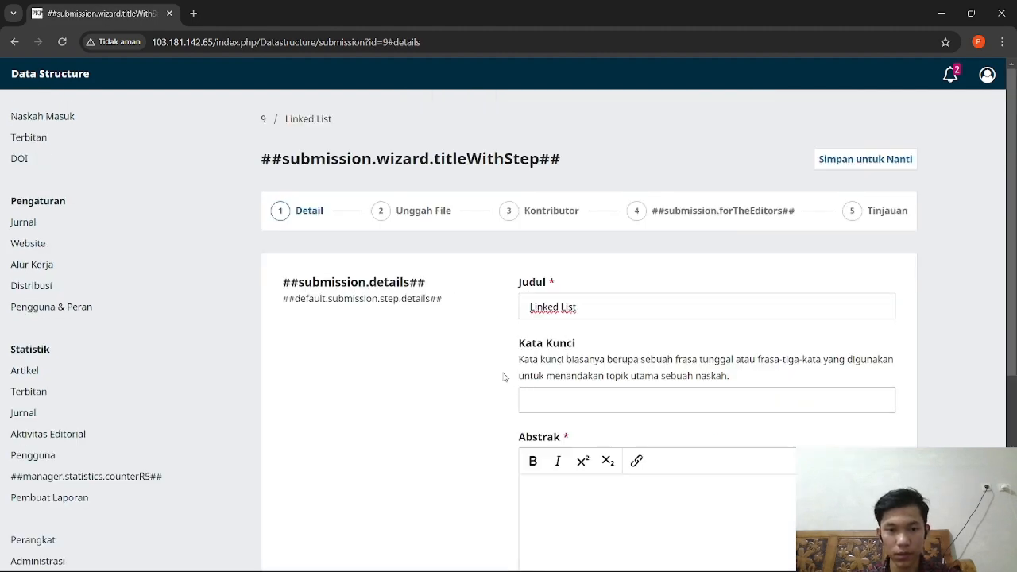
Step: Paste the Indonesian linked-list abstract into Abstrak and continue to Upload Files
{"action": "scroll", "coordinate": [422, 309], "scroll_direction": "down", "scroll_amount": 3}
{"action": "scroll", "coordinate": [582, 324], "scroll_direction": "up", "scroll_amount": 4}
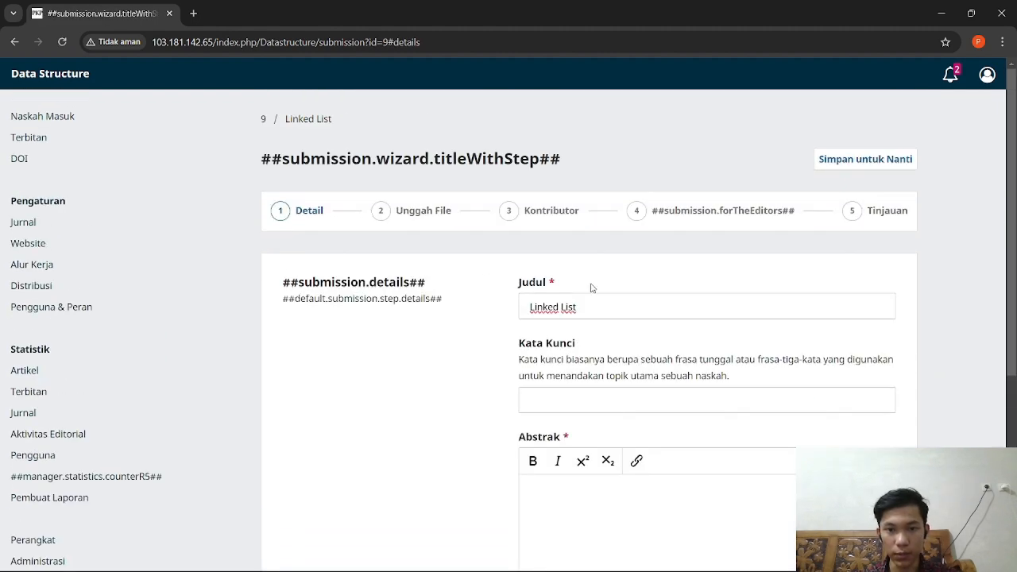
{"action": "scroll", "coordinate": [568, 357], "scroll_direction": "down", "scroll_amount": 1}
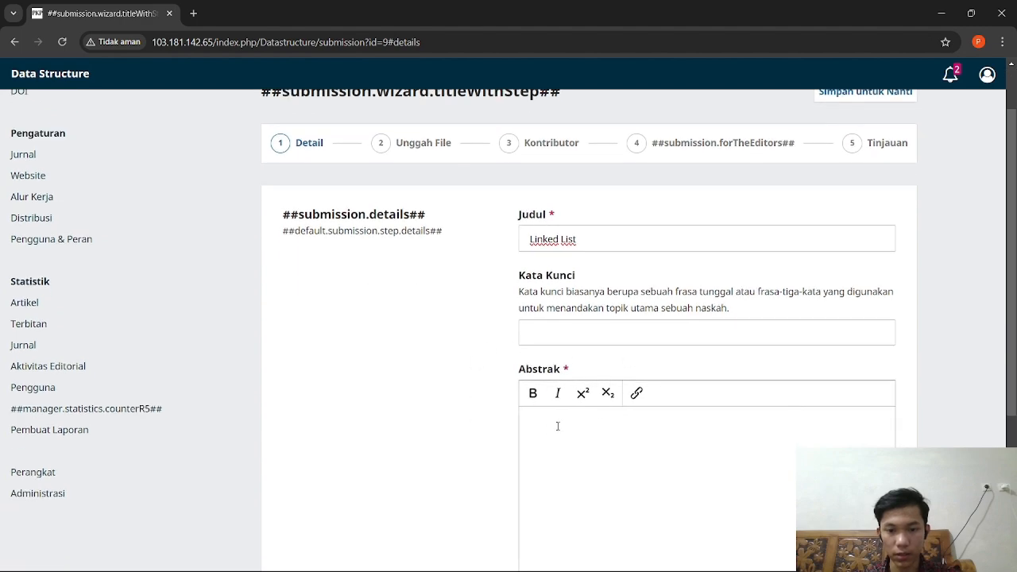
{"action": "scroll", "coordinate": [557, 426], "scroll_direction": "down", "scroll_amount": 3}
{"action": "scroll", "coordinate": [583, 341], "scroll_direction": "up", "scroll_amount": 3}
{"action": "left_click", "coordinate": [545, 383]}
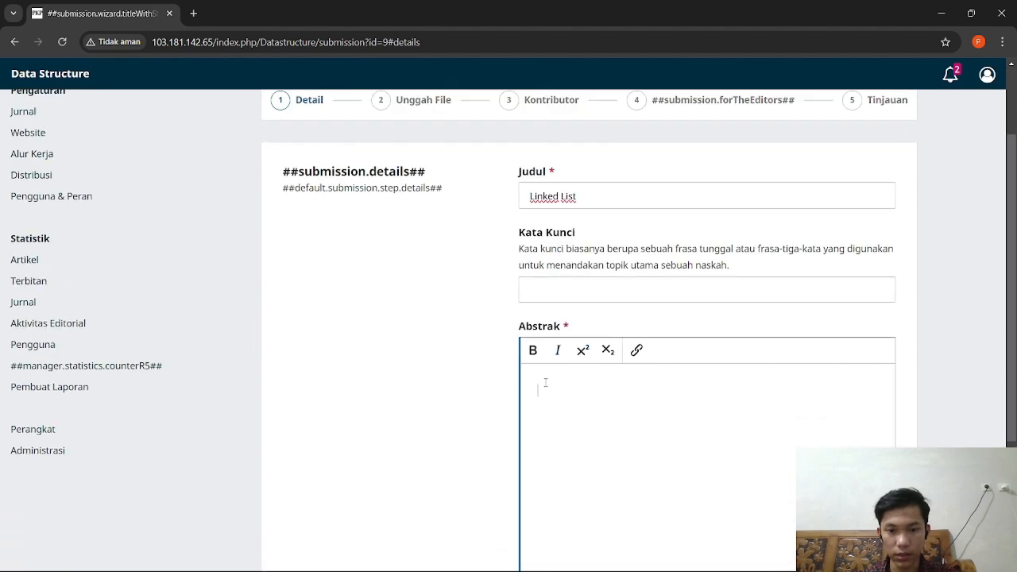
{"action": "key", "text": "ctrl+v"}
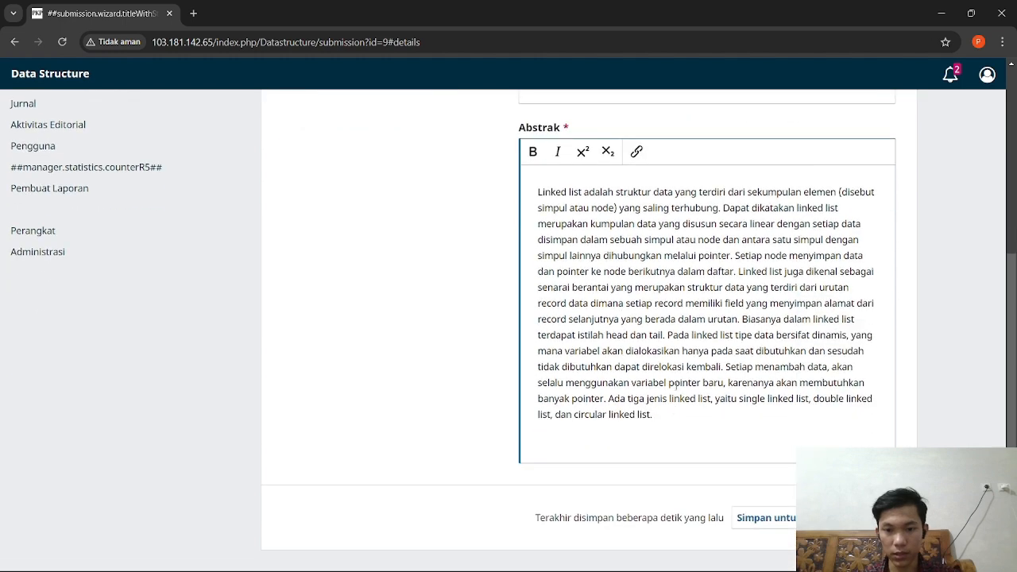
{"action": "scroll", "coordinate": [656, 332], "scroll_direction": "up", "scroll_amount": 1}
{"action": "scroll", "coordinate": [656, 333], "scroll_direction": "up", "scroll_amount": 3}
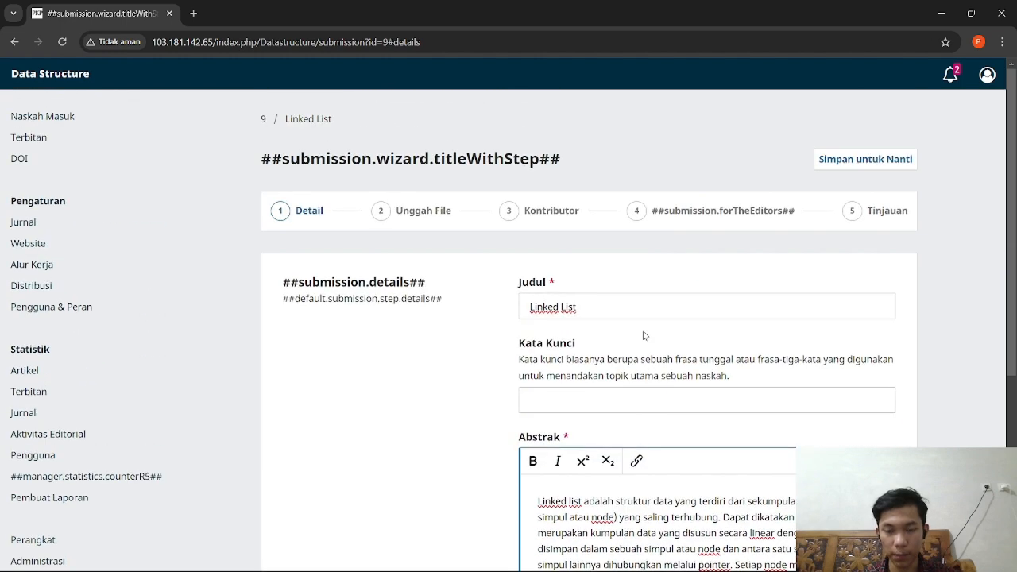
{"action": "scroll", "coordinate": [644, 335], "scroll_direction": "down", "scroll_amount": 4}
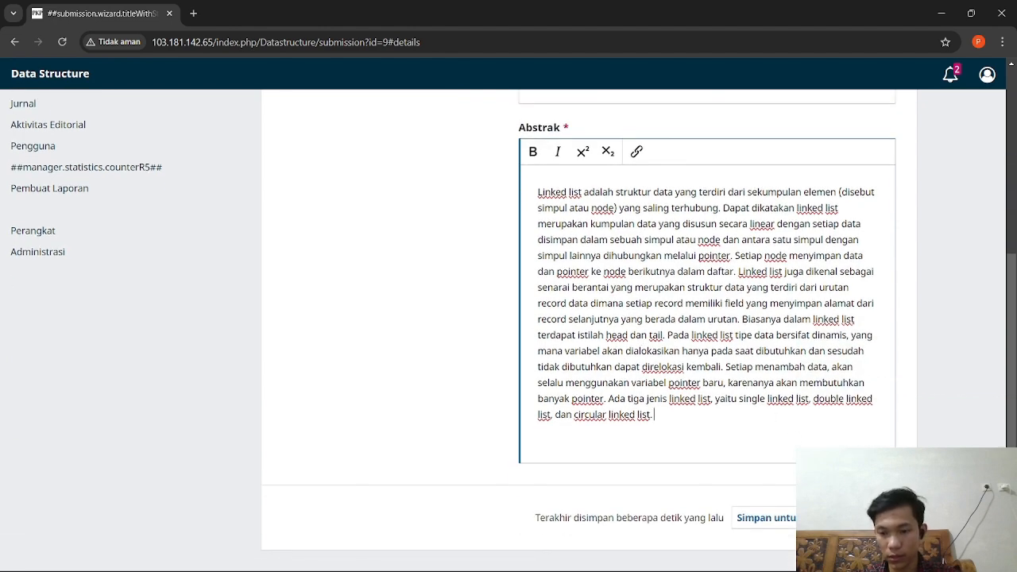
{"action": "left_click", "coordinate": [867, 518]}
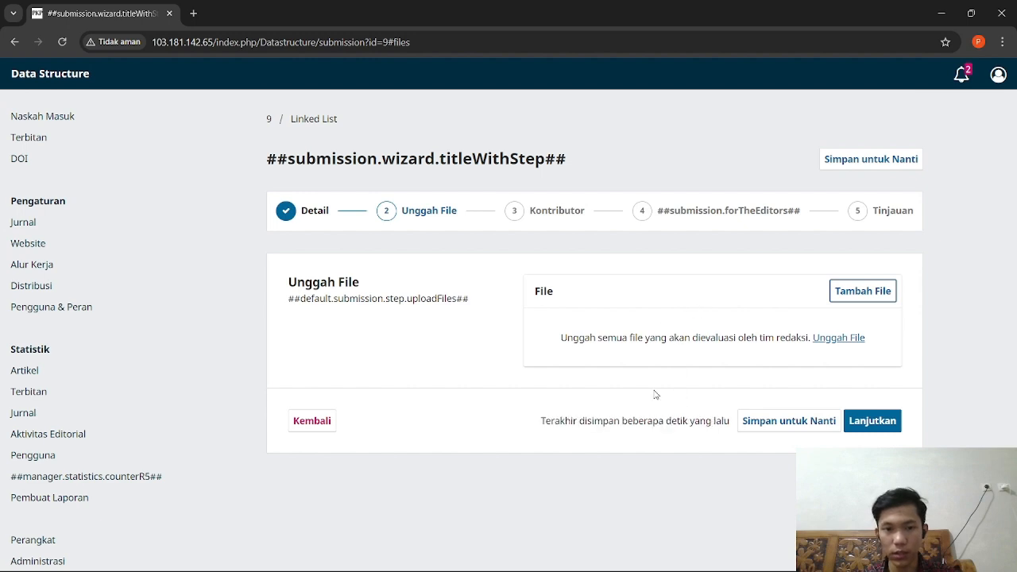
Step: Upload 'Laporan Praktikum Linked List.pdf' as the main manuscript file (File Utama Naskah)
{"action": "left_click", "coordinate": [840, 338]}
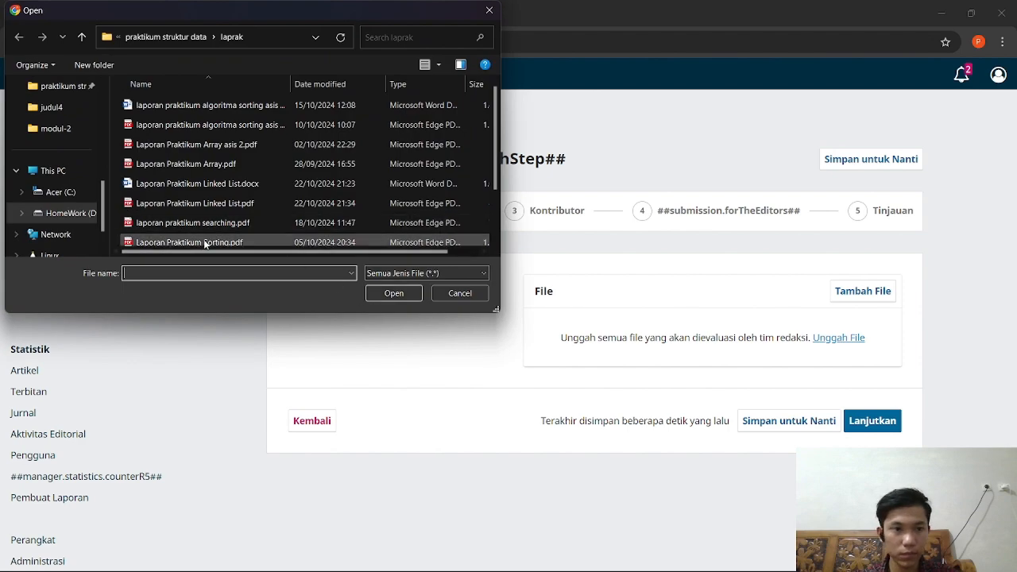
{"action": "left_click", "coordinate": [235, 203]}
{"action": "left_click", "coordinate": [394, 293]}
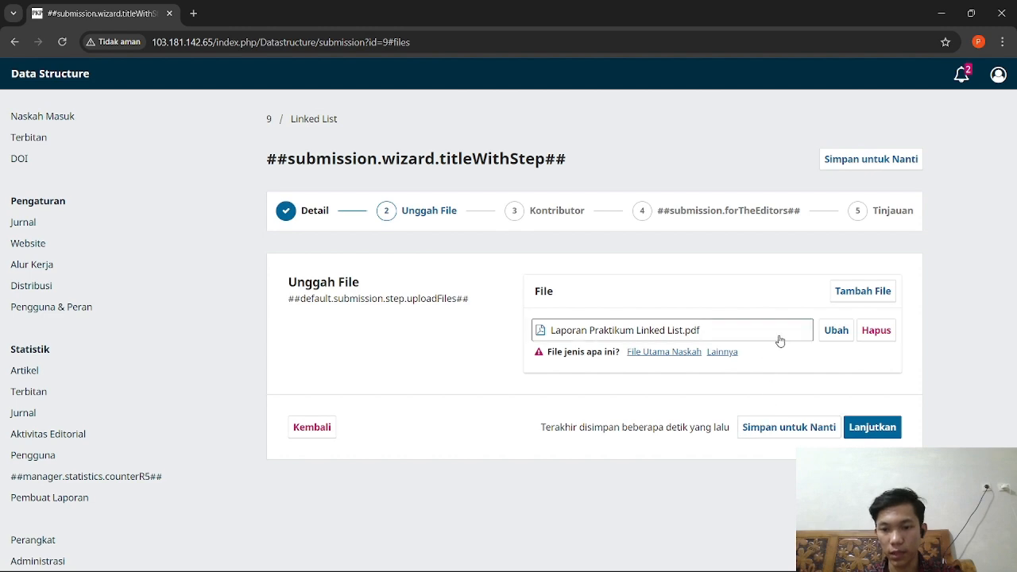
{"action": "left_click", "coordinate": [663, 353]}
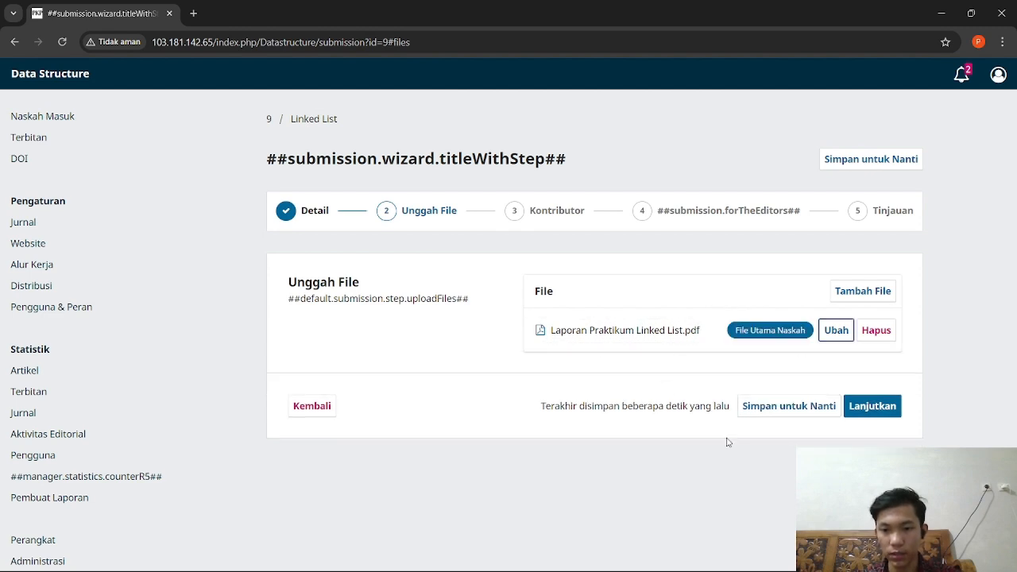
{"action": "left_click", "coordinate": [887, 409]}
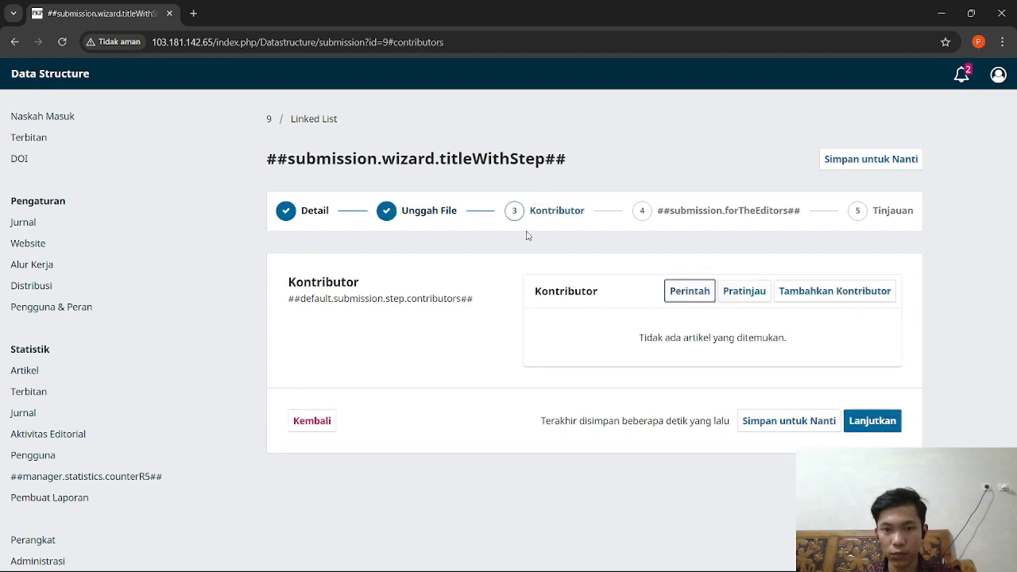
Step: Add a contributor, autofilling first name, last name, public name and e-mail
{"action": "left_click", "coordinate": [815, 301]}
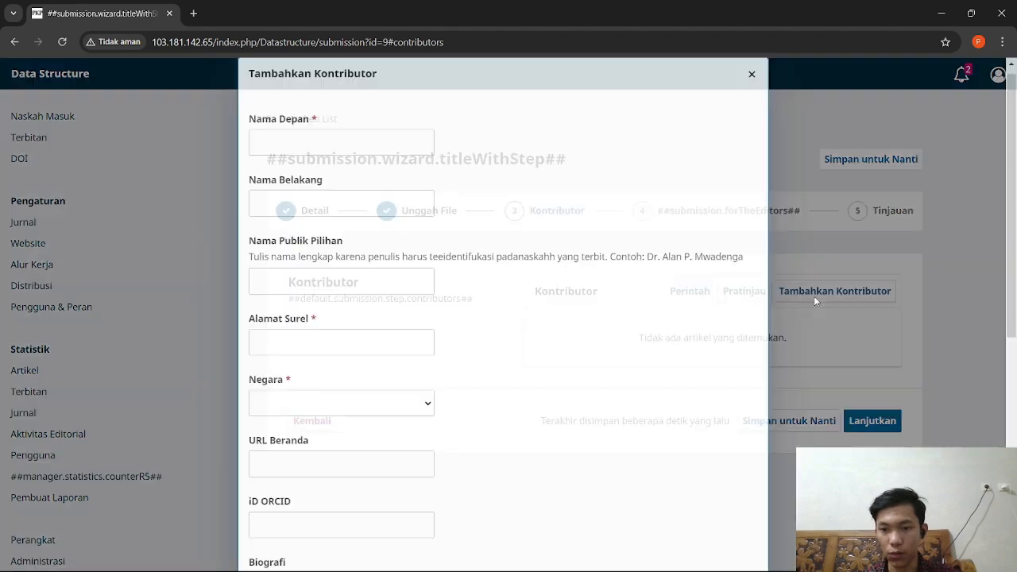
{"action": "left_click", "coordinate": [356, 150]}
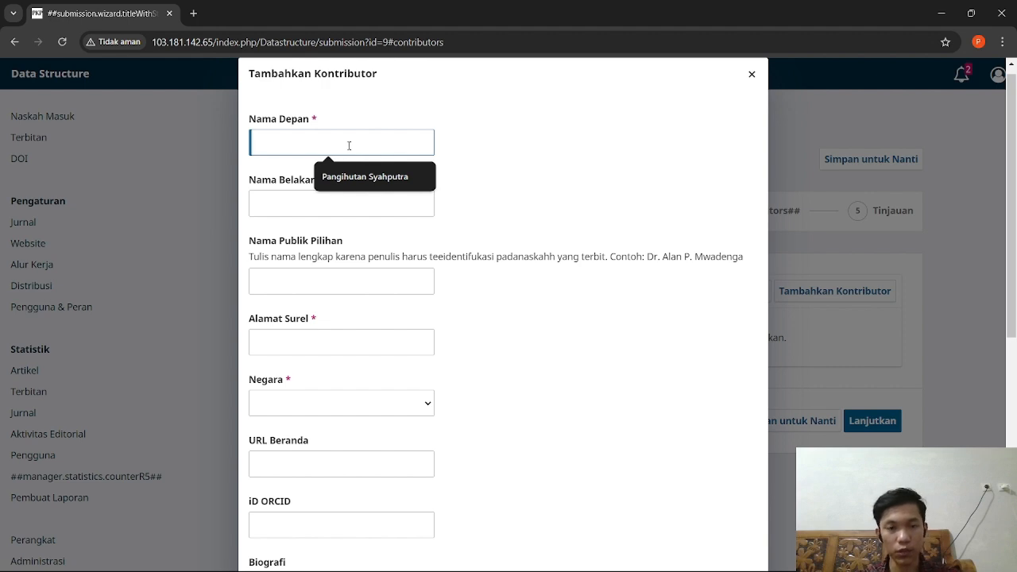
{"action": "left_click", "coordinate": [354, 177]}
{"action": "left_click", "coordinate": [342, 204]}
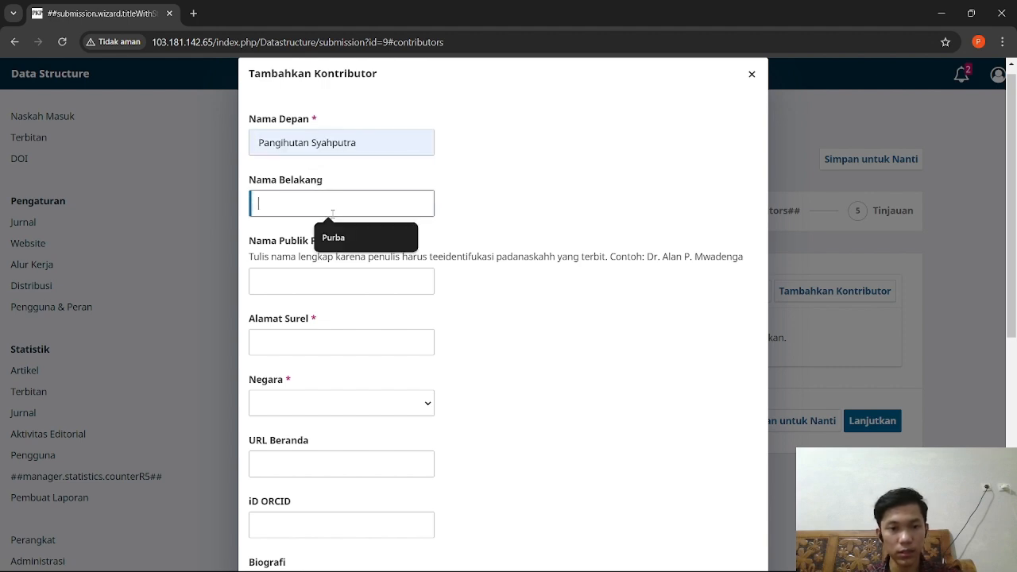
{"action": "left_click", "coordinate": [350, 236]}
{"action": "left_click", "coordinate": [322, 278]}
{"action": "left_click", "coordinate": [347, 315]}
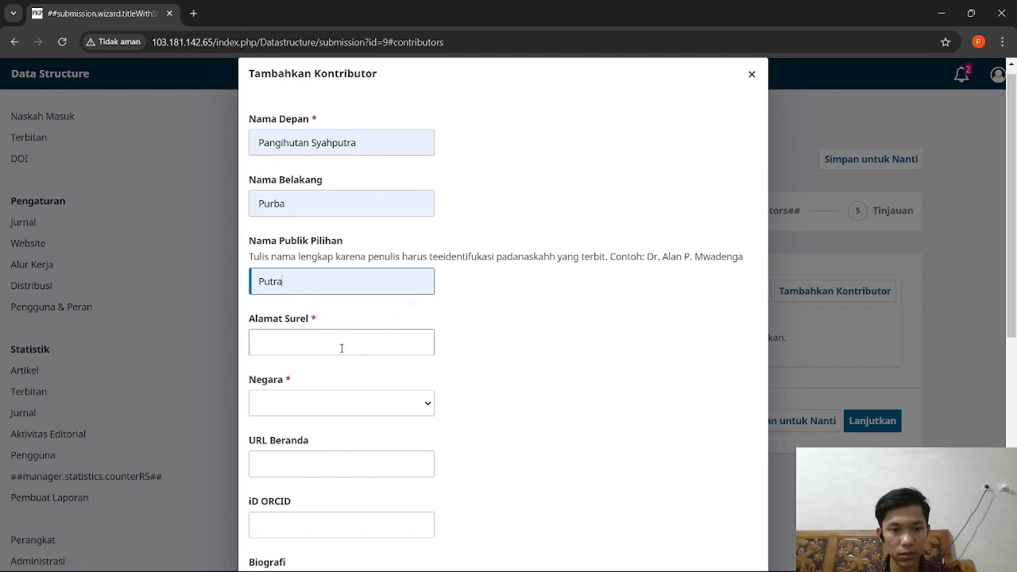
{"action": "scroll", "coordinate": [334, 325], "scroll_direction": "down", "scroll_amount": 2}
{"action": "left_click", "coordinate": [298, 208]}
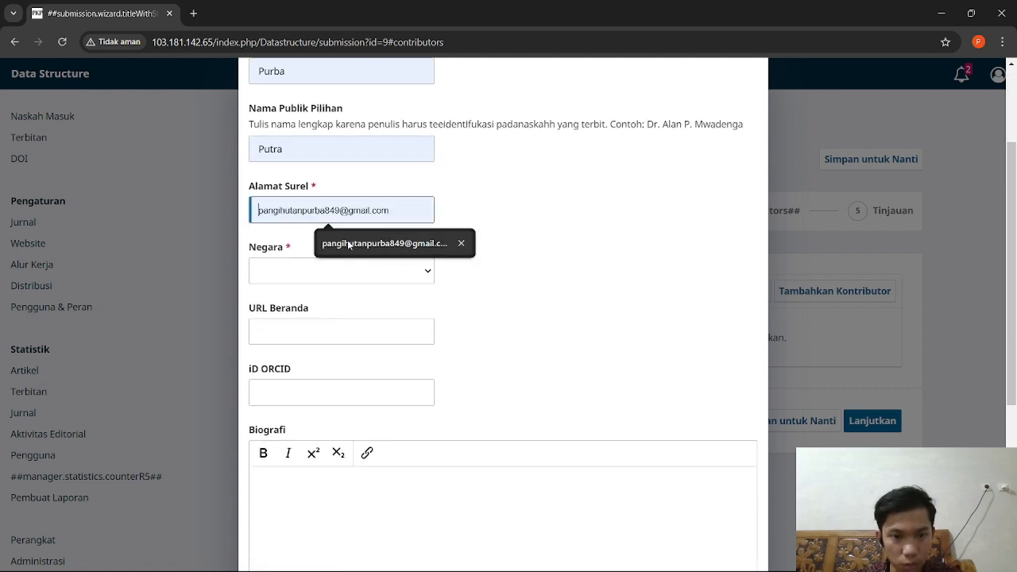
{"action": "left_click", "coordinate": [349, 245]}
Step: Set the contributor's country to Indonesia and save them in the Penulis role
{"action": "left_click", "coordinate": [335, 271]}
{"action": "scroll", "coordinate": [334, 324], "scroll_direction": "down", "scroll_amount": 5}
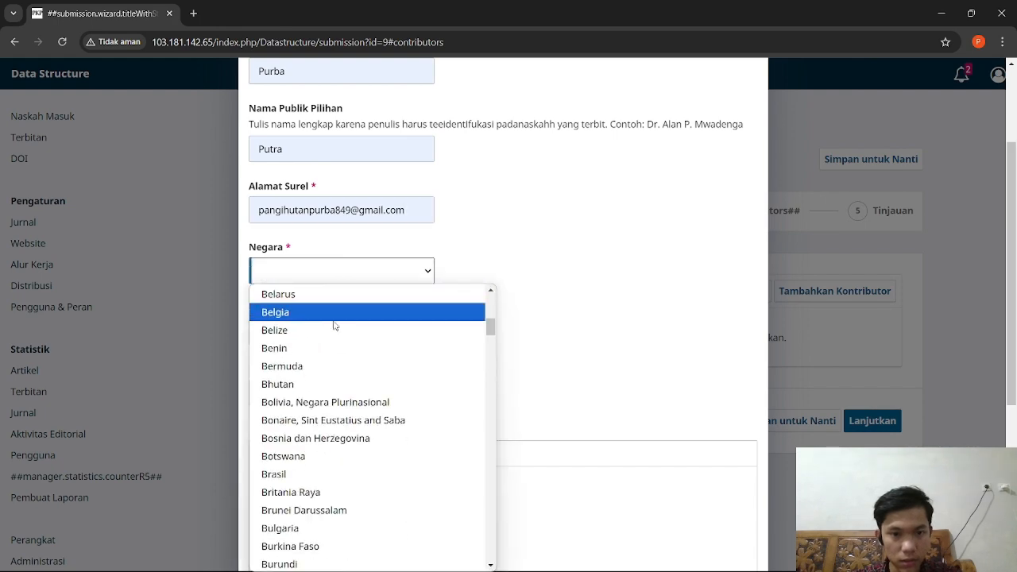
{"action": "scroll", "coordinate": [340, 325], "scroll_direction": "down", "scroll_amount": 15}
{"action": "scroll", "coordinate": [344, 390], "scroll_direction": "down", "scroll_amount": 5}
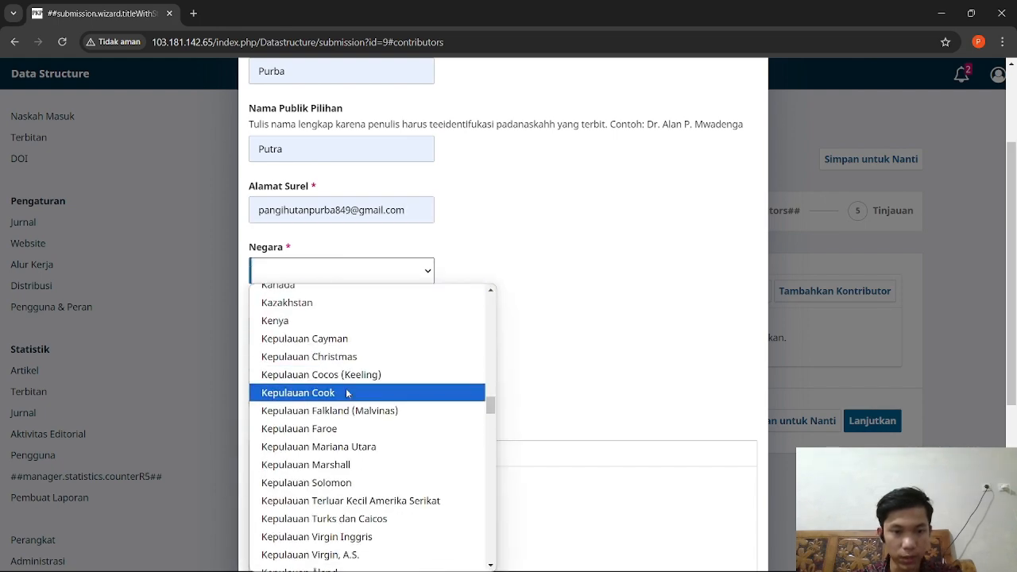
{"action": "scroll", "coordinate": [345, 395], "scroll_direction": "down", "scroll_amount": 5}
{"action": "scroll", "coordinate": [344, 397], "scroll_direction": "up", "scroll_amount": 12}
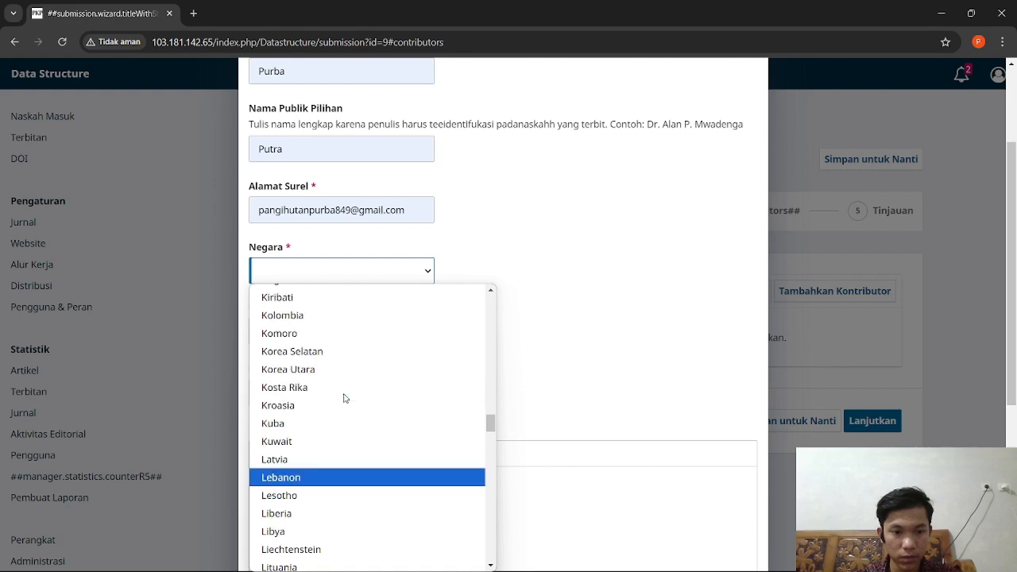
{"action": "scroll", "coordinate": [344, 397], "scroll_direction": "up", "scroll_amount": 9}
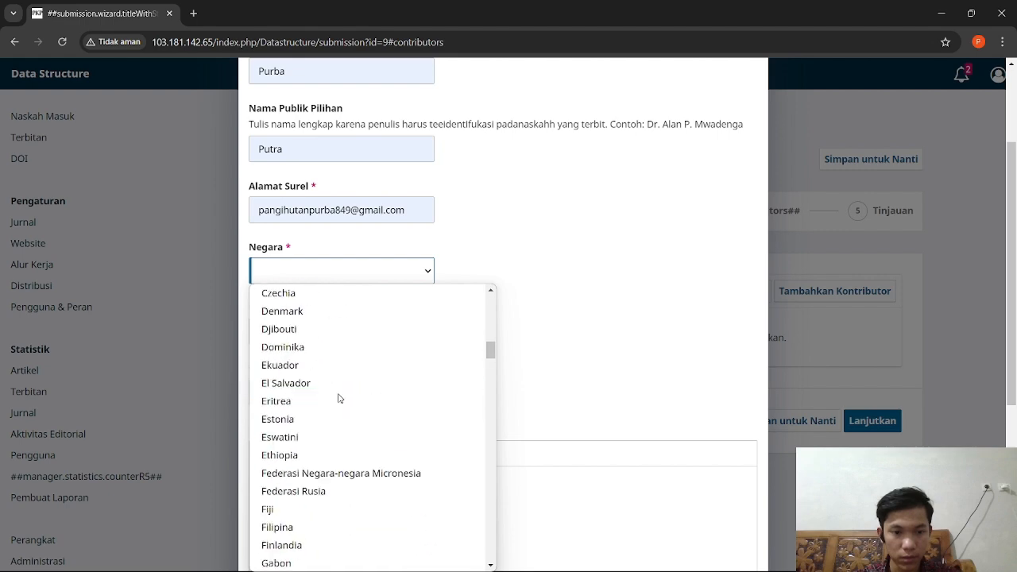
{"action": "scroll", "coordinate": [314, 390], "scroll_direction": "down", "scroll_amount": 4}
{"action": "scroll", "coordinate": [314, 390], "scroll_direction": "down", "scroll_amount": 8}
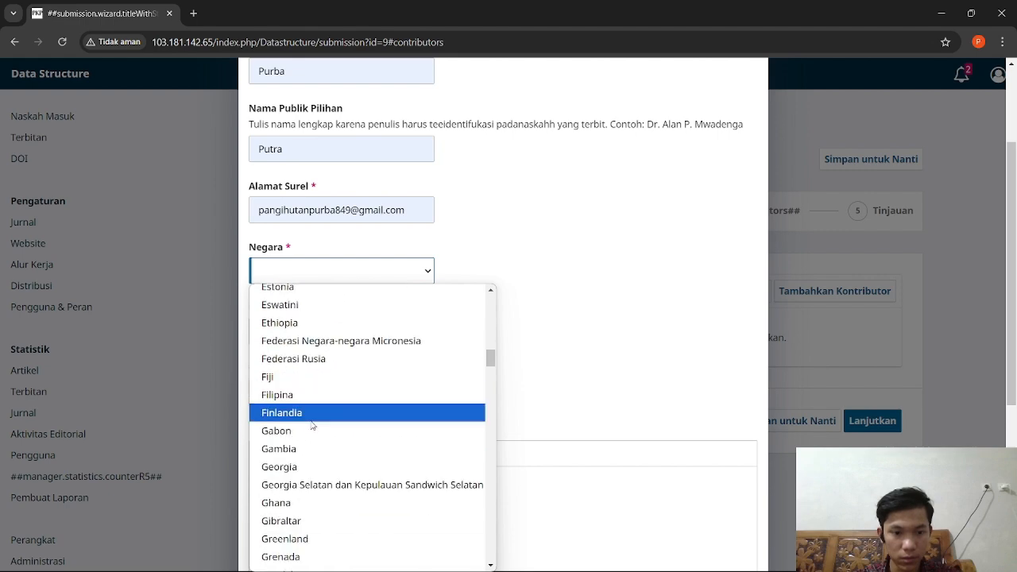
{"action": "scroll", "coordinate": [313, 421], "scroll_direction": "down", "scroll_amount": 3}
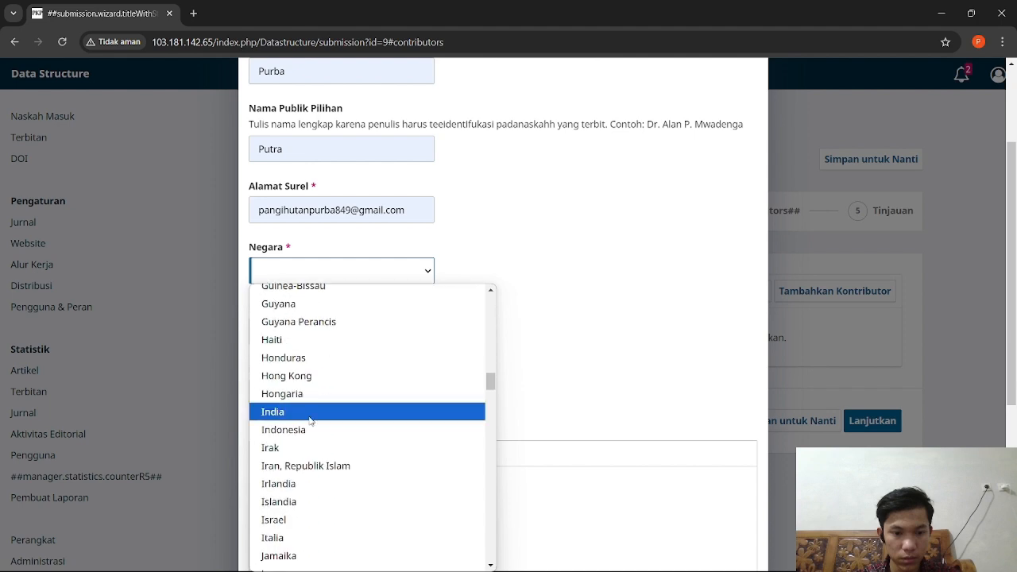
{"action": "left_click", "coordinate": [303, 429]}
{"action": "scroll", "coordinate": [452, 361], "scroll_direction": "down", "scroll_amount": 4}
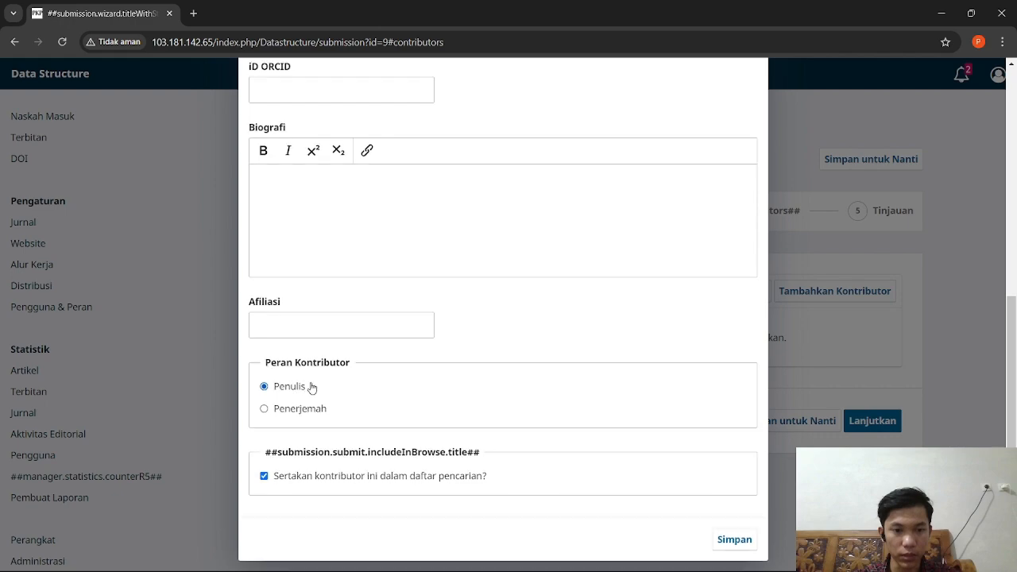
{"action": "left_click", "coordinate": [733, 538]}
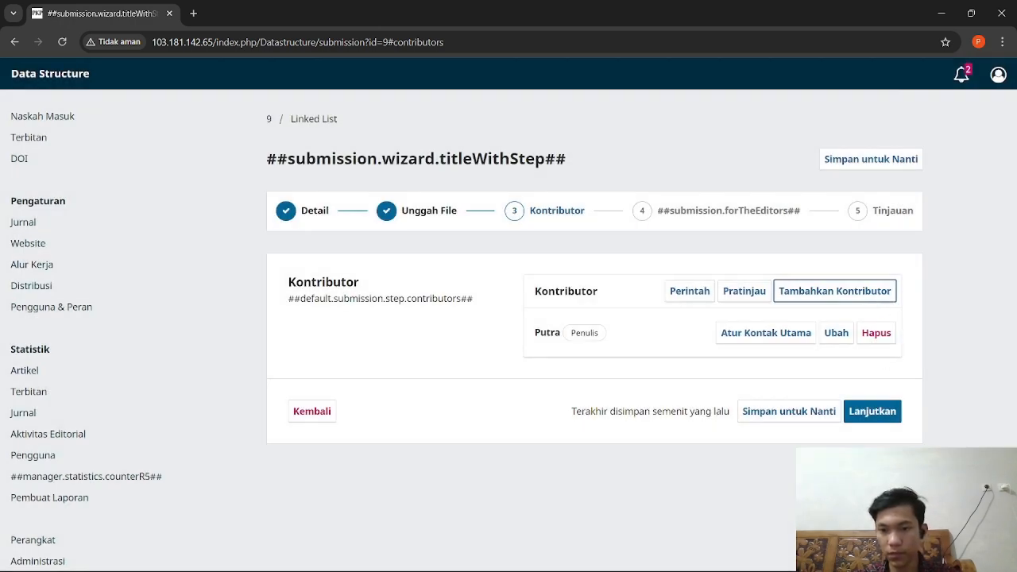
Step: Advance past the editors-comment step to the Tinjauan review step
{"action": "left_click", "coordinate": [872, 411]}
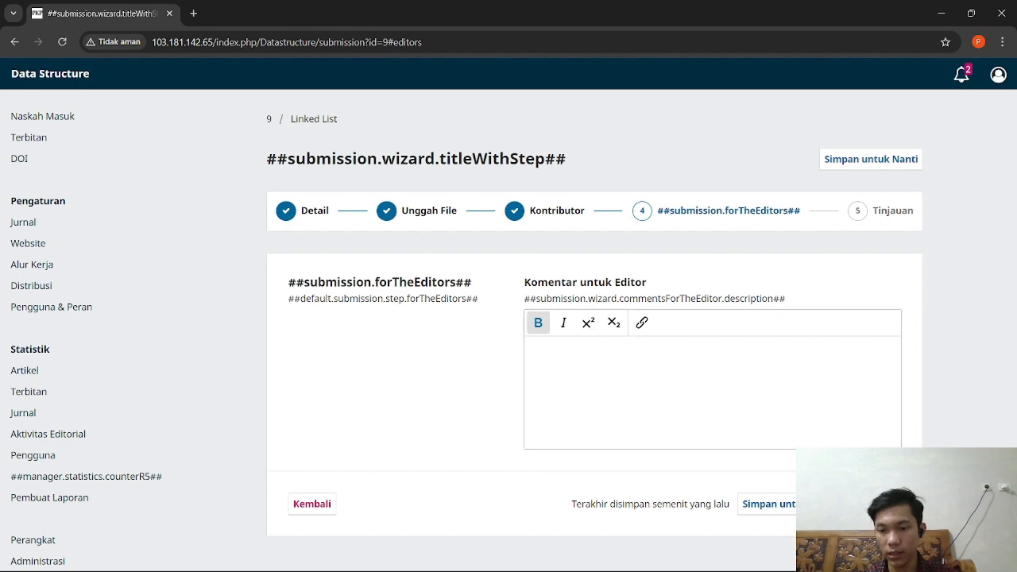
{"action": "left_click", "coordinate": [871, 504]}
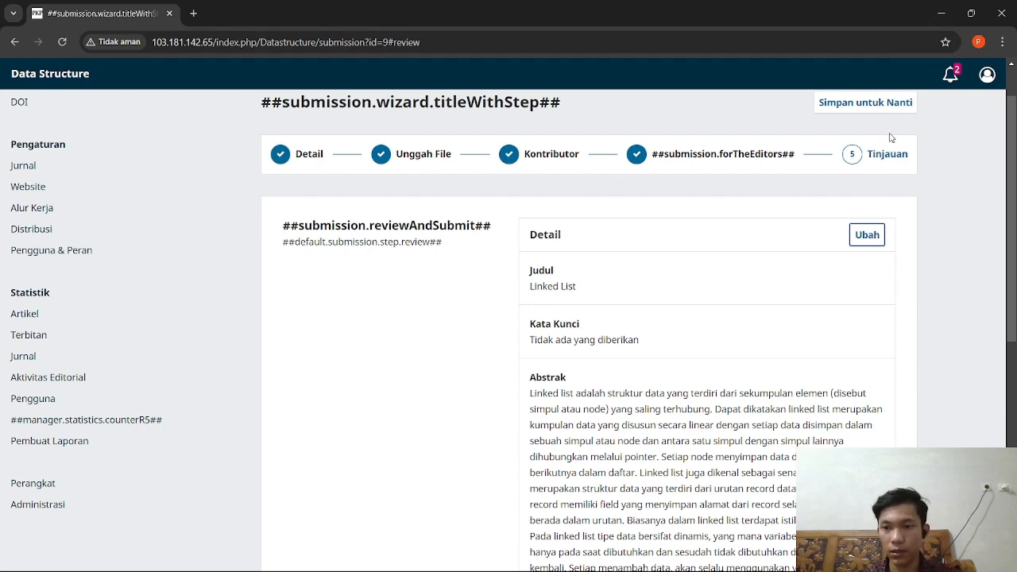
{"action": "scroll", "coordinate": [819, 232], "scroll_direction": "down", "scroll_amount": 5}
{"action": "scroll", "coordinate": [721, 238], "scroll_direction": "down", "scroll_amount": 2}
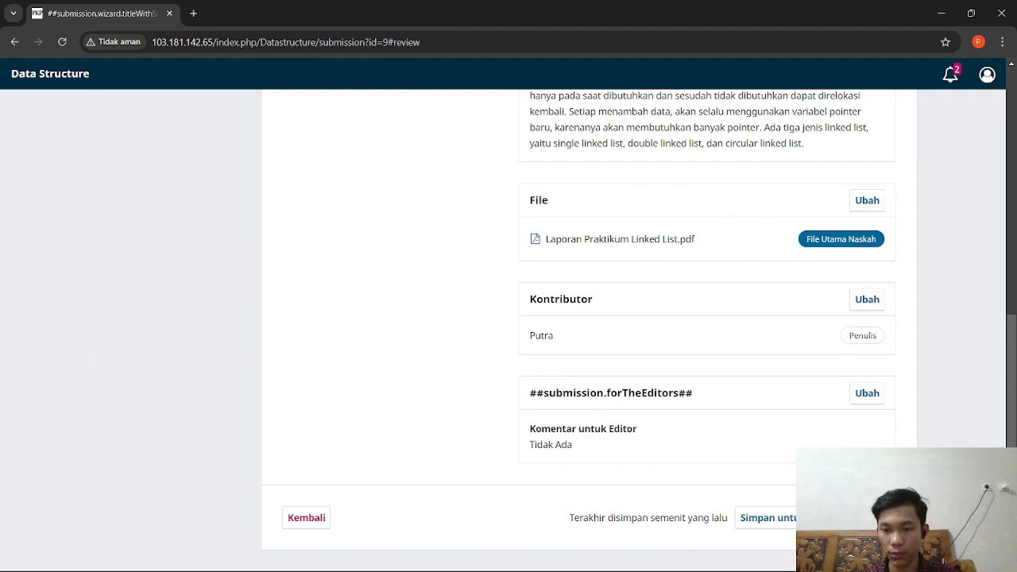
Step: Submit the Linked List manuscript and confirm, which returns a submission errors notice
{"action": "left_click", "coordinate": [869, 518]}
{"action": "left_click", "coordinate": [574, 332]}
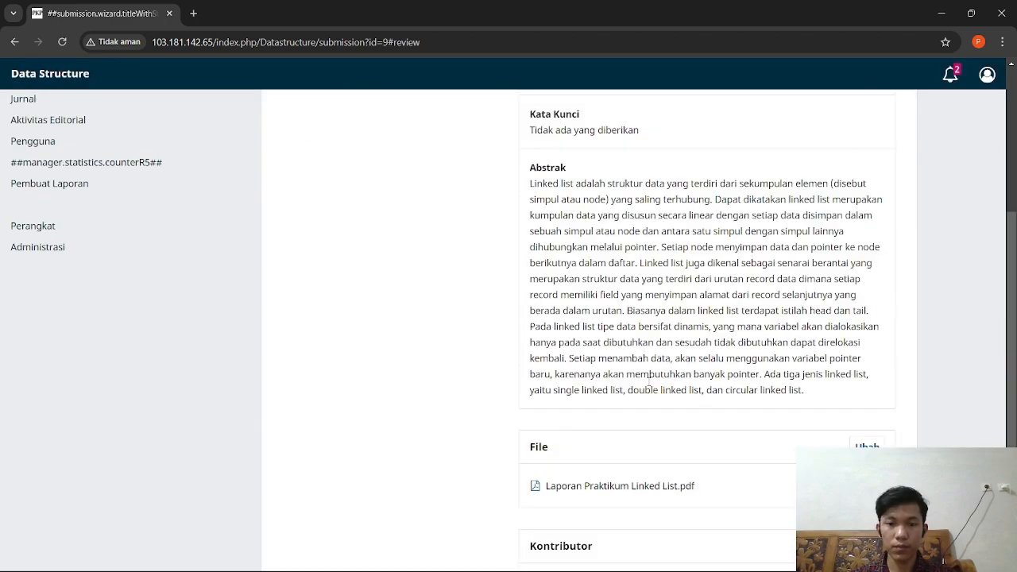
{"action": "scroll", "coordinate": [649, 379], "scroll_direction": "down", "scroll_amount": 5}
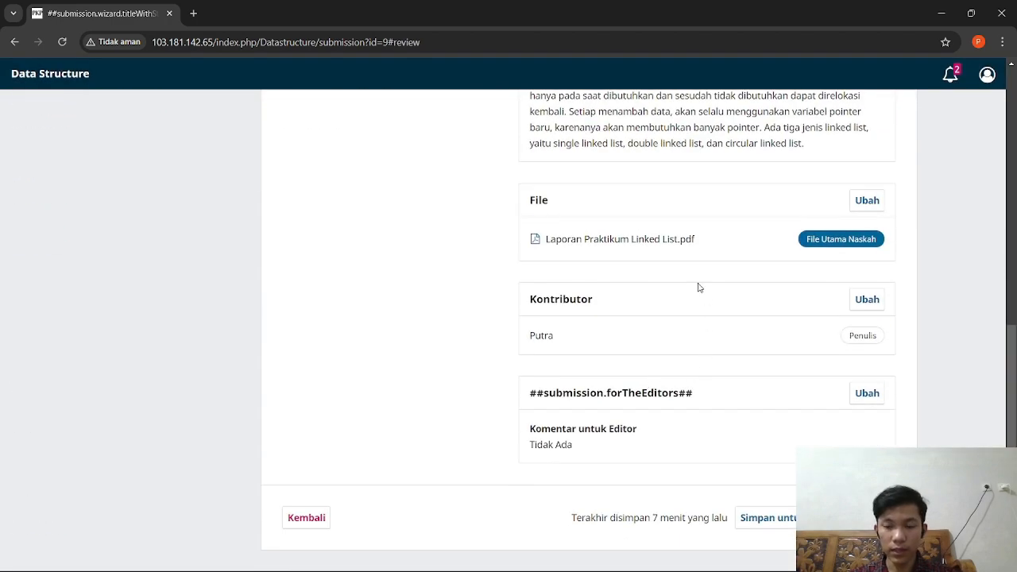
{"action": "scroll", "coordinate": [493, 290], "scroll_direction": "up", "scroll_amount": 10}
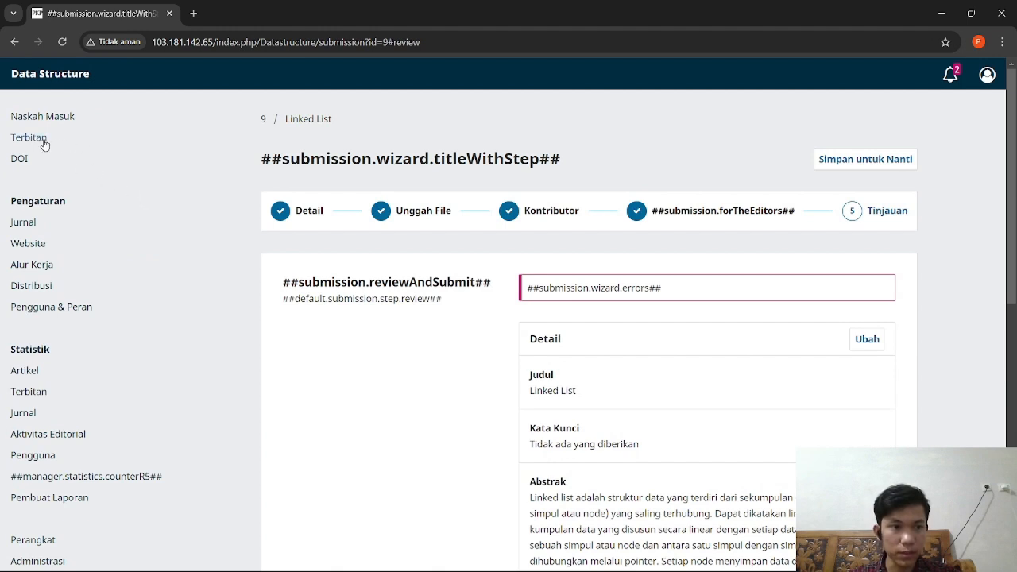
Step: Create issue Volume 1, Number 4, Year 2024 titled 'Linked List'
{"action": "left_click", "coordinate": [29, 138]}
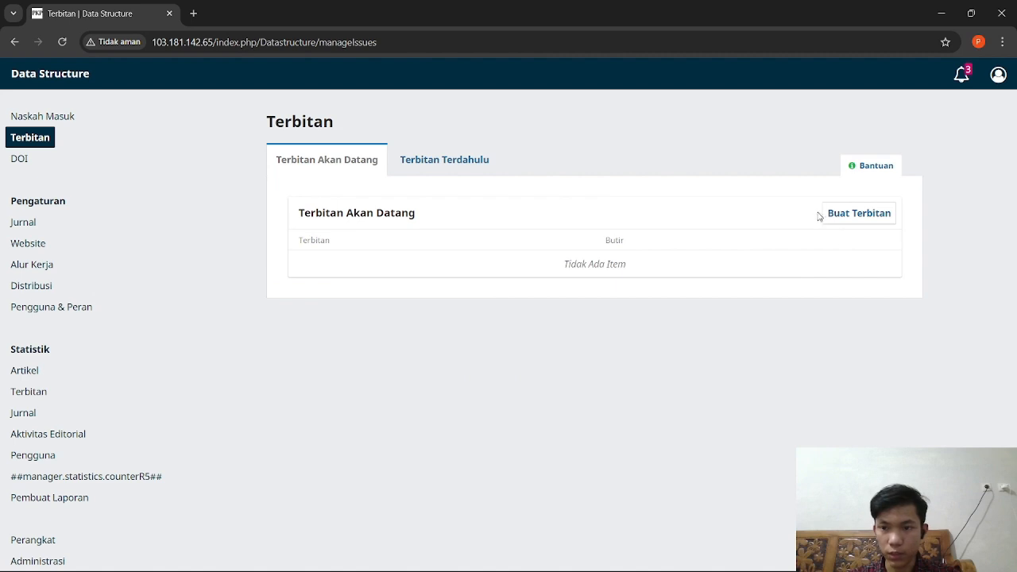
{"action": "left_click", "coordinate": [848, 216]}
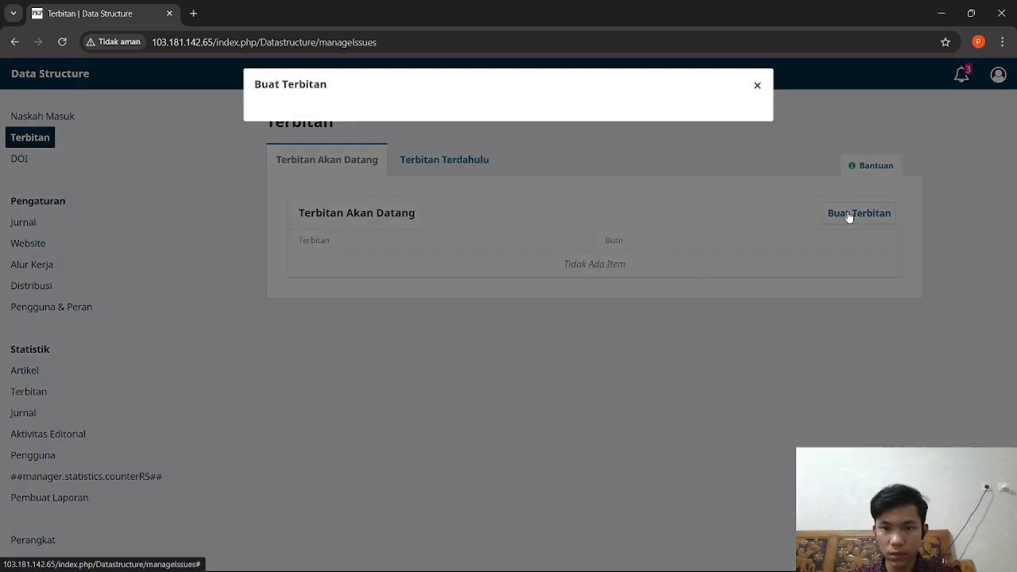
{"action": "left_click", "coordinate": [307, 141]}
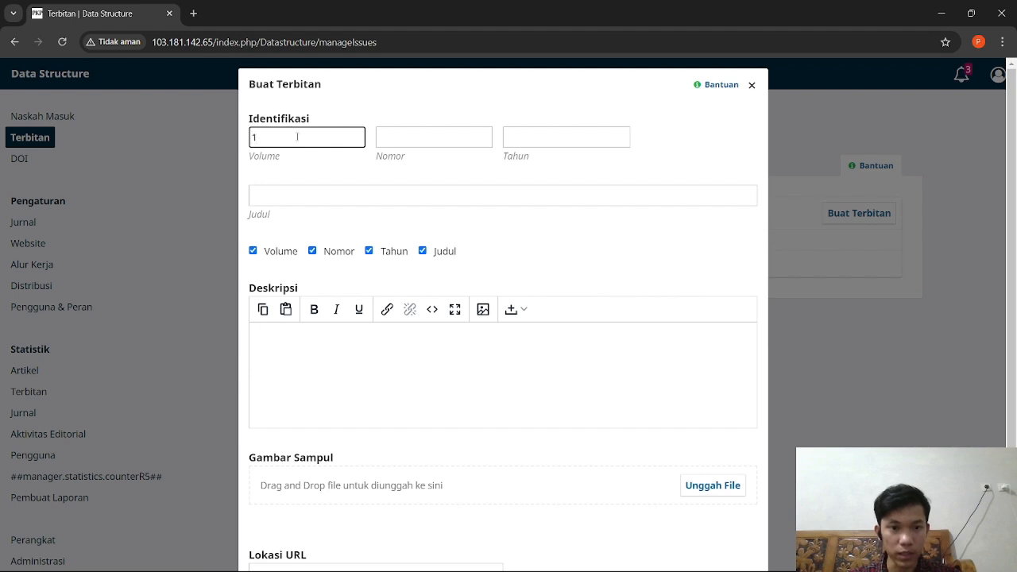
{"action": "type", "text": "1"}
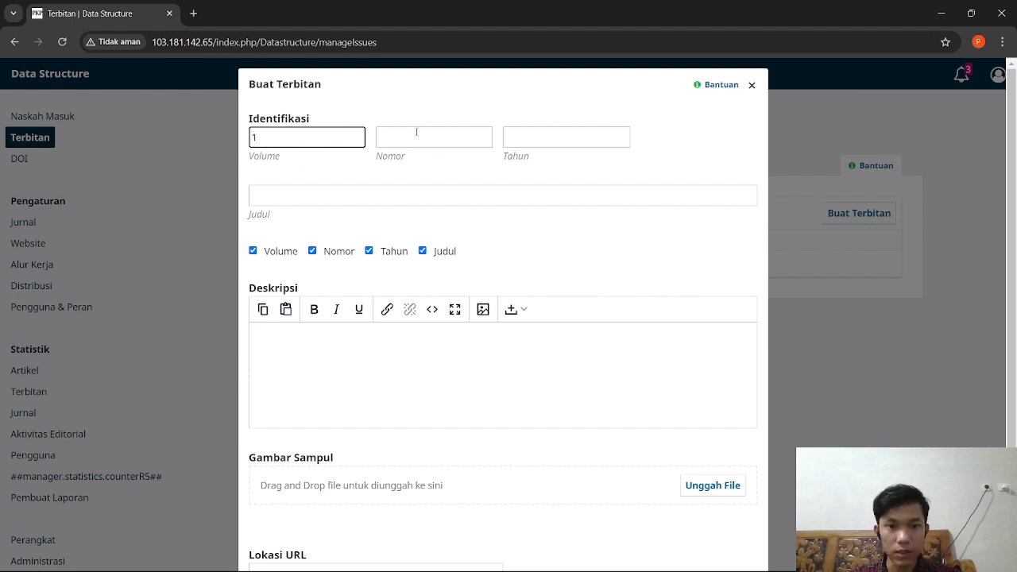
{"action": "left_click", "coordinate": [417, 135]}
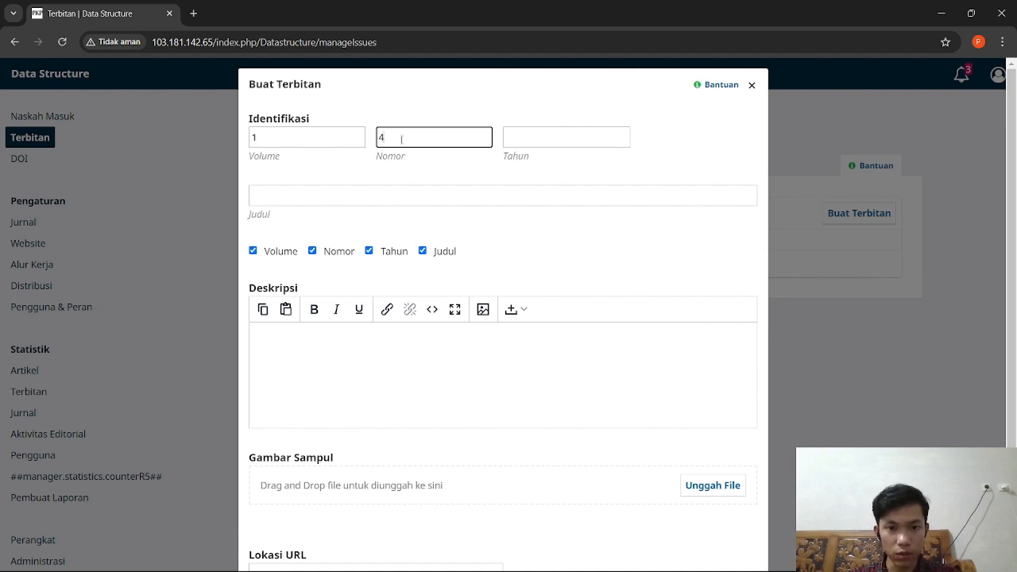
{"action": "left_click", "coordinate": [520, 134]}
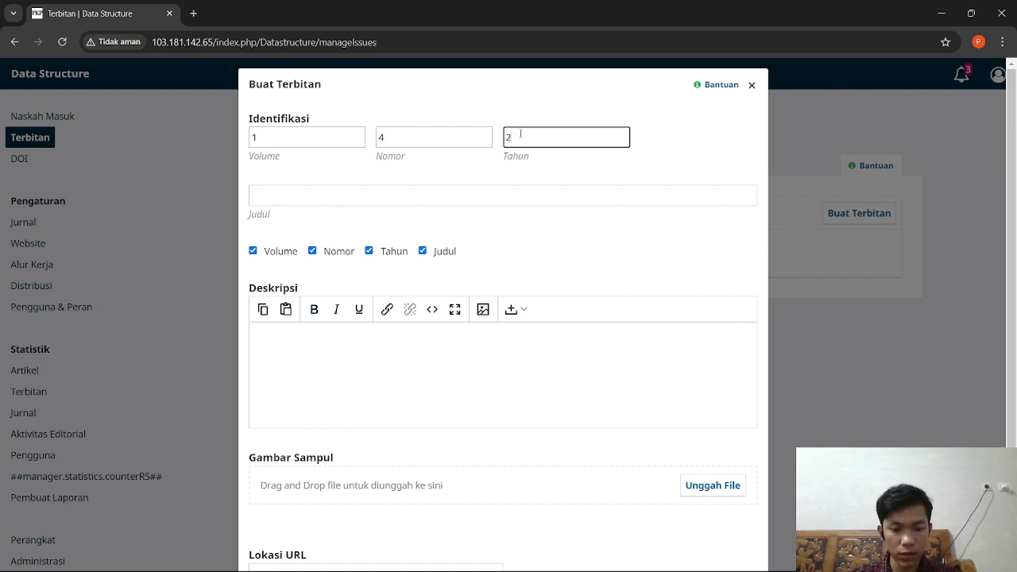
{"action": "type", "text": "2024"}
{"action": "left_click", "coordinate": [357, 194]}
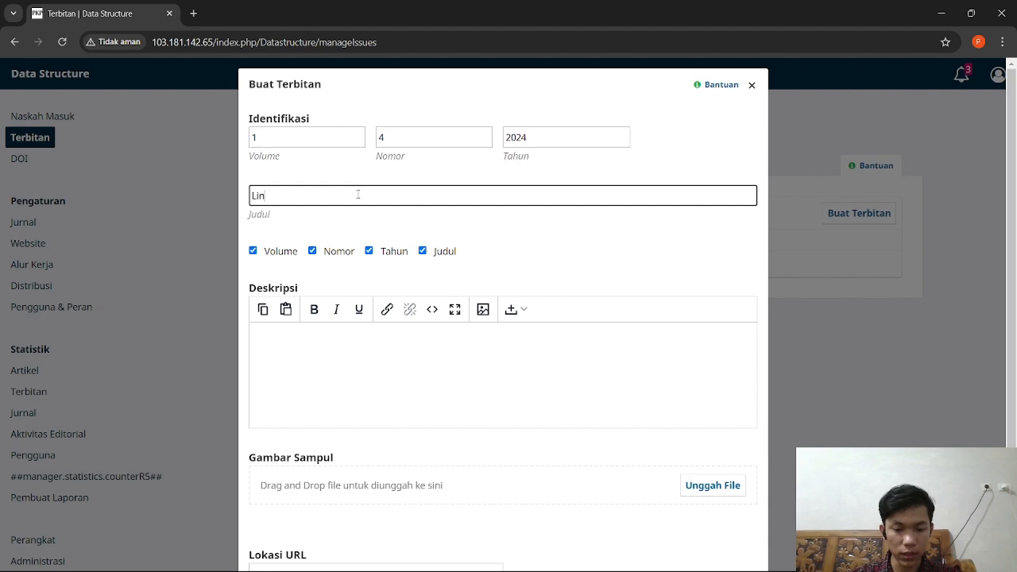
{"action": "type", "text": "Linked List"}
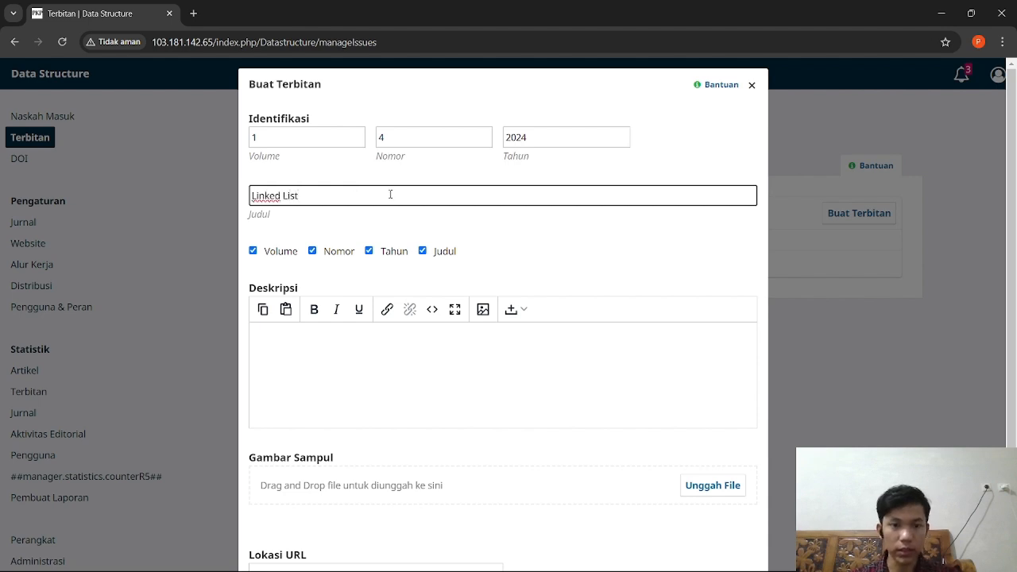
{"action": "scroll", "coordinate": [474, 245], "scroll_direction": "down", "scroll_amount": 2}
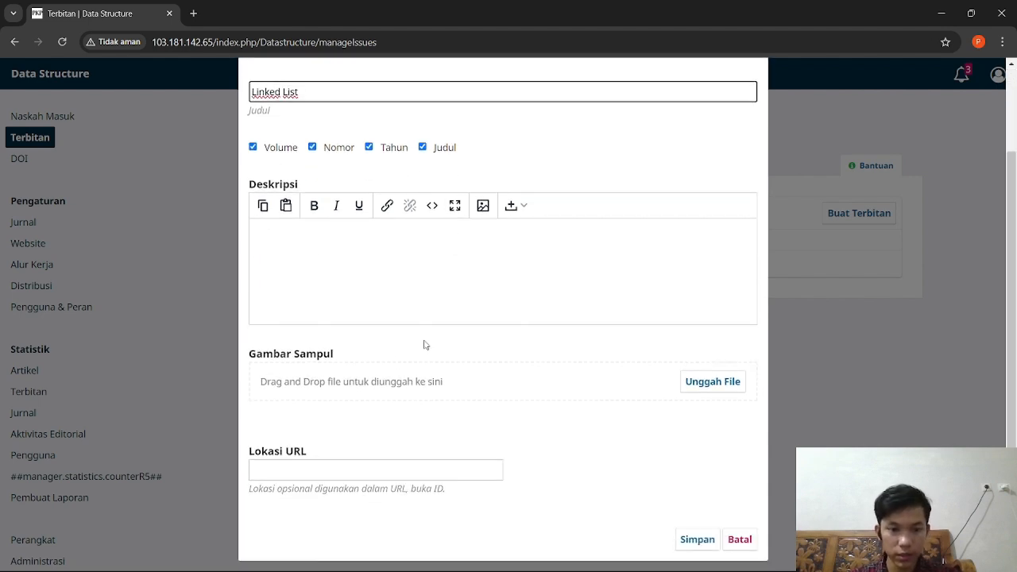
{"action": "left_click", "coordinate": [695, 540]}
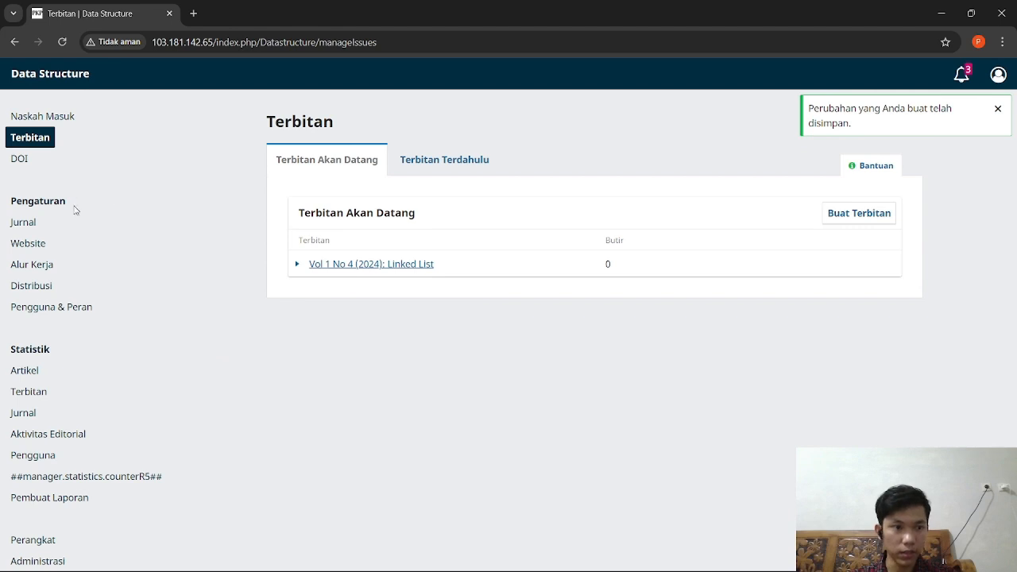
Step: Accept the Linked List submission with review skipped and return to the submissions list
{"action": "left_click", "coordinate": [51, 119]}
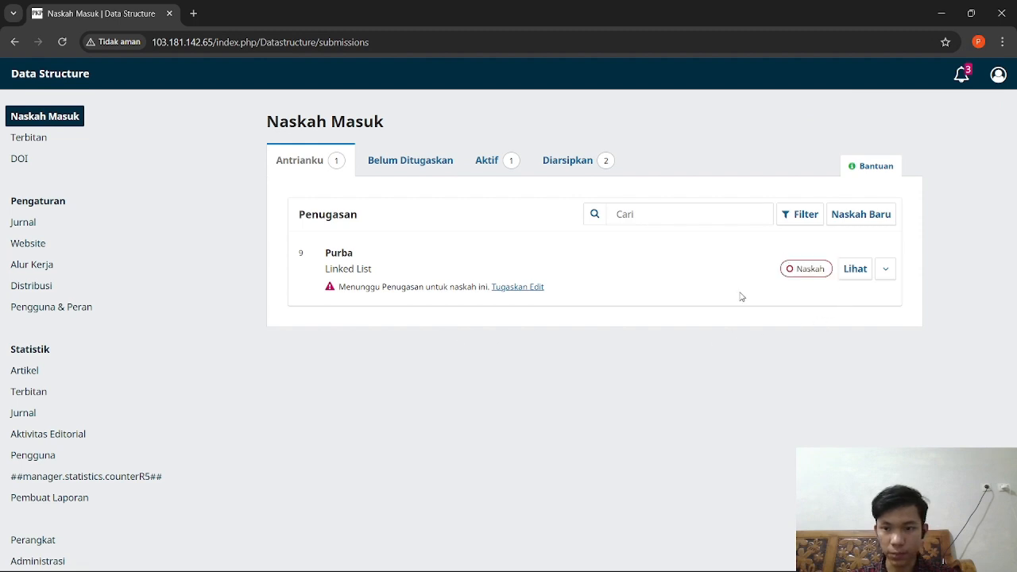
{"action": "left_click", "coordinate": [855, 271]}
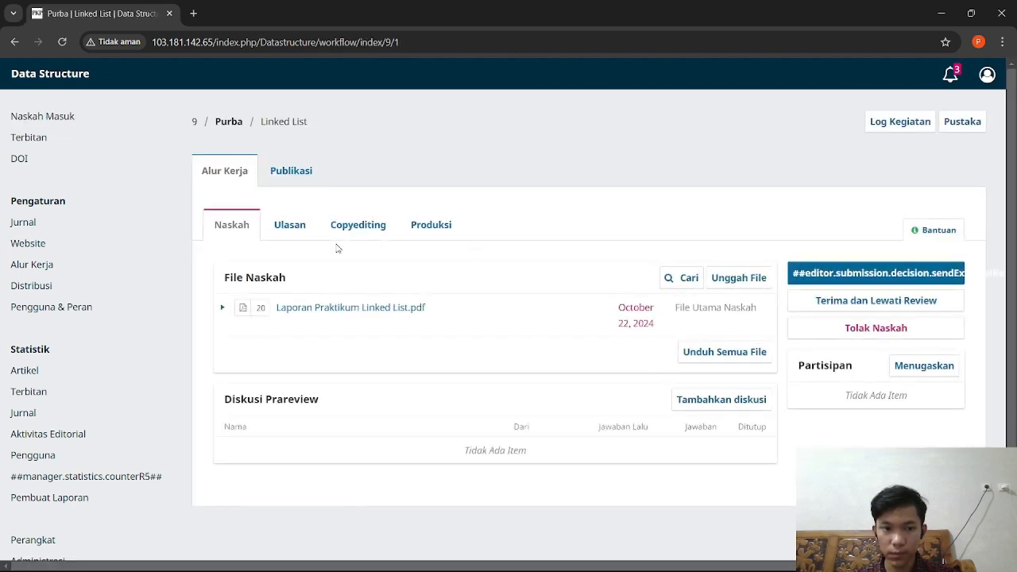
{"action": "left_click", "coordinate": [881, 305]}
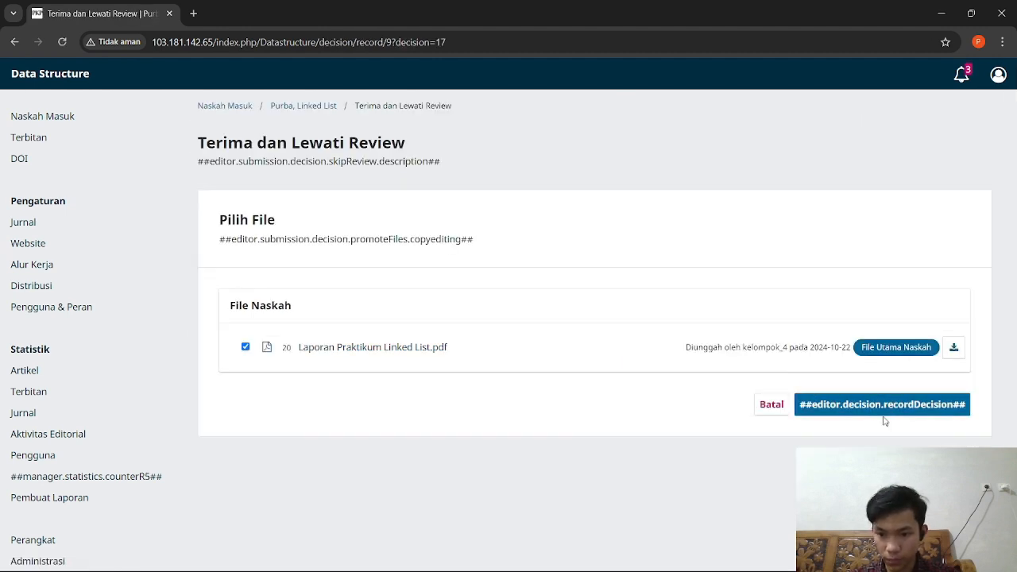
{"action": "left_click", "coordinate": [876, 408]}
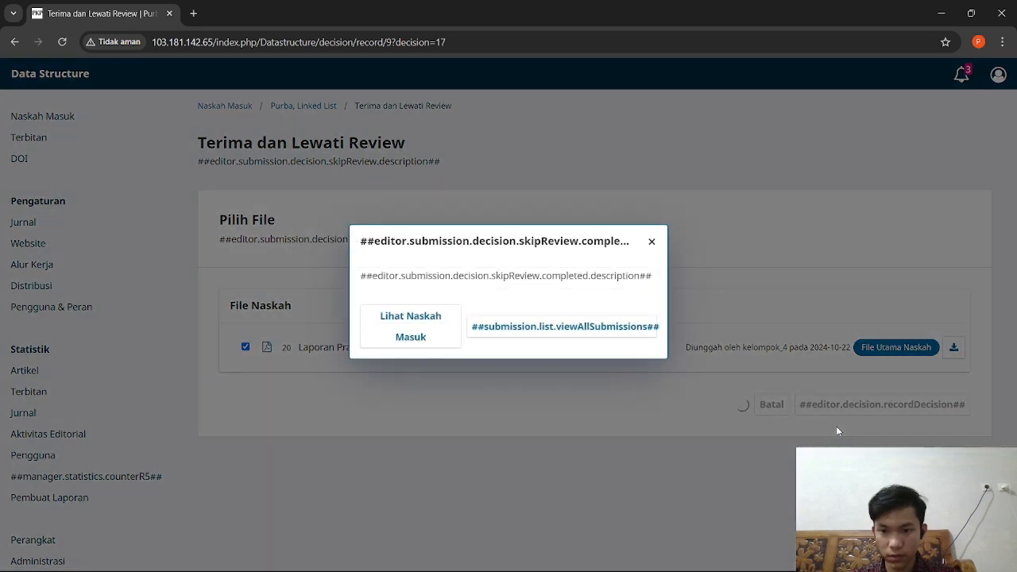
{"action": "left_click", "coordinate": [513, 329]}
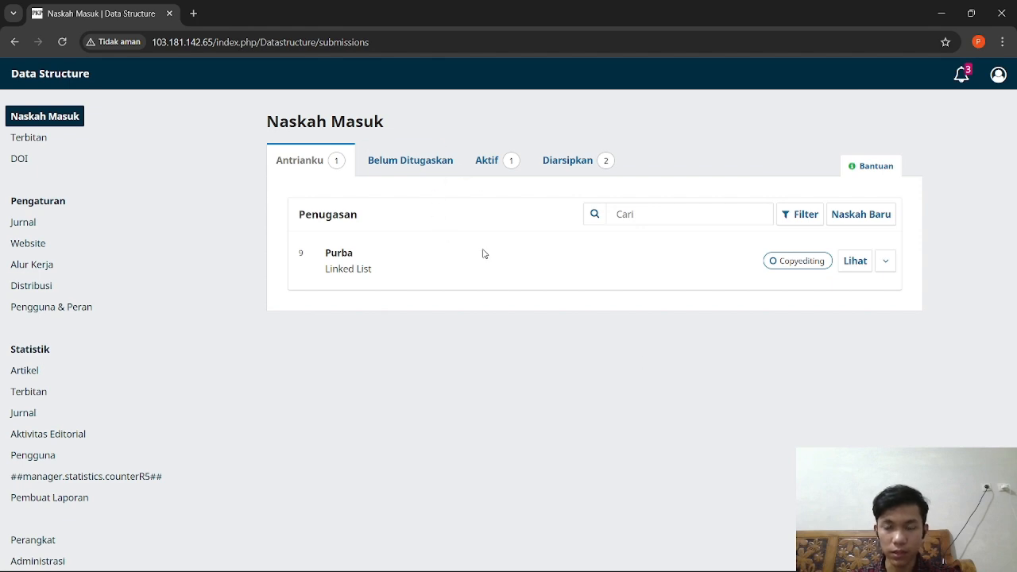
Step: Send the Linked List submission to the Produksi stage and return to all submissions
{"action": "left_click", "coordinate": [856, 268]}
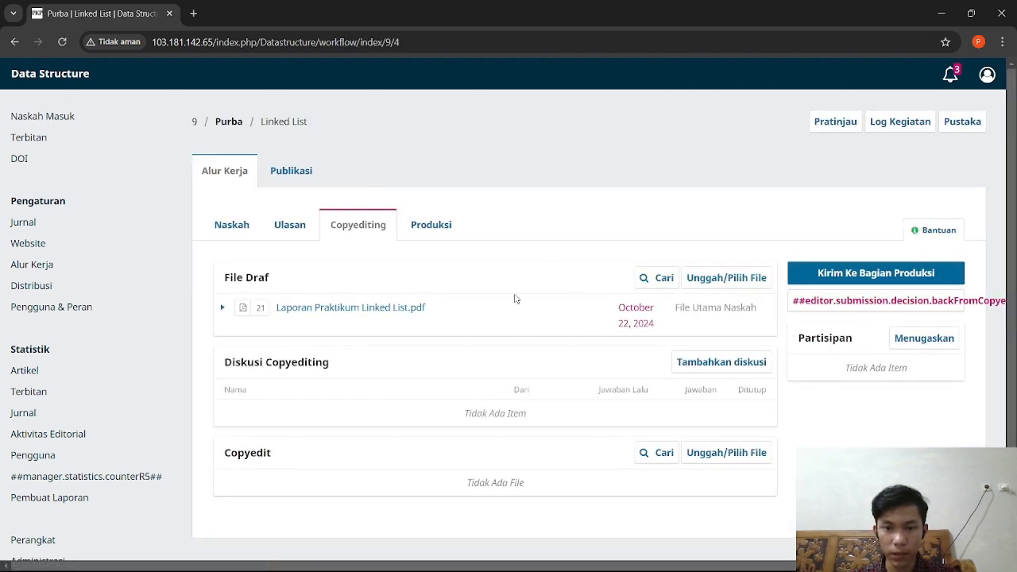
{"action": "left_click", "coordinate": [835, 274]}
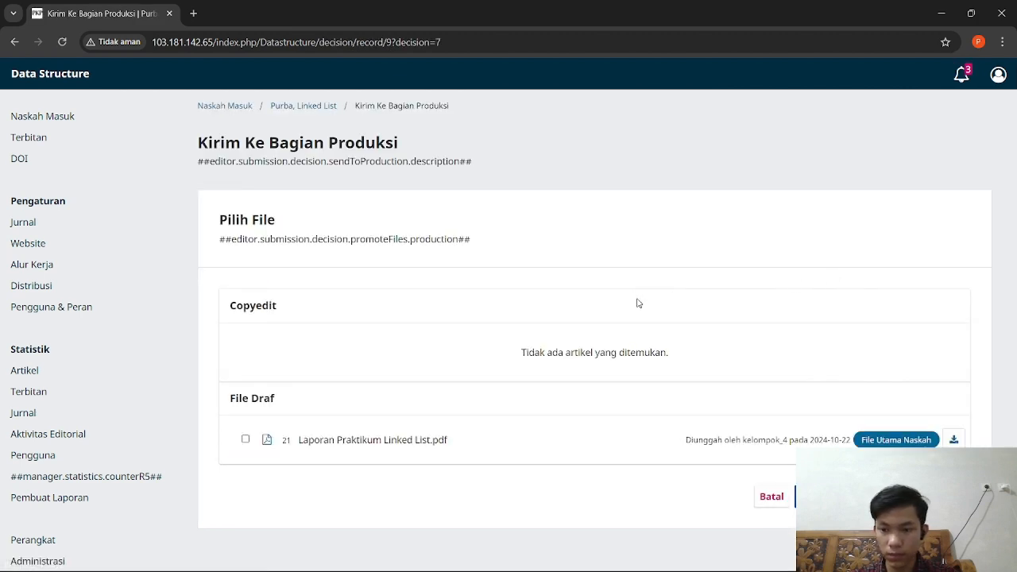
{"action": "left_click", "coordinate": [819, 496]}
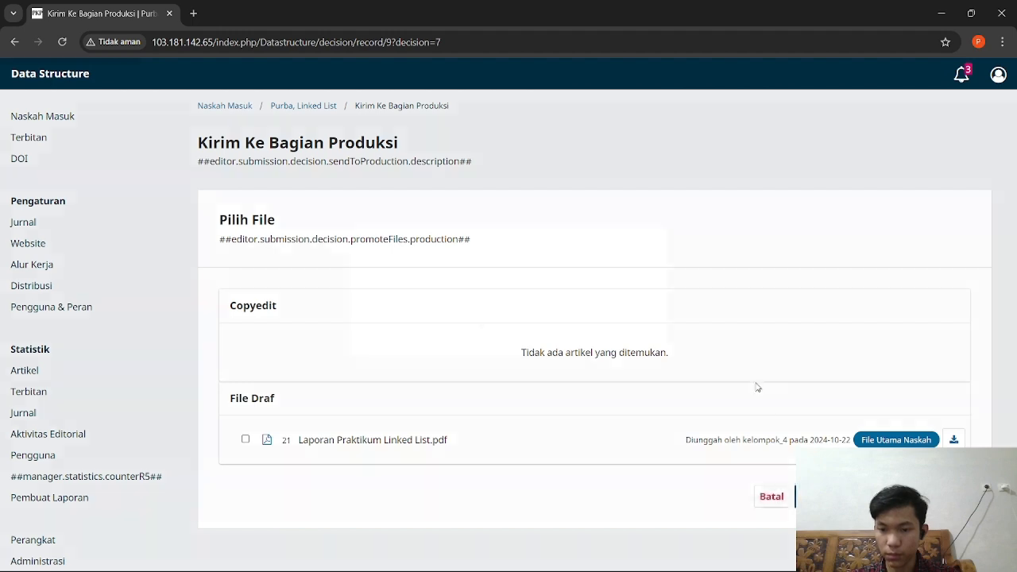
{"action": "left_click", "coordinate": [548, 327]}
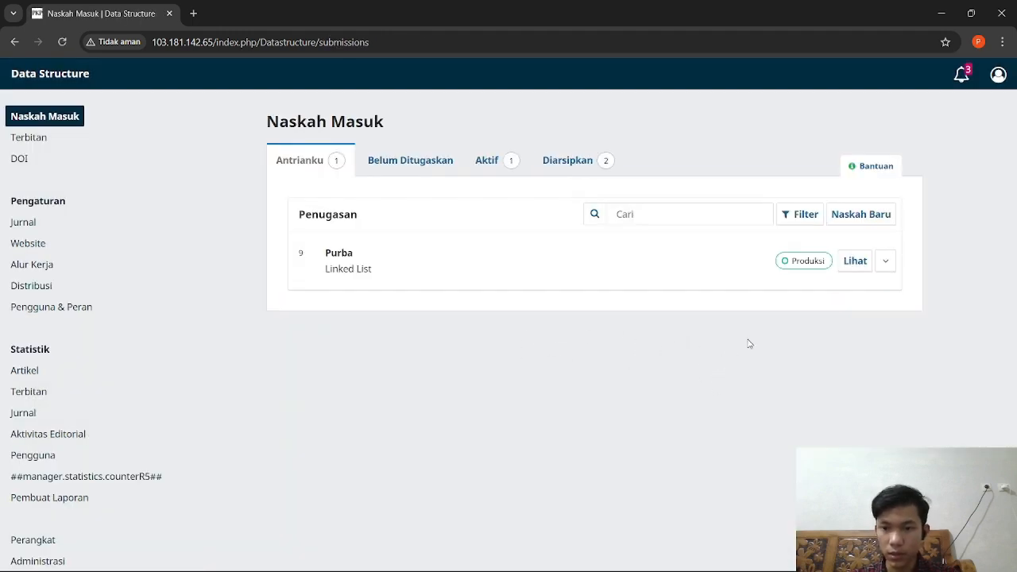
Step: Schedule the Linked List article into the Vol 1 No 4 (2024): Linked List issue
{"action": "left_click", "coordinate": [851, 269]}
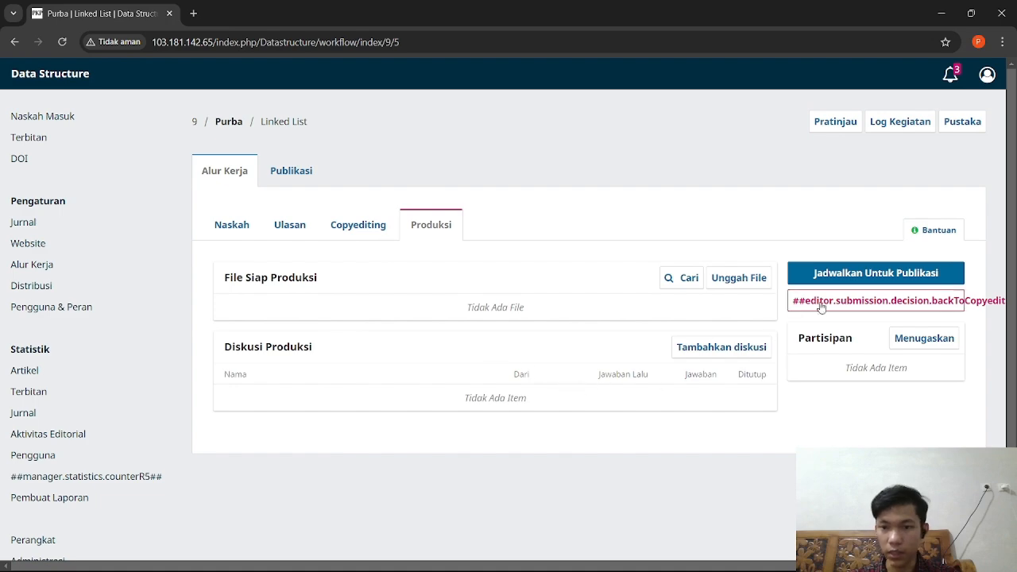
{"action": "left_click", "coordinate": [847, 273]}
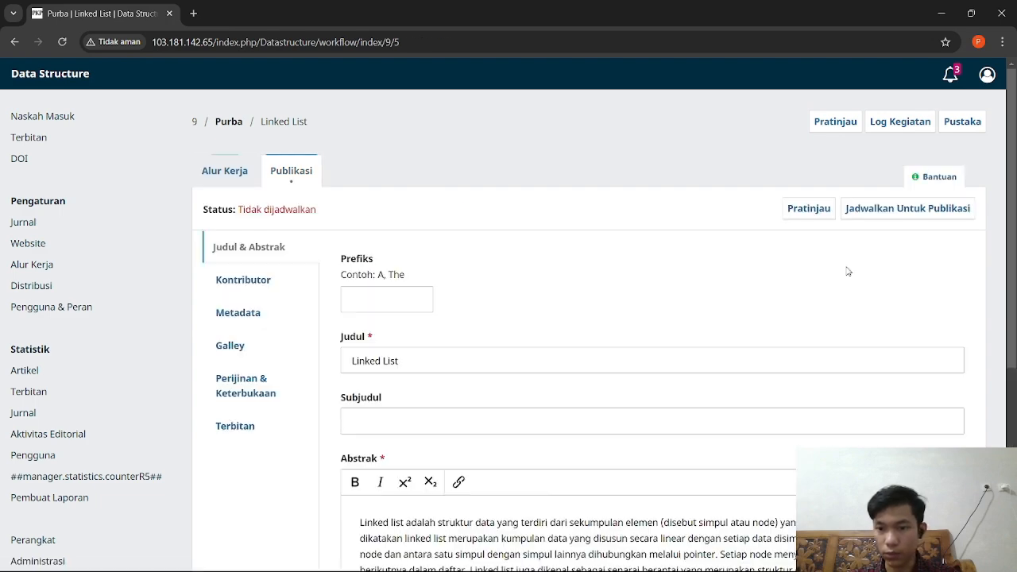
{"action": "scroll", "coordinate": [497, 308], "scroll_direction": "down", "scroll_amount": 3}
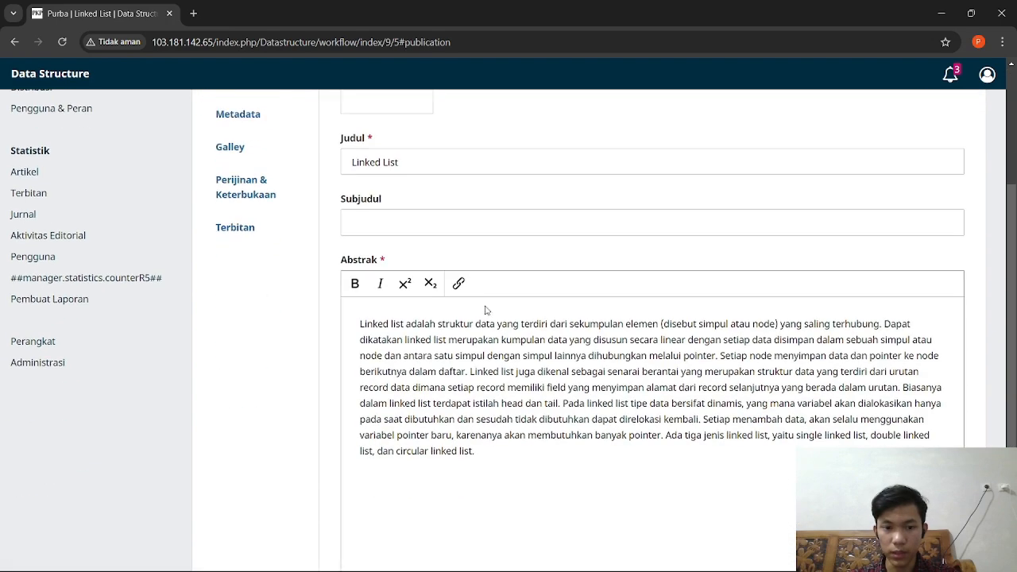
{"action": "scroll", "coordinate": [488, 311], "scroll_direction": "up", "scroll_amount": 3}
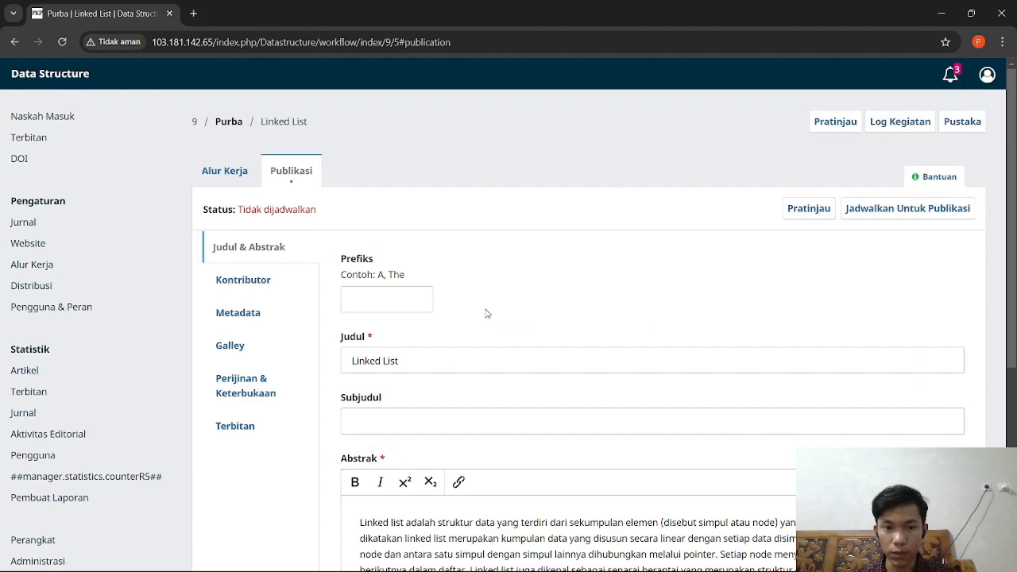
{"action": "left_click", "coordinate": [885, 211]}
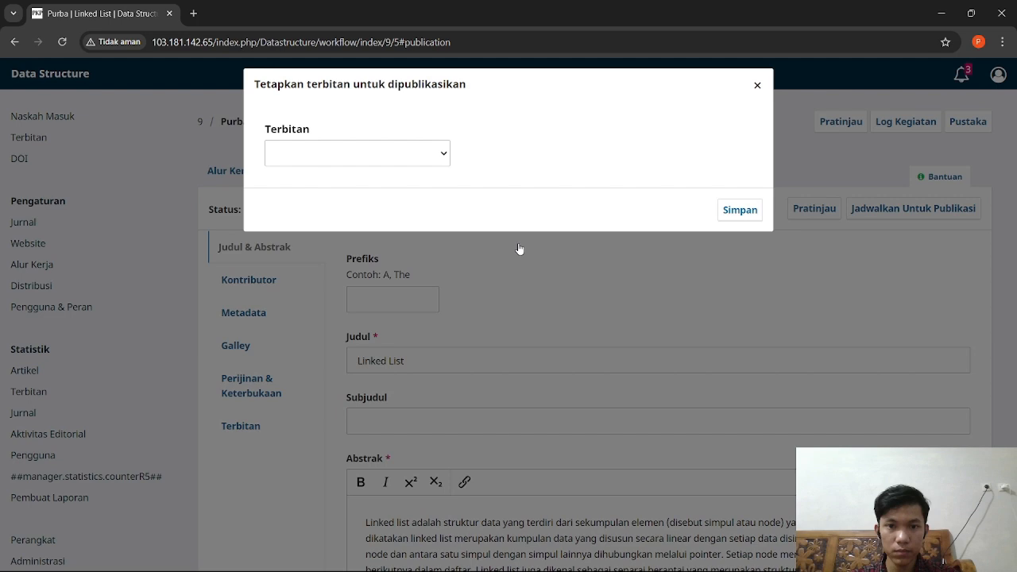
{"action": "left_click", "coordinate": [444, 158]}
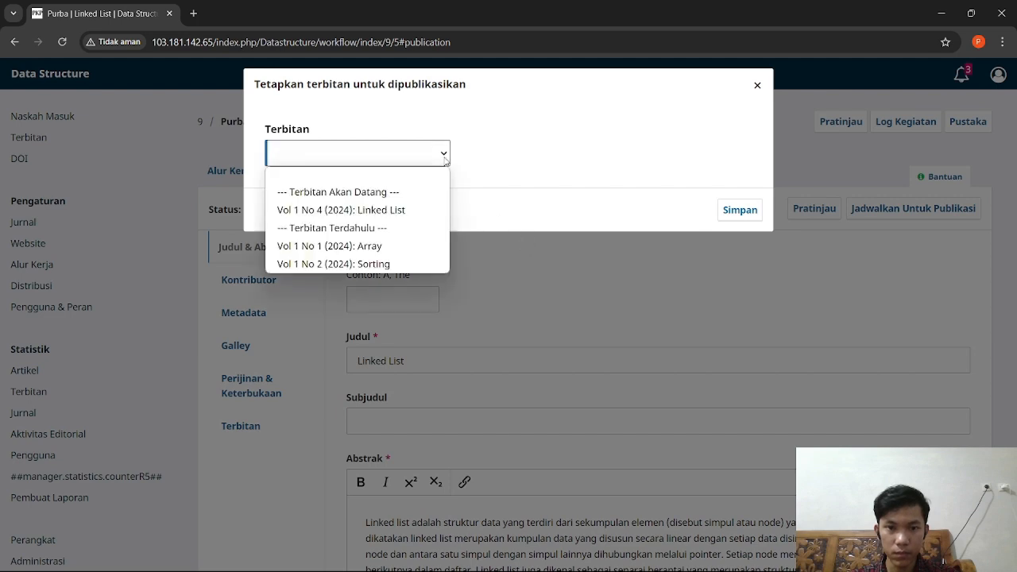
{"action": "left_click", "coordinate": [411, 210]}
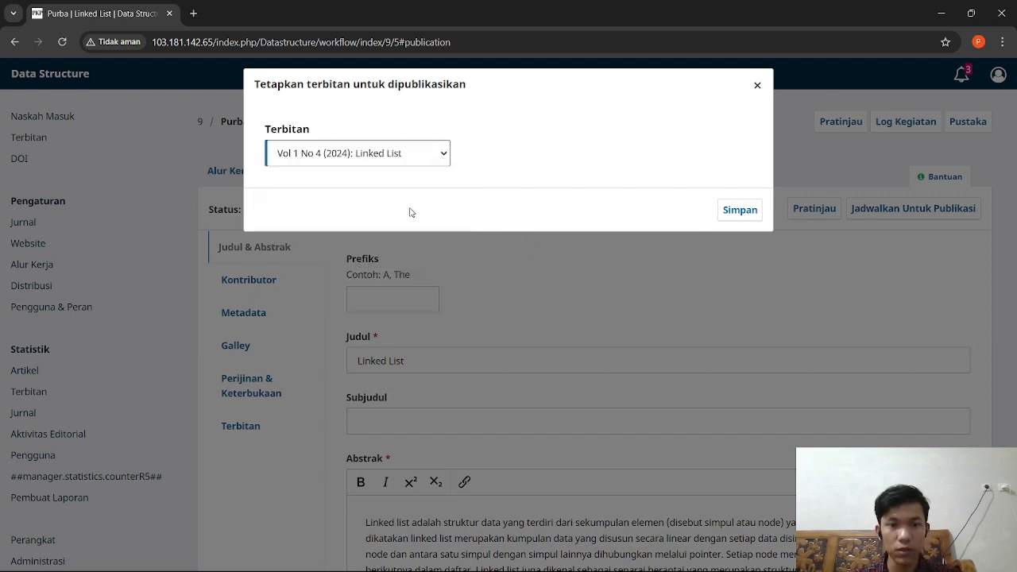
{"action": "left_click", "coordinate": [735, 211]}
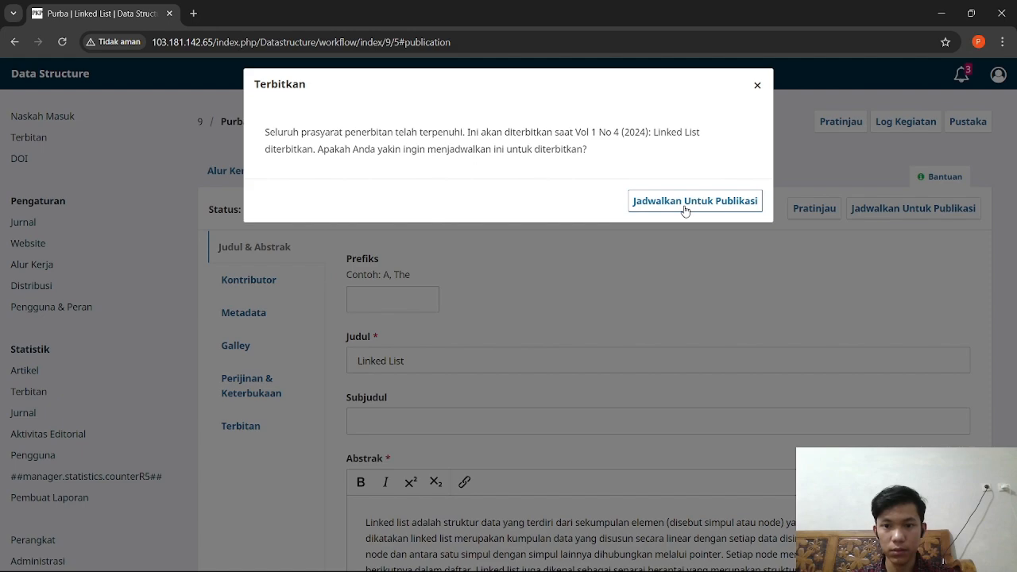
{"action": "left_click", "coordinate": [685, 202]}
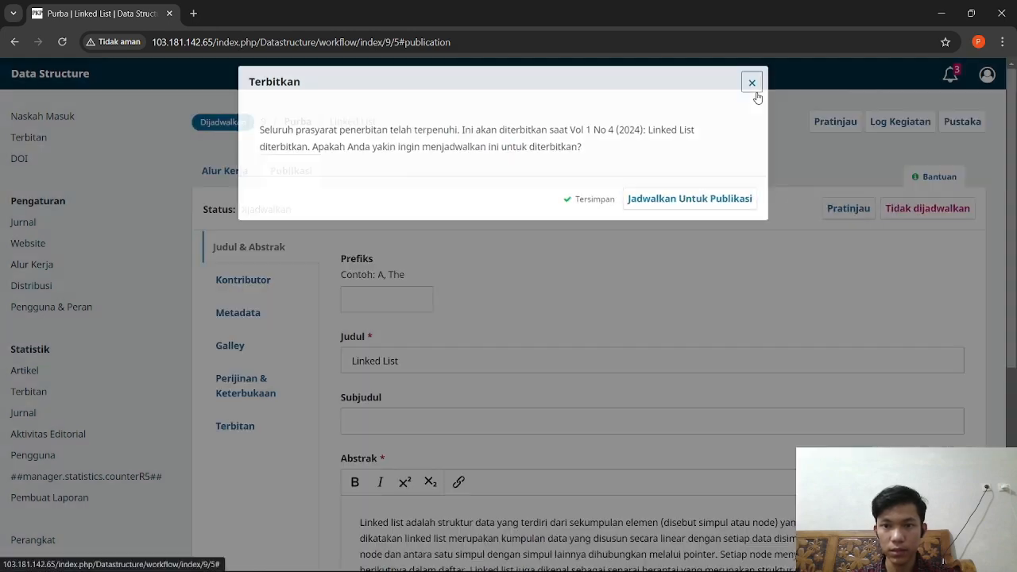
{"action": "left_click", "coordinate": [757, 86]}
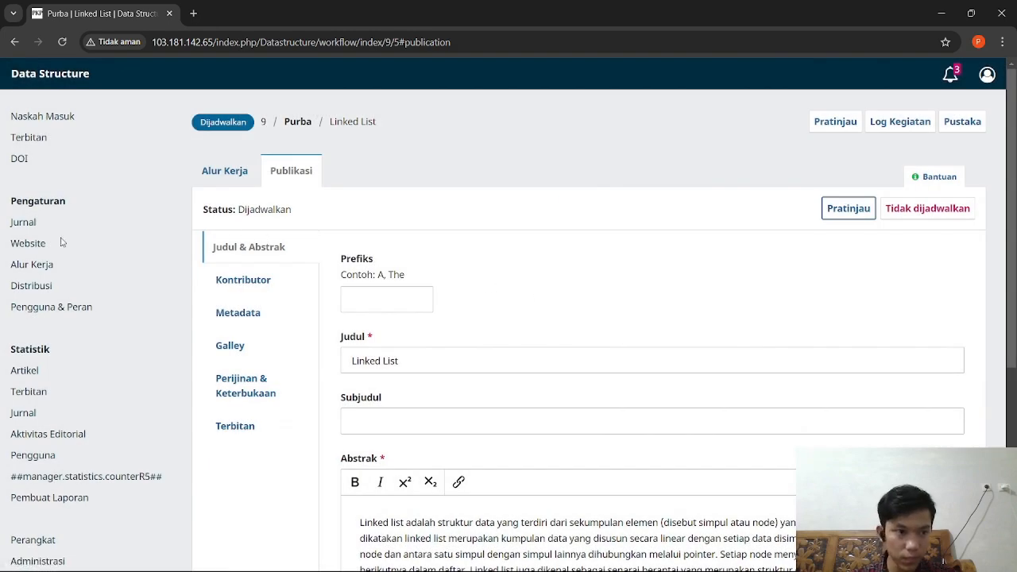
{"action": "left_click", "coordinate": [30, 138]}
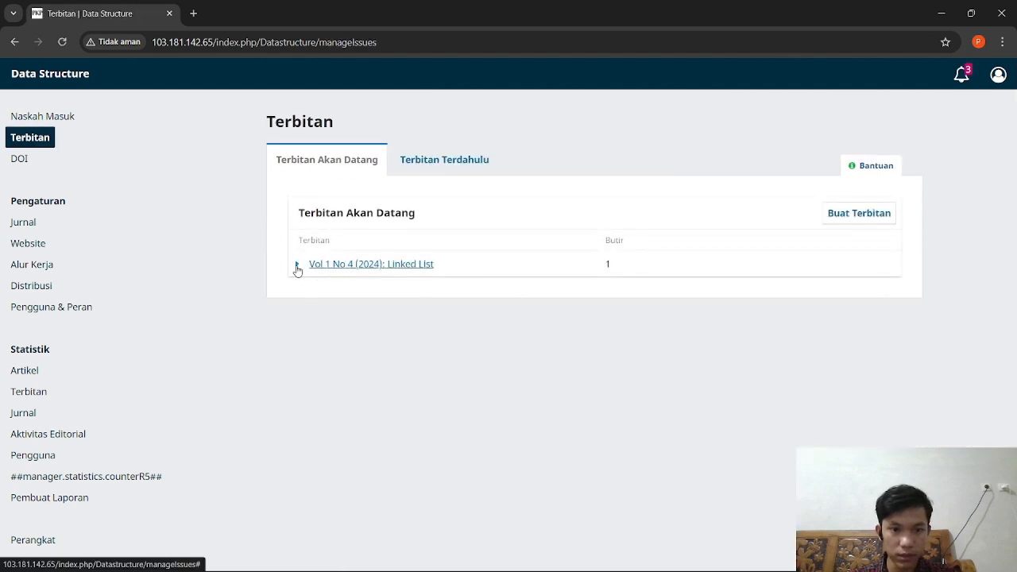
Step: Open the Vol 1 No 4 issue and start a new full-issue galley
{"action": "left_click", "coordinate": [297, 267]}
{"action": "left_click", "coordinate": [318, 288]}
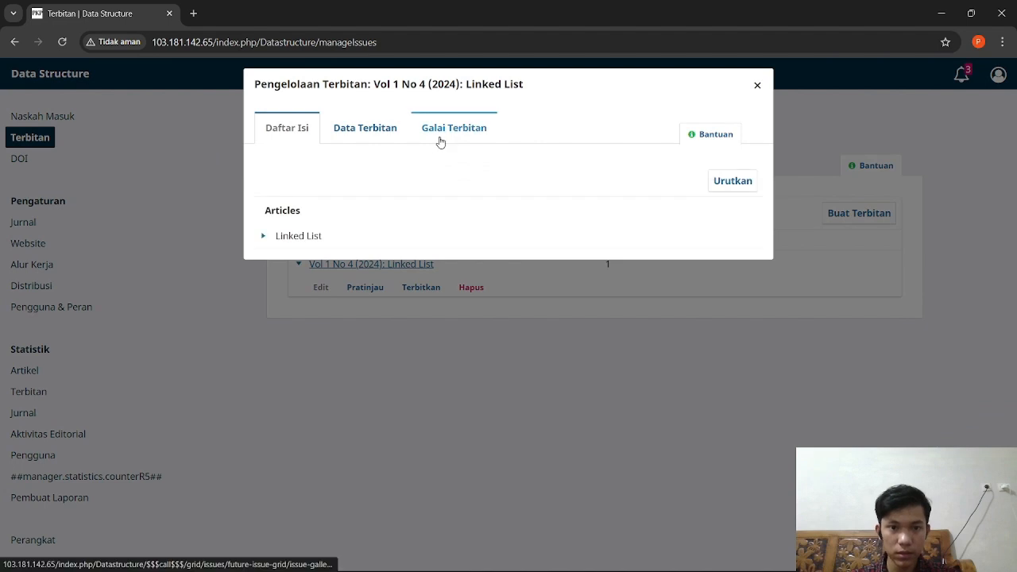
{"action": "left_click", "coordinate": [442, 141]}
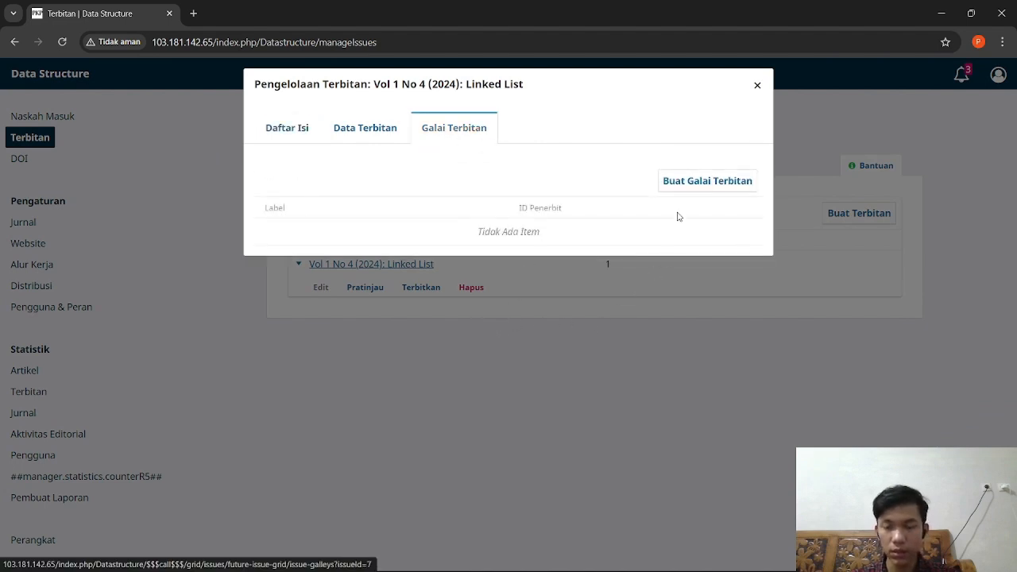
{"action": "left_click", "coordinate": [686, 187]}
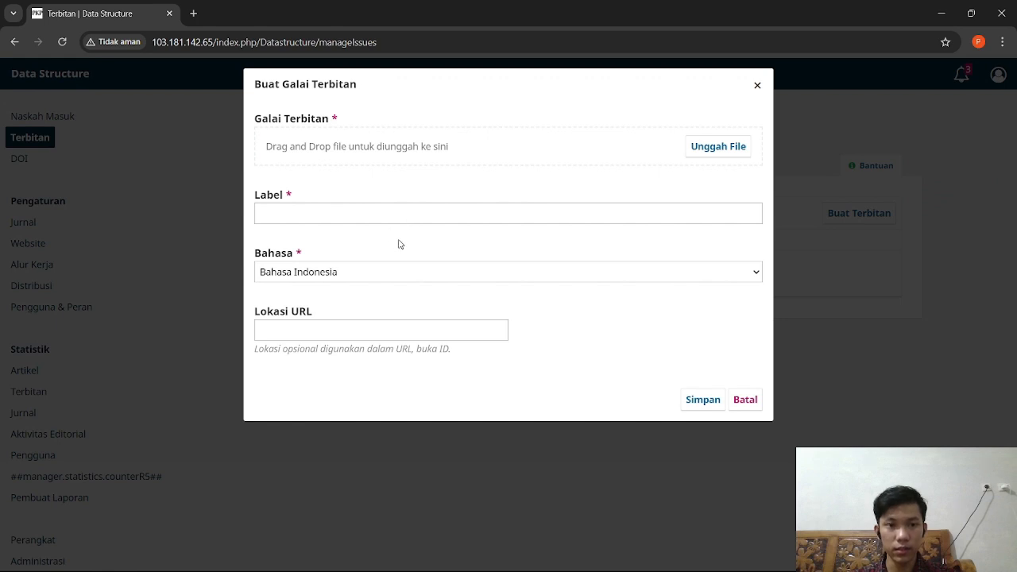
Step: Upload Laporan Praktikum Linked List.pdf as the galley, label it 'Linked List', and save
{"action": "left_click", "coordinate": [717, 151]}
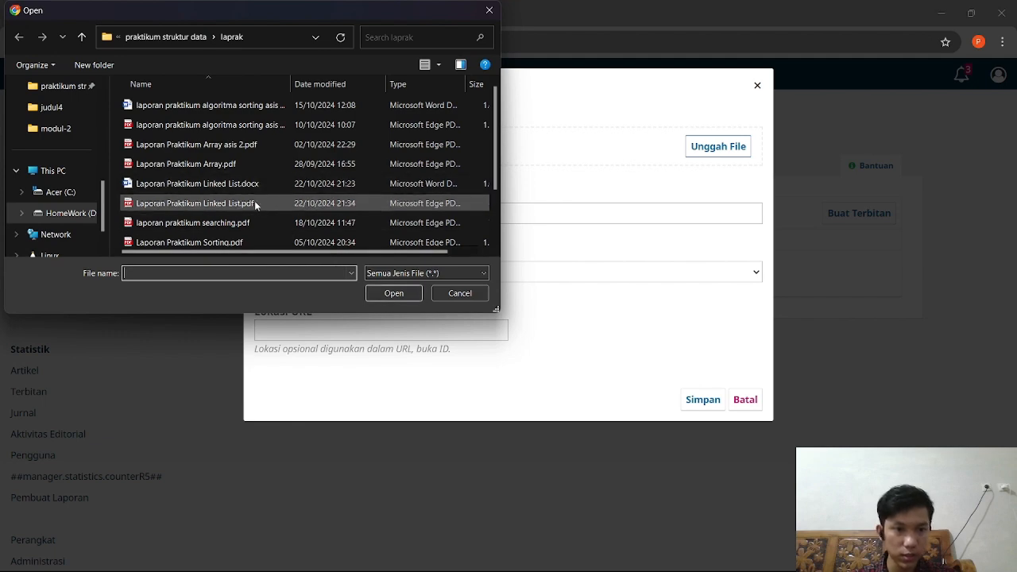
{"action": "left_click", "coordinate": [252, 205]}
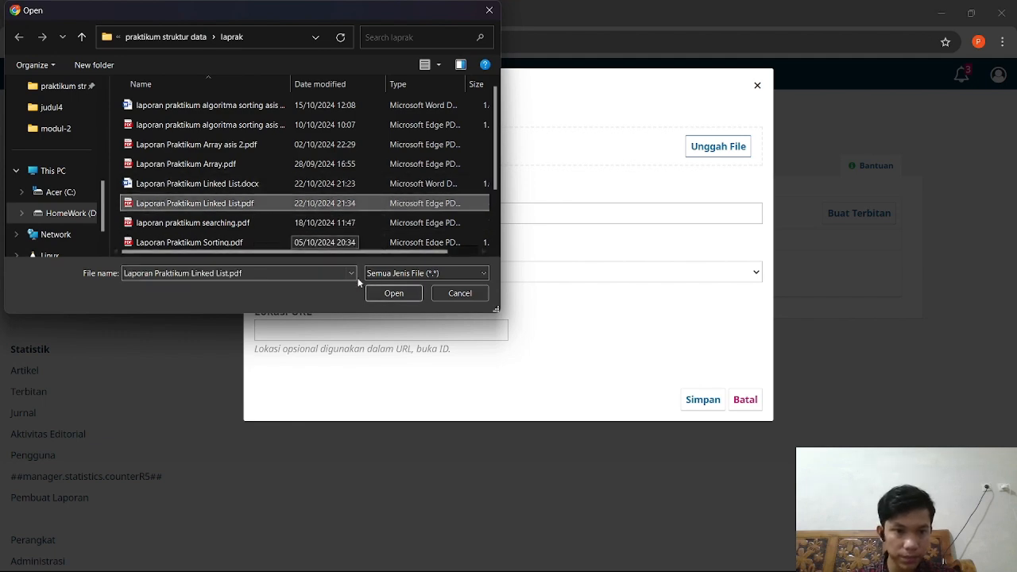
{"action": "left_click", "coordinate": [394, 294]}
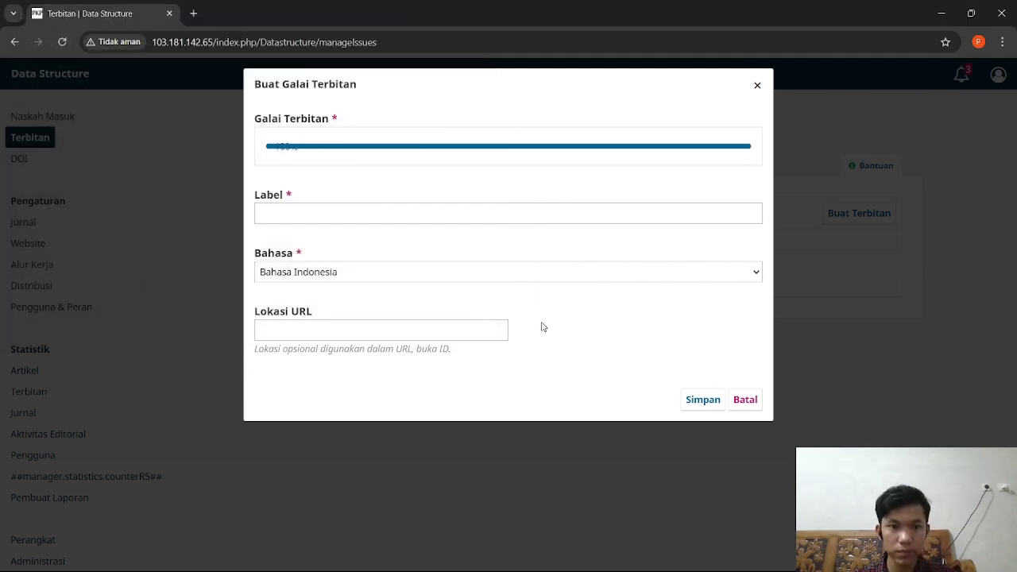
{"action": "left_click", "coordinate": [406, 213]}
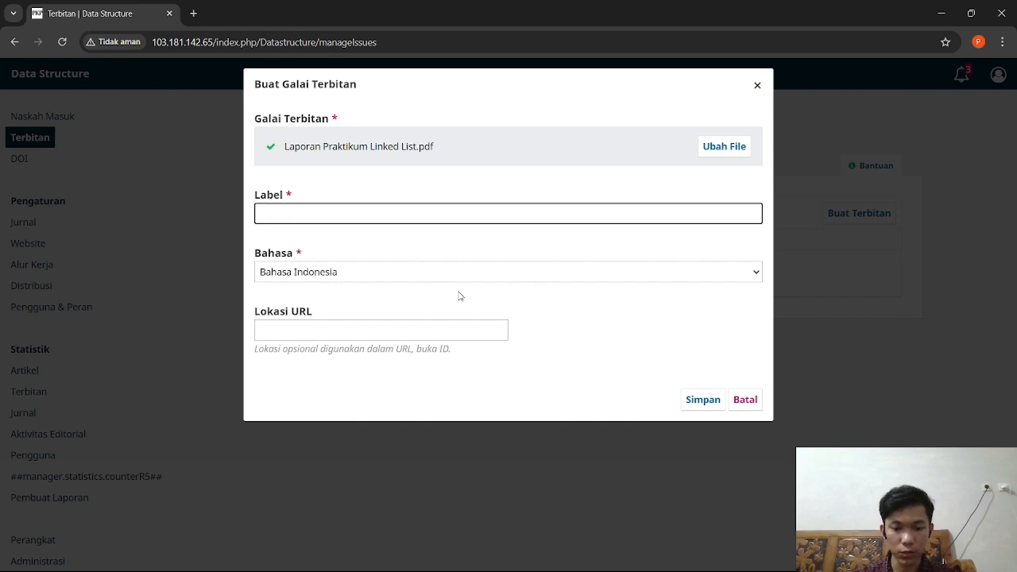
{"action": "type", "text": "Linked List"}
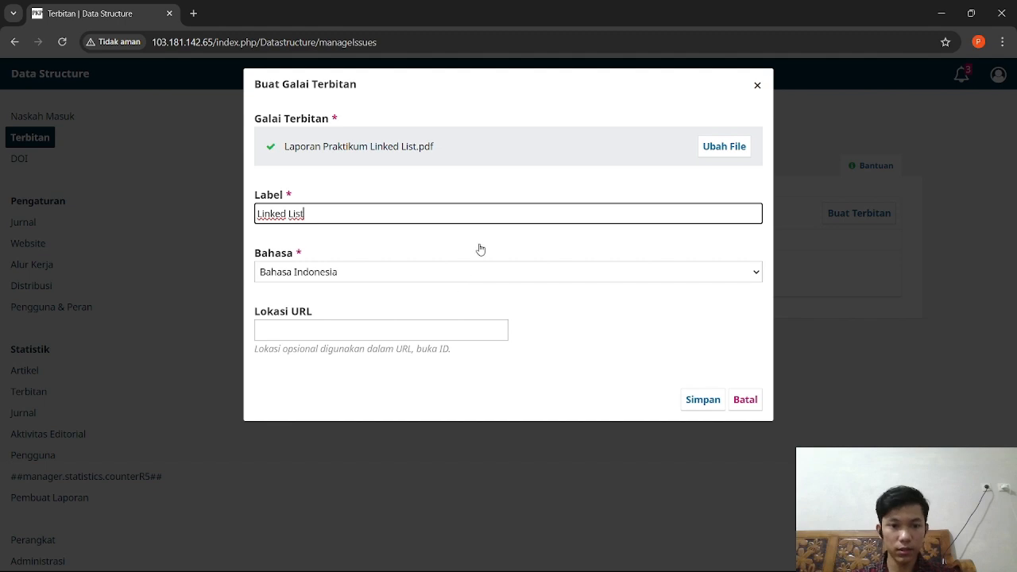
{"action": "left_click", "coordinate": [699, 400]}
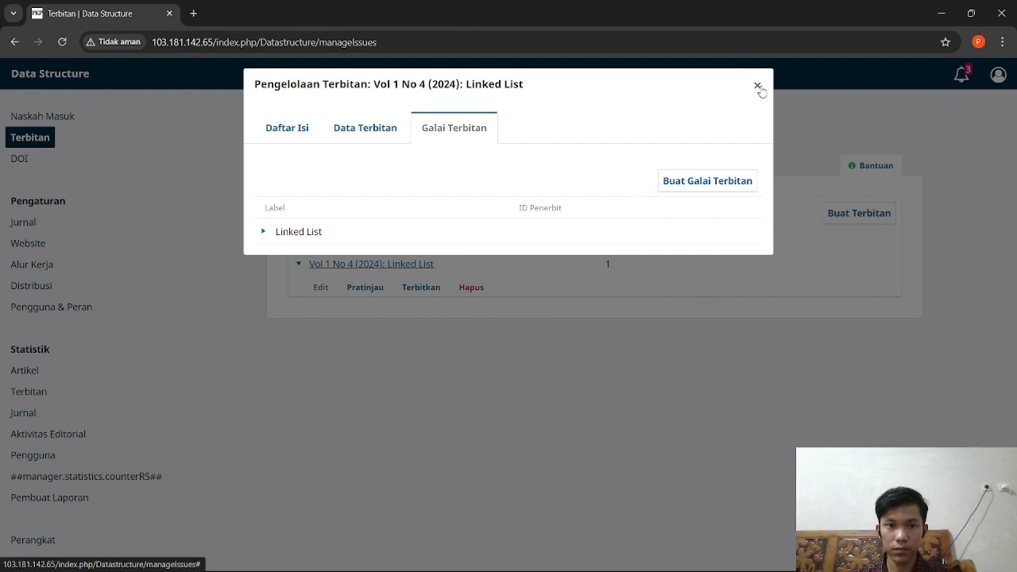
{"action": "left_click", "coordinate": [758, 86]}
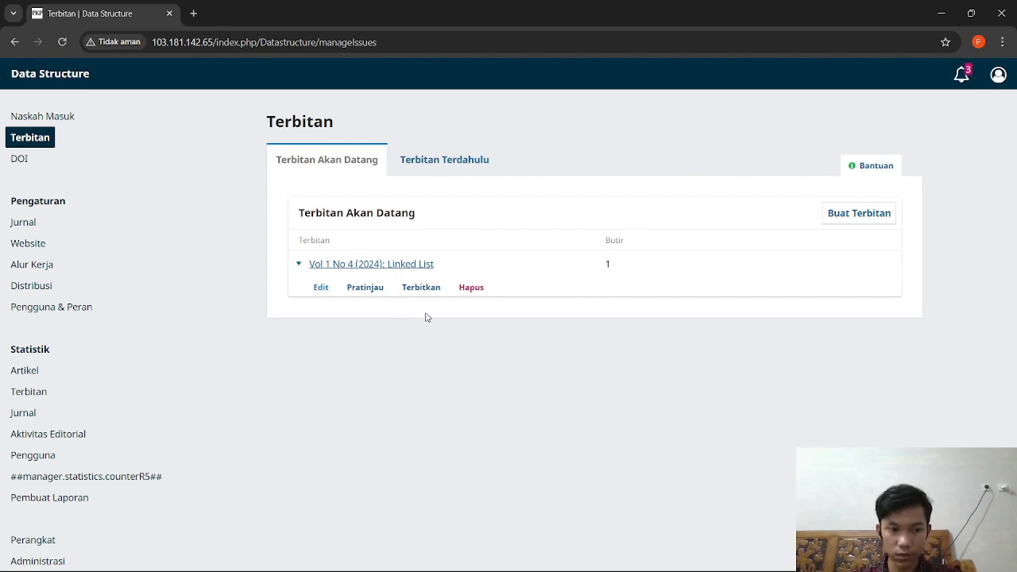
Step: Publish the Linked List issue, confirm, and go to the Data Structure home page
{"action": "left_click", "coordinate": [423, 287]}
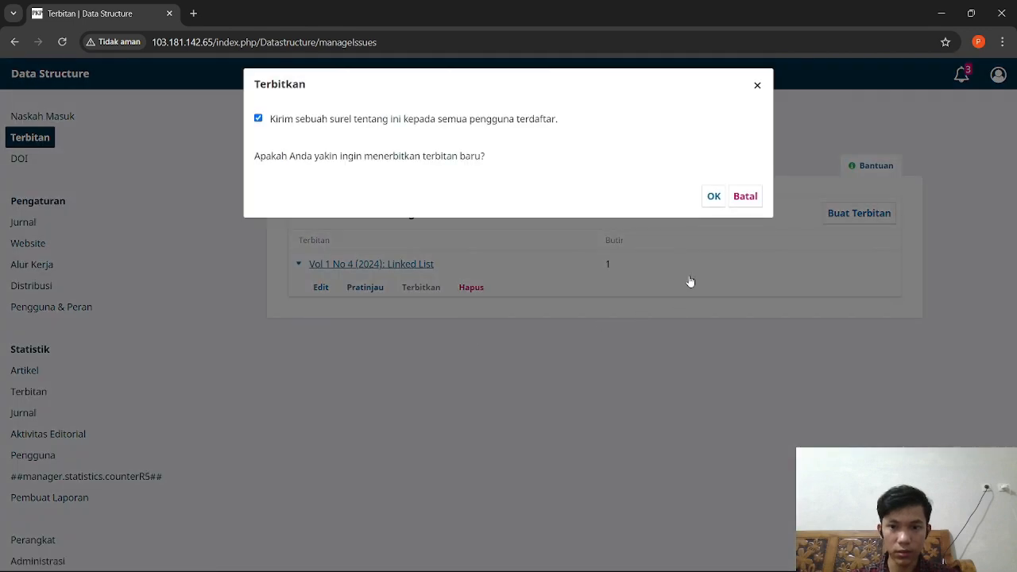
{"action": "left_click", "coordinate": [712, 196]}
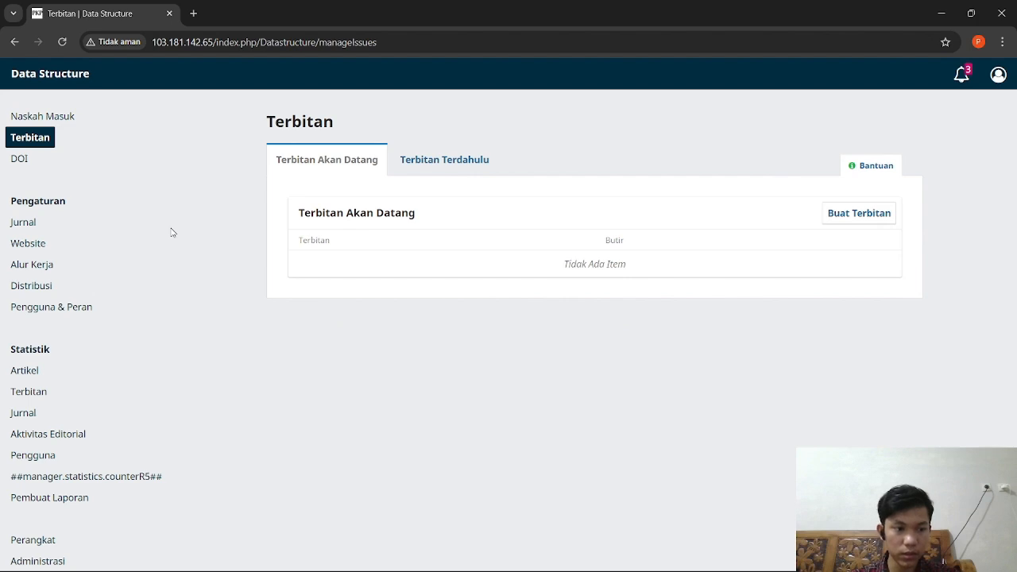
{"action": "left_click", "coordinate": [54, 76]}
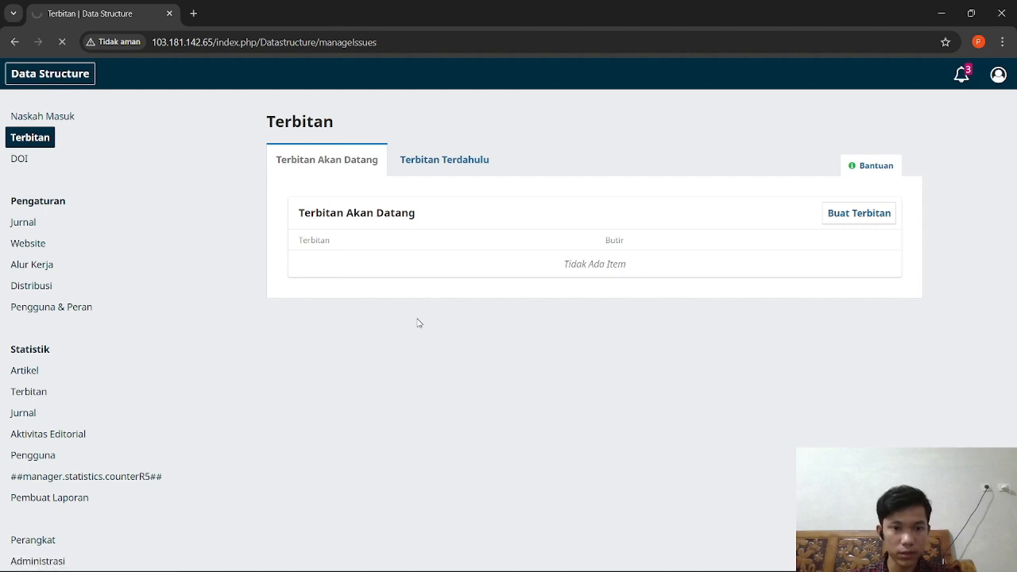
Step: View the Linked List article page from the public home page, then return
{"action": "scroll", "coordinate": [229, 322], "scroll_direction": "down", "scroll_amount": 2}
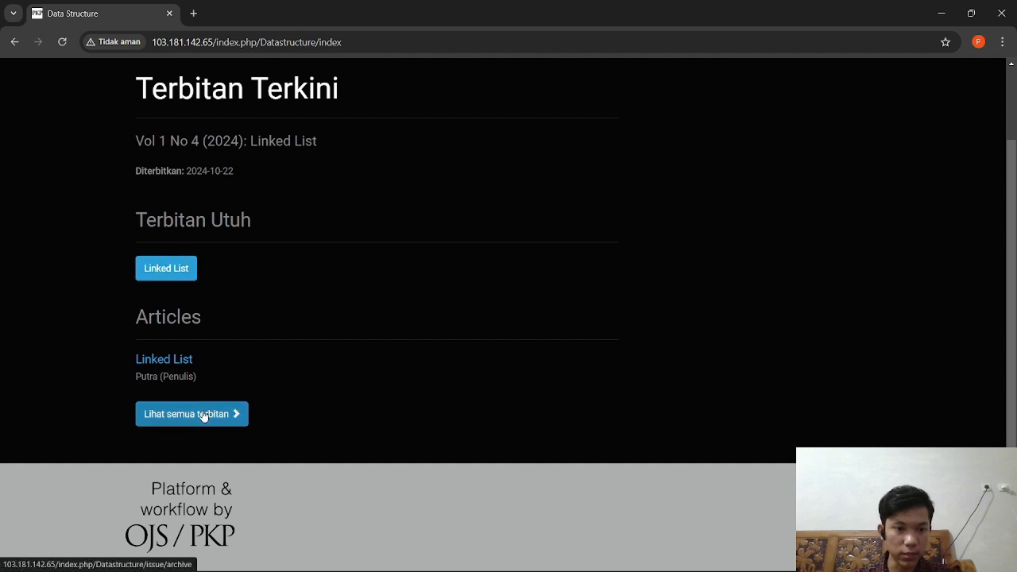
{"action": "left_click", "coordinate": [170, 359]}
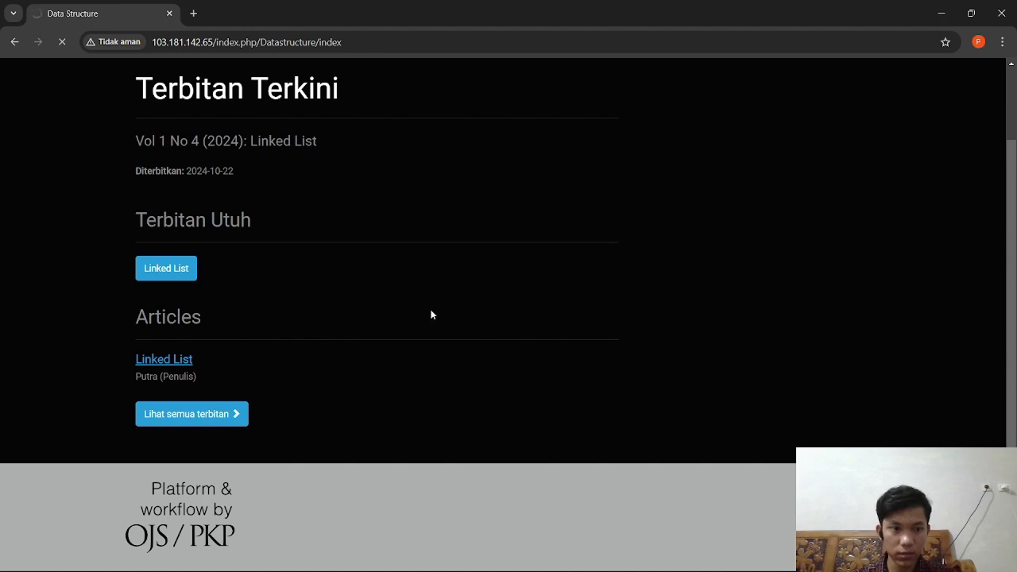
{"action": "scroll", "coordinate": [432, 313], "scroll_direction": "down", "scroll_amount": 3}
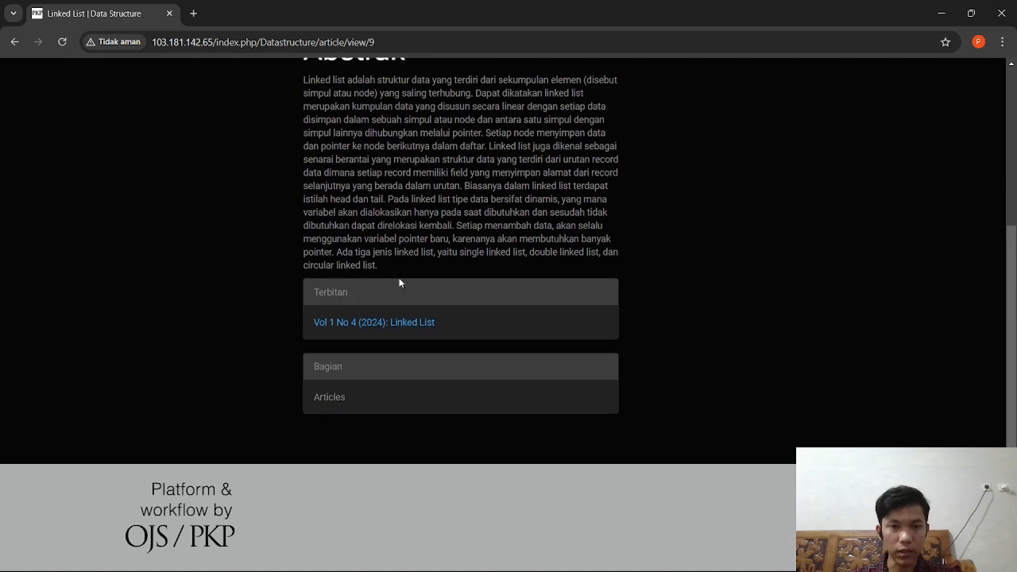
{"action": "scroll", "coordinate": [181, 224], "scroll_direction": "up", "scroll_amount": 3}
{"action": "key", "text": "alt+Left"}
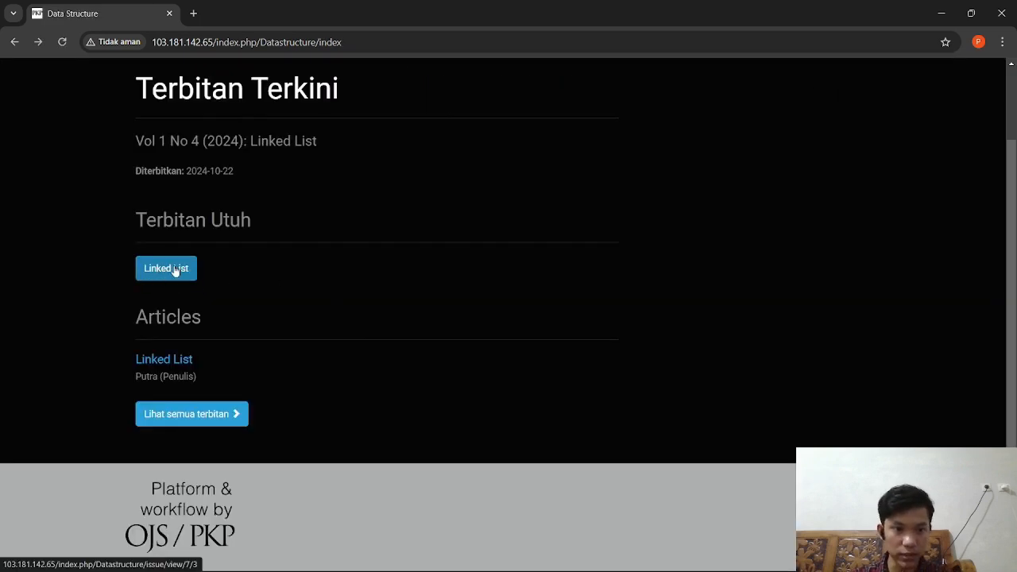
Step: Open the 53-page full-issue Linked List PDF and scroll through it
{"action": "left_click", "coordinate": [175, 270]}
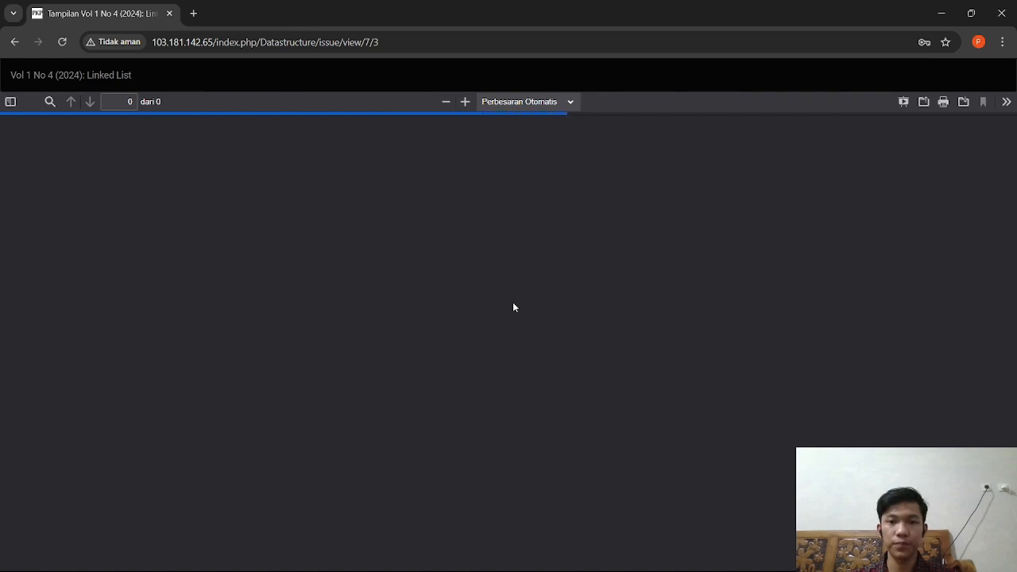
{"action": "scroll", "coordinate": [532, 312], "scroll_direction": "down", "scroll_amount": 20}
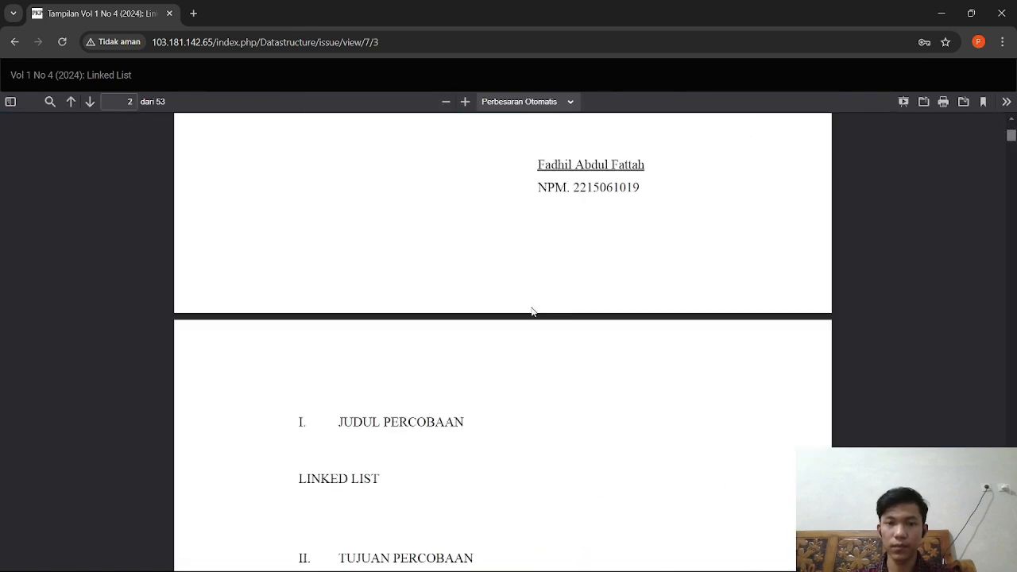
{"action": "scroll", "coordinate": [537, 310], "scroll_direction": "up", "scroll_amount": 15}
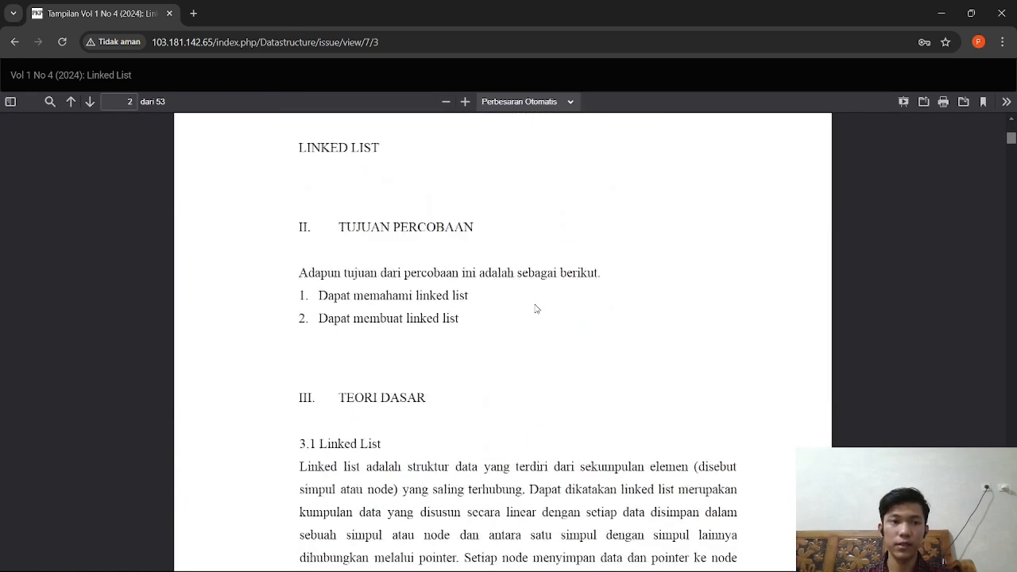
{"action": "scroll", "coordinate": [536, 310], "scroll_direction": "down", "scroll_amount": 5}
{"action": "mouse_move", "coordinate": [1011, 139]}
{"action": "left_mouse_down"}
{"action": "mouse_move", "coordinate": [1010, 548]}
{"action": "mouse_move", "coordinate": [1011, 143]}
{"action": "left_mouse_up"}
{"action": "scroll", "coordinate": [721, 297], "scroll_direction": "up", "scroll_amount": 20}
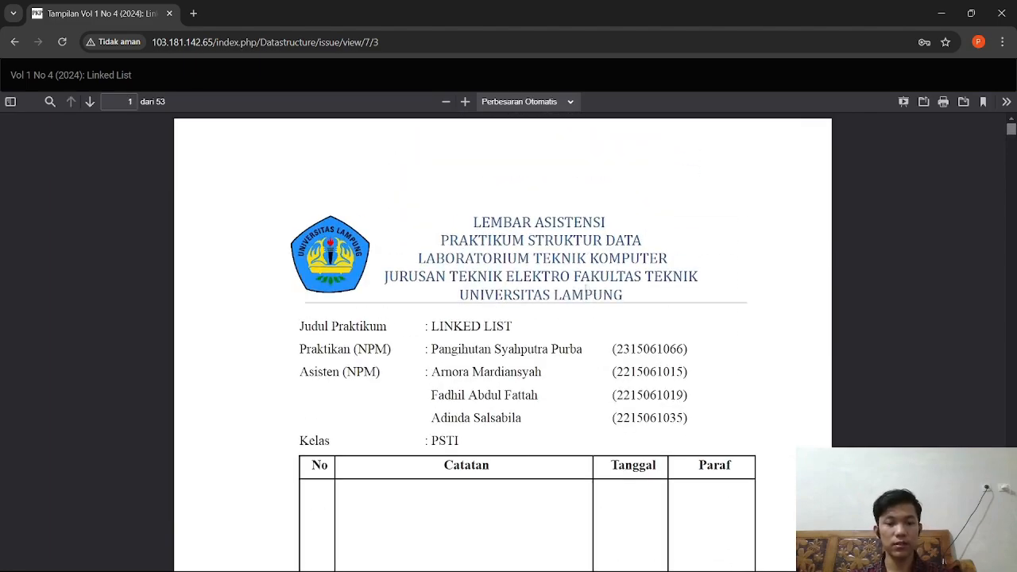
{"action": "key", "text": "alt+Tab"}
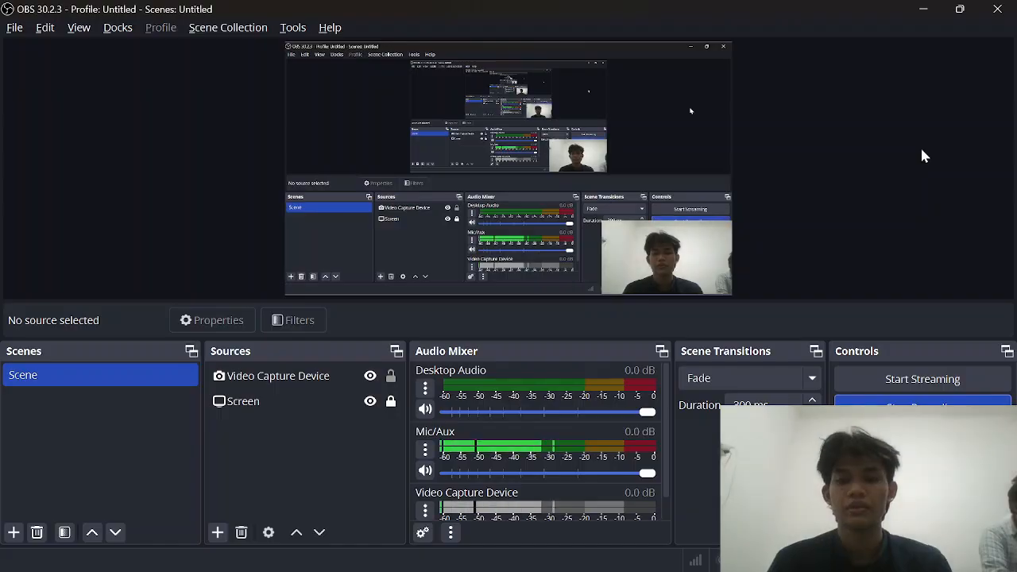
Step: Bring the IDCloudHost console for the Kelompok4 machine back into view
{"action": "key", "text": "alt+Tab"}
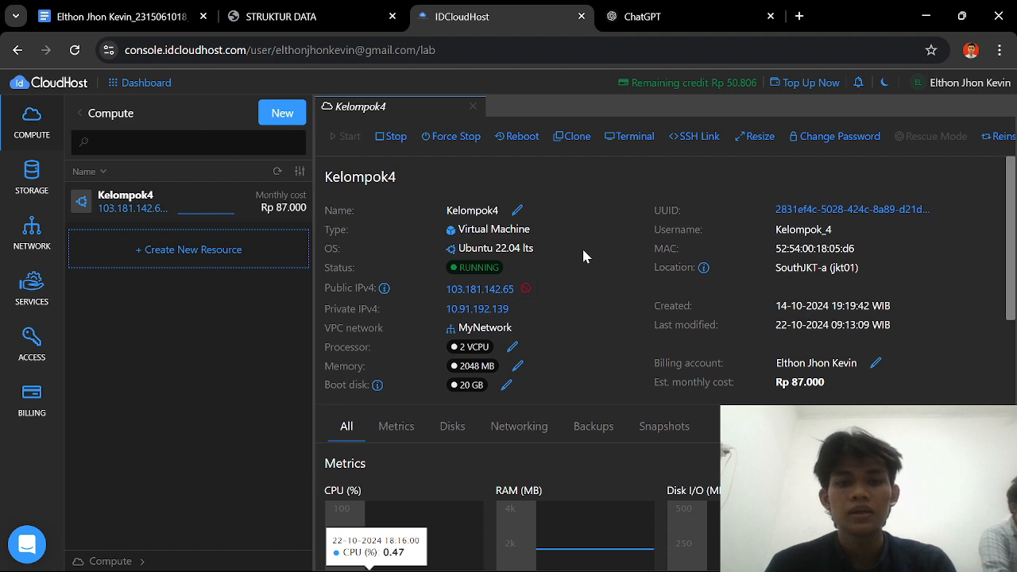
Step: Copy the Kelompok4 machine's public IPv4 address 103.181.142.65
{"action": "mouse_move", "coordinate": [506, 293]}
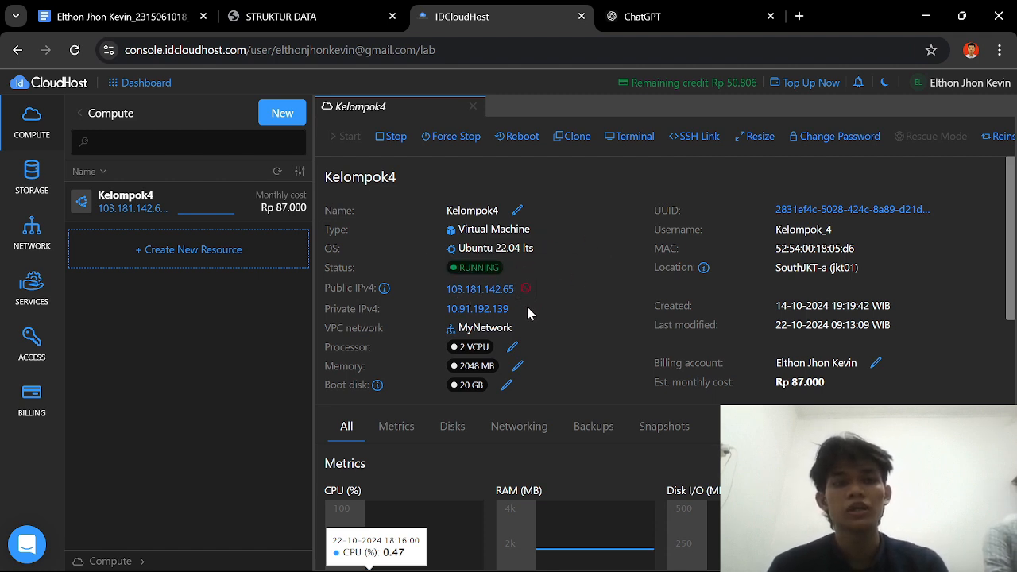
{"action": "mouse_move", "coordinate": [383, 289]}
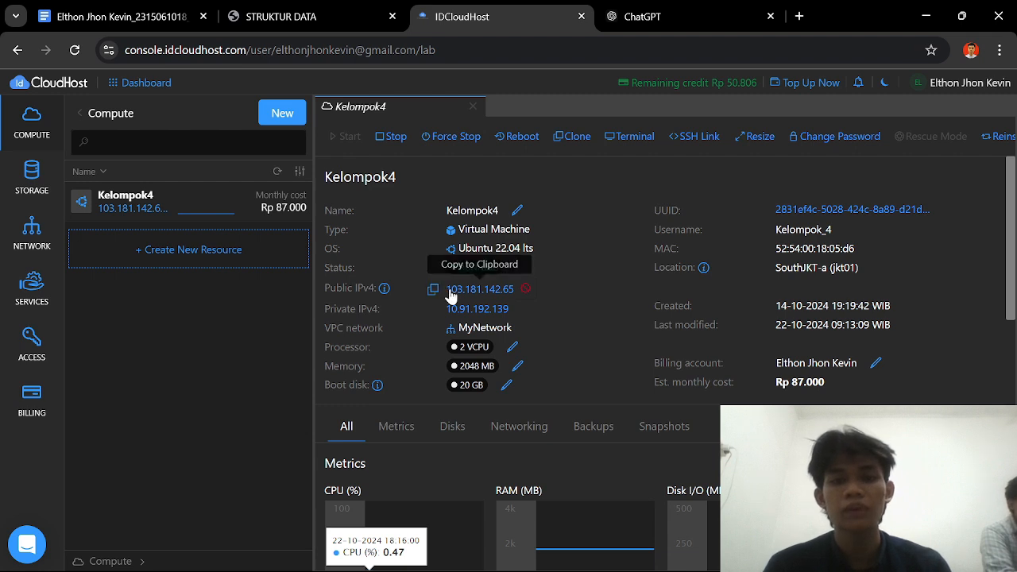
{"action": "left_click", "coordinate": [433, 290]}
Step: Load the Data Structure journal site at 103.181.142.65 in a new tab
{"action": "left_click", "coordinate": [800, 16]}
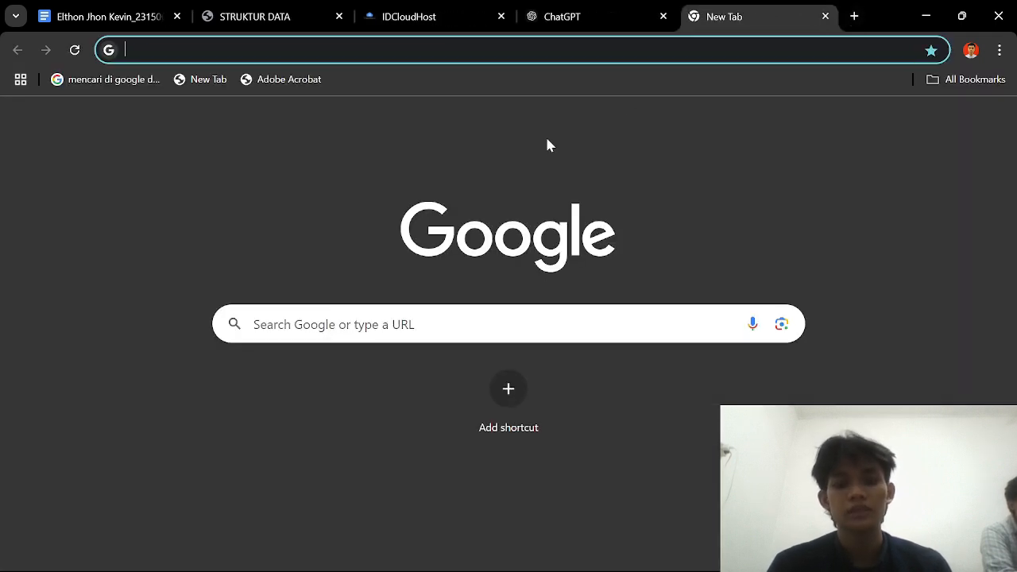
{"action": "key", "text": "ctrl+v"}
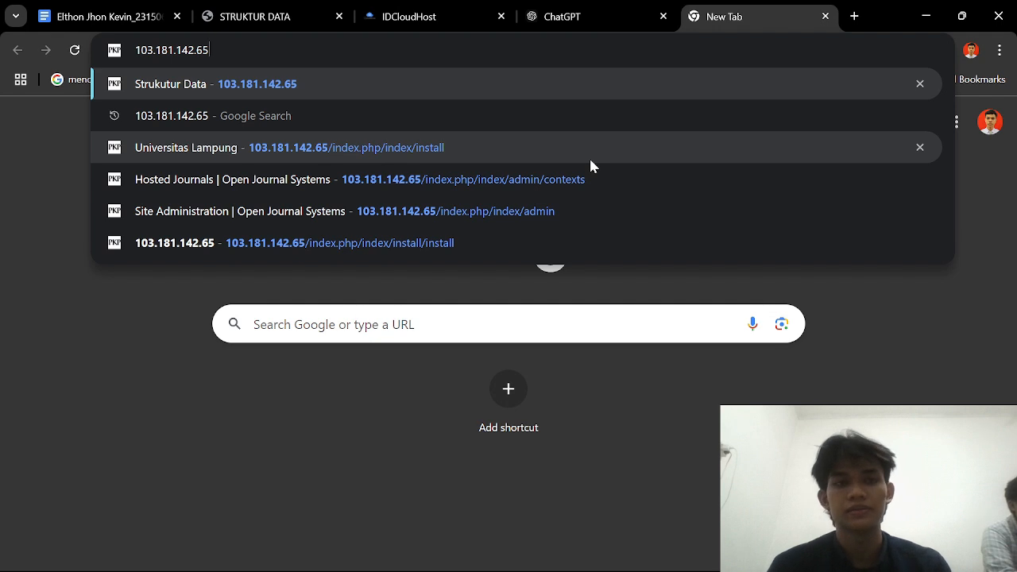
{"action": "key", "text": "Return"}
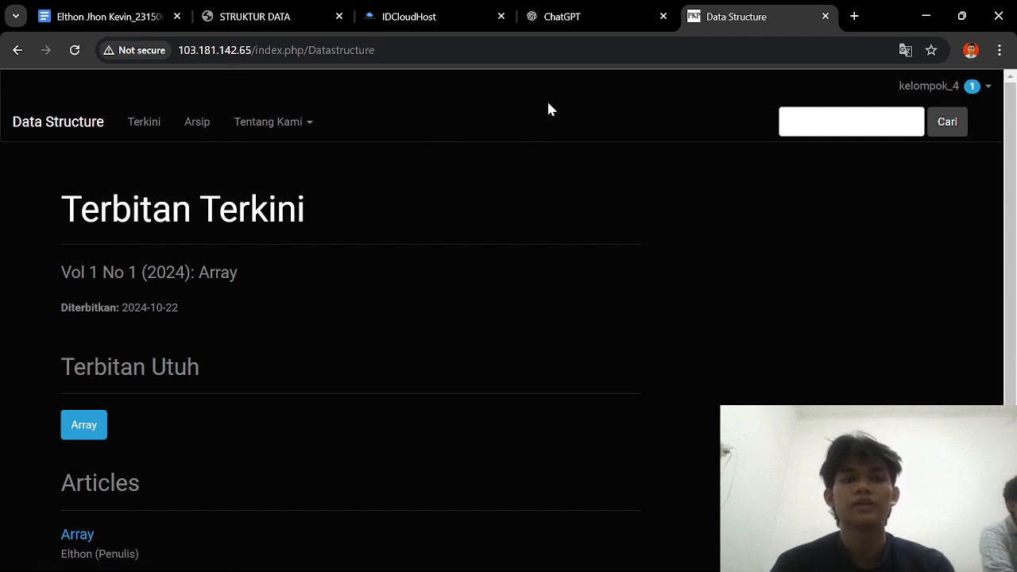
{"action": "key", "text": "alt+Tab"}
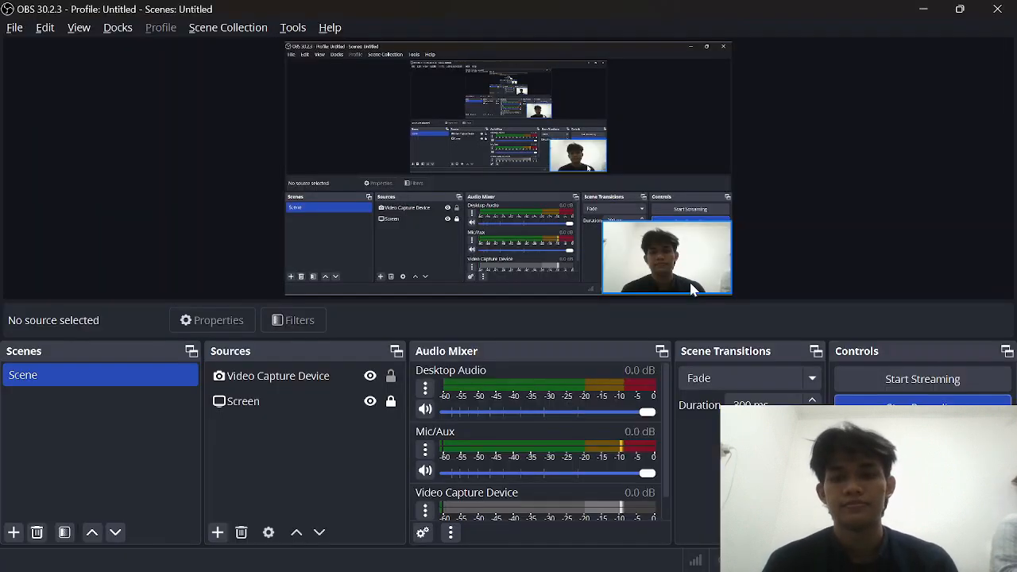